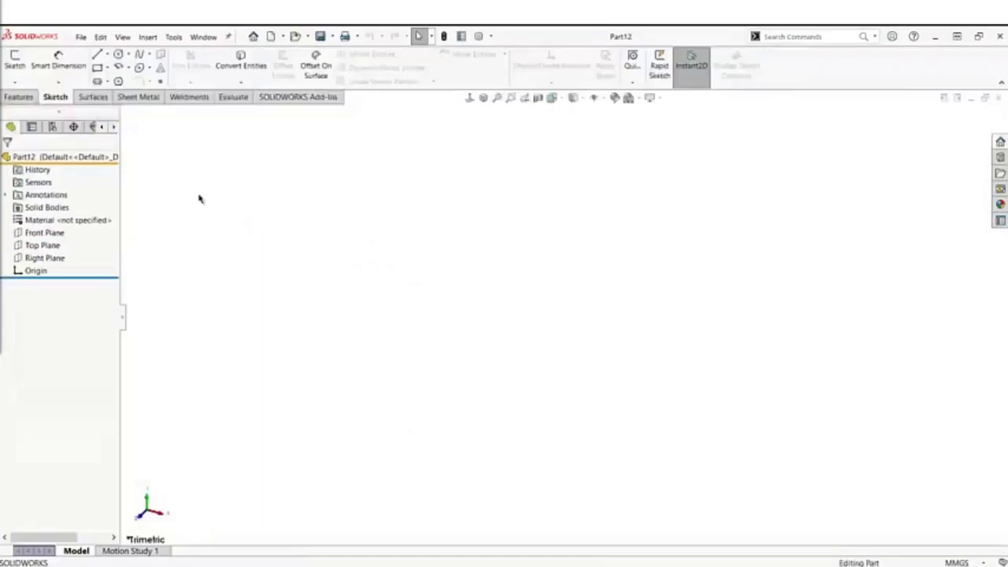
- Start a 3D sketch and switch the Line tool's drawing plane to ZX
left_click(15, 82)
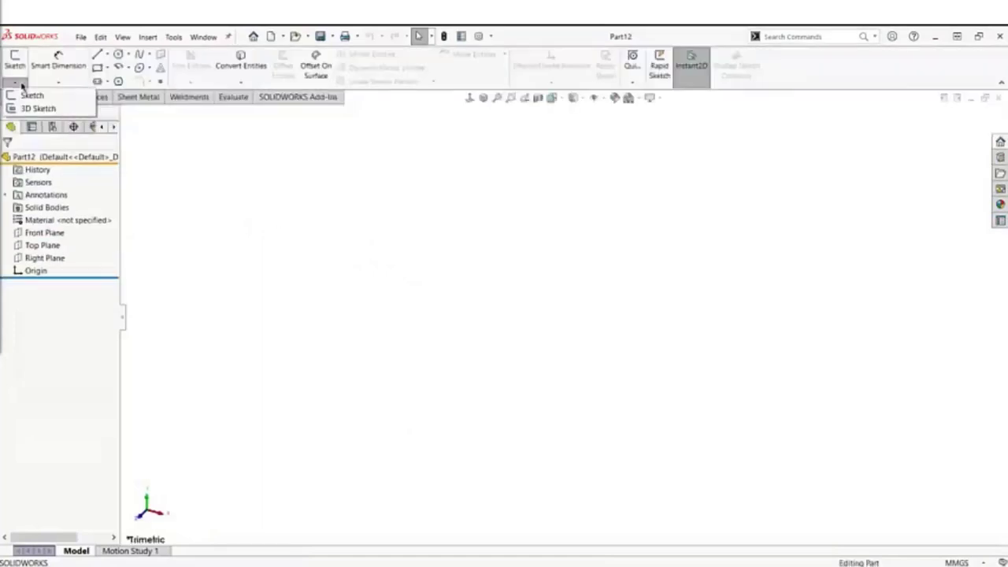
left_click(70, 110)
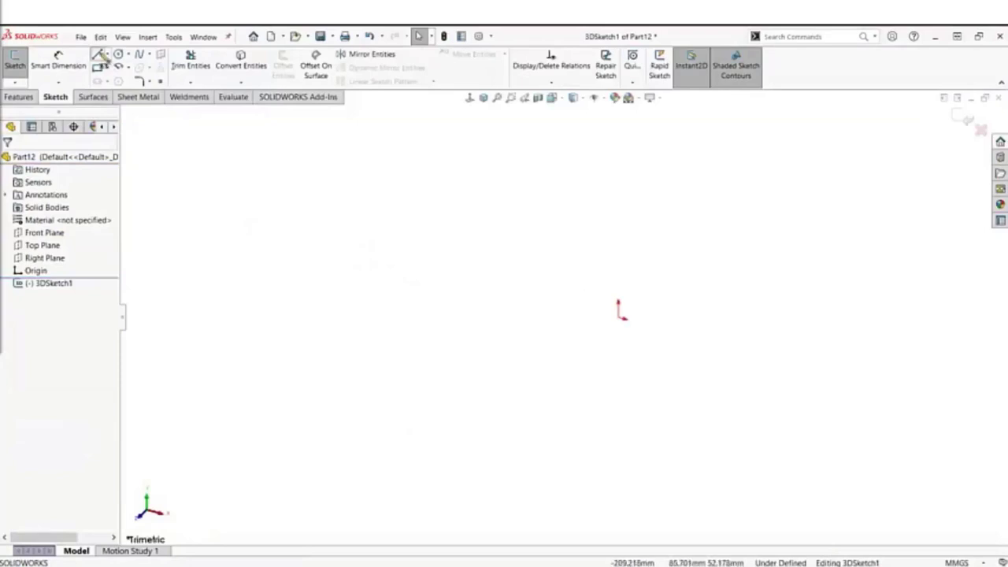
left_click(99, 55)
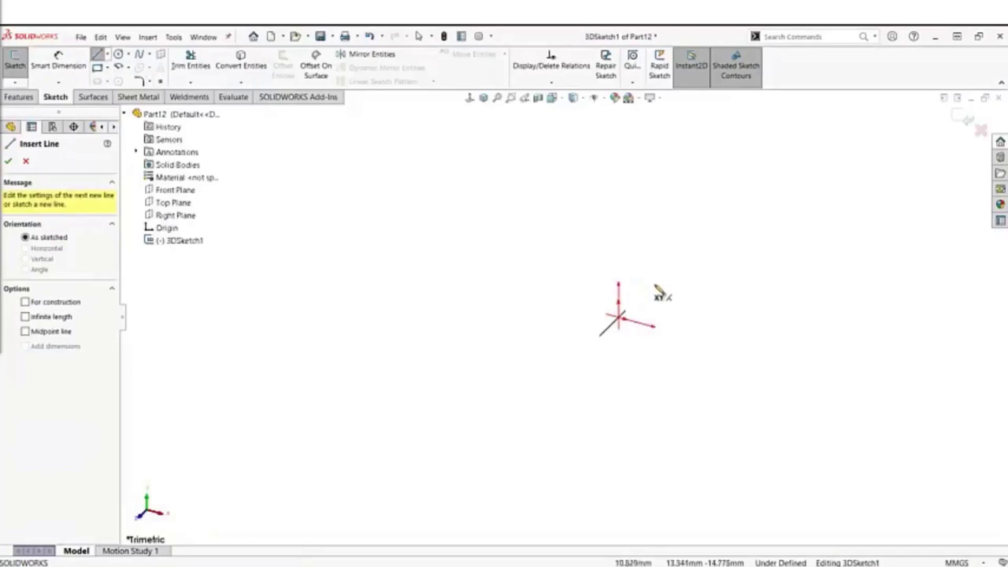
key("Tab")
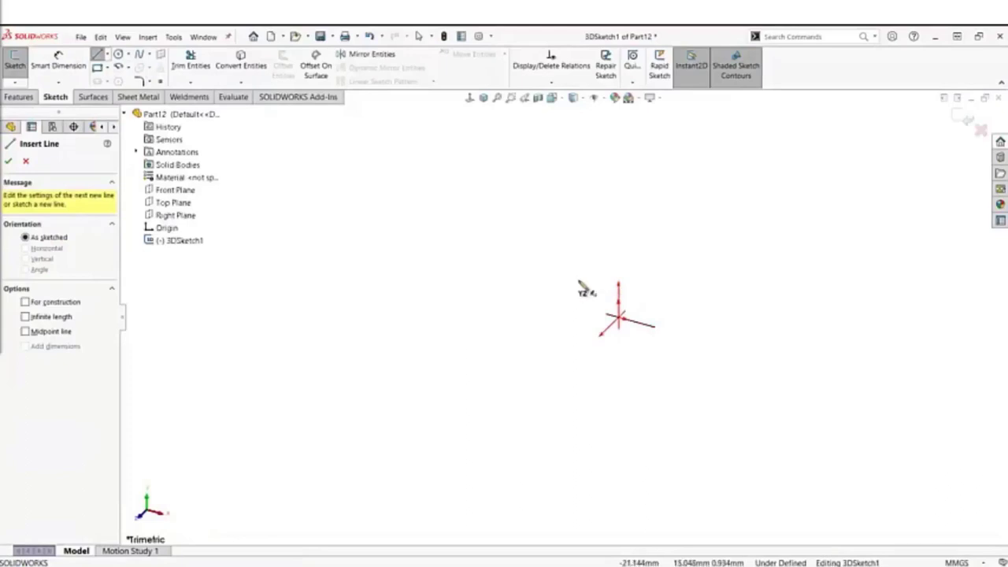
key("Tab")
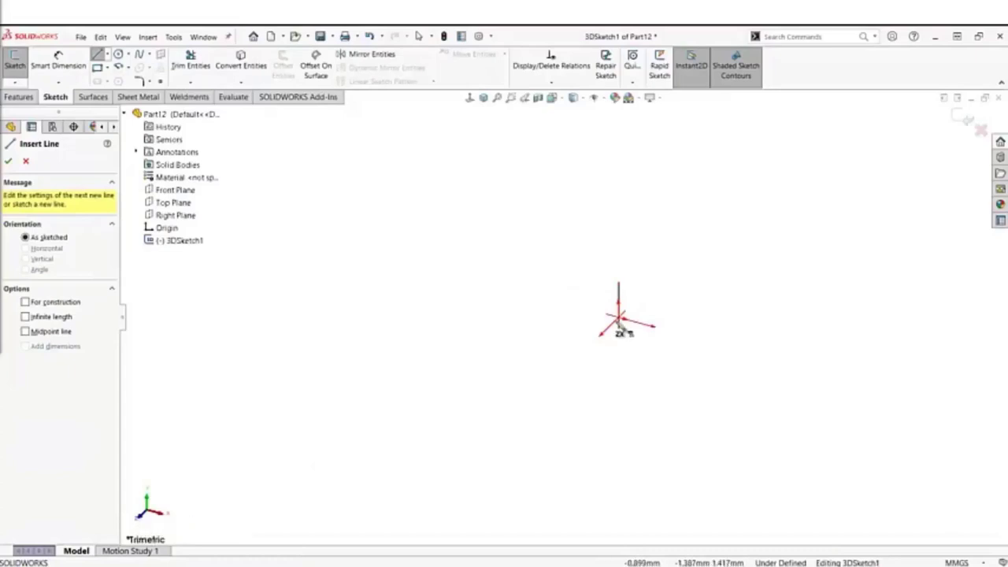
- Sketch a chain of connected lines from the origin, running along the X, Z, Y, X, Z and Y axes in turn
left_click(643, 319)
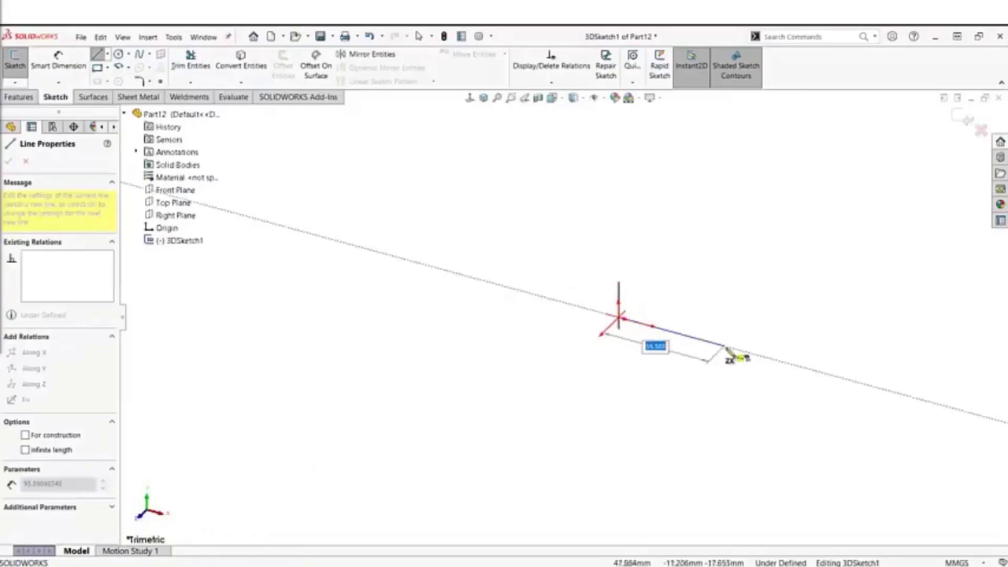
left_click(732, 349)
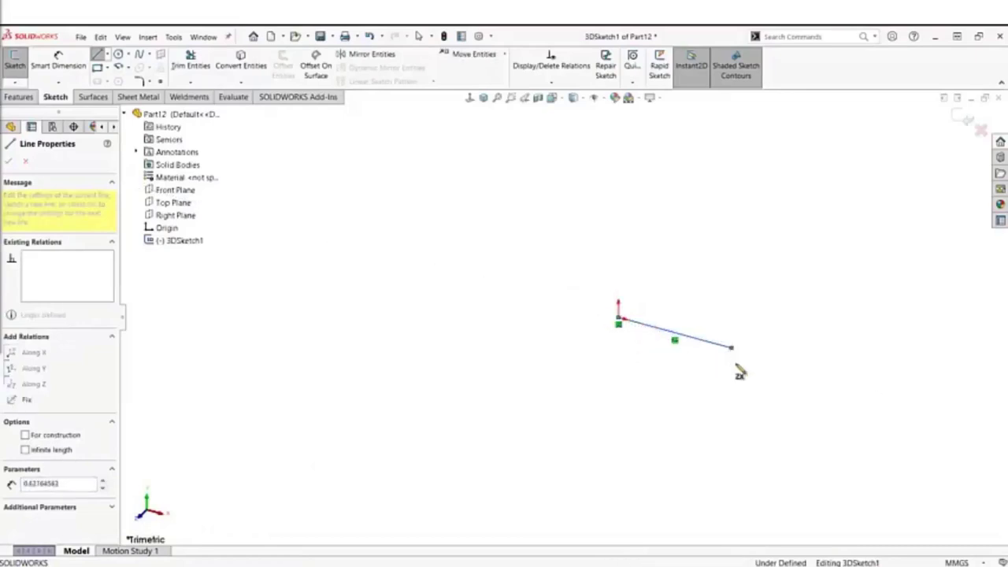
left_click(668, 412)
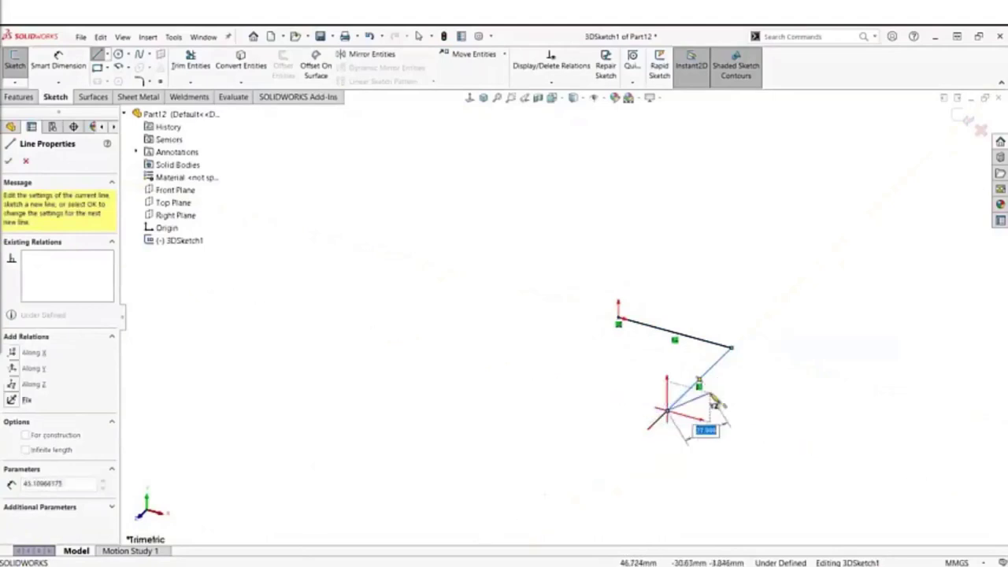
left_click(668, 270)
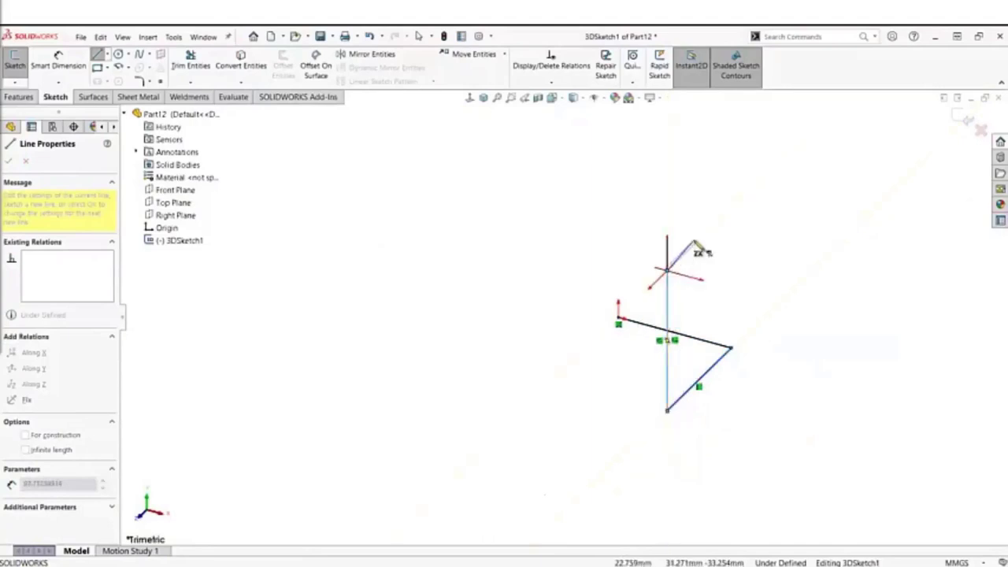
left_click(731, 287)
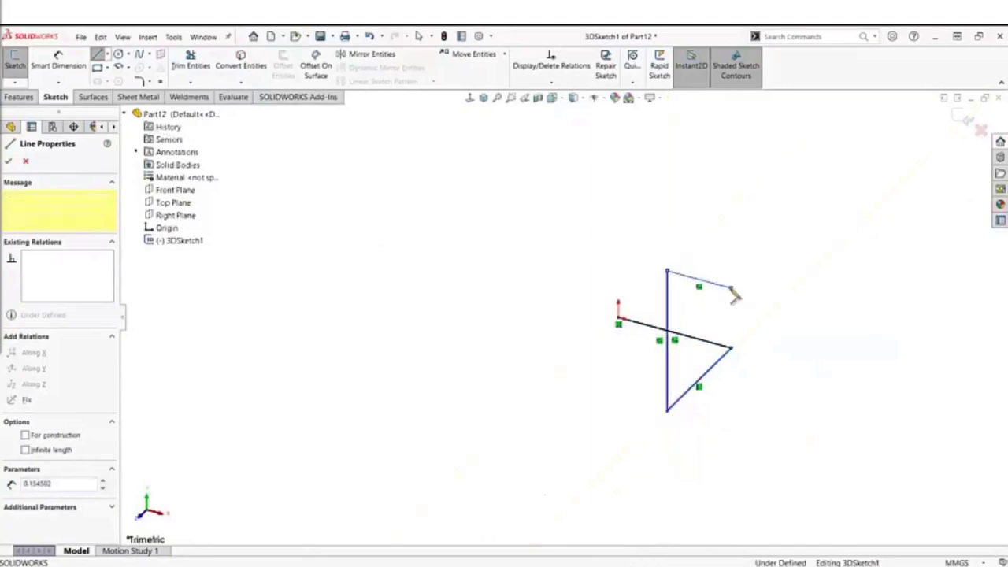
left_click(703, 313)
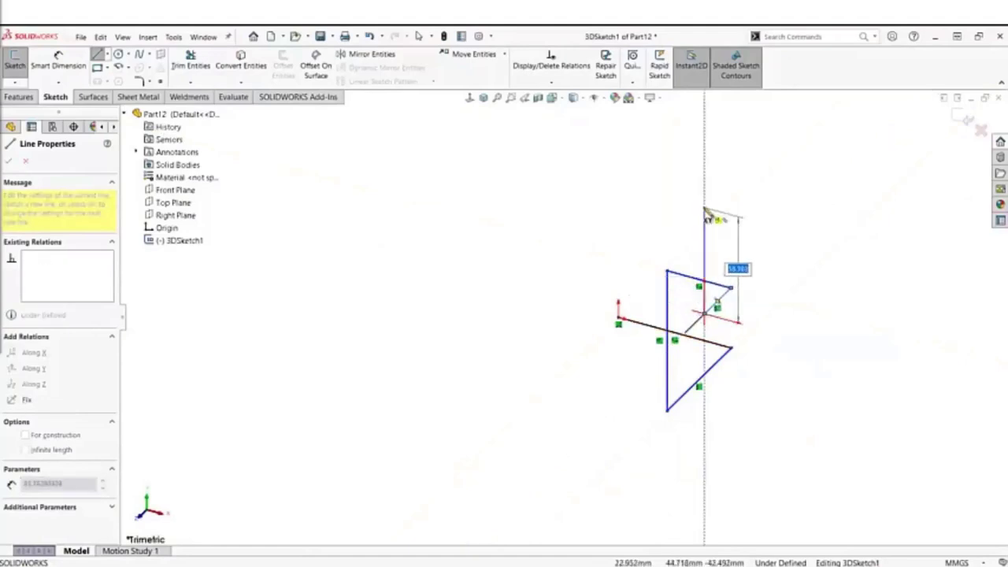
left_click(704, 209)
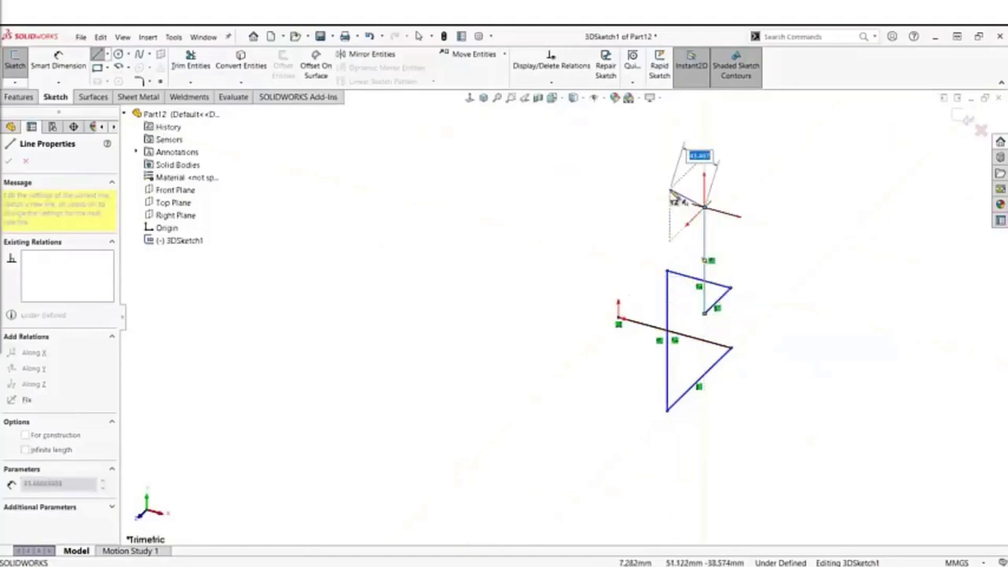
- Extend the chain from its upper end with four freely angled line segments and end the line
left_click(644, 229)
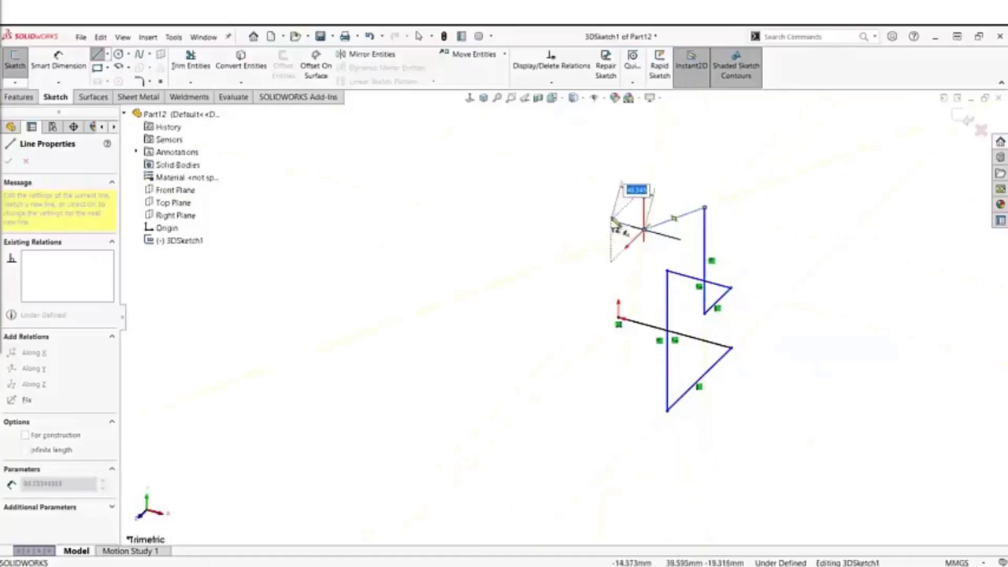
left_click(615, 206)
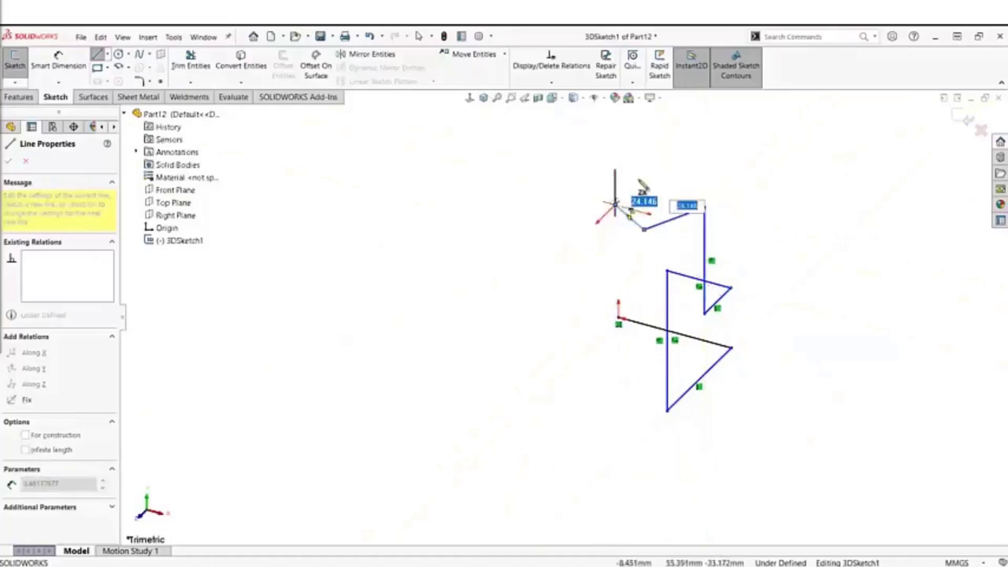
left_click(660, 197)
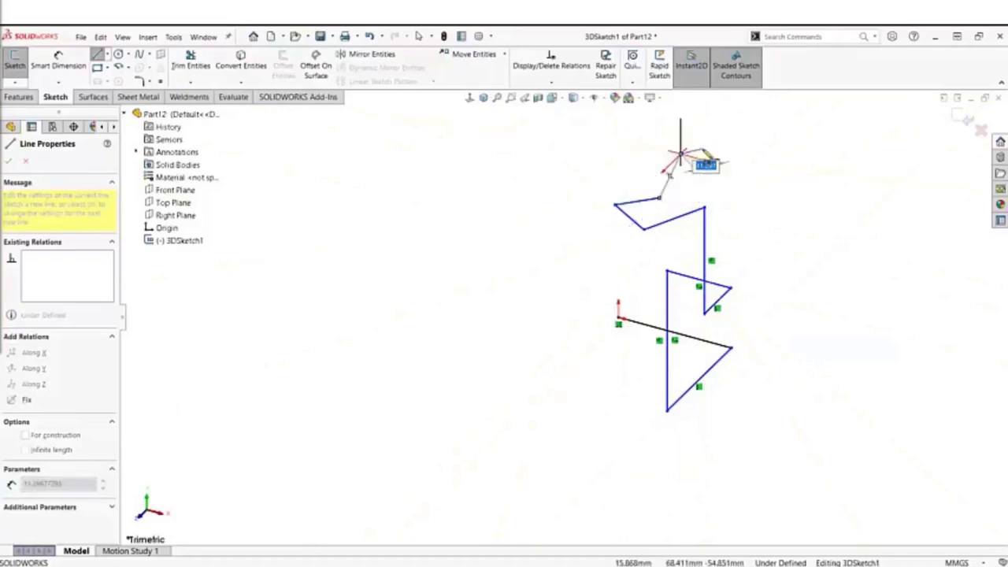
right_click(676, 161)
key("Escape")
left_click(681, 154)
key("Escape")
- Delete the entire chain of lines from the 3D sketch
mouse_move(681, 154)
middle_mouse_down()
mouse_move(777, 283)
mouse_move(763, 299)
middle_mouse_up()
mouse_move(543, 443)
middle_mouse_down()
mouse_move(544, 423)
mouse_move(520, 410)
mouse_move(490, 435)
mouse_move(496, 465)
mouse_move(527, 362)
middle_mouse_up()
mouse_move(537, 182)
middle_mouse_down()
mouse_move(547, 169)
mouse_move(621, 254)
mouse_move(693, 254)
mouse_move(702, 279)
mouse_move(668, 286)
mouse_move(622, 319)
middle_mouse_up()
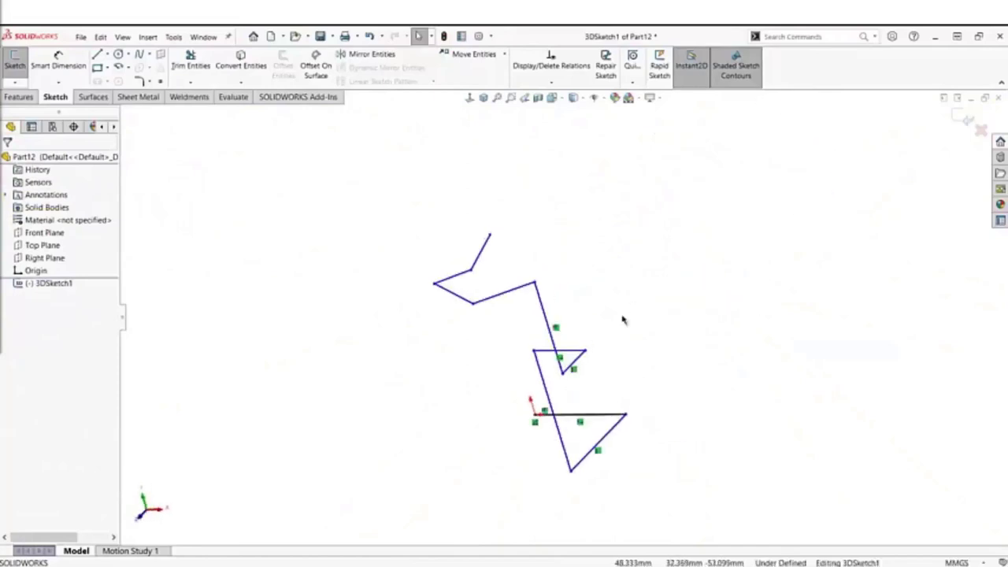
left_click_drag(371, 207, 656, 494)
key("Delete")
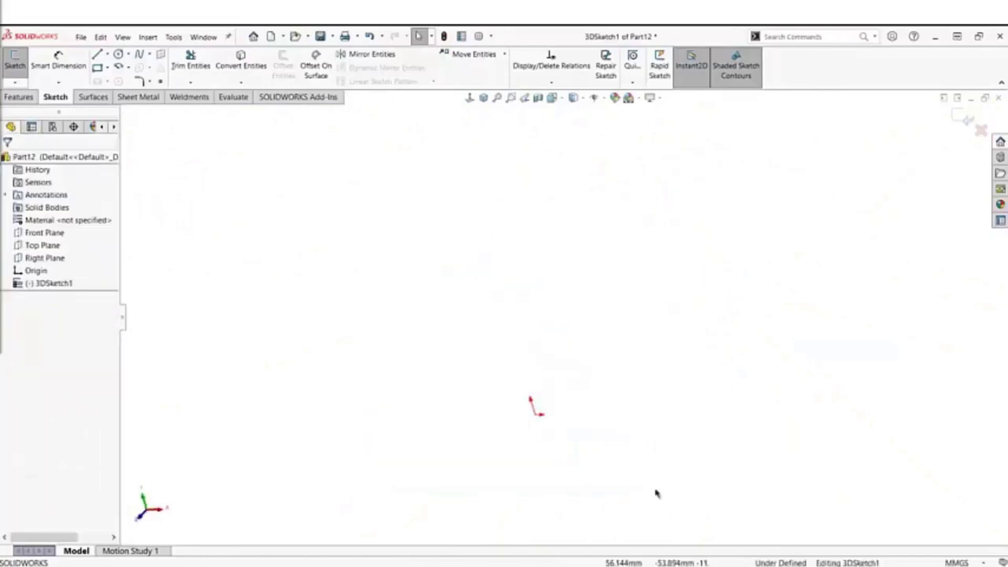
- Insert a sketch plane offset 50 mm from the Front Plane, working in the isometric view
left_click(482, 98)
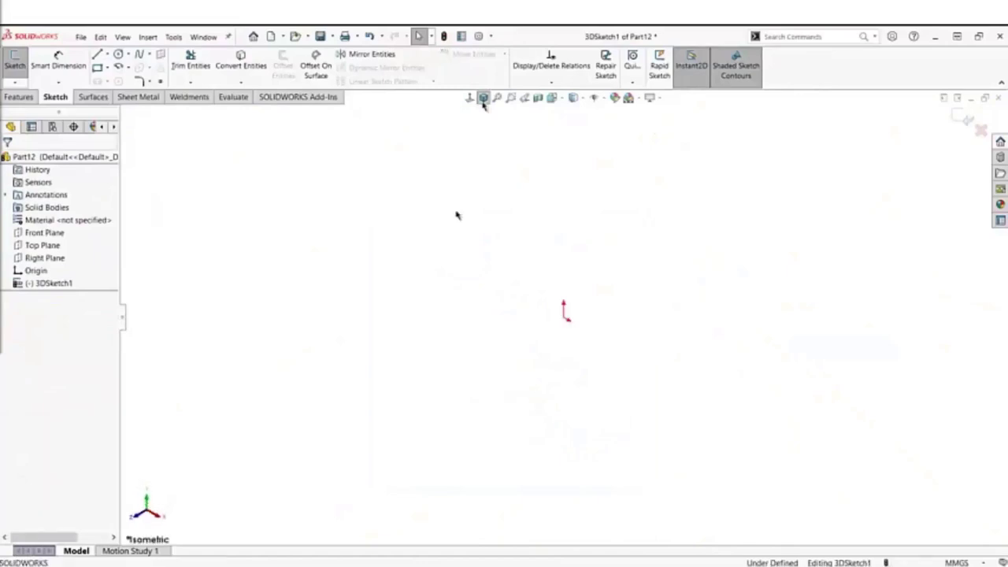
left_click(162, 56)
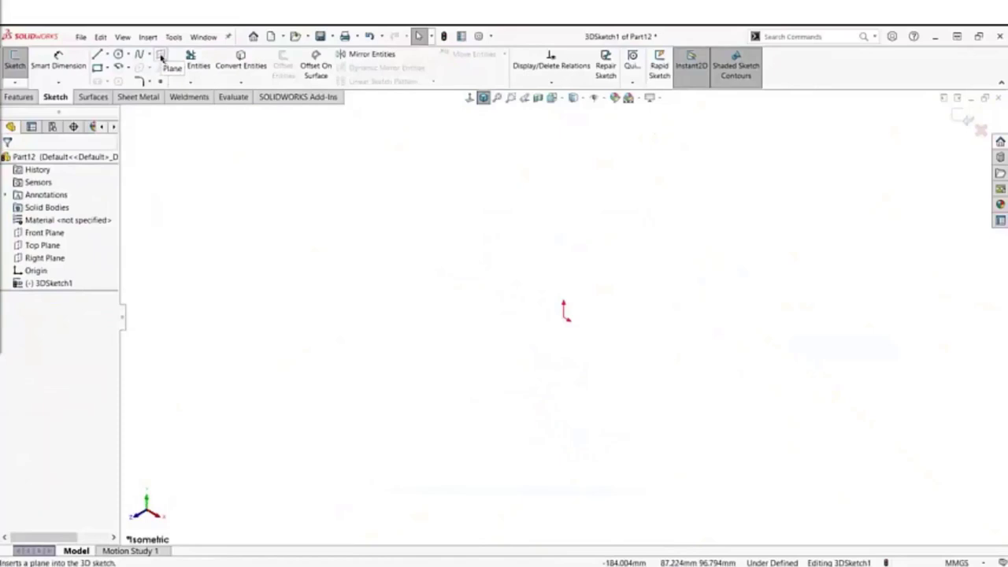
left_click(162, 56)
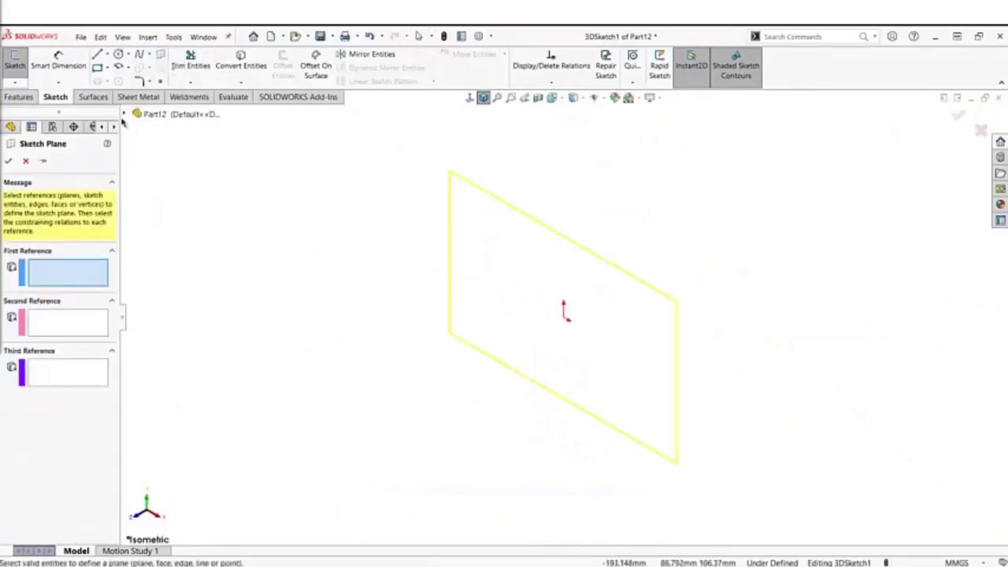
left_click(124, 113)
left_click(175, 190)
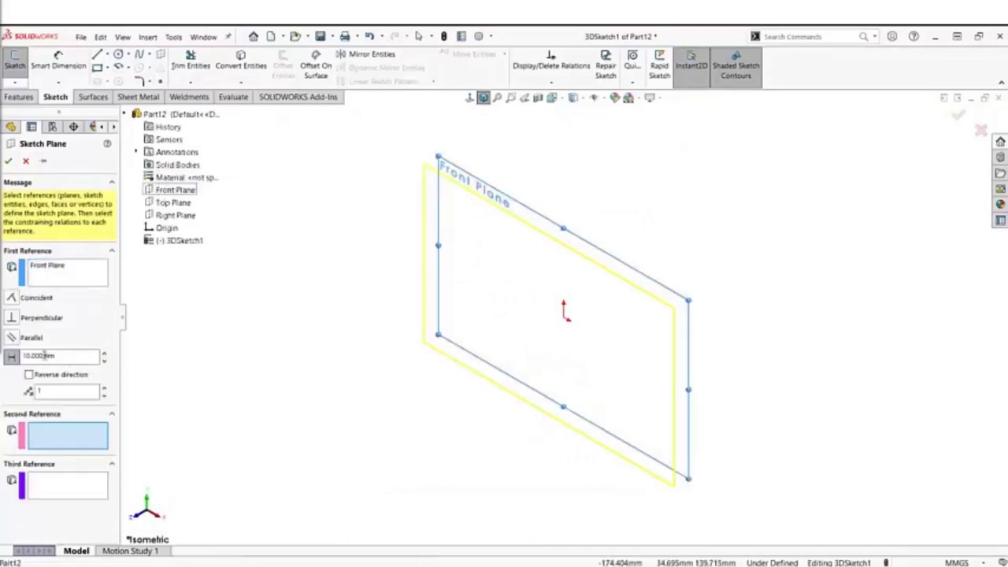
left_click(11, 297)
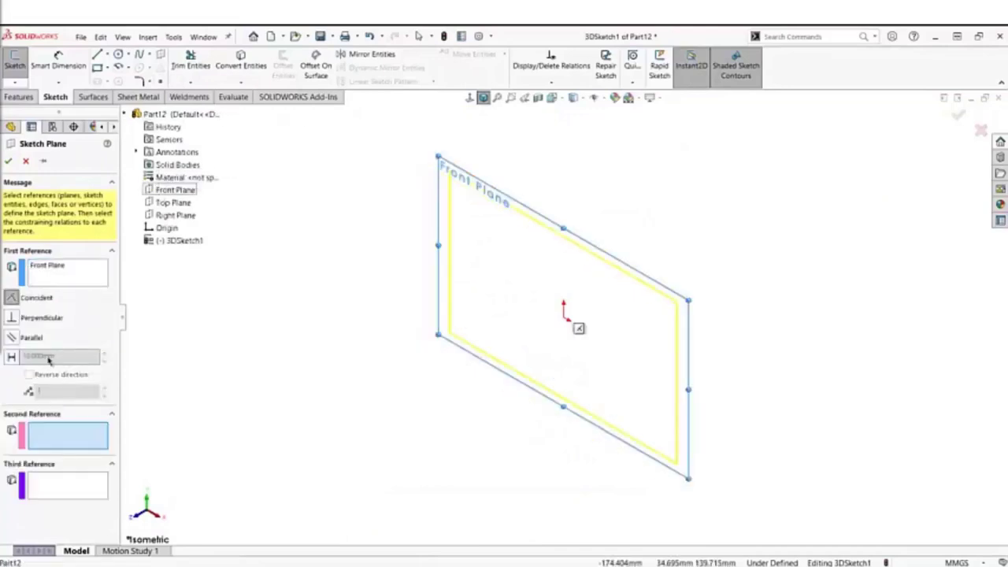
left_click(12, 357)
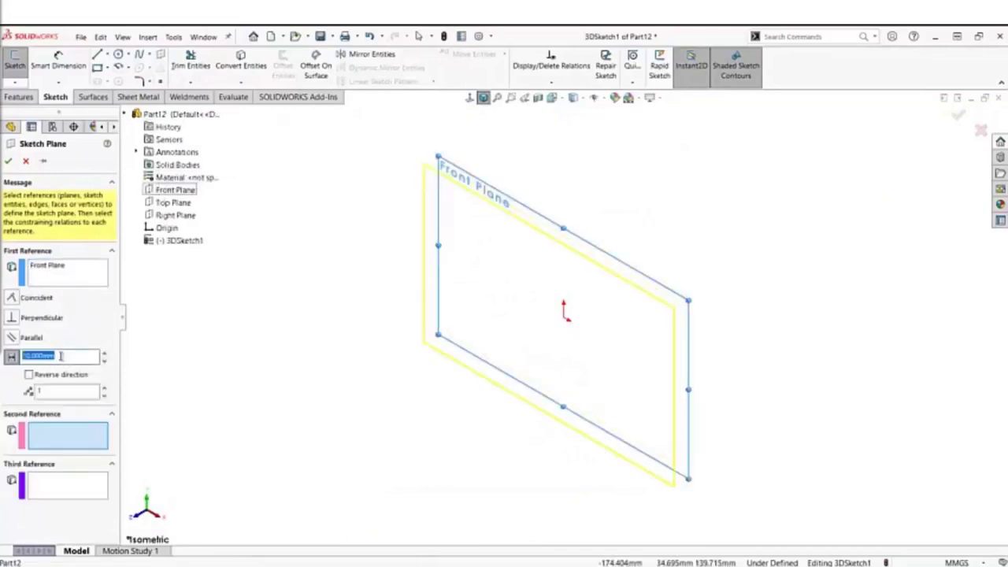
type("50")
key("Return")
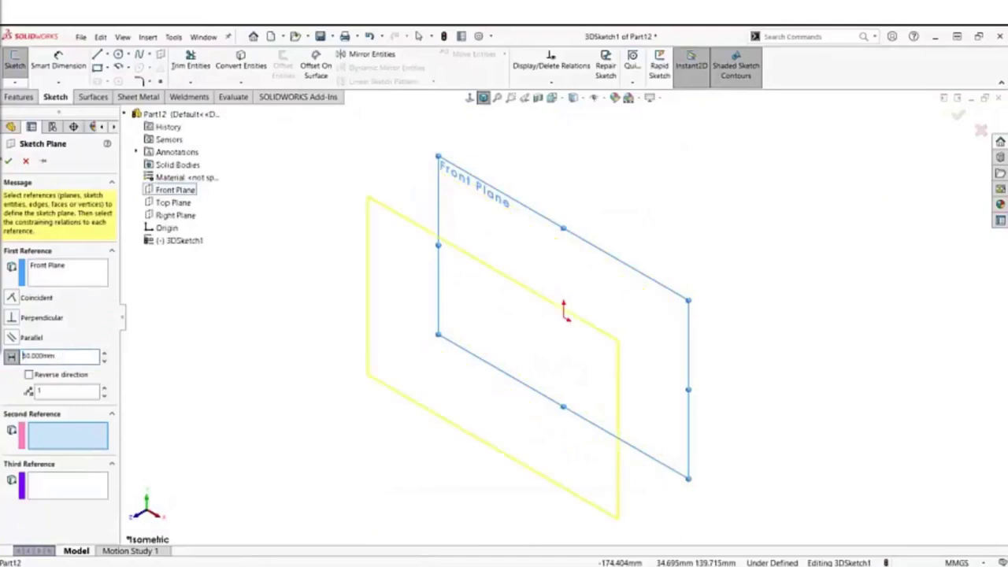
left_click(6, 161)
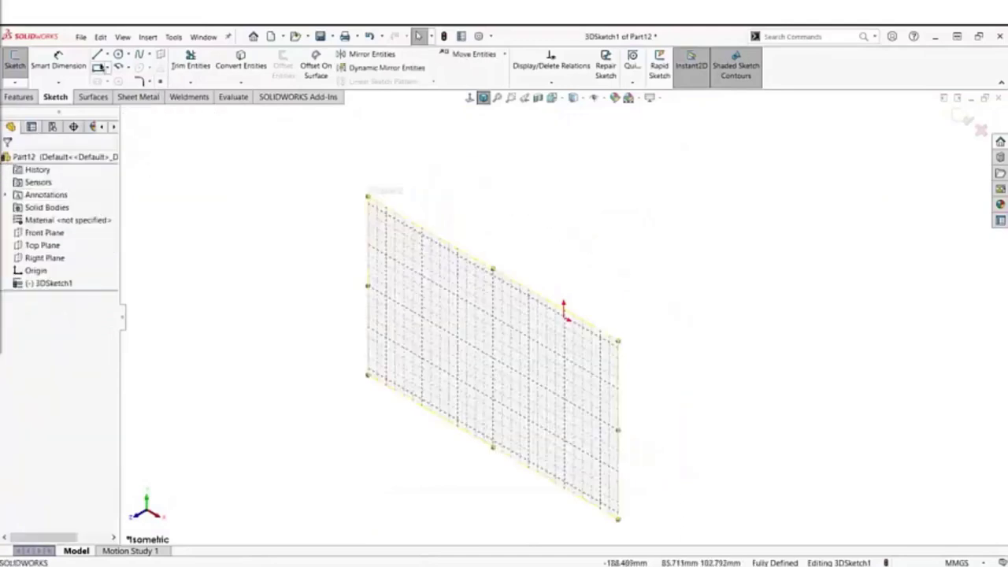
- Sketch a corner rectangle inside the grid of the sketch plane parallel to the Front Plane
left_click(98, 69)
left_click(423, 275)
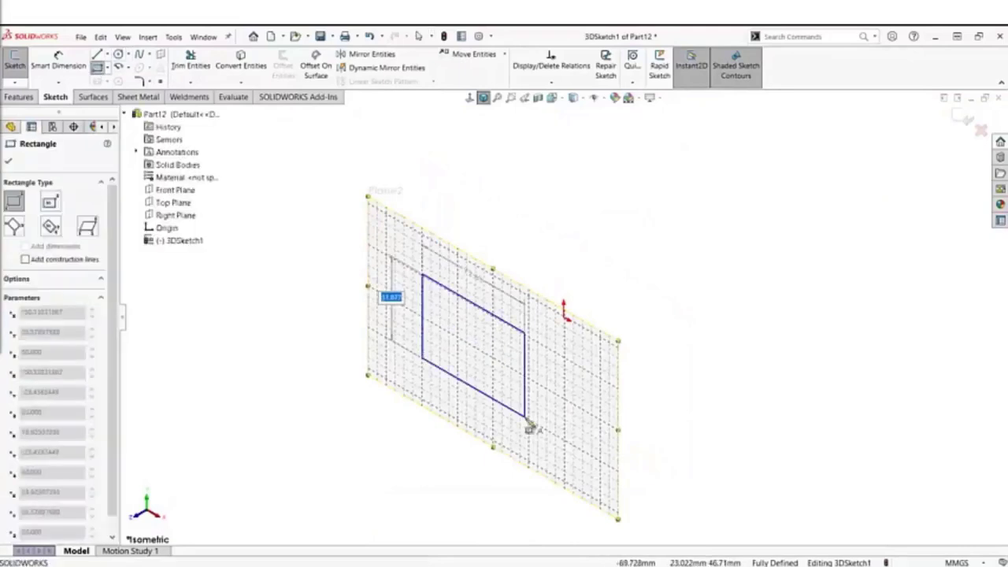
left_click(526, 418)
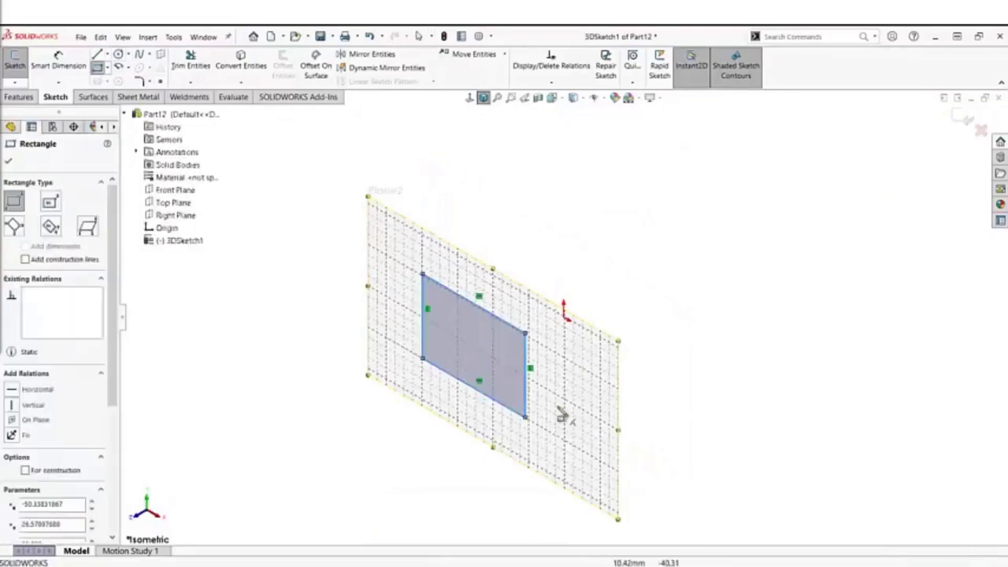
left_click(8, 160)
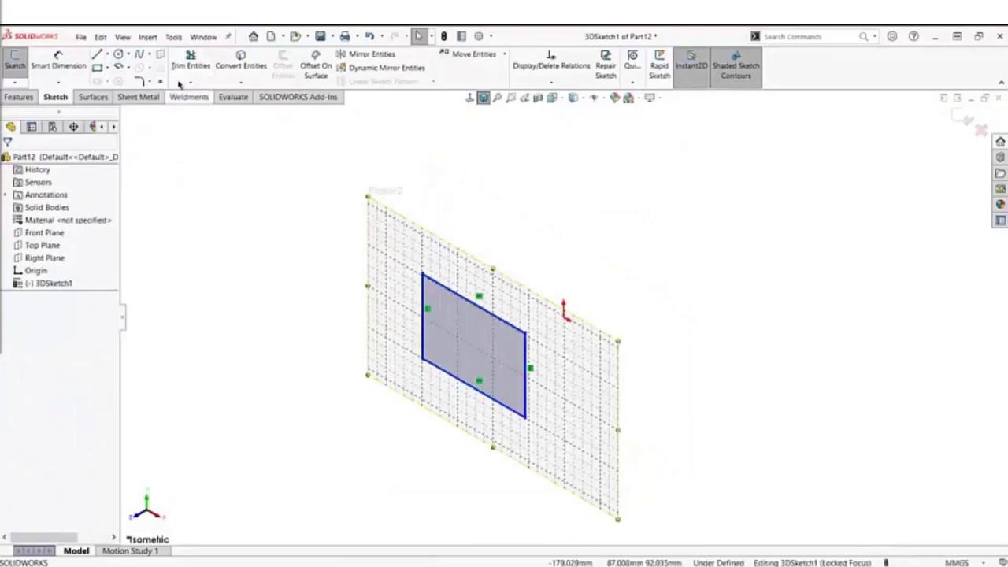
key("Escape")
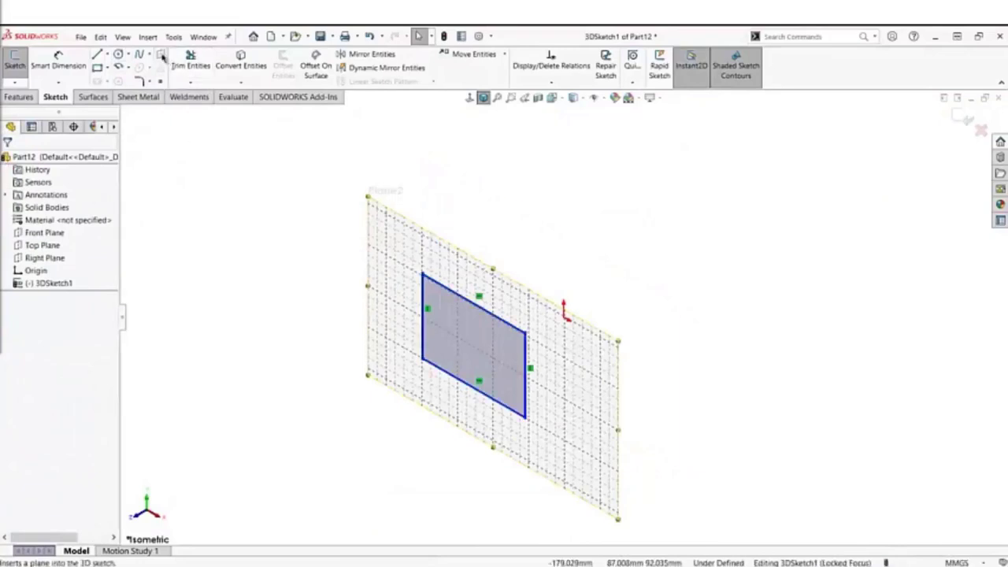
- Insert a second sketch plane offset 10 mm from the Right Plane
left_click(160, 56)
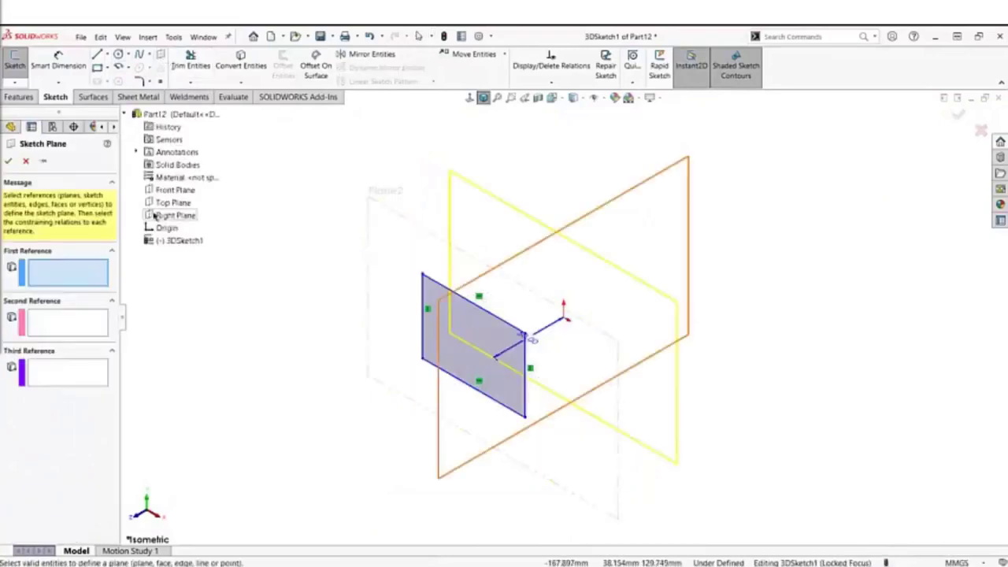
left_click(162, 217)
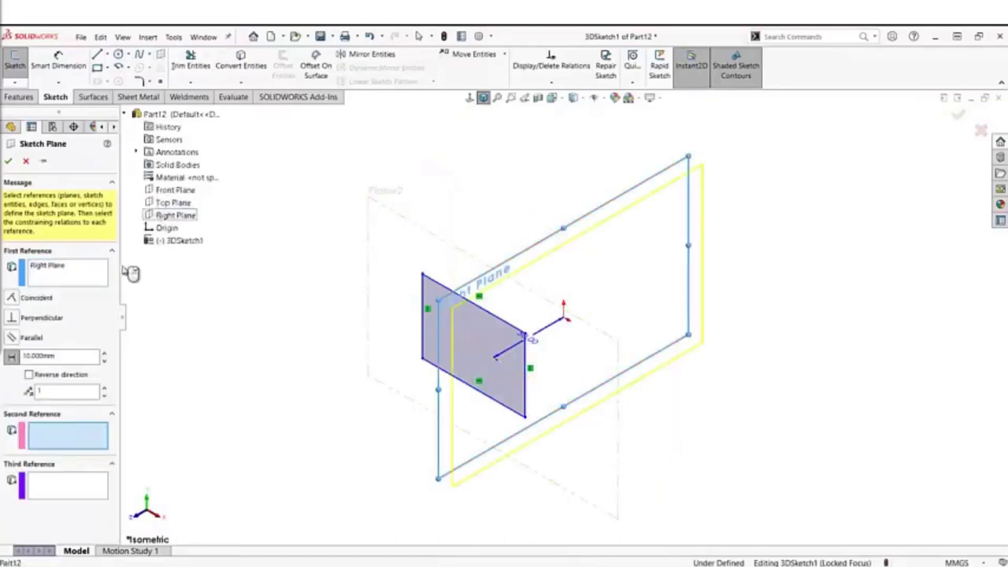
left_click(8, 163)
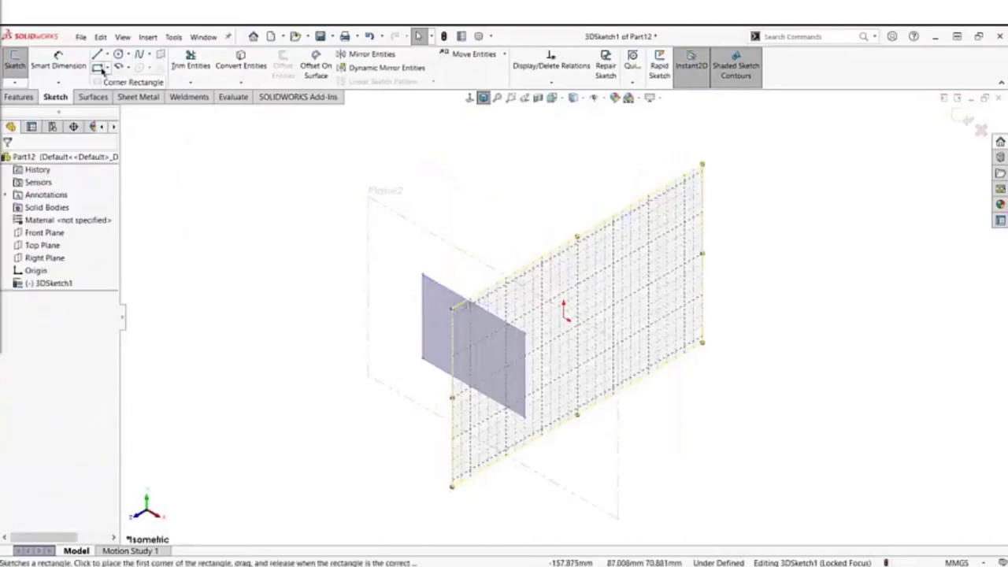
- Sketch a corner rectangle on the sketch plane parallel to the Right Plane
left_click(98, 68)
left_click(621, 273)
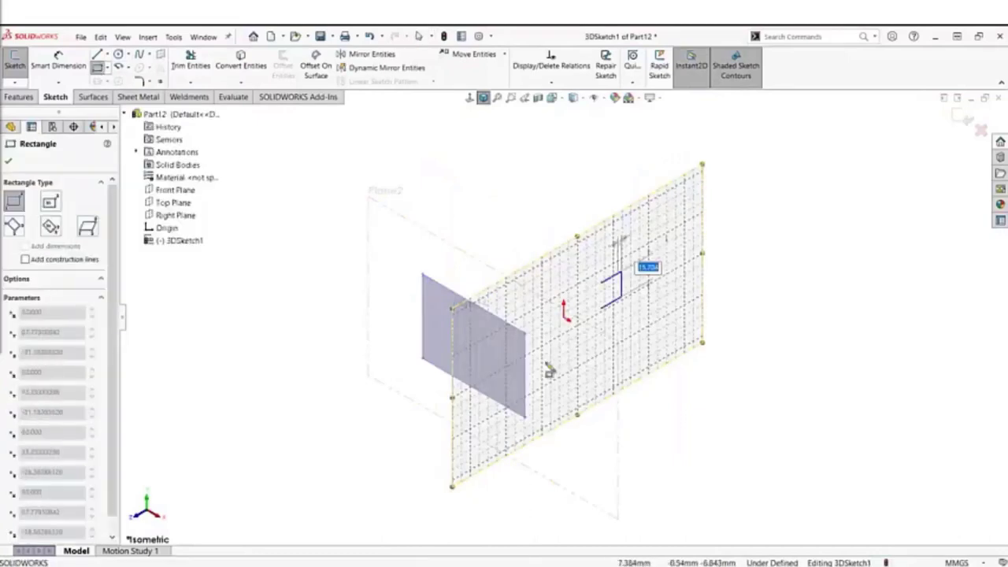
left_click(504, 433)
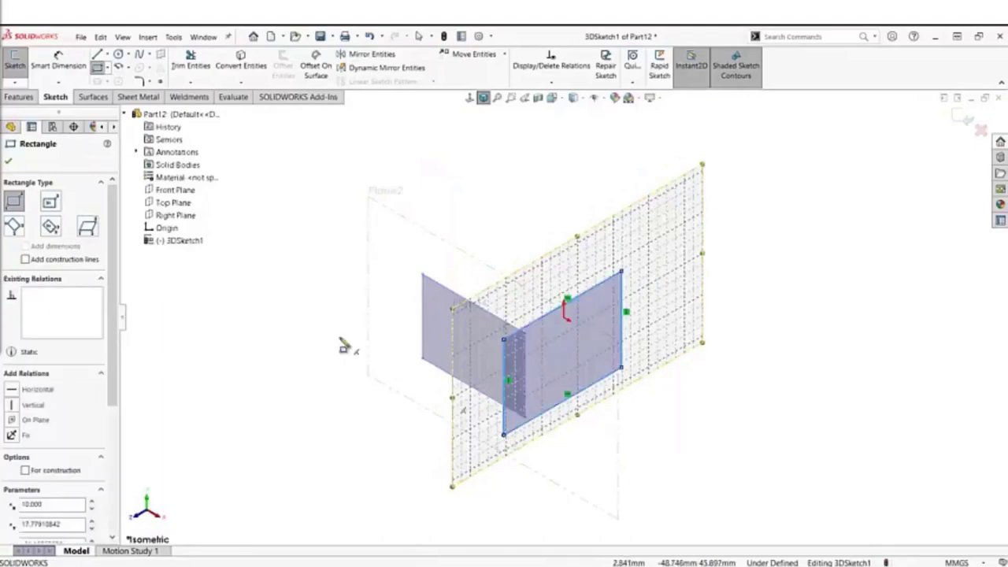
left_click(8, 161)
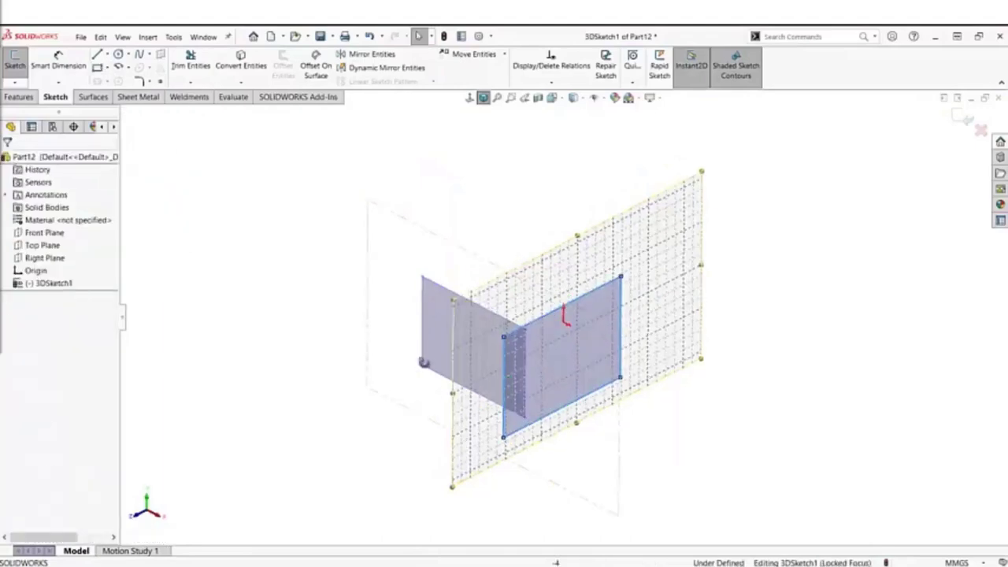
- Discard the 3D sketch changes and close the part without saving
mouse_move(423, 362)
middle_mouse_down()
mouse_move(401, 294)
mouse_move(347, 290)
mouse_move(315, 330)
mouse_move(360, 302)
mouse_move(427, 290)
mouse_move(464, 349)
mouse_move(463, 310)
mouse_move(445, 316)
middle_mouse_up()
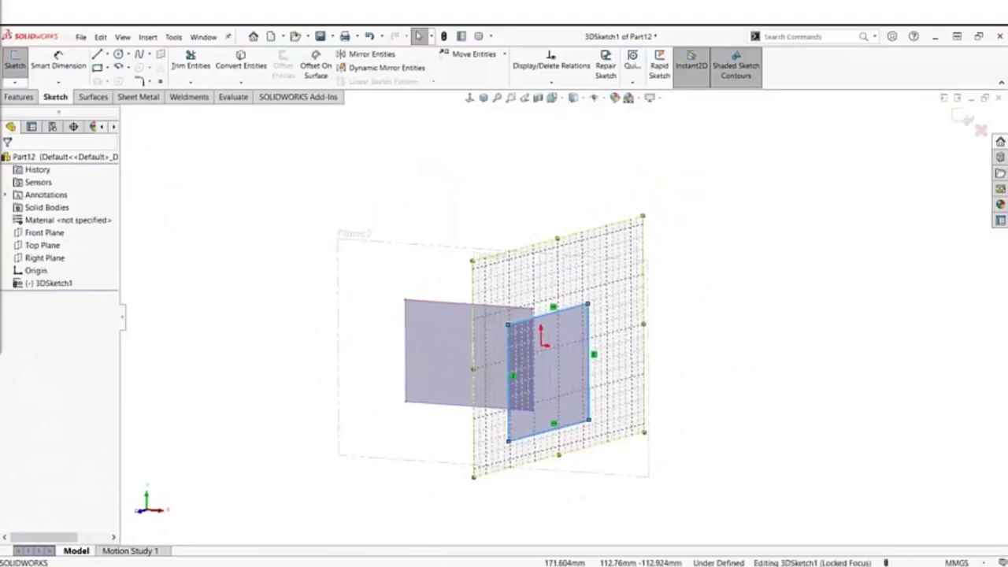
left_click(983, 129)
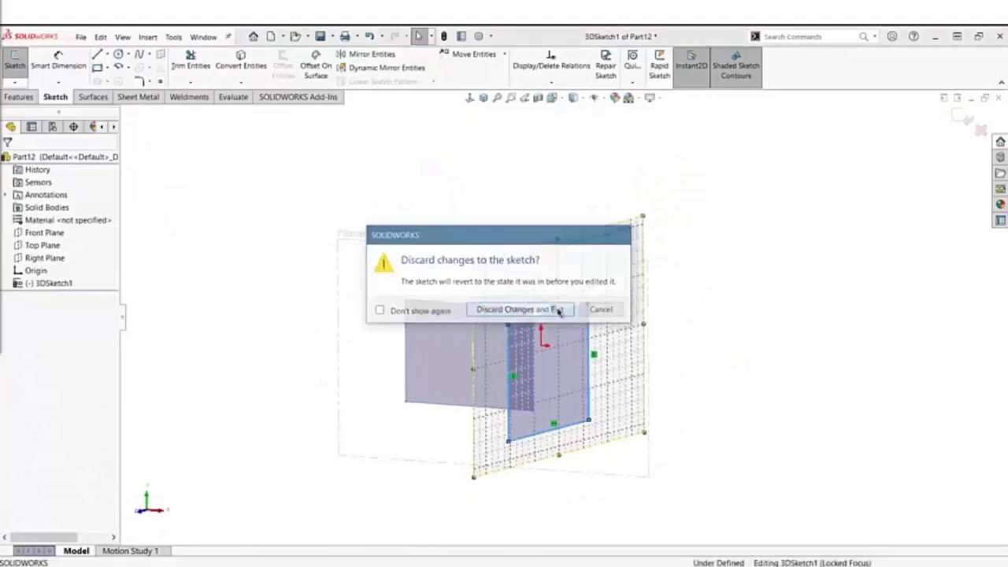
left_click(557, 311)
left_click(998, 97)
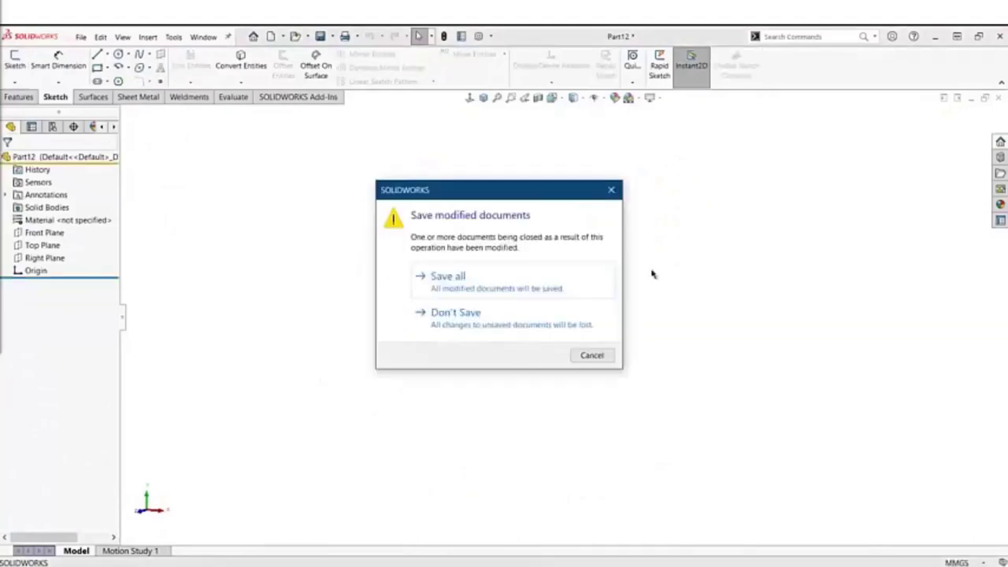
left_click(531, 322)
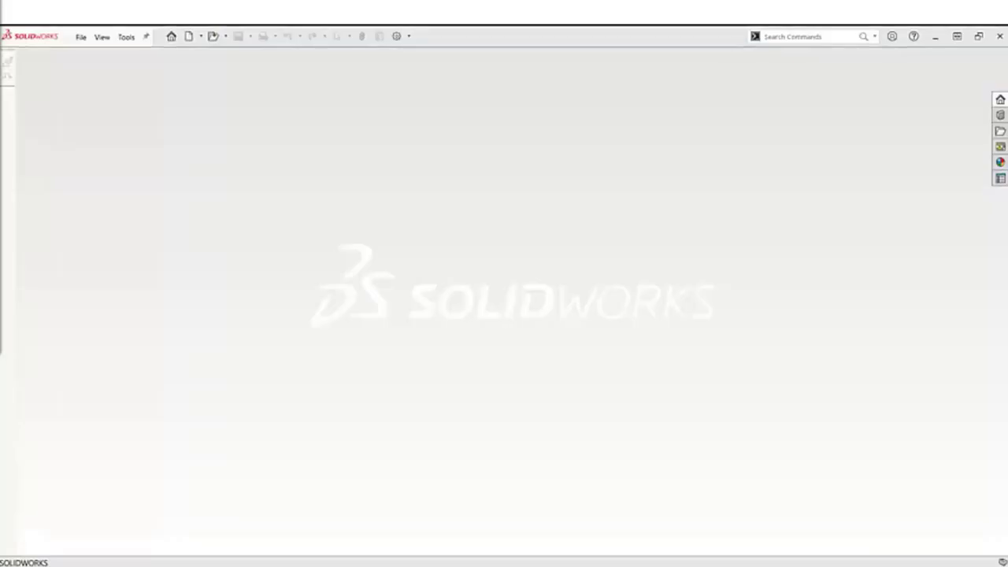
- Open 3DAngle1WC.SLDPRT and start editing its 3D sketch
left_click(213, 36)
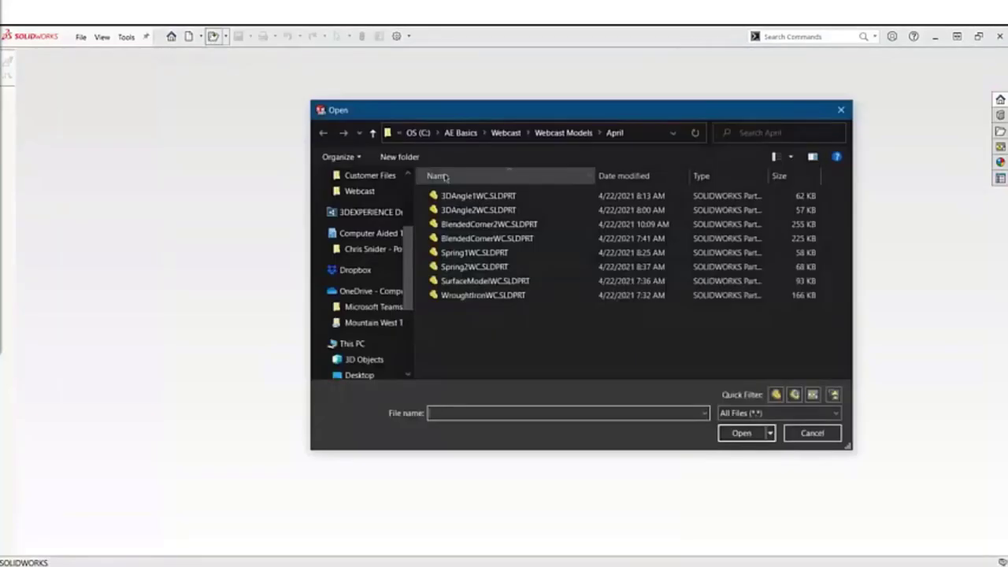
double_click(471, 197)
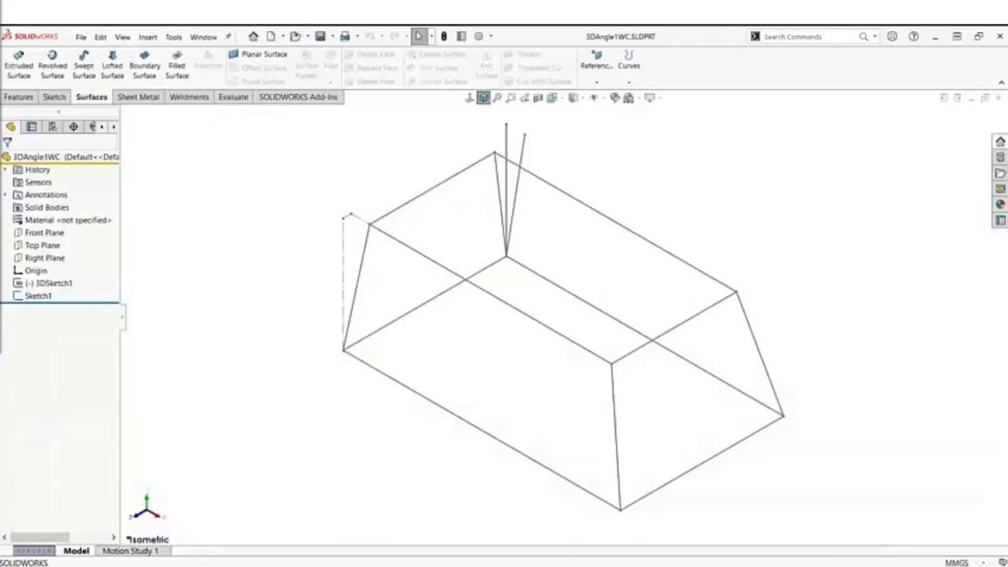
left_click(47, 283)
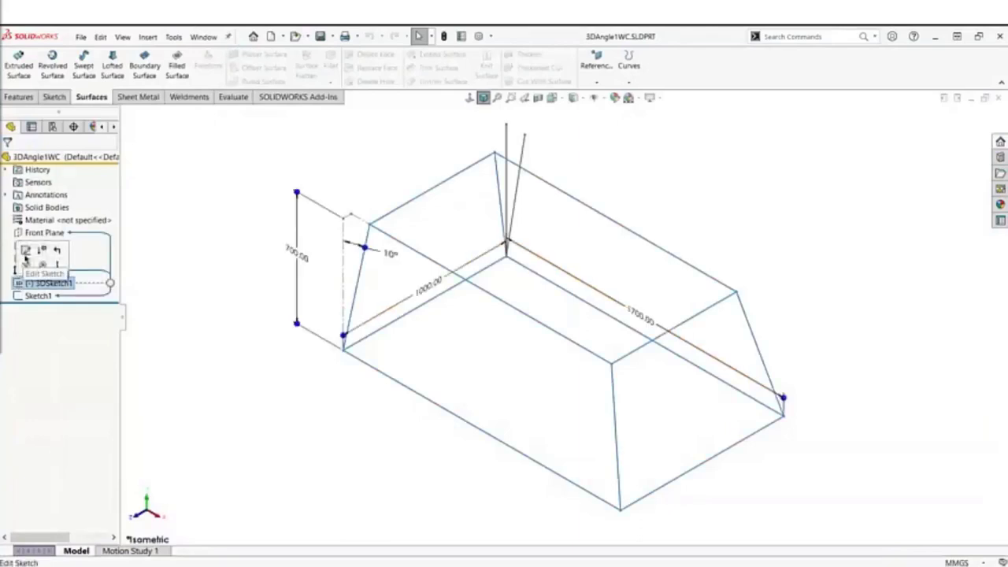
left_click(25, 252)
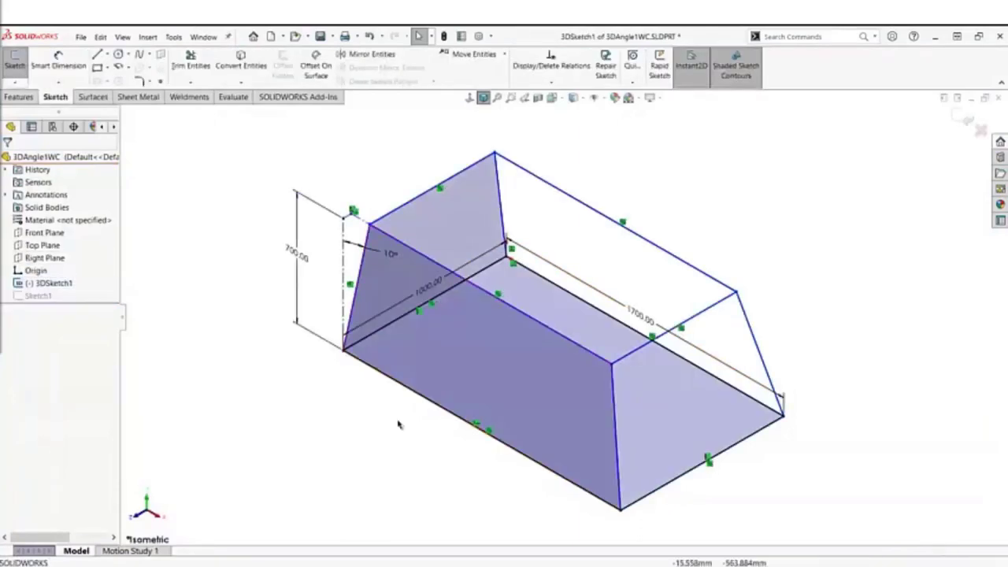
- Move the 10° angle dimension to the outer side of the vertical construction line
mouse_move(399, 425)
middle_mouse_down()
mouse_move(367, 346)
mouse_move(333, 341)
mouse_move(393, 386)
middle_mouse_up()
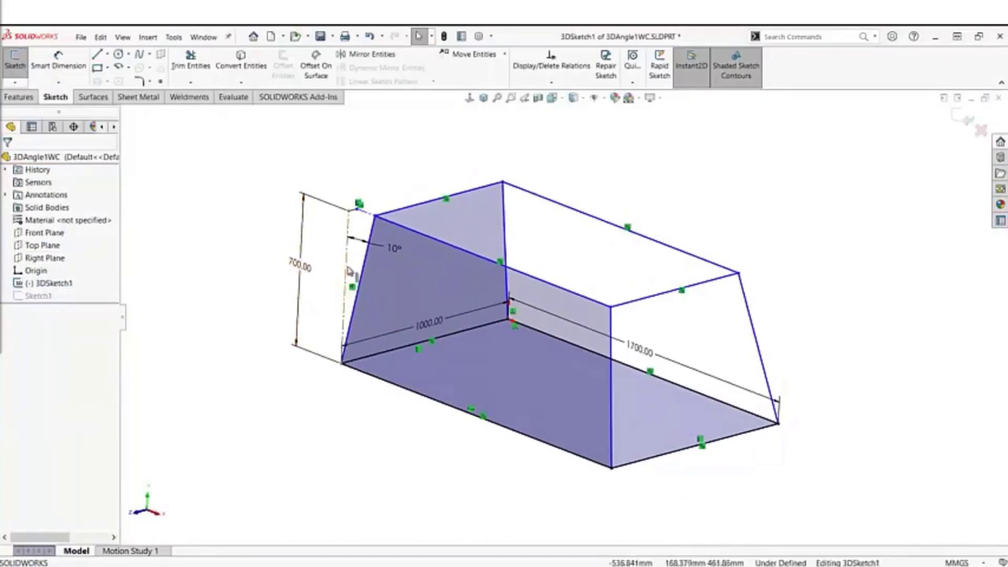
scroll(351, 272, "down", 5)
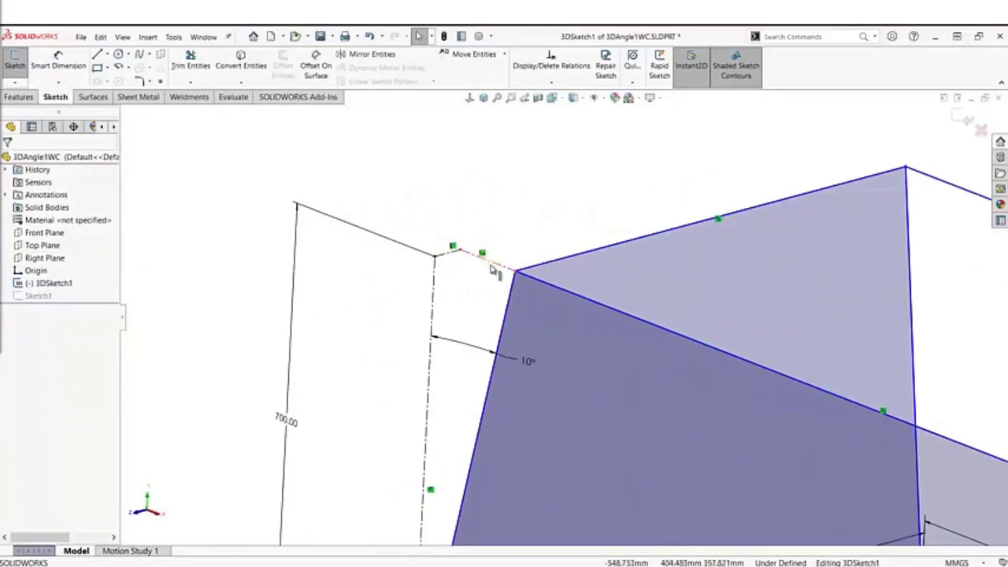
scroll(749, 463, "up", 10)
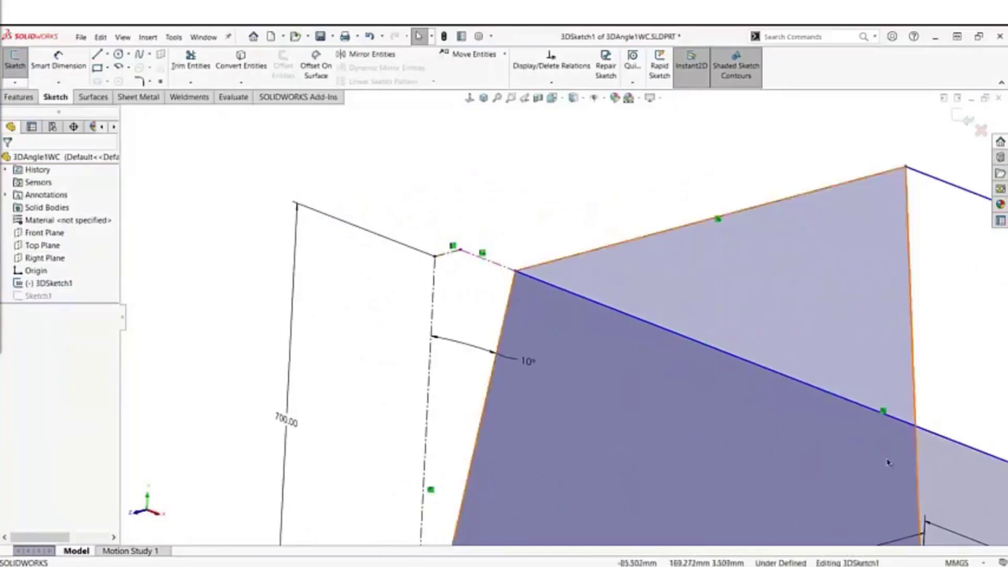
scroll(810, 519, "down", 3)
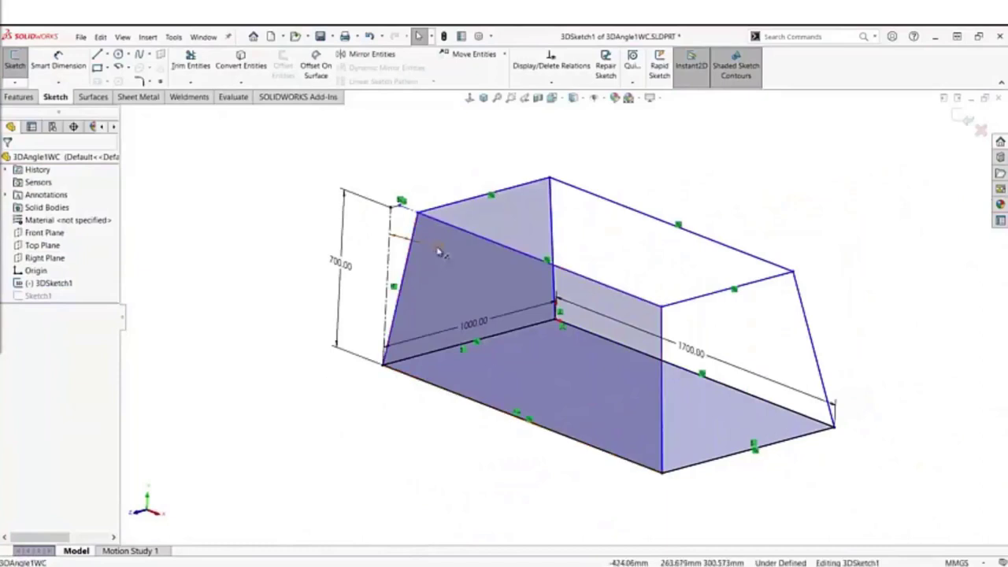
left_click(391, 244)
left_click(269, 331)
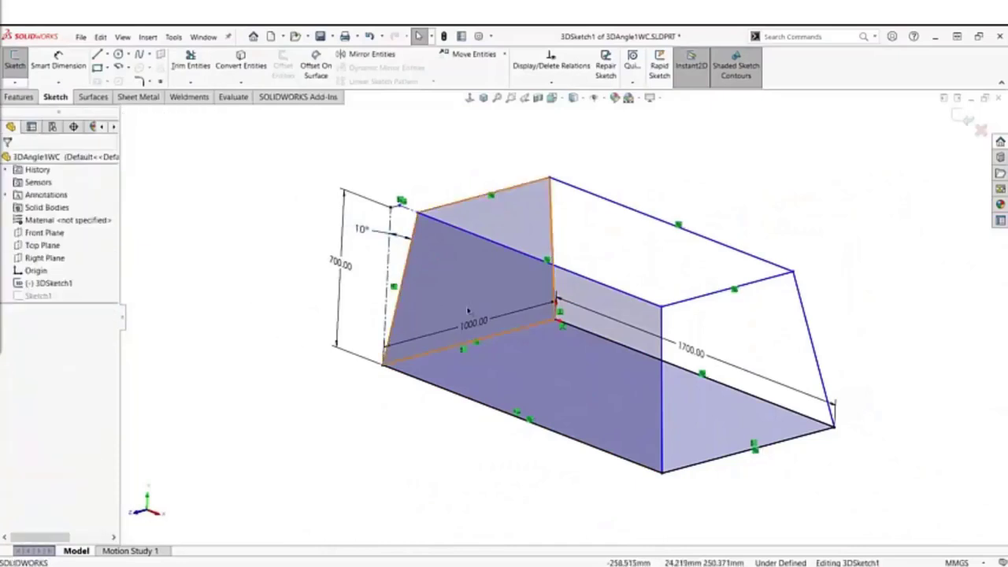
- Inspect the 10° angle dimension and the properties of the vertical construction line, and exit the 3D sketch
double_click(361, 229)
left_click(394, 262)
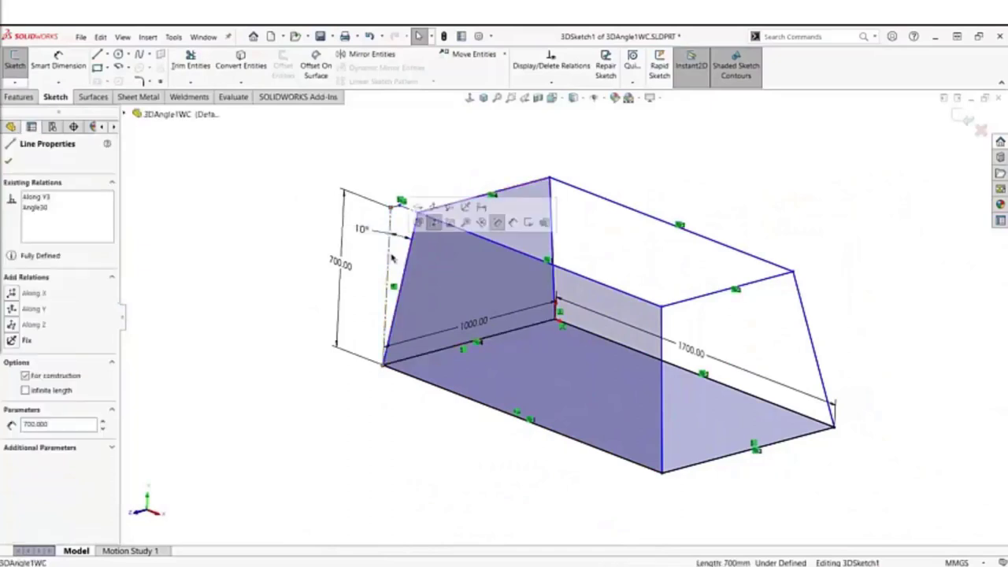
left_click(400, 260)
left_click(301, 275)
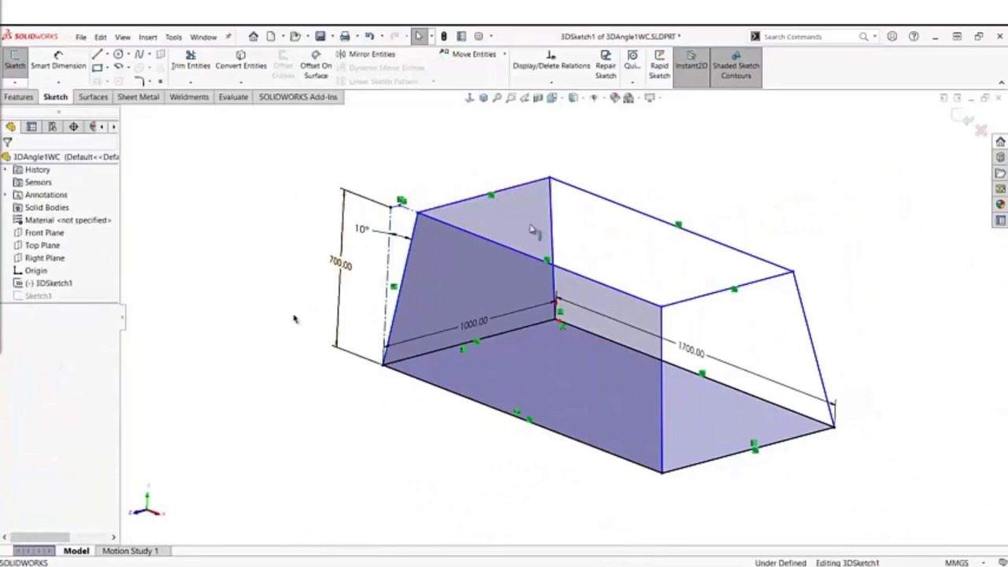
left_click(963, 116)
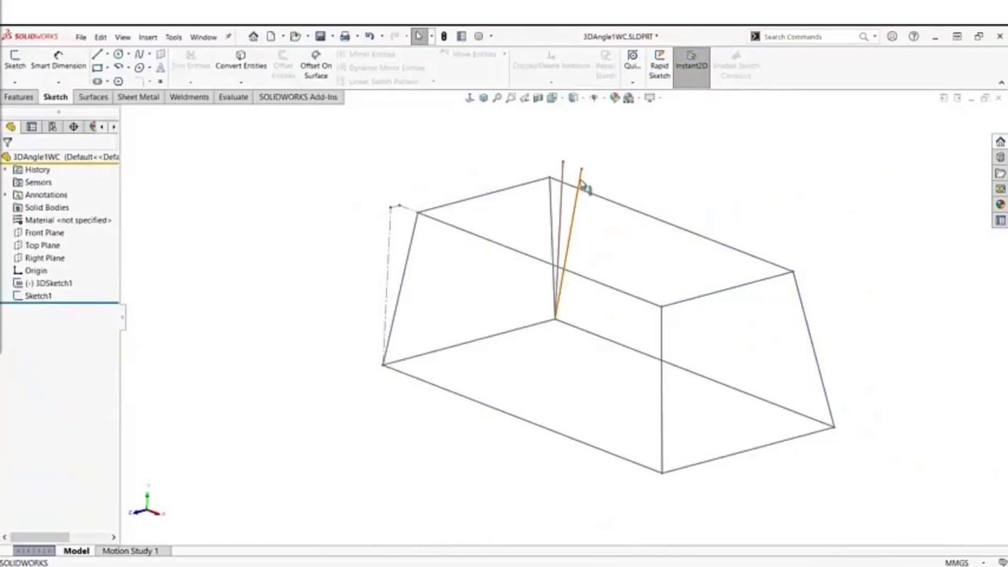
left_click(39, 237)
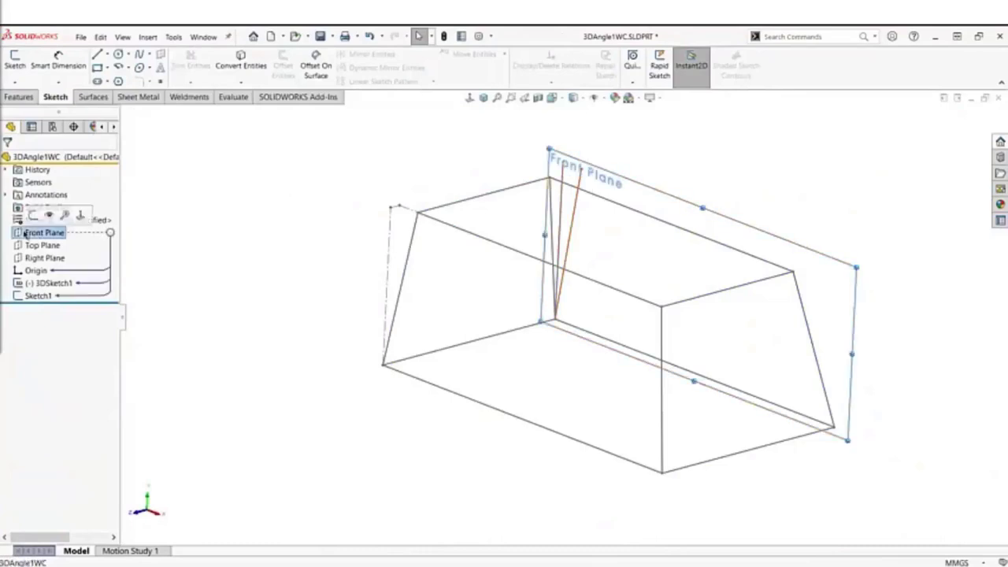
left_click(33, 216)
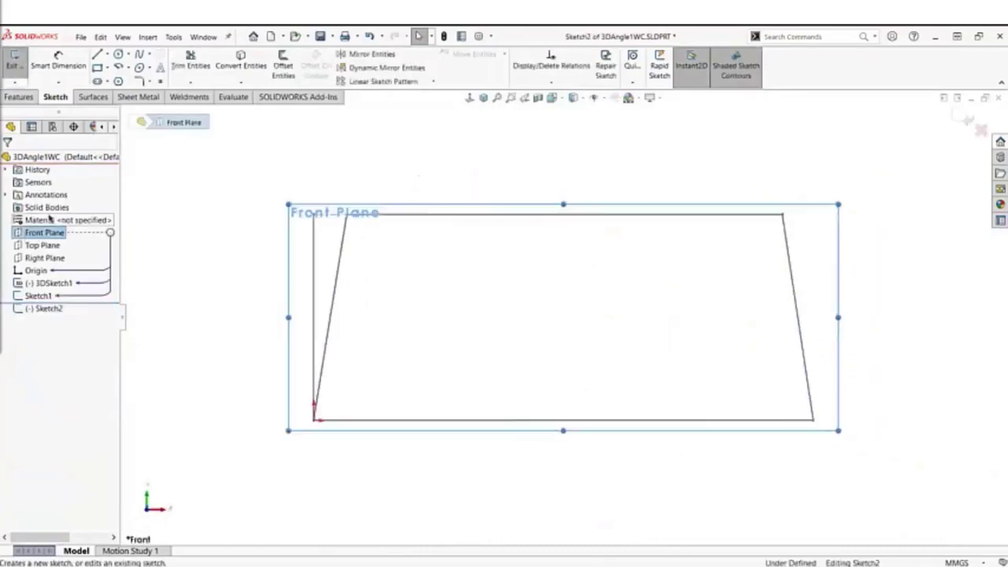
left_click(981, 128)
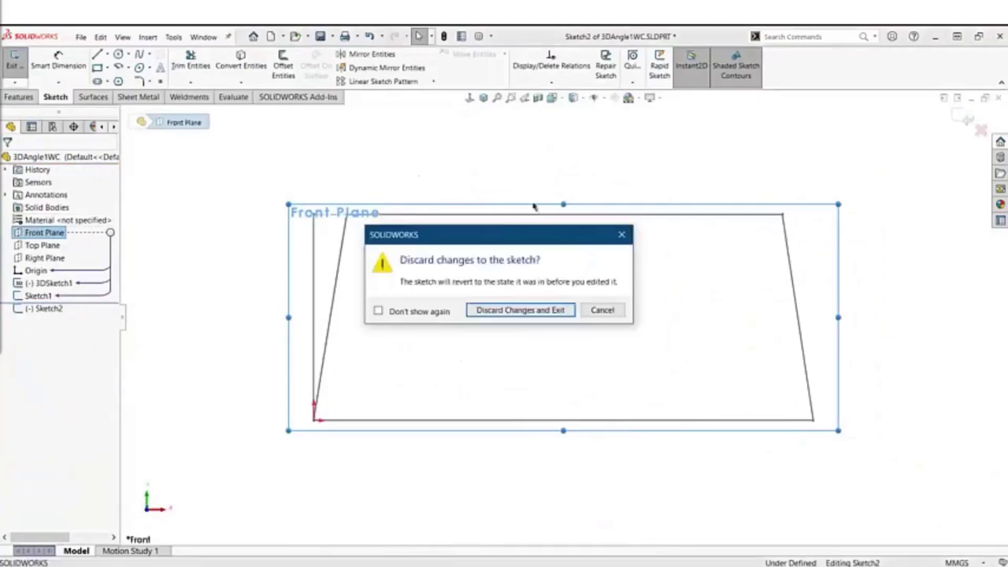
left_click(516, 311)
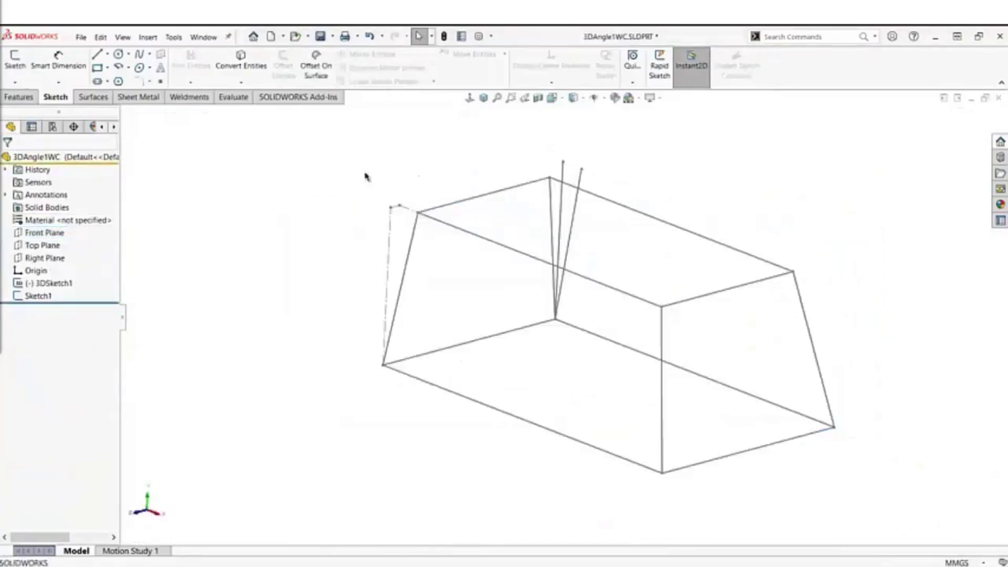
- View the model normal to the Front Plane and open the existing 2D sketch for editing
left_click(35, 231)
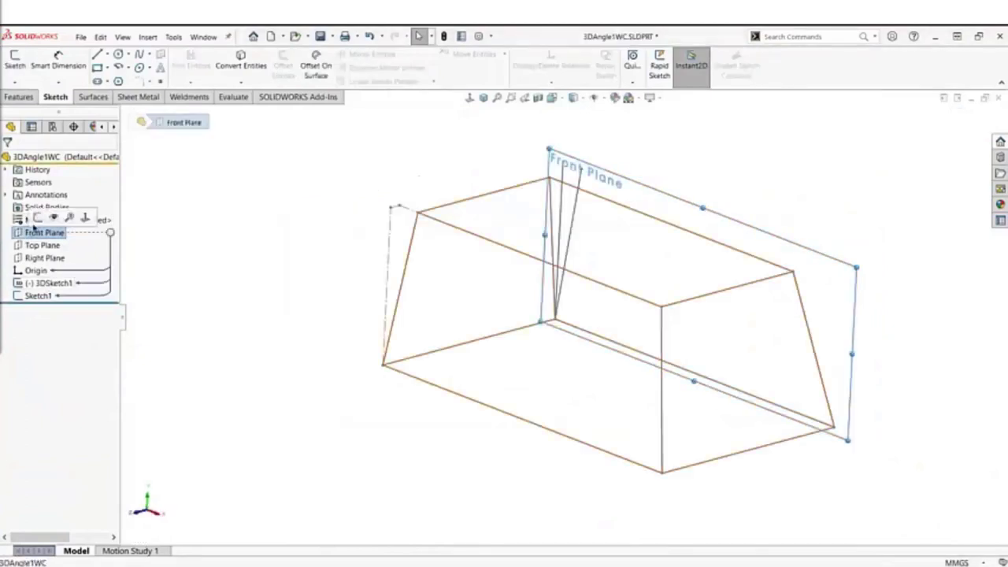
left_click(85, 217)
left_click(229, 237)
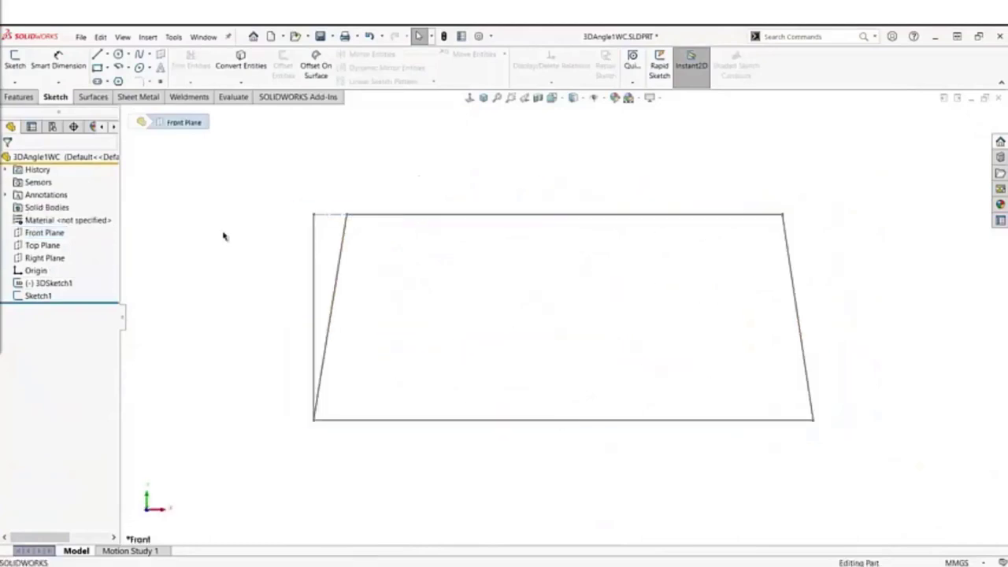
left_click(24, 296)
left_click(30, 263)
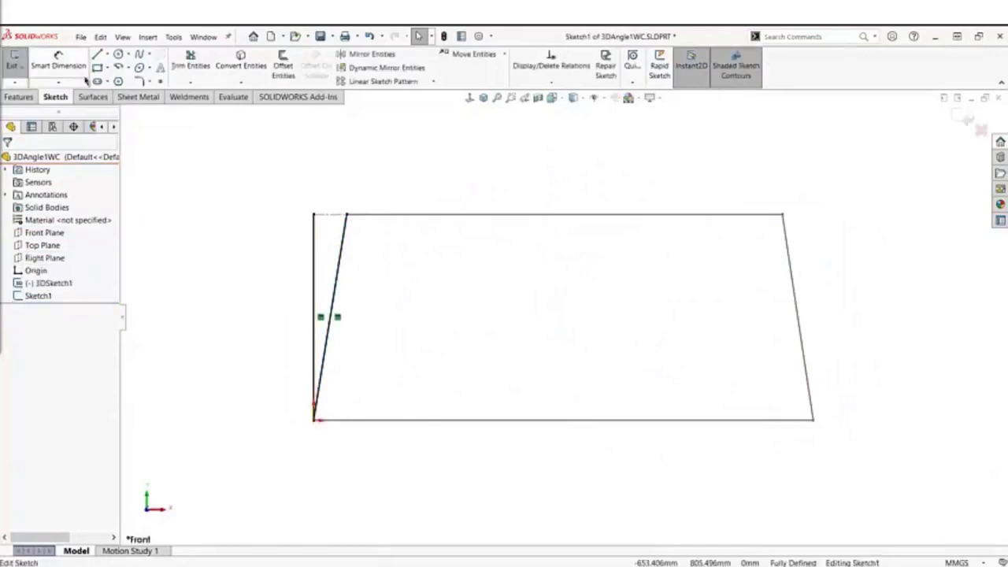
- Check the angle between the vertical line and the slanted line with a trial dimension, cancelling its placement
left_click(57, 63)
left_click(345, 236)
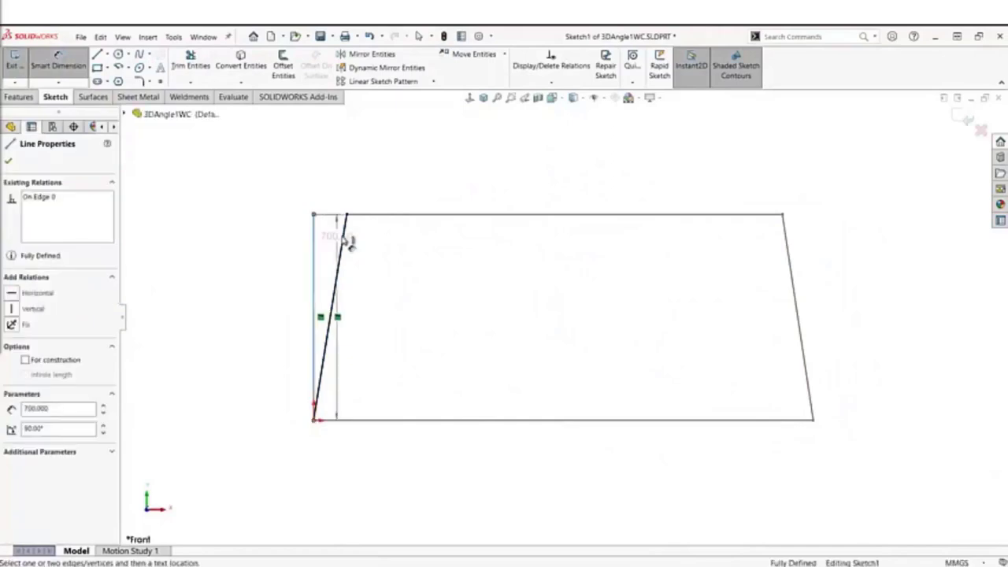
left_click(346, 217)
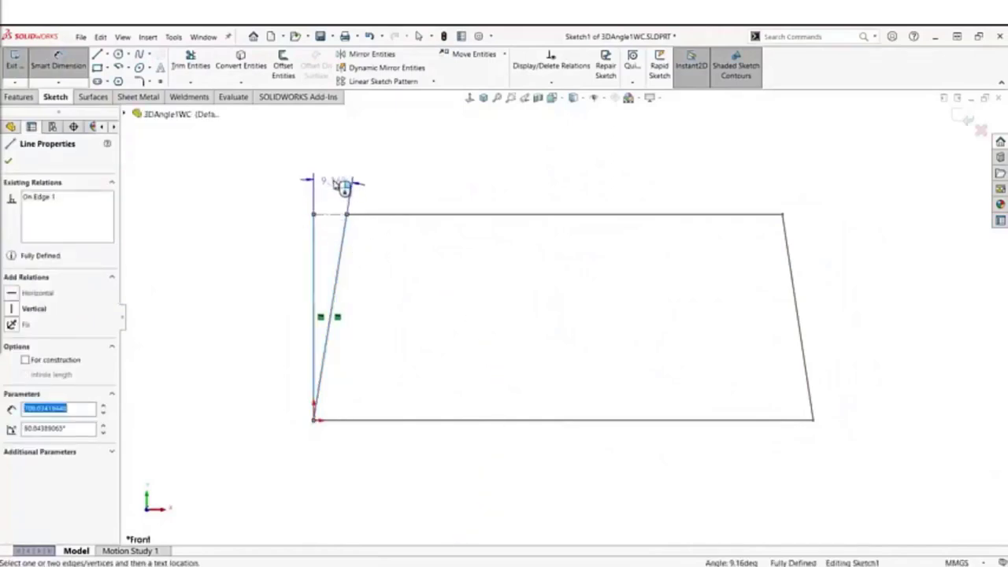
left_click(344, 186)
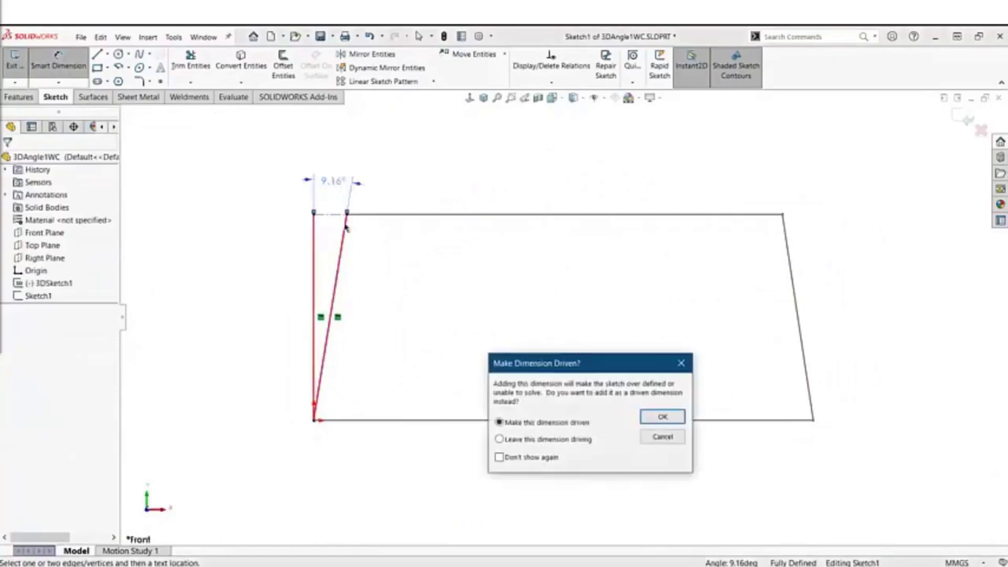
left_click(663, 437)
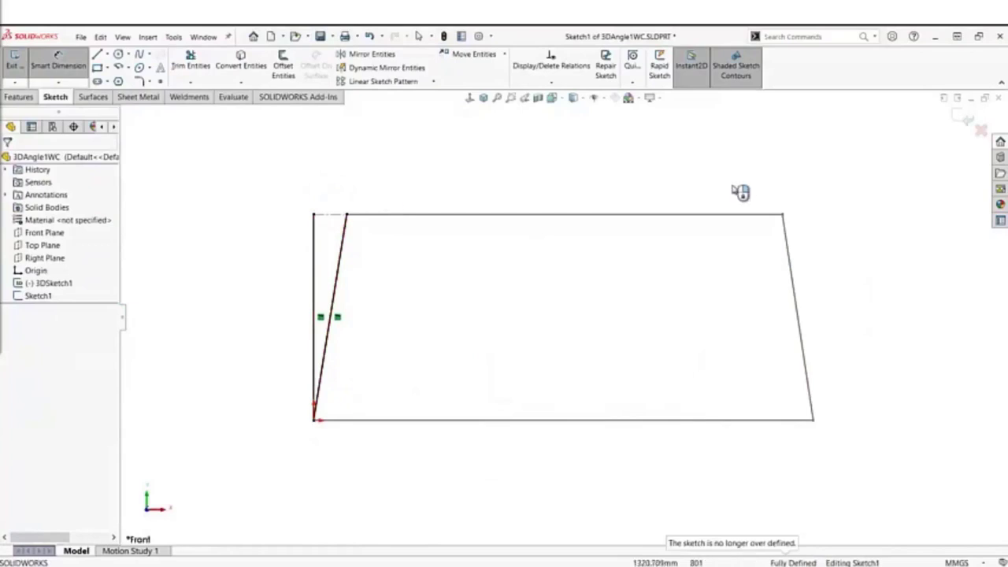
- Discard the 2D sketch changes and close 3DAngle1WC.SLDPRT without saving
left_click(980, 130)
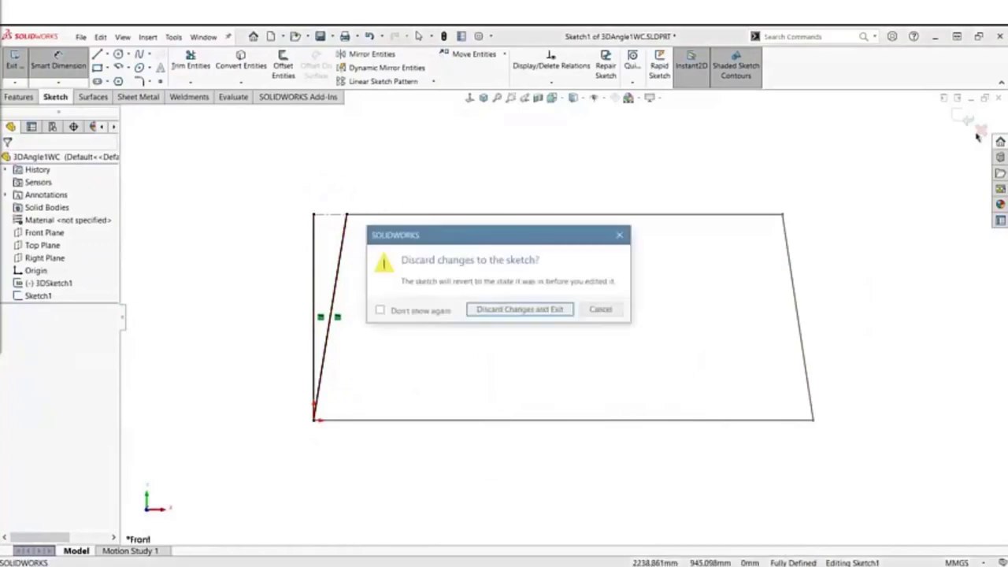
left_click(508, 312)
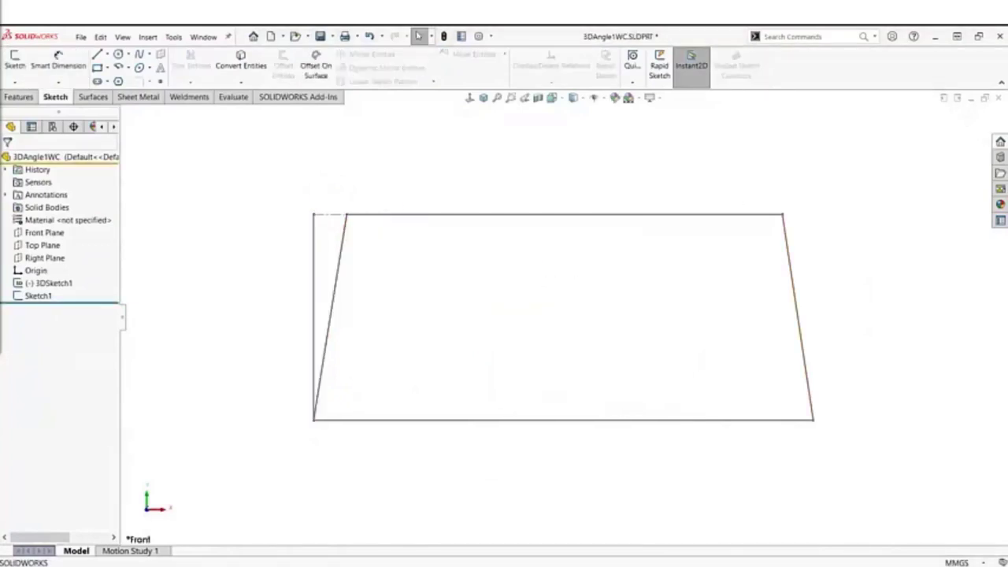
left_click(1001, 100)
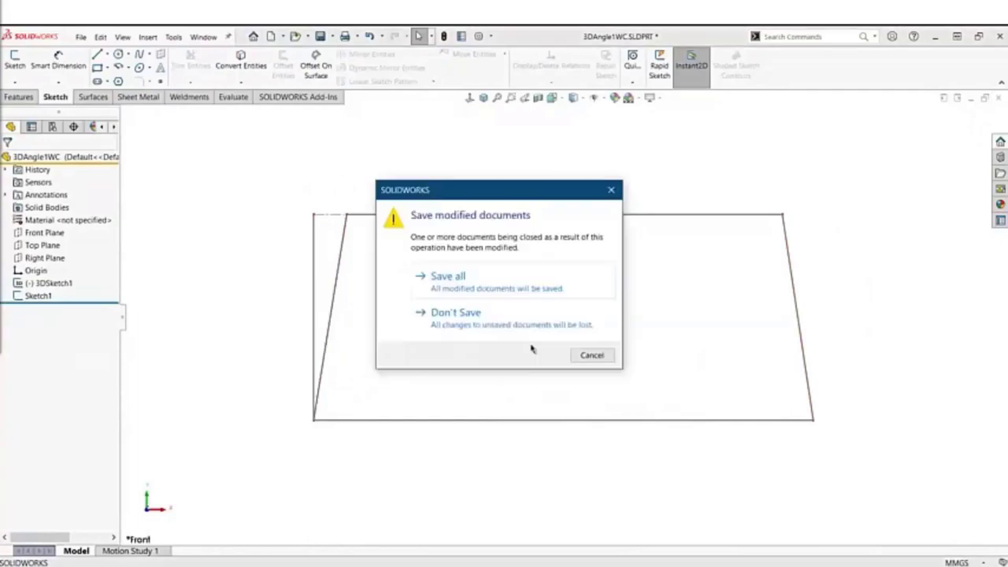
left_click(475, 316)
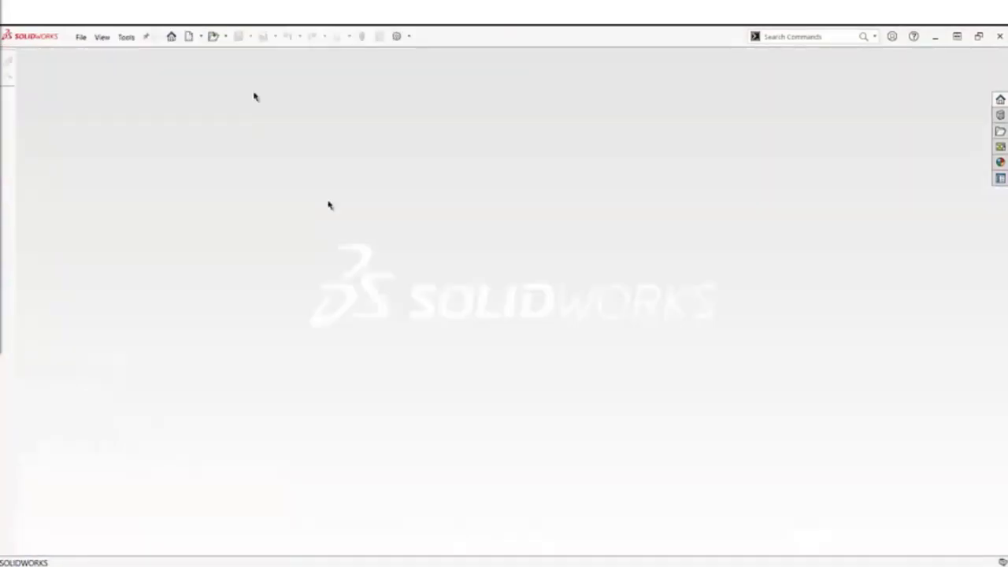
- Open 3DAngle2WC.SLDPRT and expand its extrude feature to reveal the underlying sketch
left_click(212, 37)
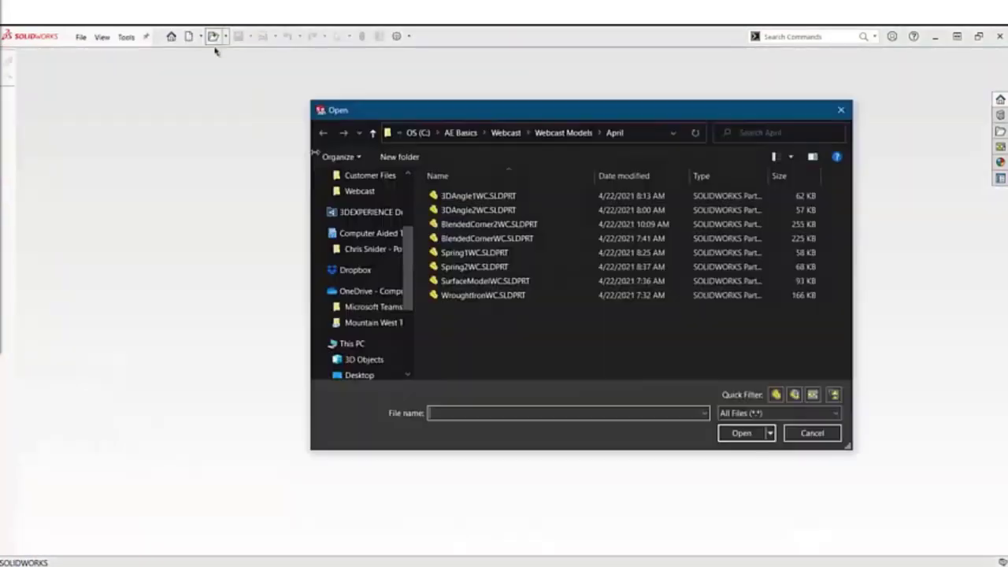
double_click(455, 210)
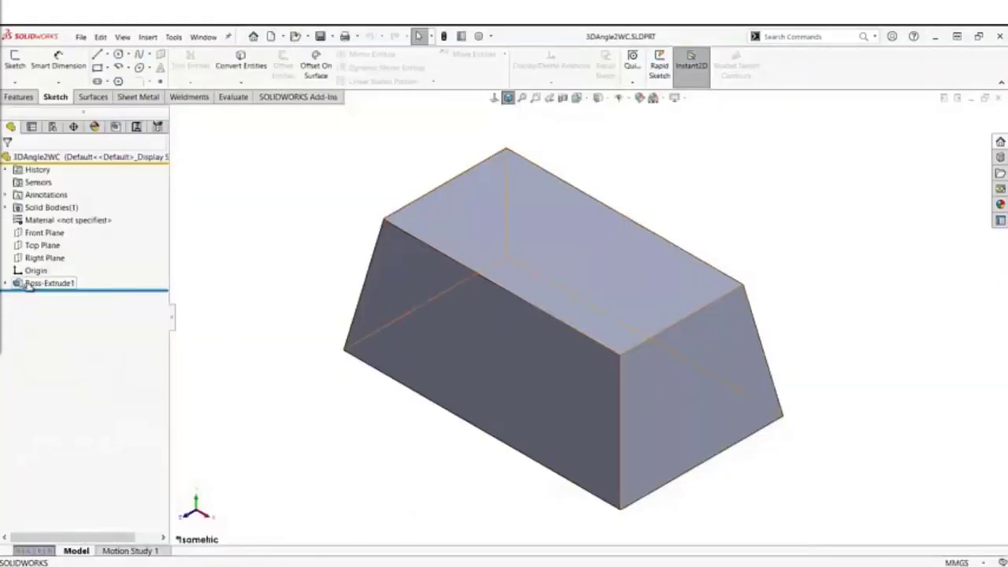
left_click(19, 282)
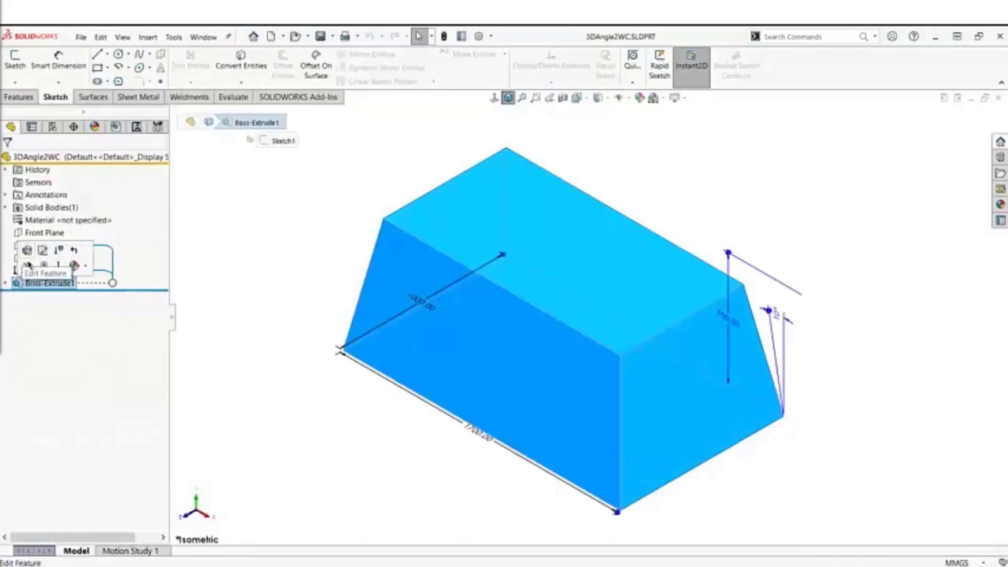
left_click(7, 284)
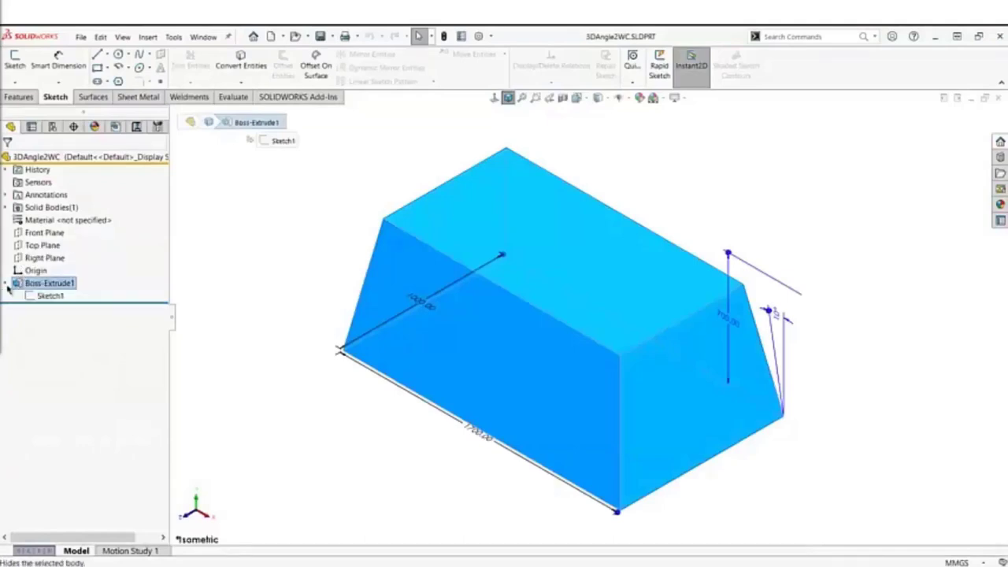
- Open the extrude's base sketch to examine its rectangle from an angled view, and exit the sketch
left_click(43, 296)
left_click(36, 266)
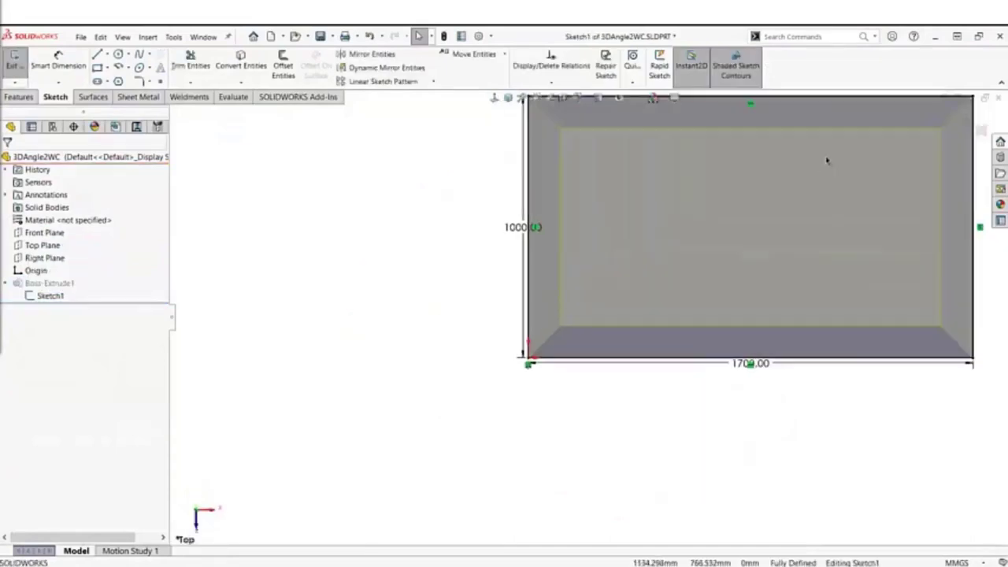
mouse_move(712, 423)
middle_mouse_down()
mouse_move(686, 270)
mouse_move(641, 275)
mouse_move(694, 299)
mouse_move(729, 217)
middle_mouse_up()
scroll(729, 217, "down", 2)
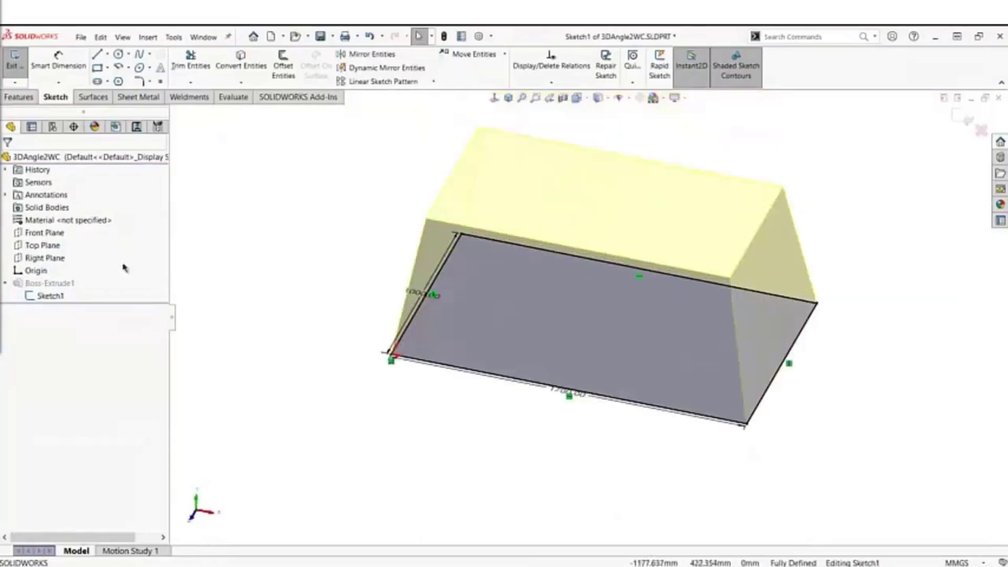
left_click(962, 118)
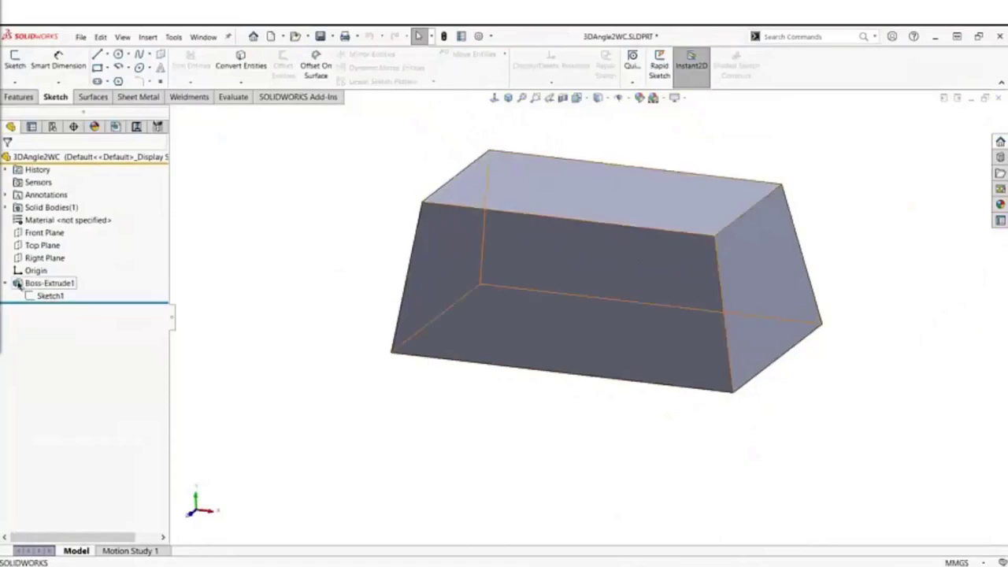
- Open the boss extrude's definition to review its depth and draft settings, and accept it as is
left_click(49, 282)
left_click(27, 251)
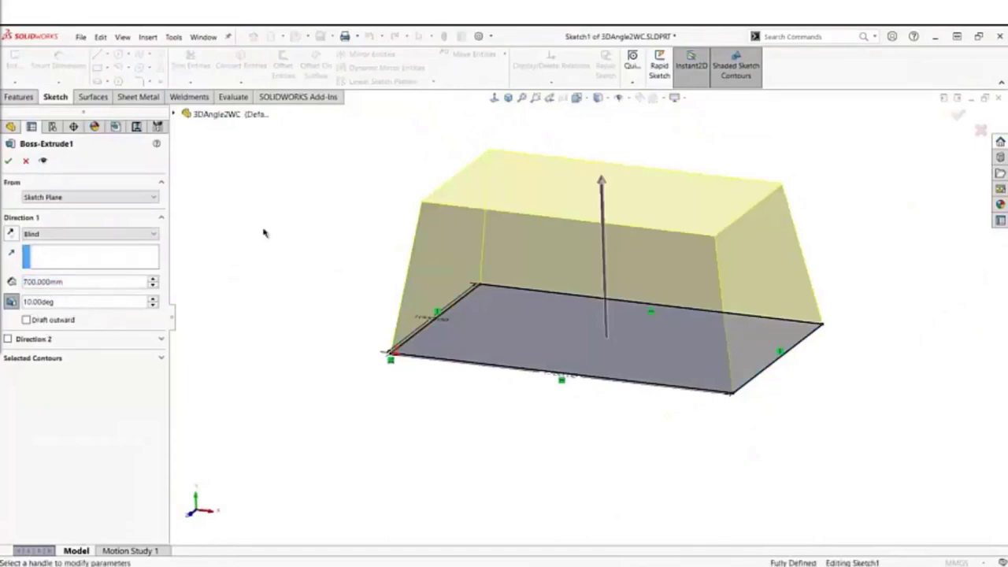
left_click(7, 161)
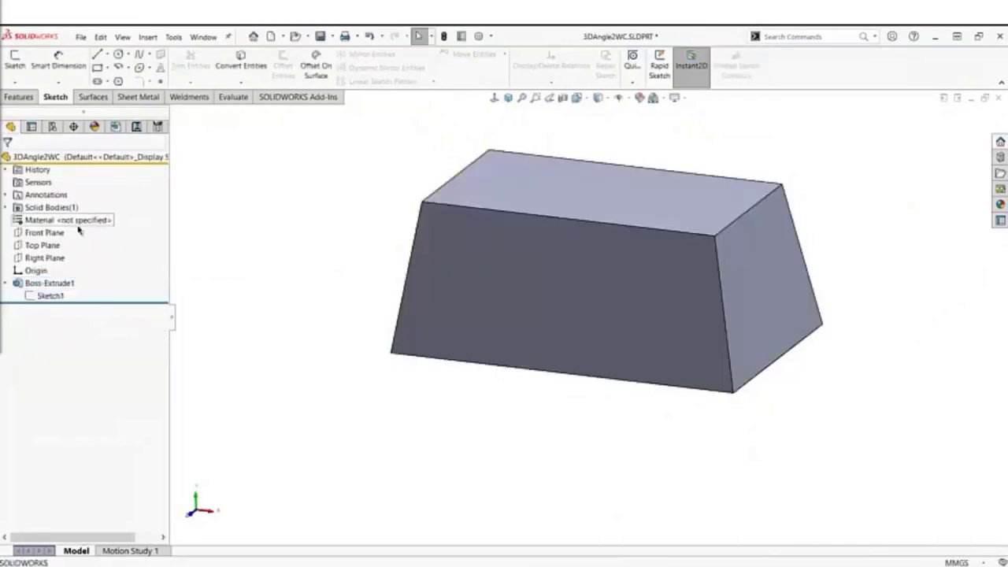
- Measure the angle between the Front Plane and the adjacent drafted long face, and clear the selection
left_click(20, 234)
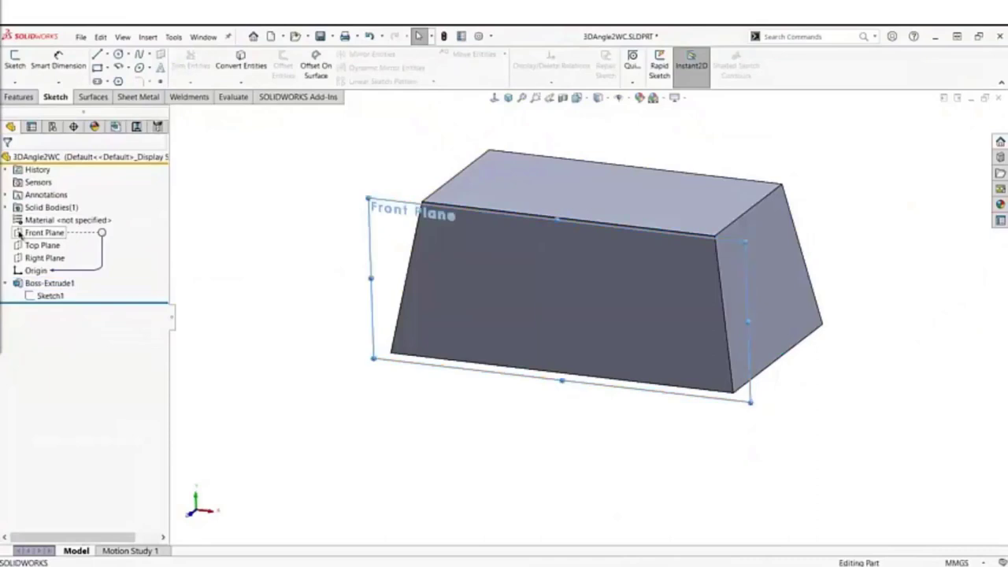
mouse_move(277, 320)
middle_mouse_down()
mouse_move(297, 274)
mouse_move(272, 247)
mouse_move(215, 295)
mouse_move(268, 301)
middle_mouse_up()
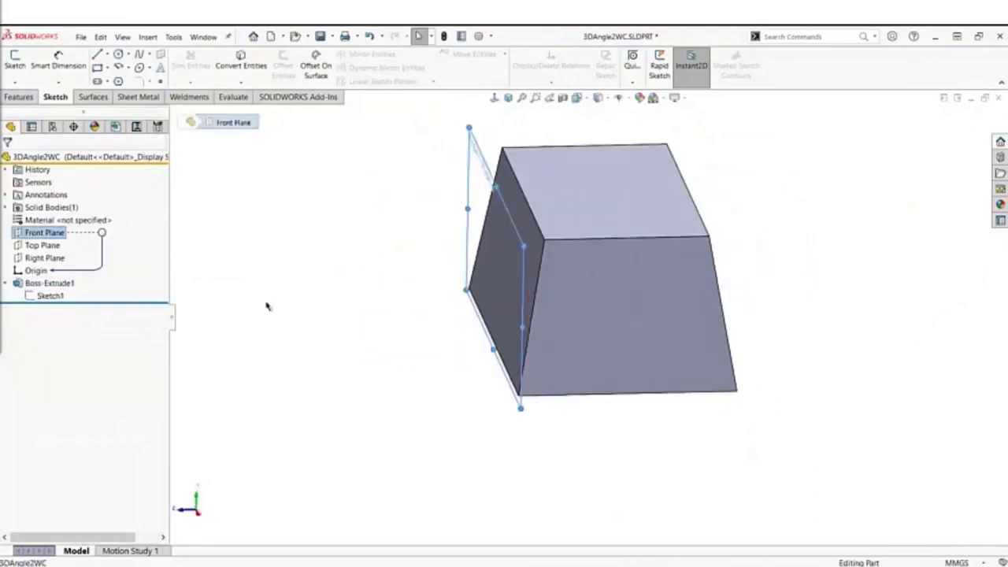
left_click(529, 237)
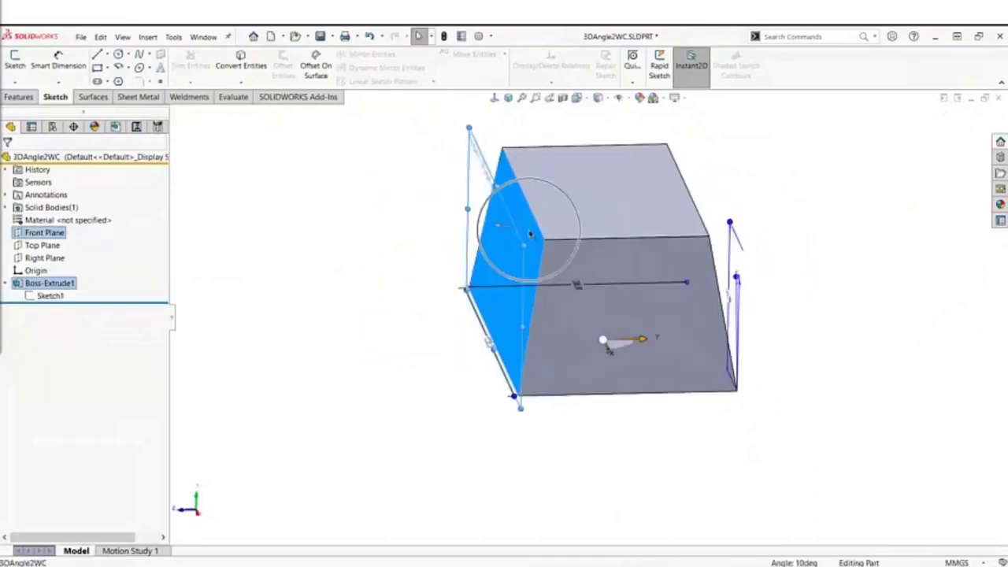
left_click(812, 555)
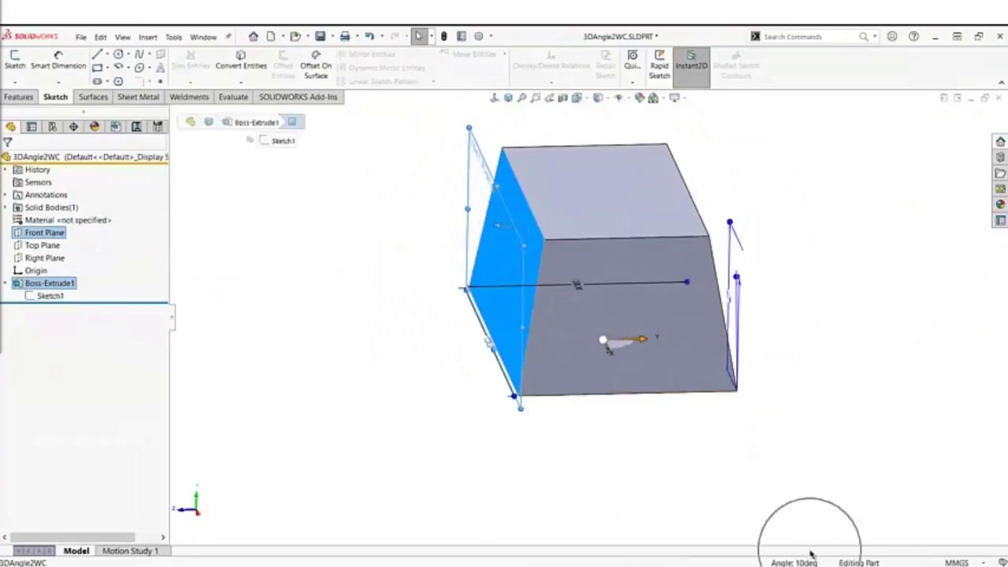
key("Escape")
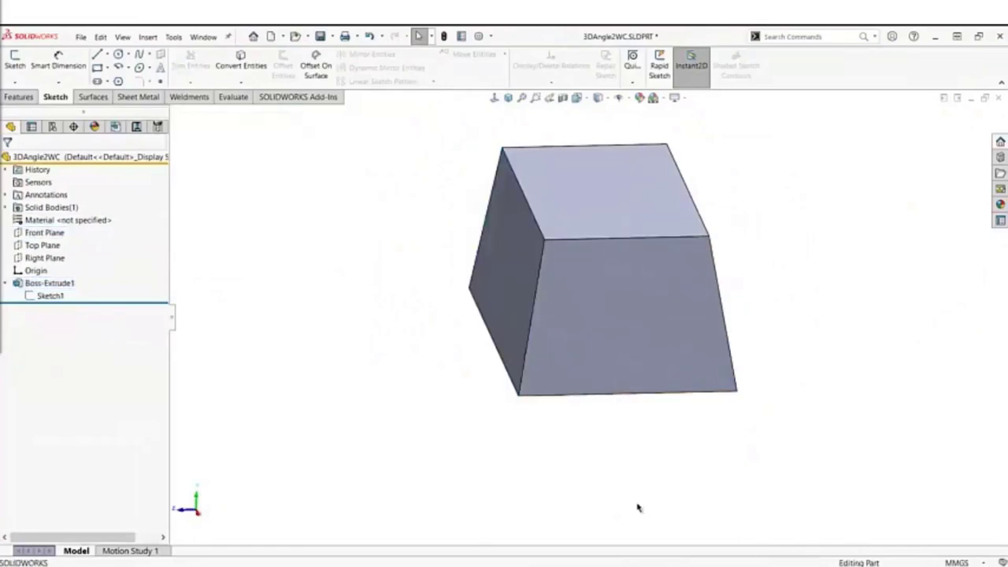
- Measure the angle between the Right Plane and the adjacent drafted end face, and clear the selection
middle_click_drag(638, 508, 542, 454)
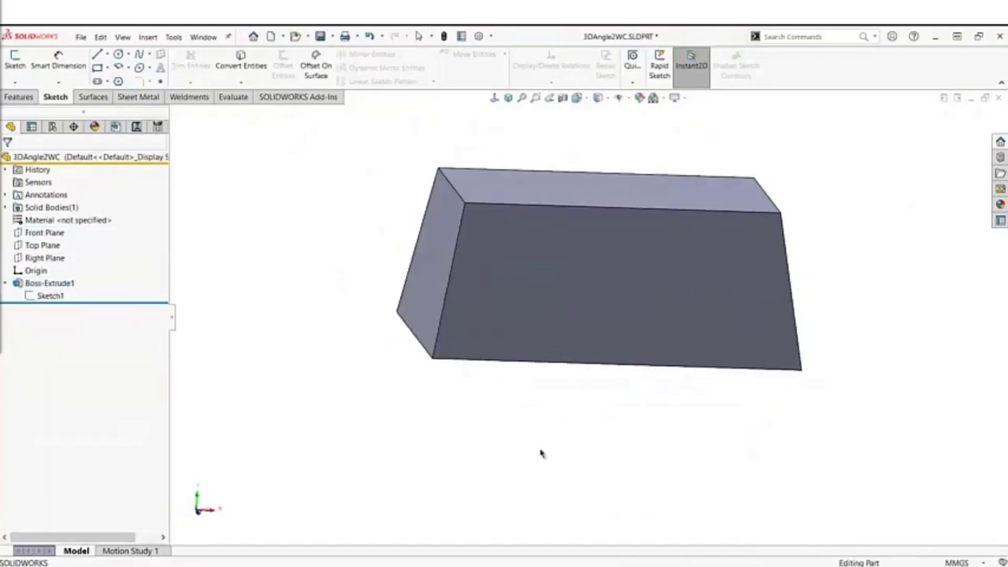
left_click(24, 258)
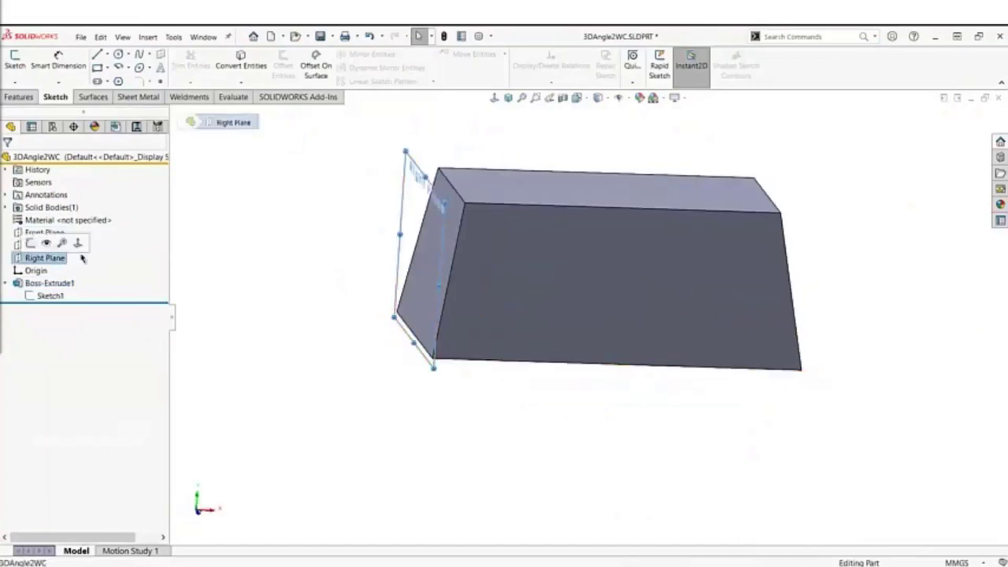
left_click(456, 217)
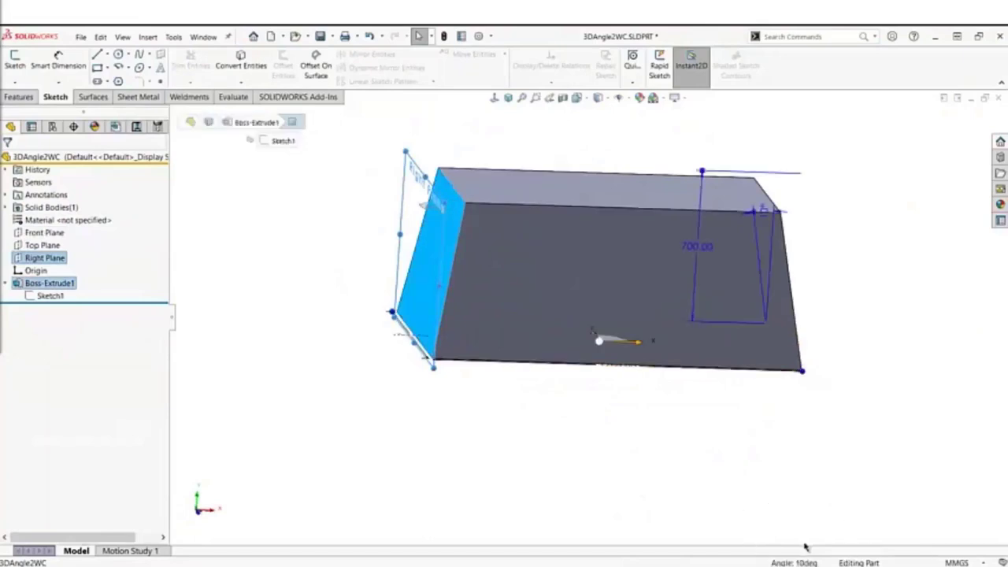
left_click(893, 276)
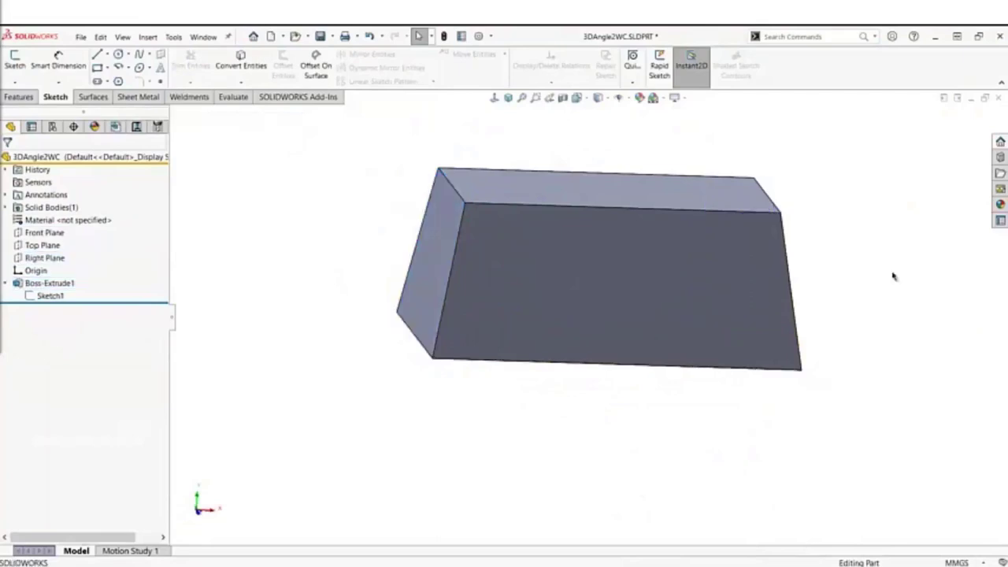
- Start a 3D sketch and select the block's four slanted corner edges for Convert Entities
left_click(493, 98)
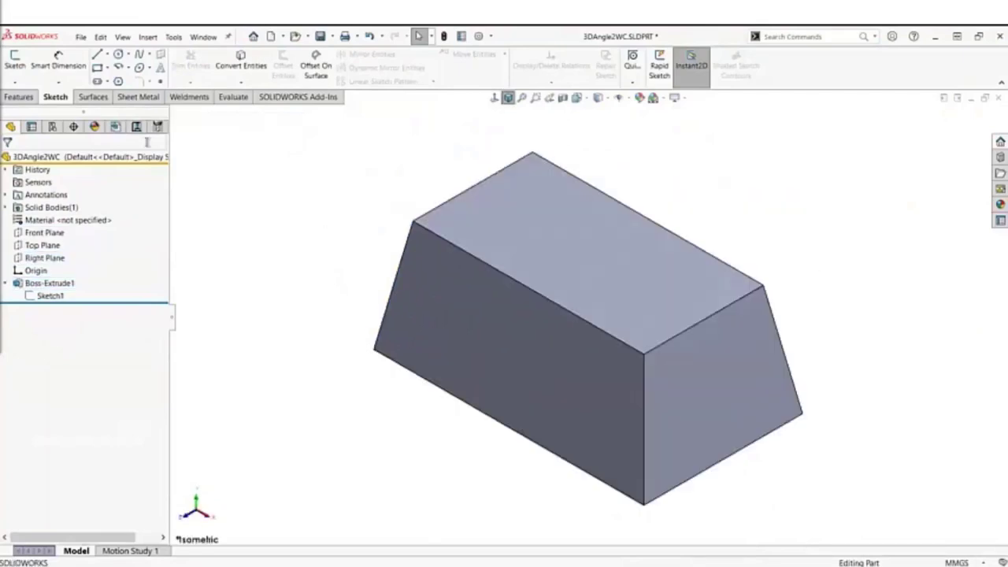
left_click(16, 82)
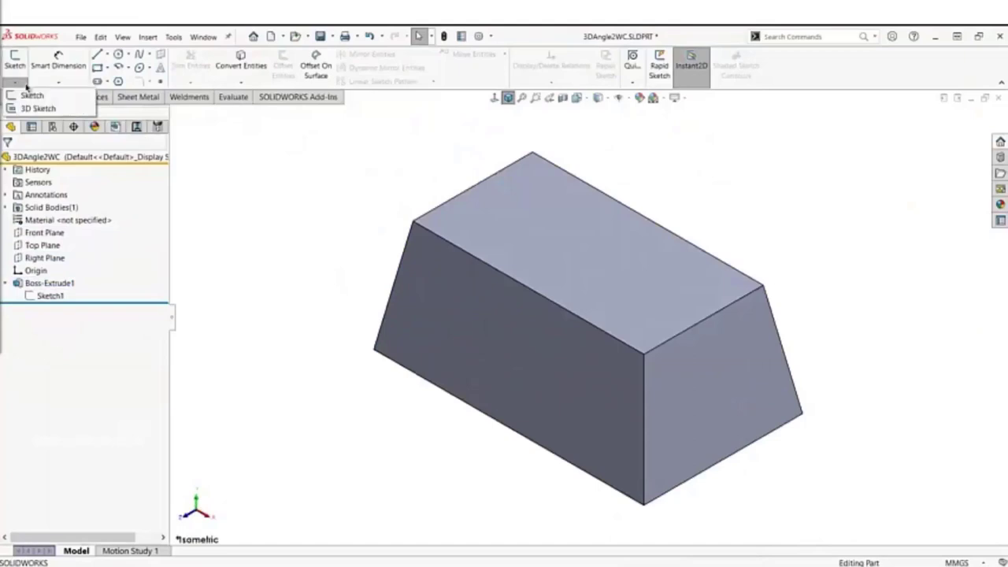
left_click(32, 108)
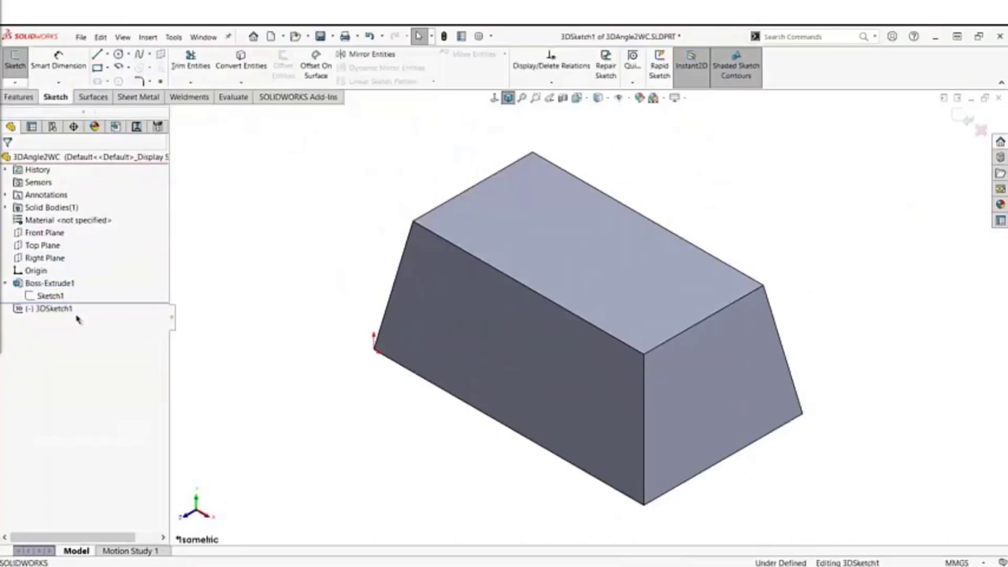
left_click(248, 64)
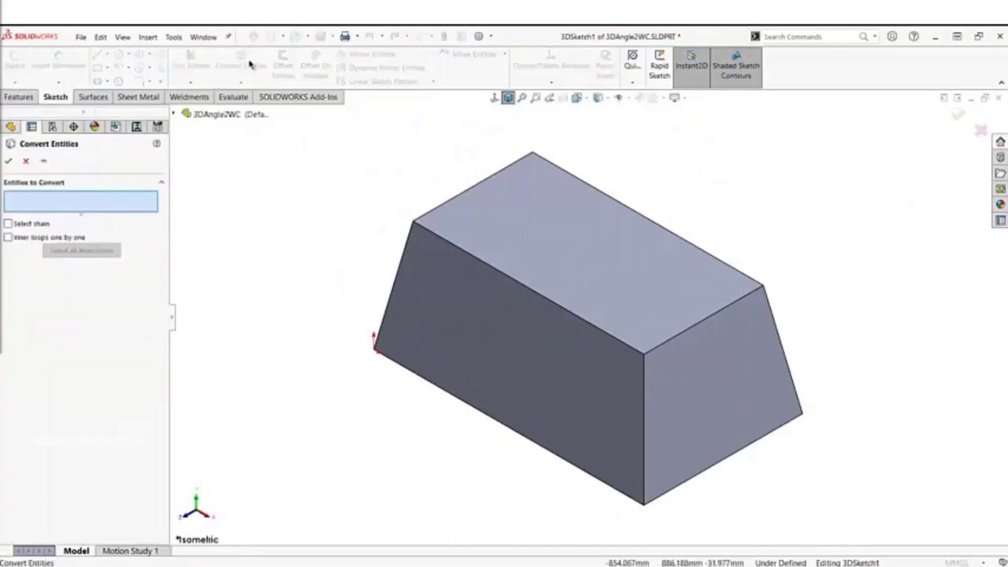
left_click(401, 283)
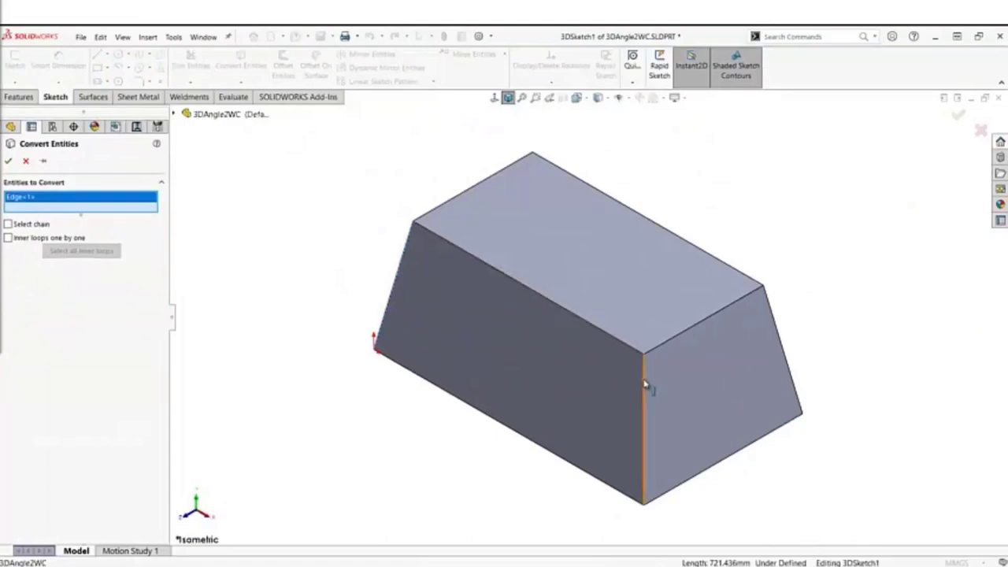
left_click(675, 367)
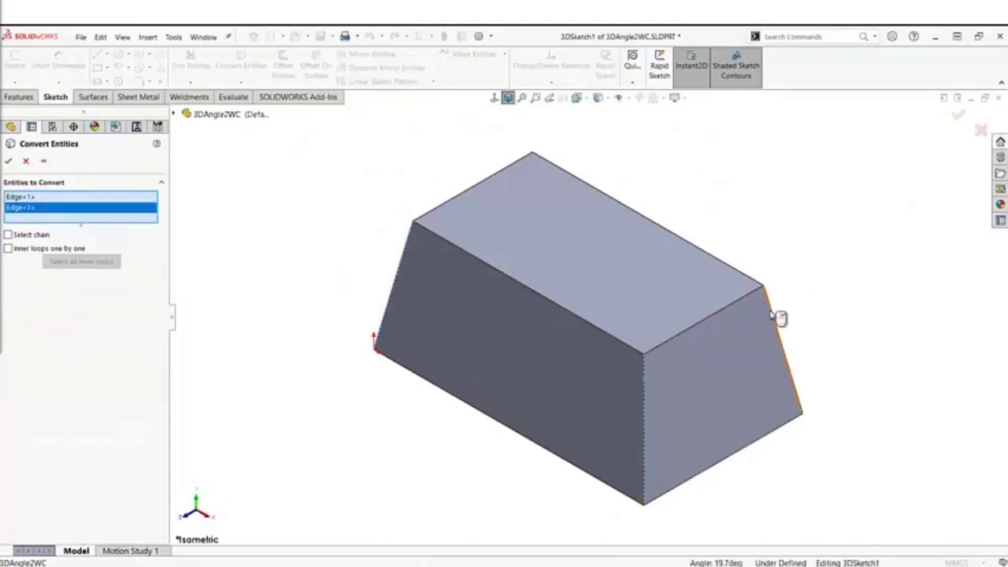
left_click(772, 313)
middle_click_drag(542, 194, 557, 303)
left_click(536, 132)
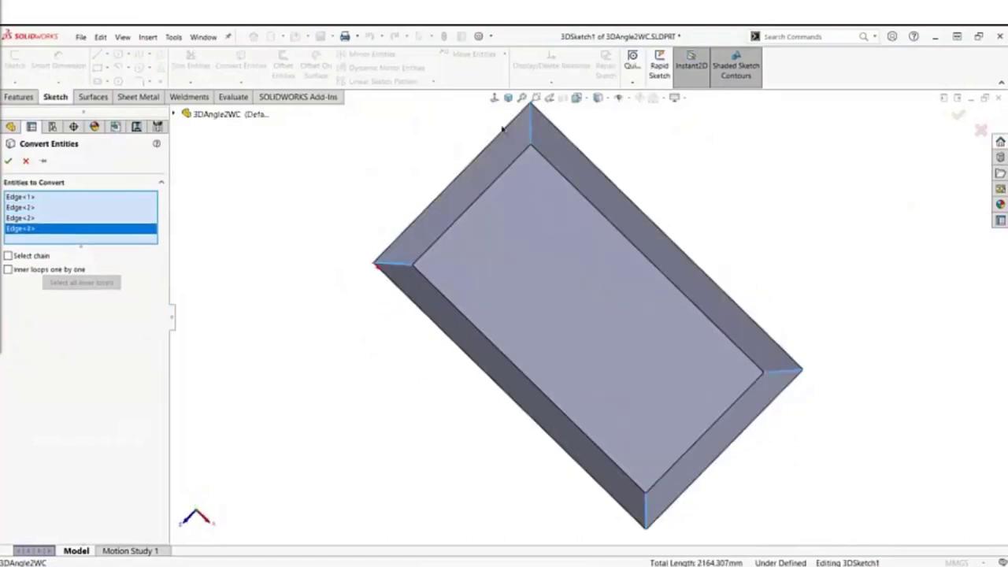
- Add the four base edges and four top edges, convert all twelve edges into sketch lines, and exit the 3D sketch
left_click(506, 135)
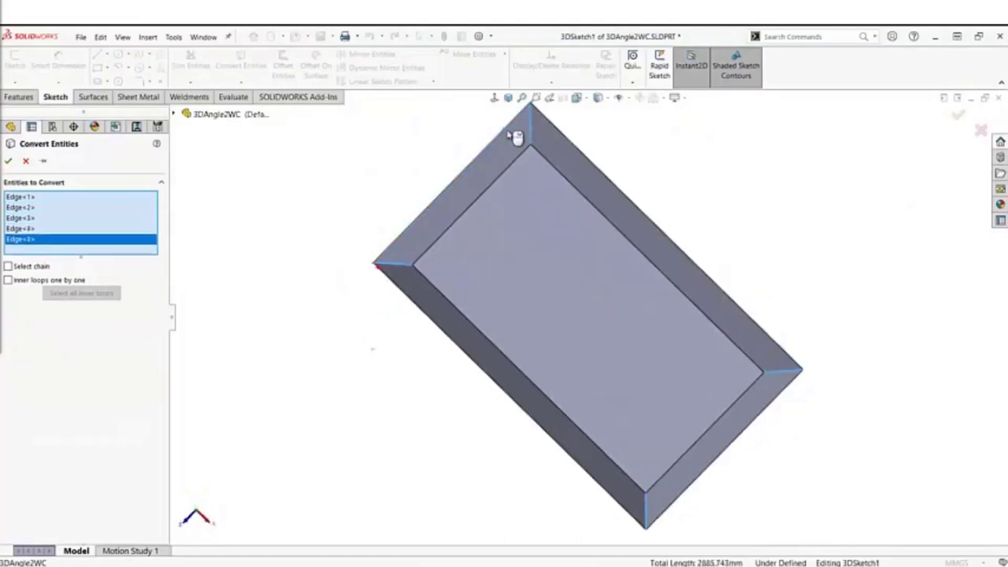
left_click(570, 141)
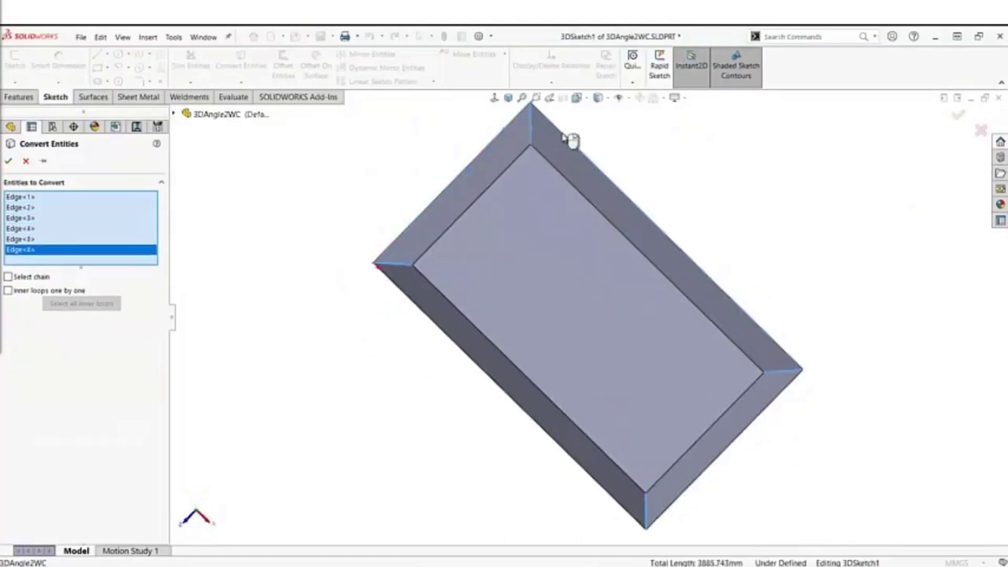
left_click(756, 428)
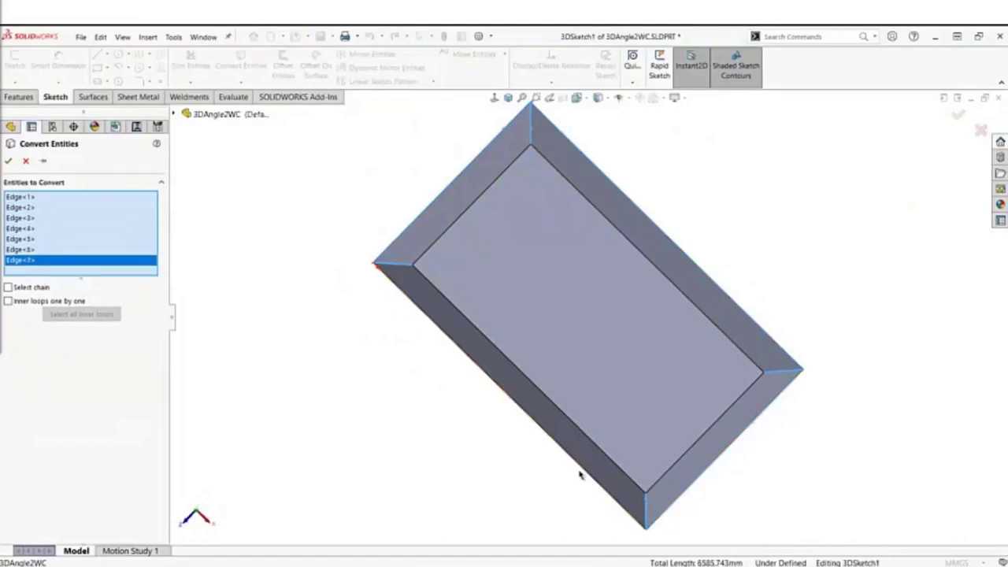
left_click(618, 446)
left_click(700, 441)
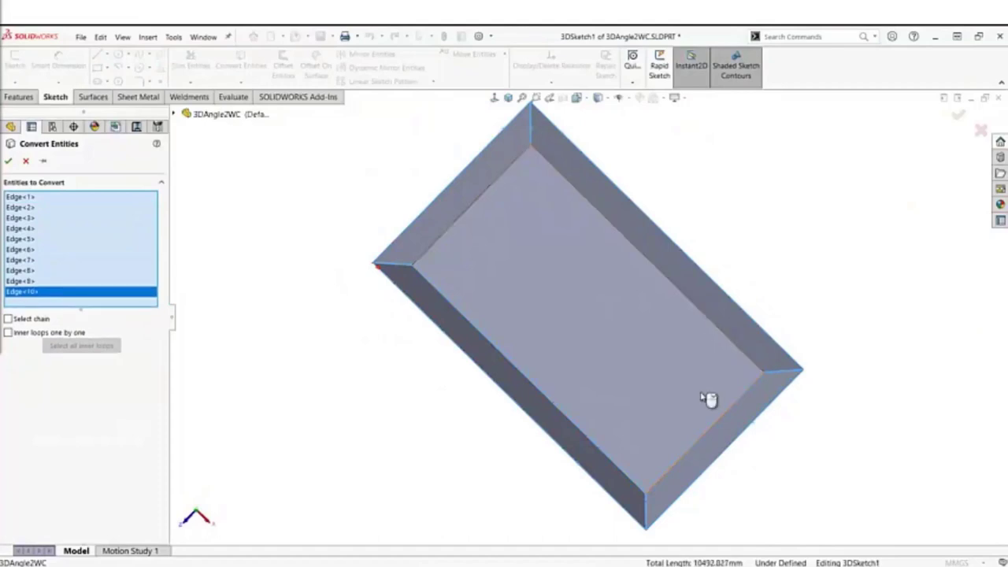
left_click(711, 325)
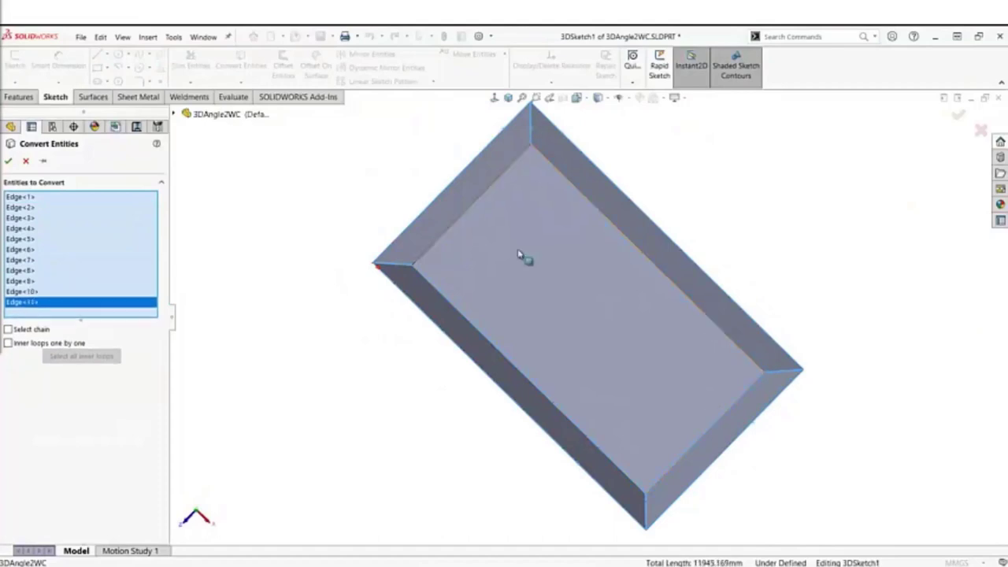
left_click(466, 215)
middle_click_drag(572, 439, 570, 260)
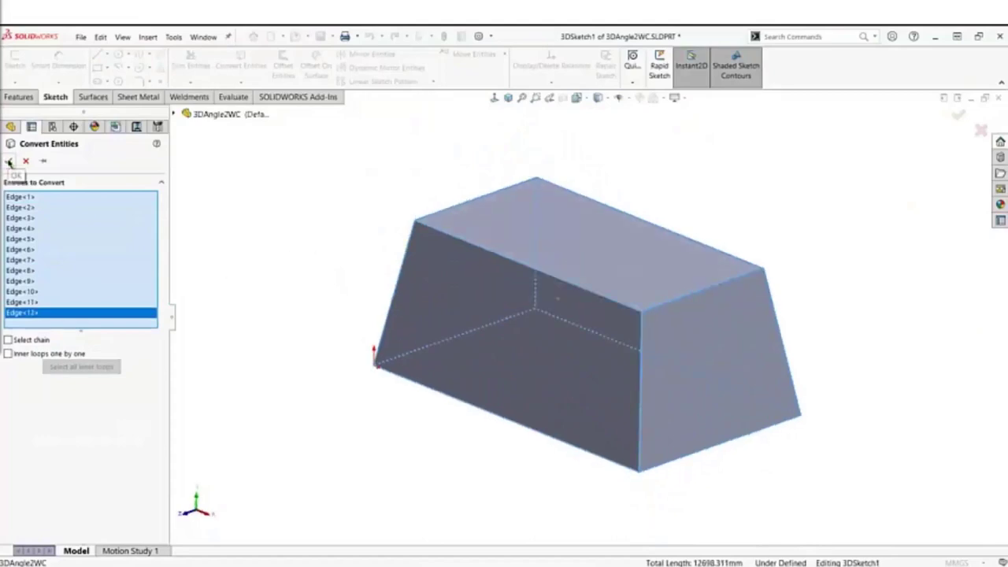
left_click(8, 162)
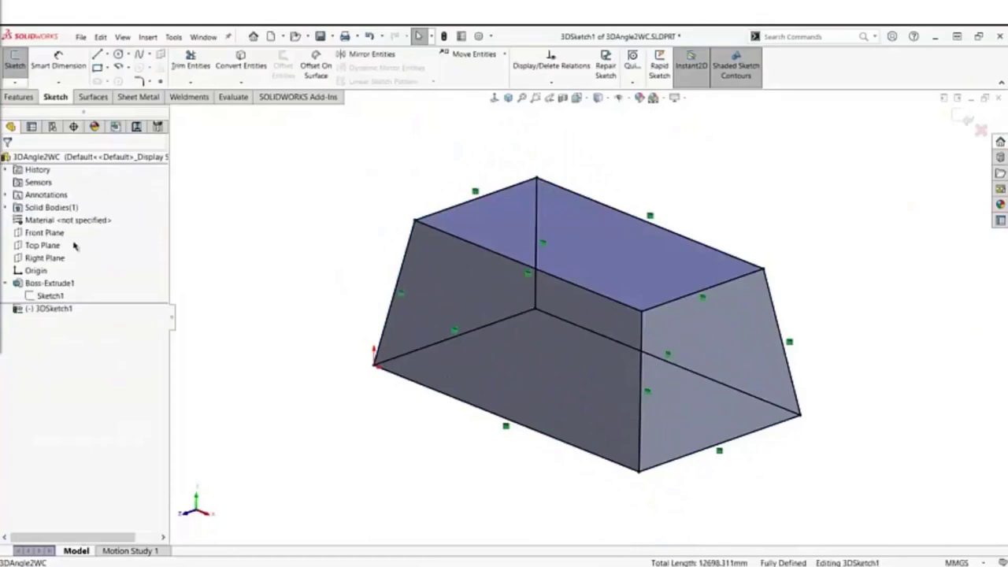
left_click(962, 117)
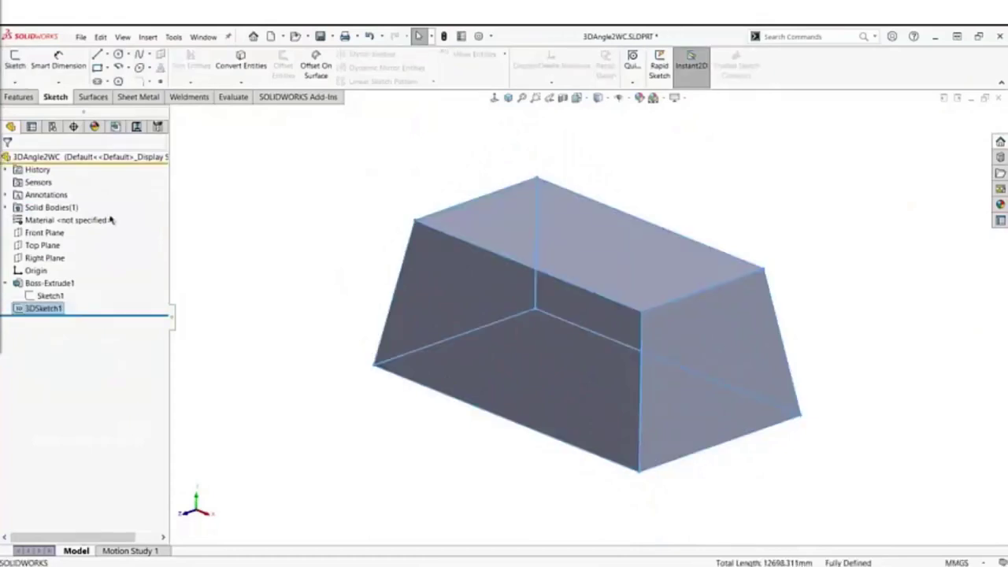
- Hide the Boss-Extrude1 solid body and highlight the 3D sketch wireframe for inspection
left_click(7, 207)
right_click(29, 220)
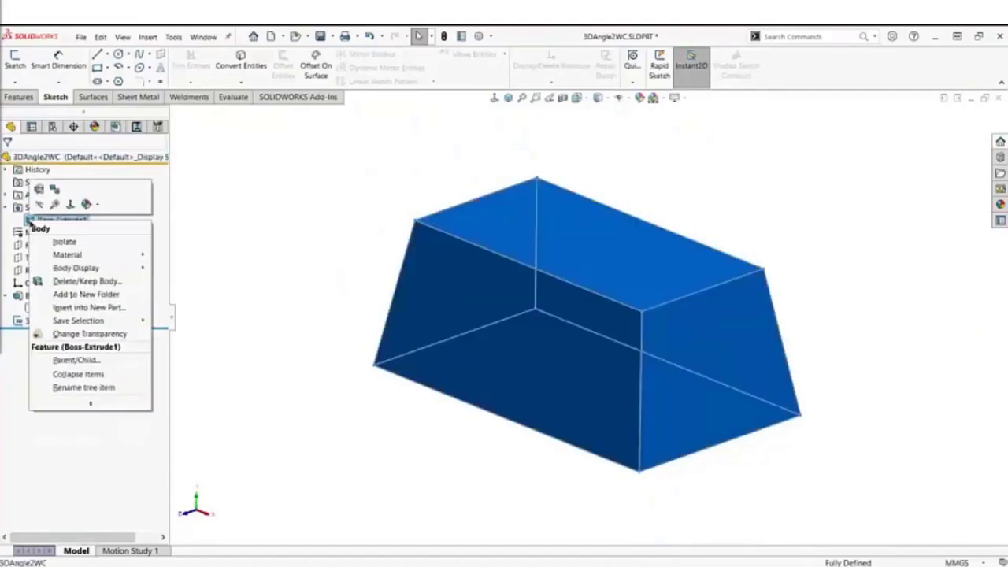
left_click(30, 208)
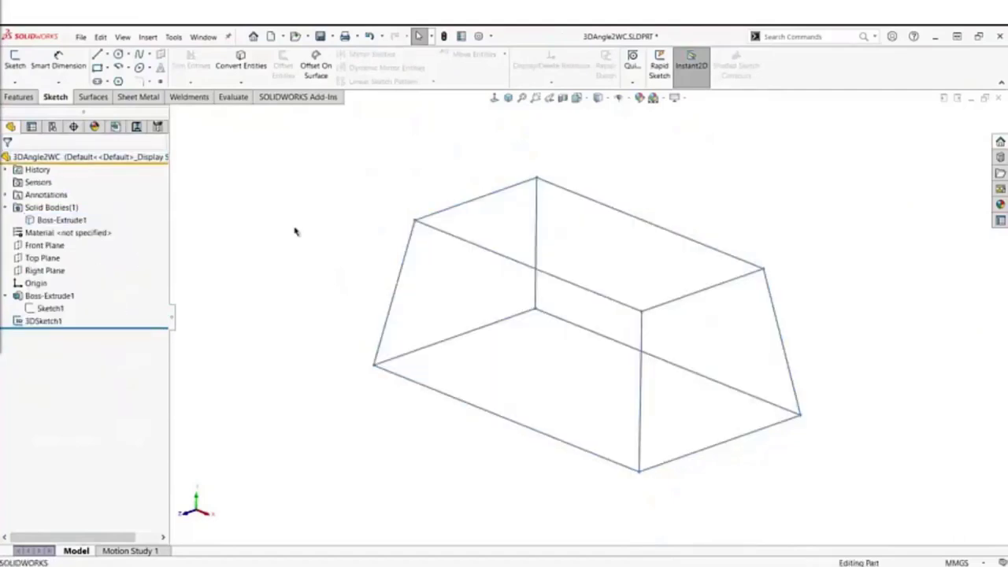
left_click(31, 322)
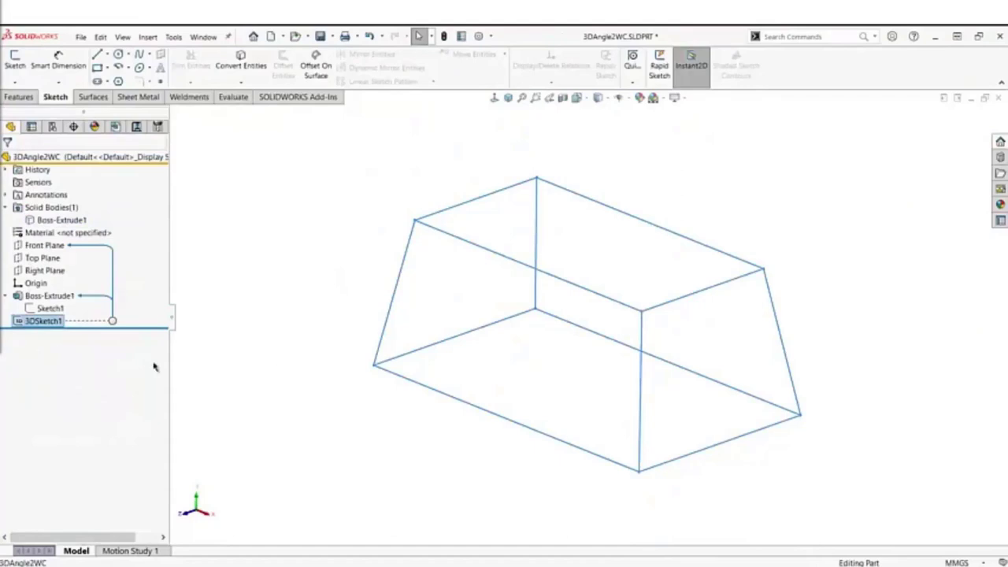
left_click(200, 363)
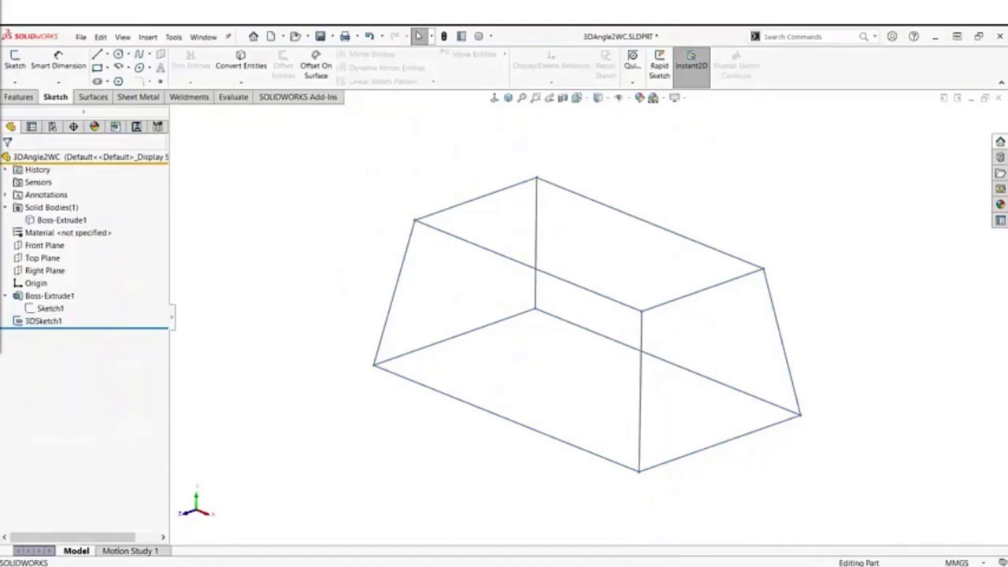
- Close the drafted block part without saving and open RemoteControlWC.SLDPRT from the April folder
key("ctrl+w")
left_click(493, 329)
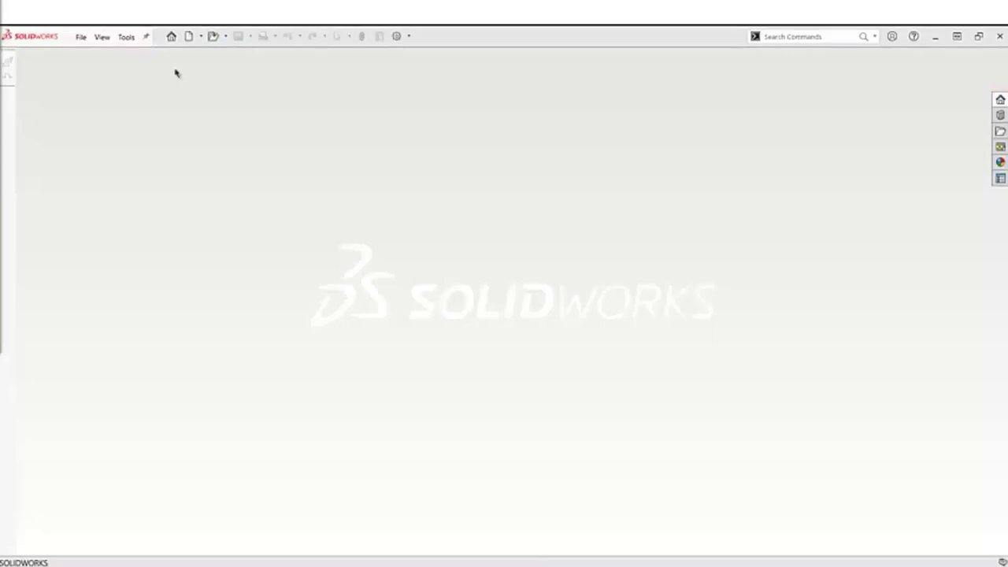
left_click(213, 36)
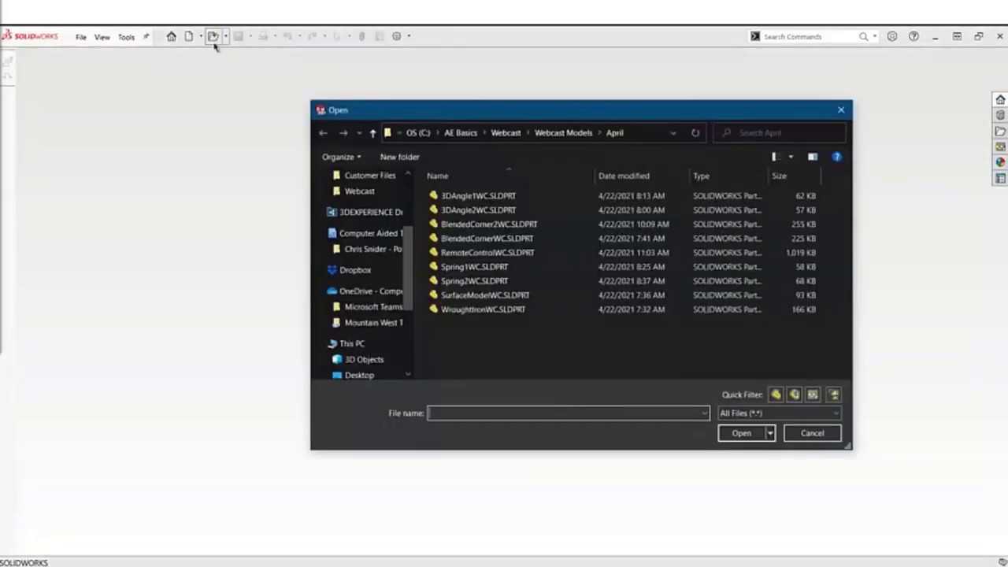
double_click(465, 253)
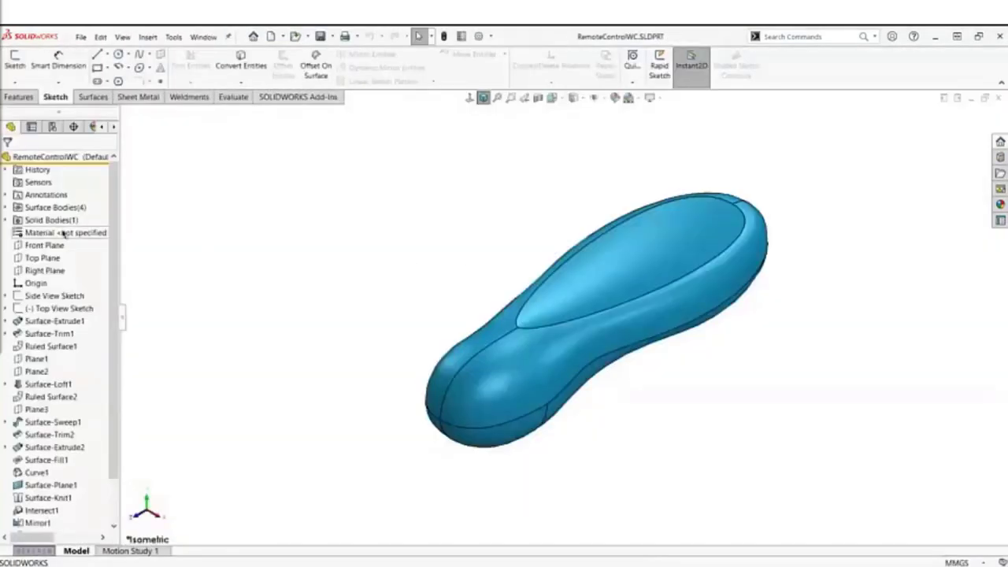
- Highlight the Dome1 solid body and examine its surfaces with the Curvature display, switching the display off at the end
left_click(7, 220)
left_click(47, 233)
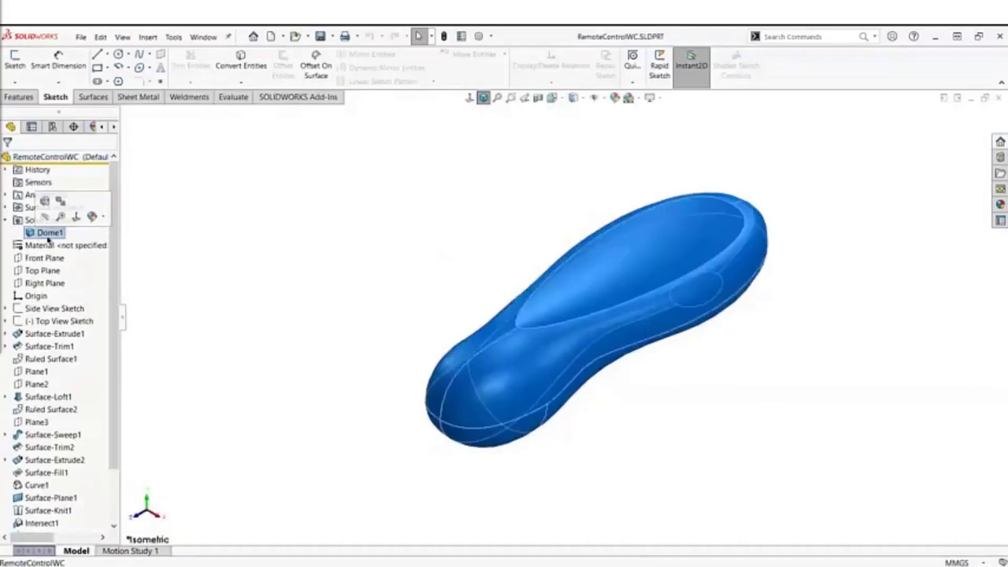
left_click(140, 214)
left_click(231, 96)
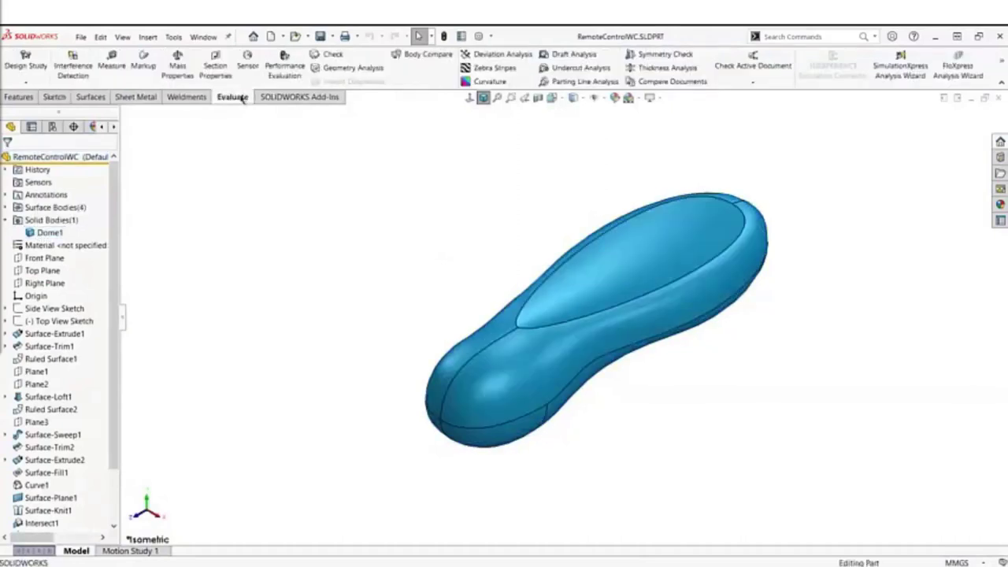
left_click(490, 81)
scroll(607, 277, "down", 6)
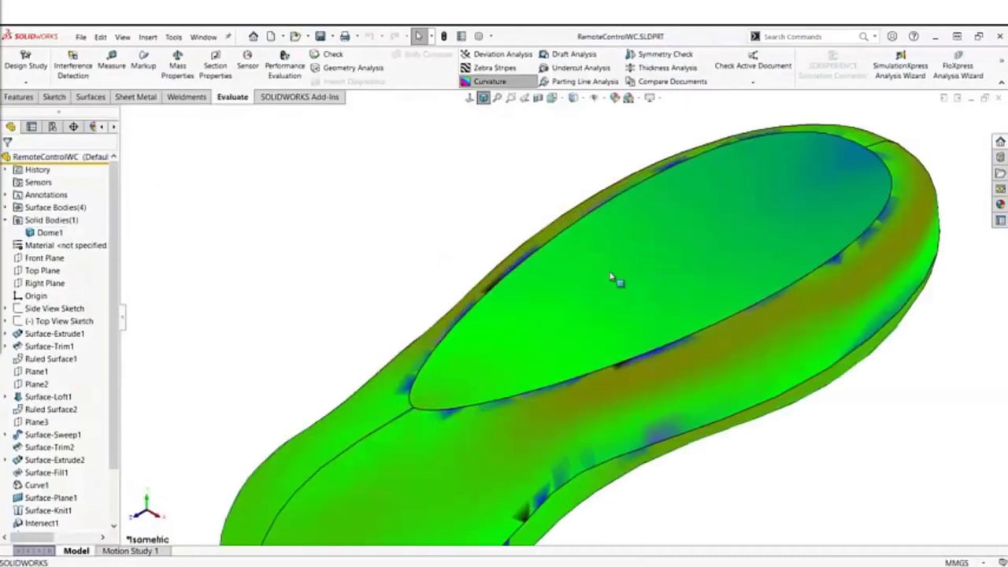
mouse_move(591, 260)
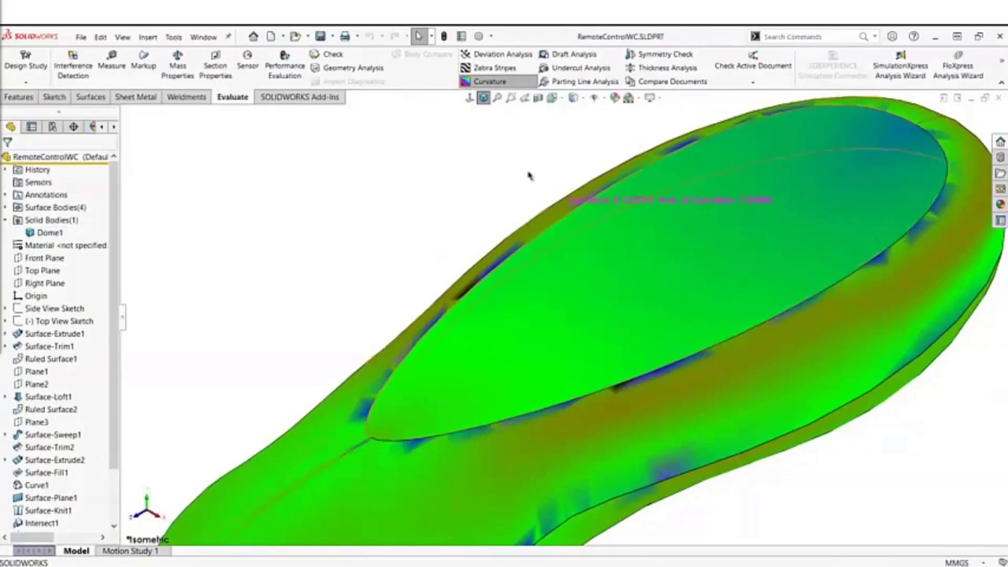
left_click(493, 82)
key("f")
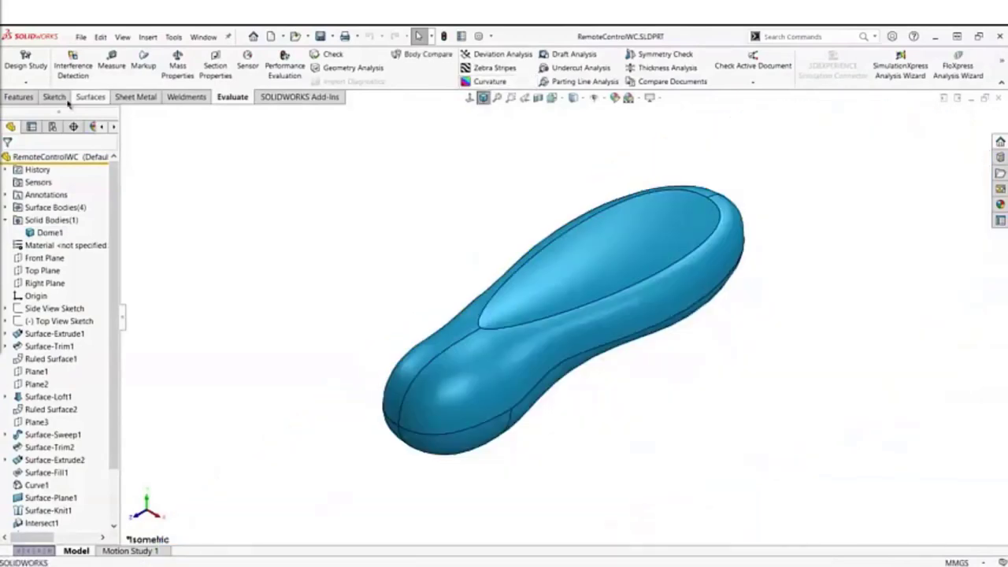
left_click(55, 97)
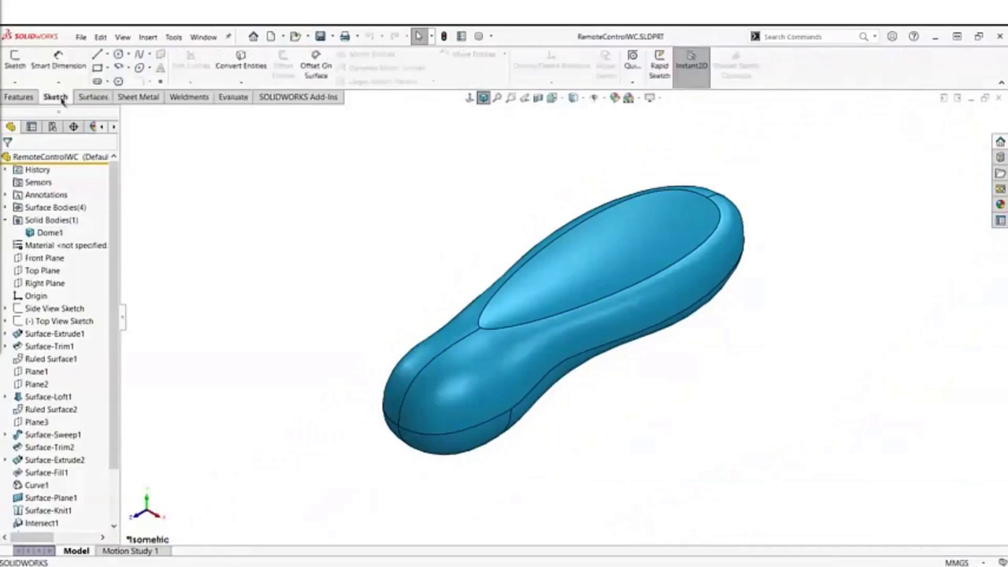
left_click(18, 83)
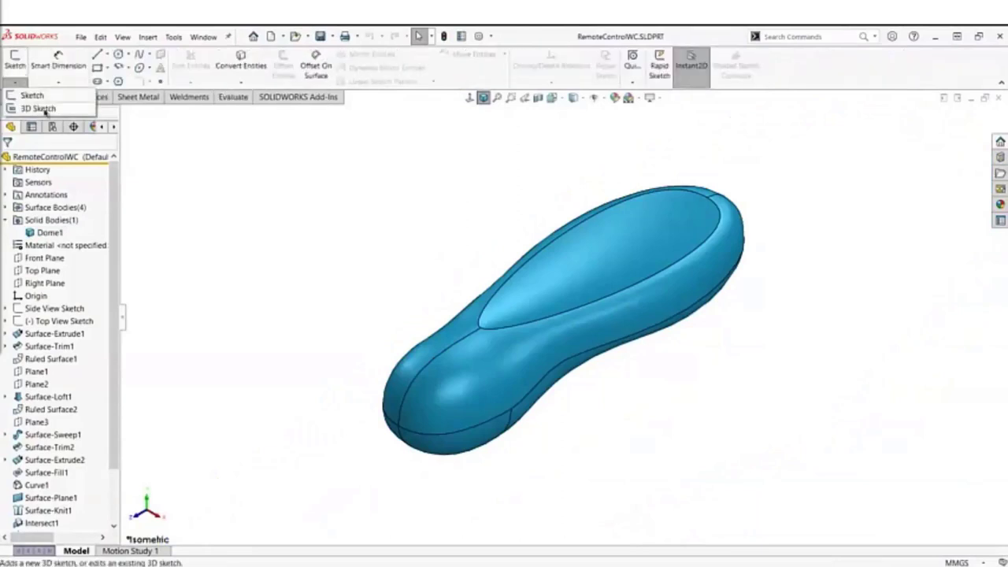
left_click(40, 109)
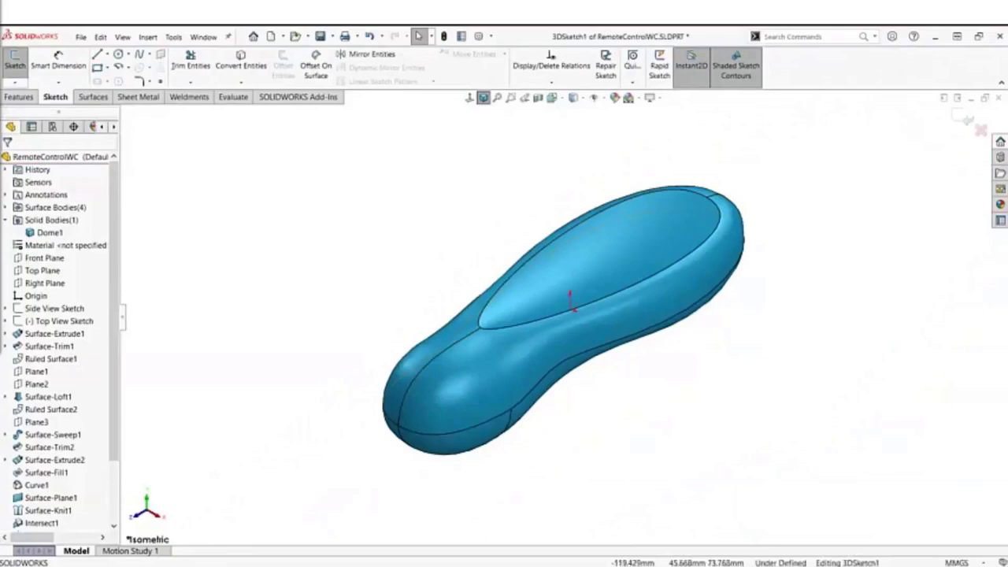
left_click(15, 81)
left_click(33, 96)
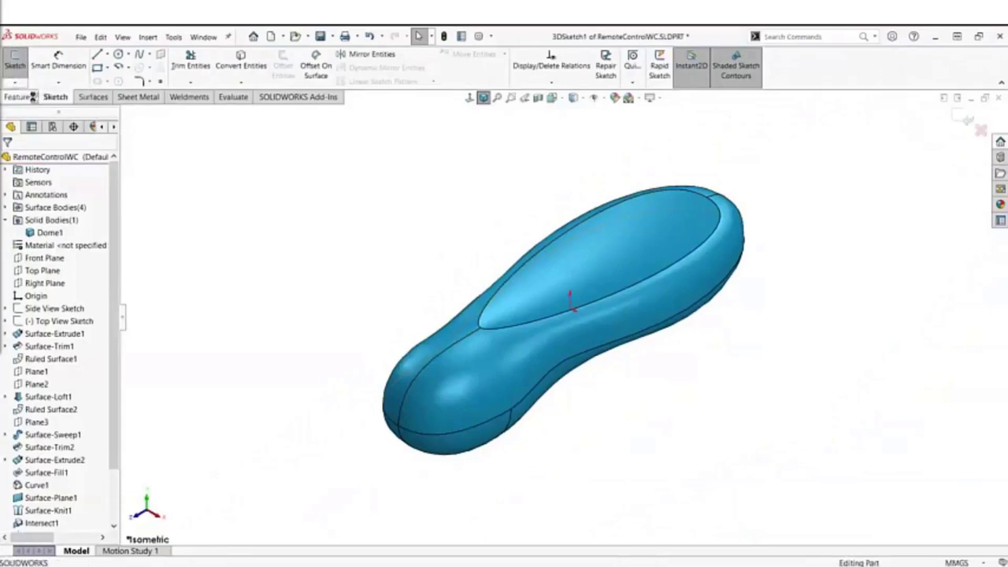
- Start Offset On Surface with the geodesic type on the boundary edge of the remote's top face and reverse the offset direction
left_click(316, 69)
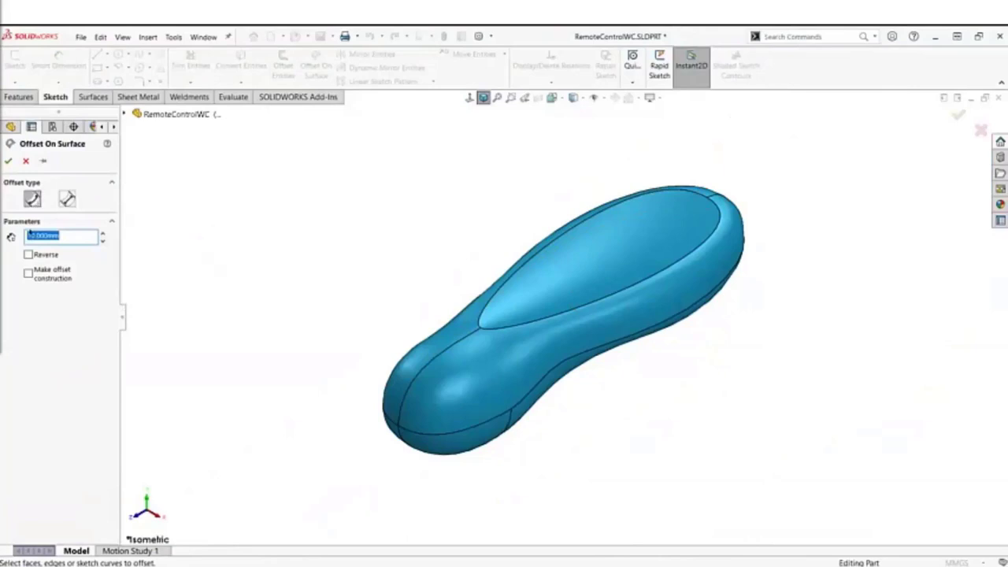
left_click(530, 266)
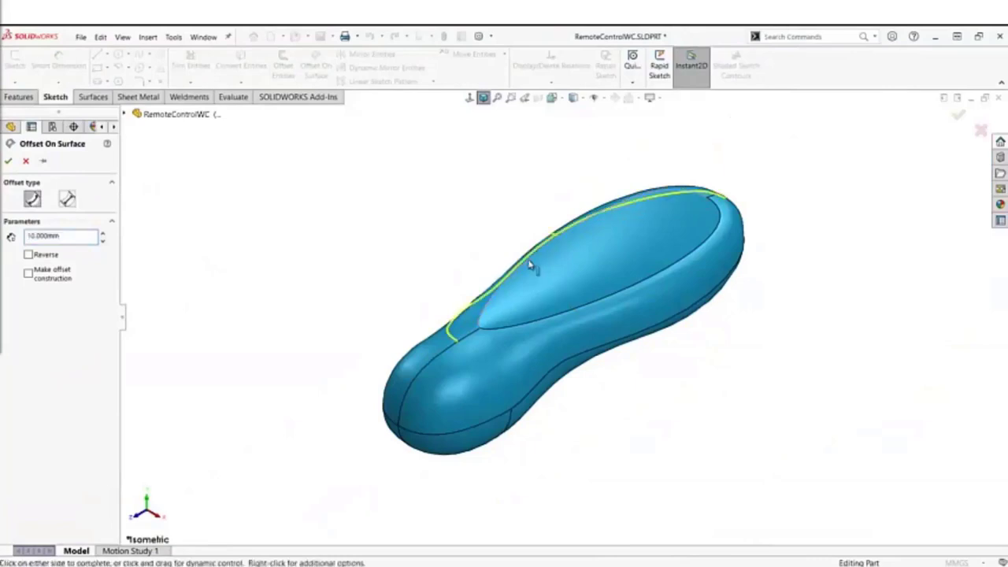
left_click(29, 255)
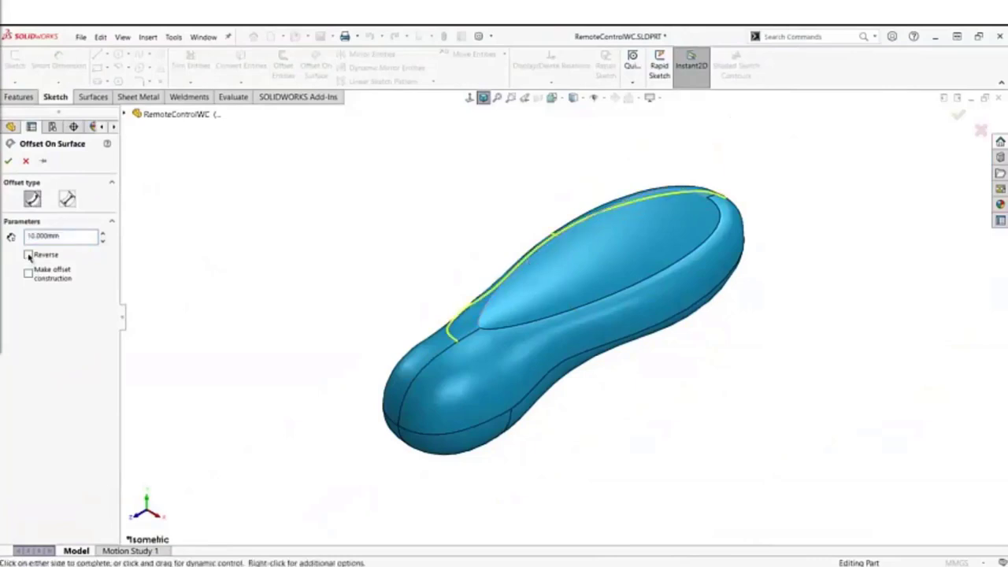
left_click(558, 319)
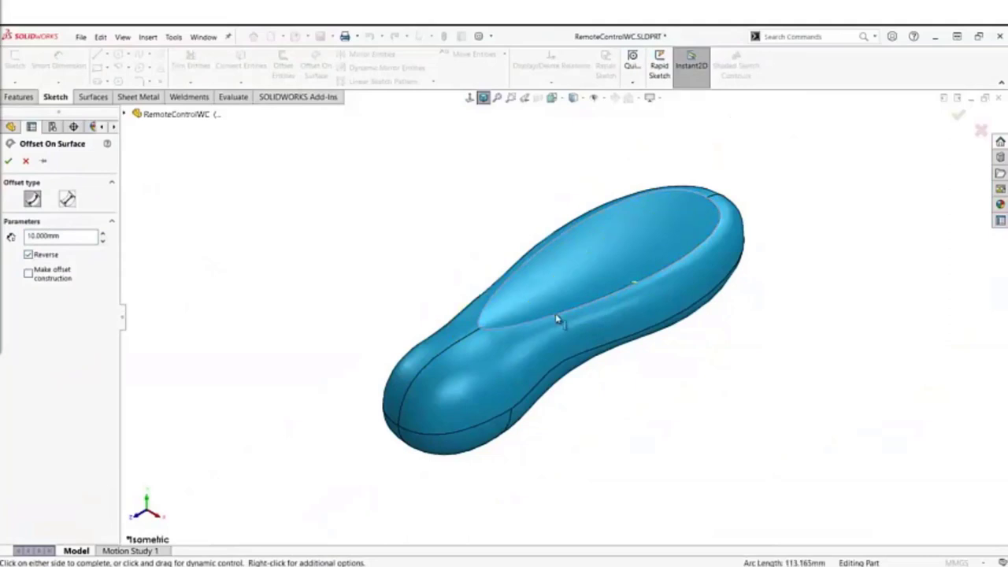
- Set the surface offset distance to 1 mm, accept the offset curve, and exit the 3D sketch
left_click(54, 236)
double_click(54, 237)
type("1")
key("Return")
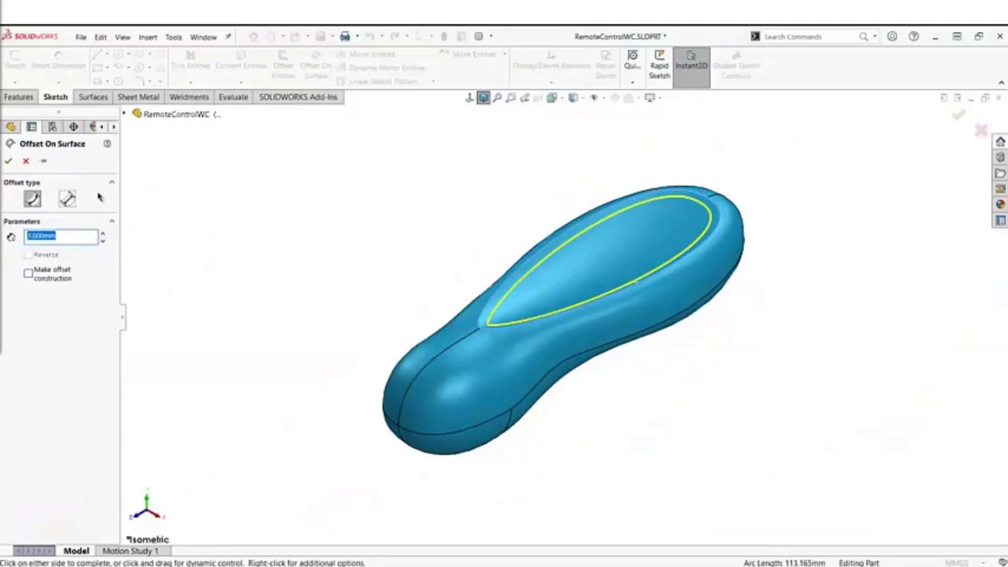
key("ctrl+1")
left_click(8, 161)
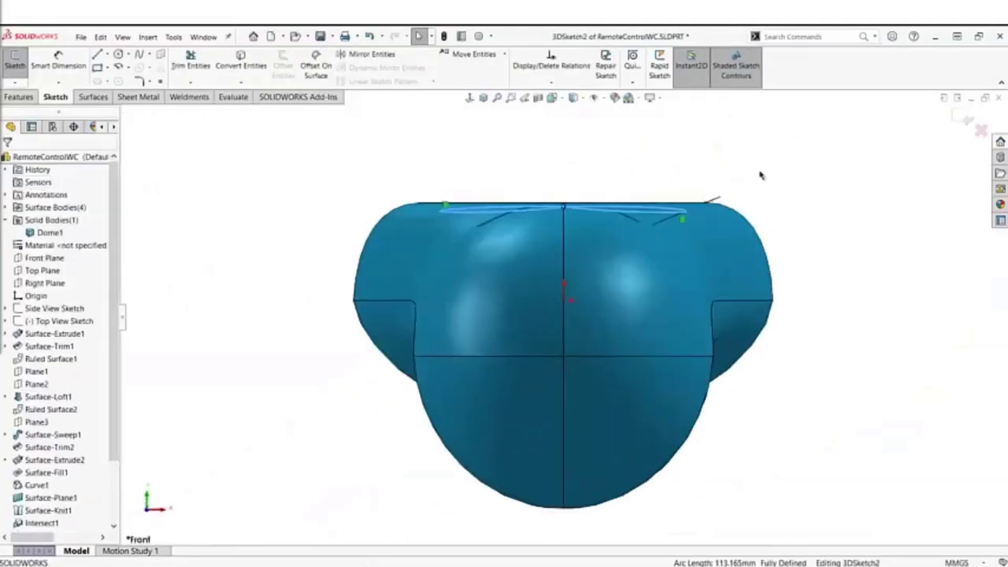
left_click(963, 116)
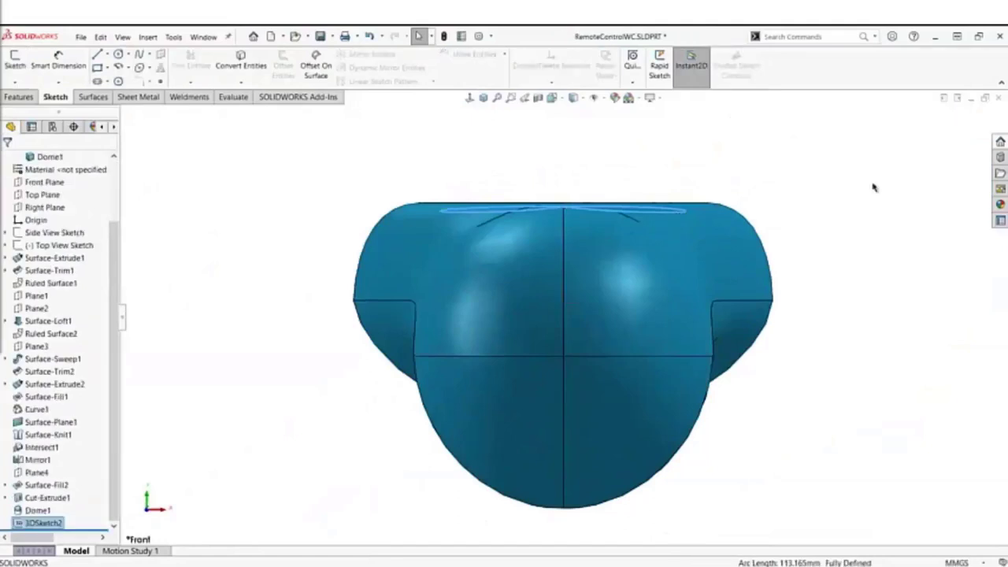
- Examine how the offset 3D sketch curve follows the curved top face, from the isometric view and close up
left_click(483, 98)
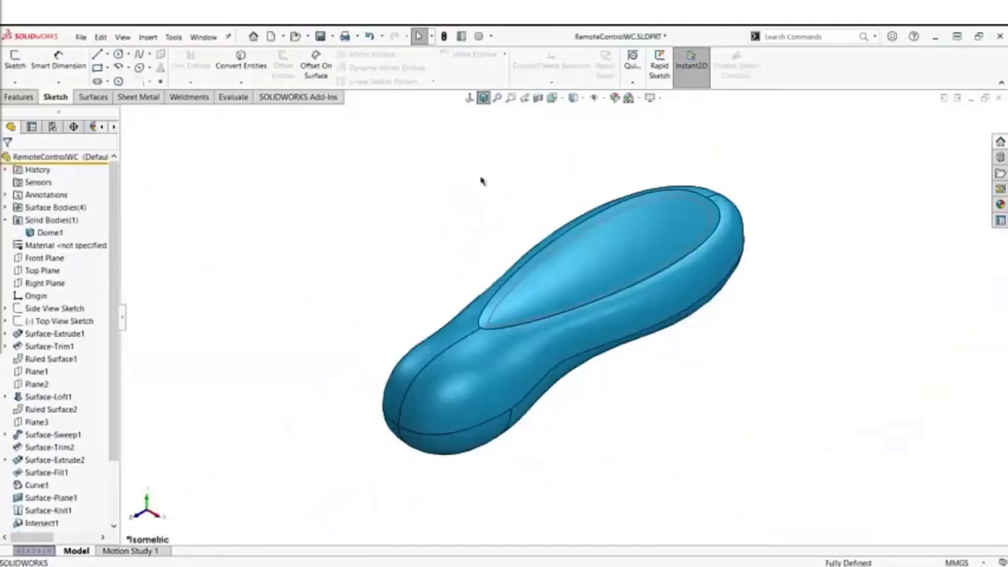
scroll(113, 438, "down", 3)
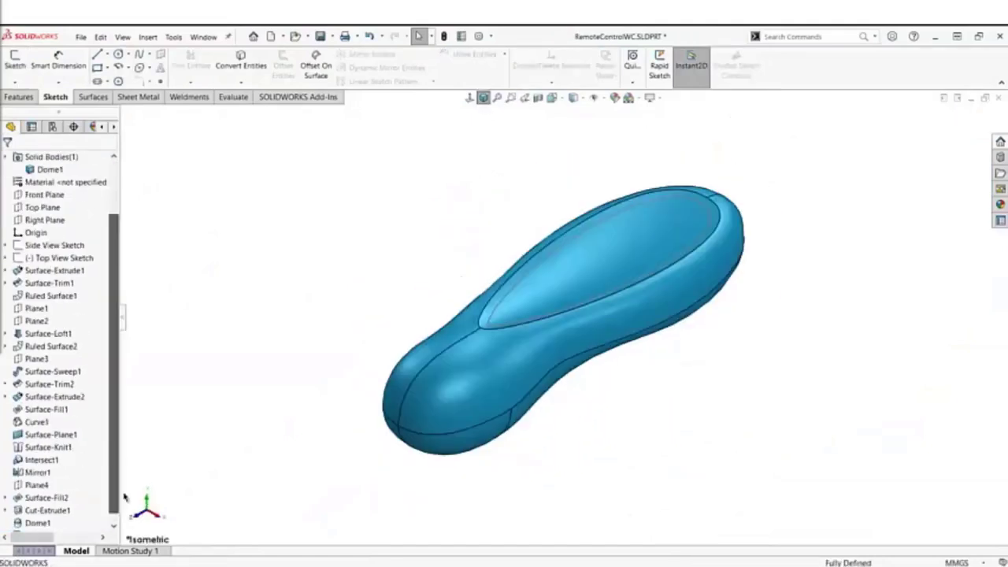
left_click(37, 524)
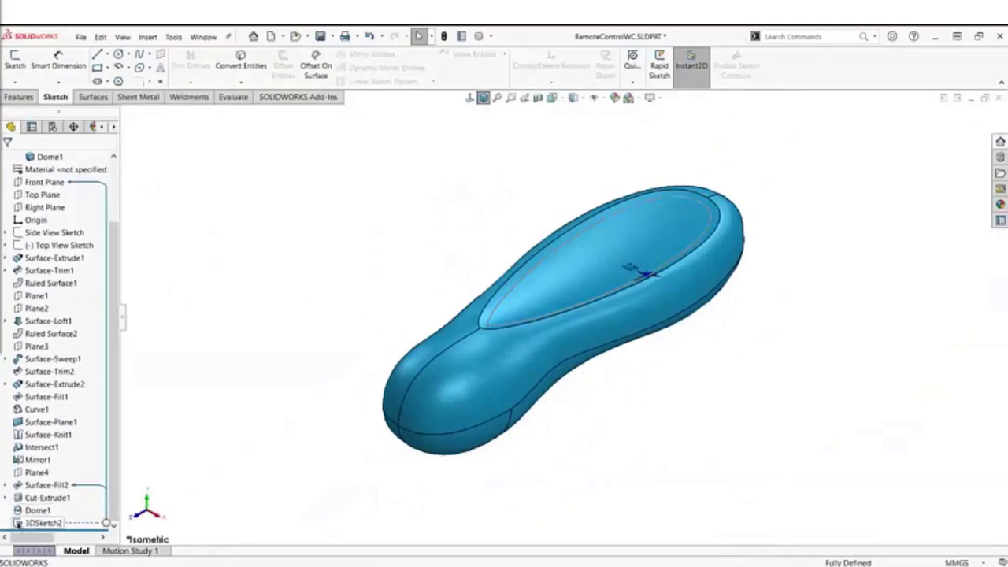
scroll(641, 279, "down", 6)
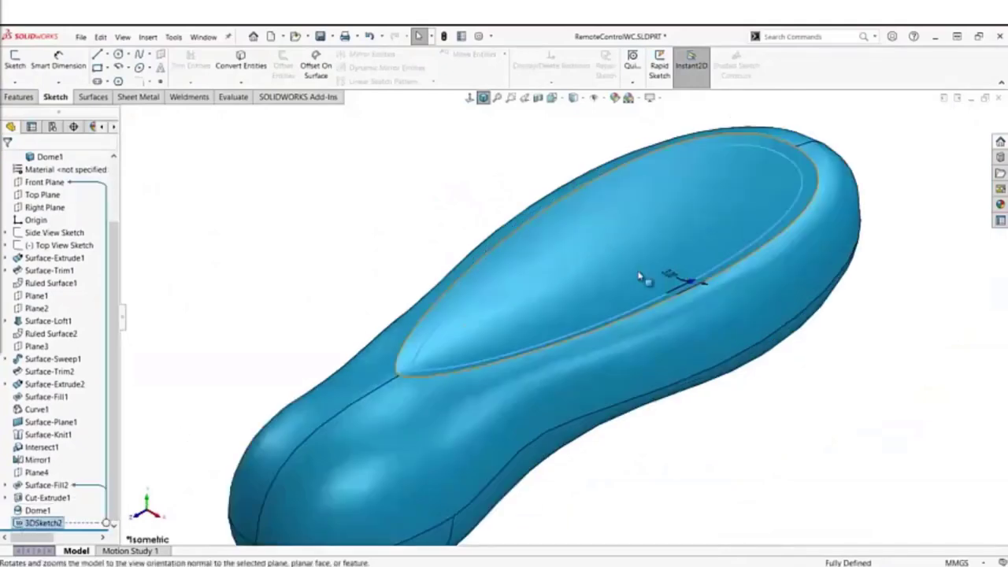
scroll(705, 339, "up", 8)
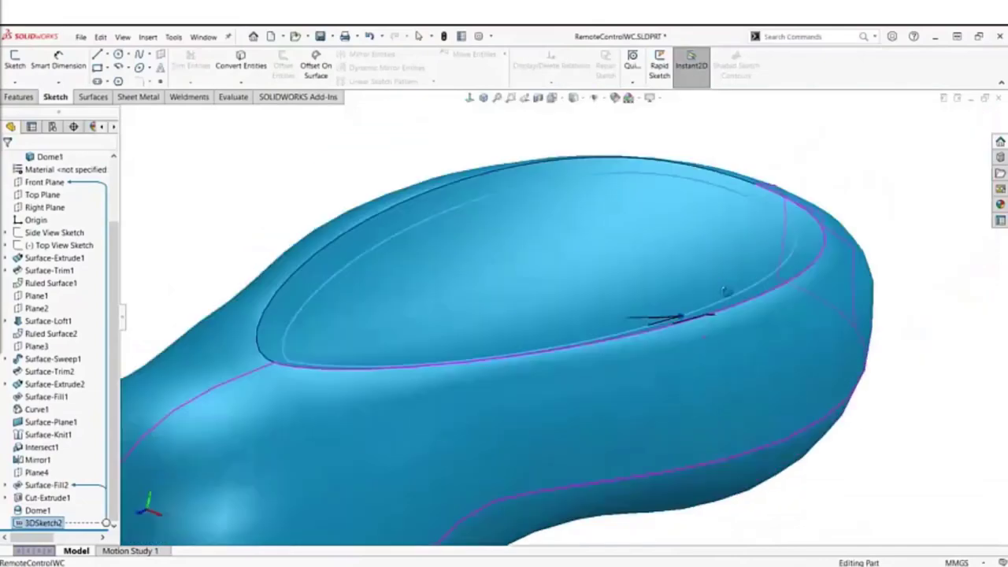
middle_click_drag(724, 291, 642, 274)
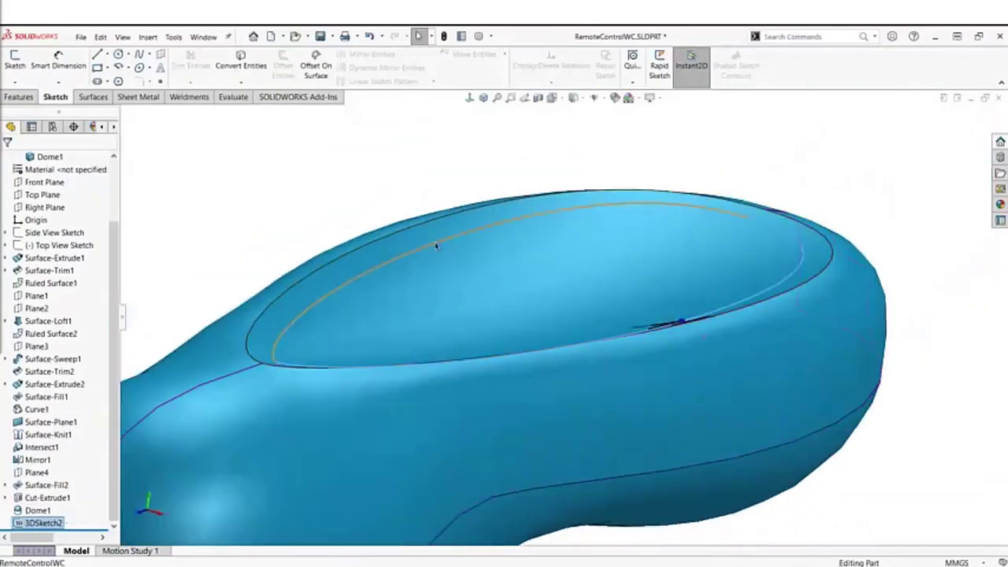
left_click(436, 242)
key("Escape")
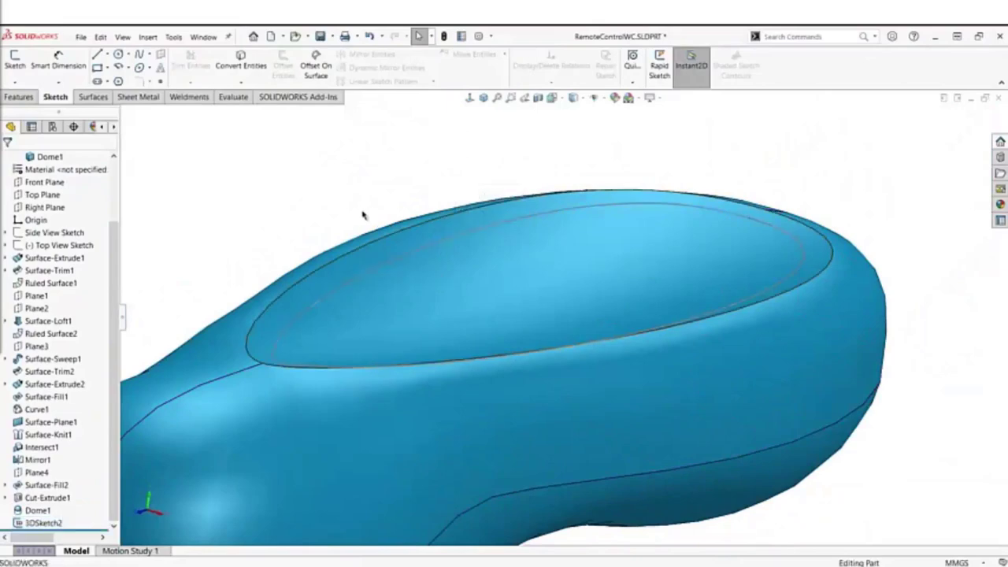
key("ctrl+7")
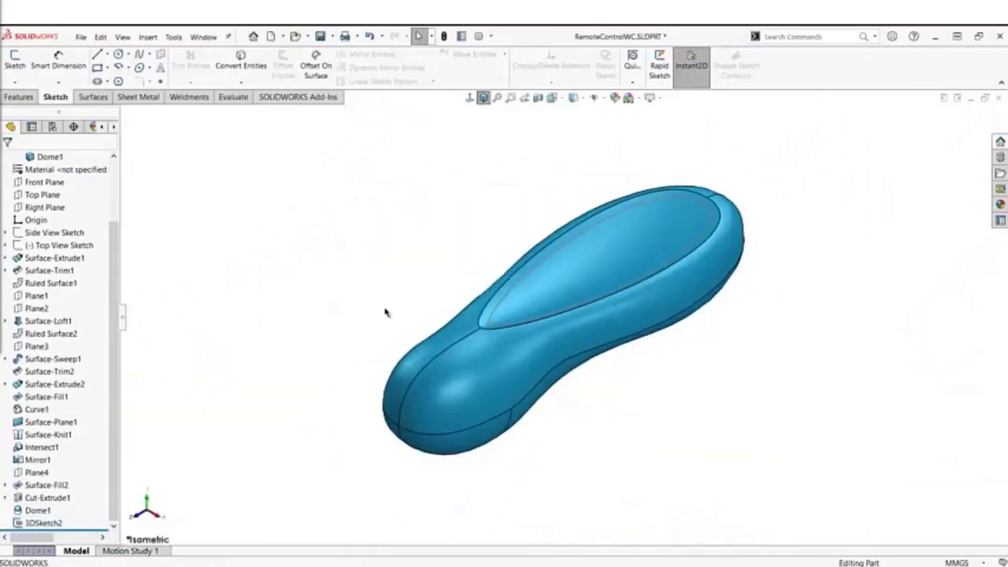
- Close the RemoteControlWC part without saving its changes
left_click(999, 97)
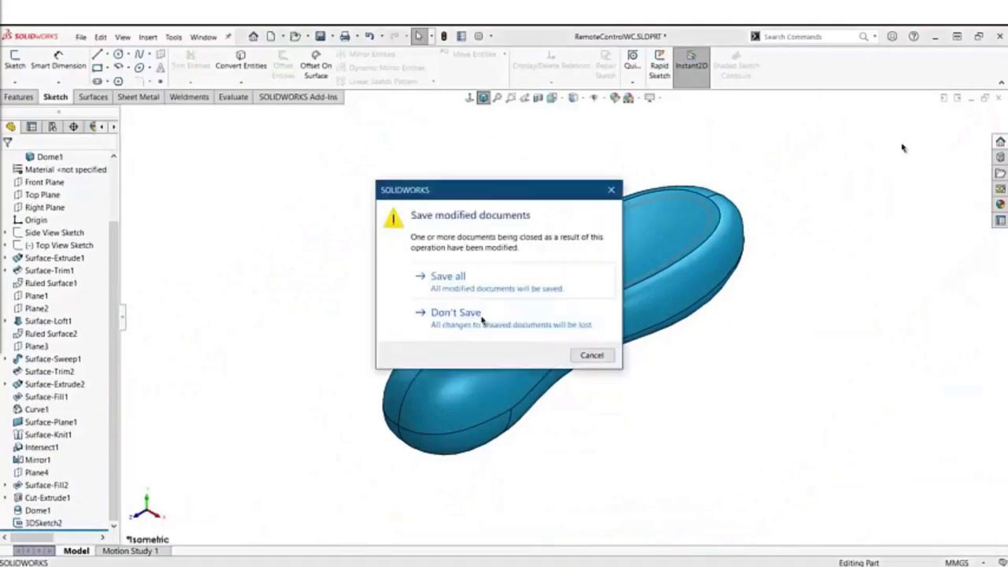
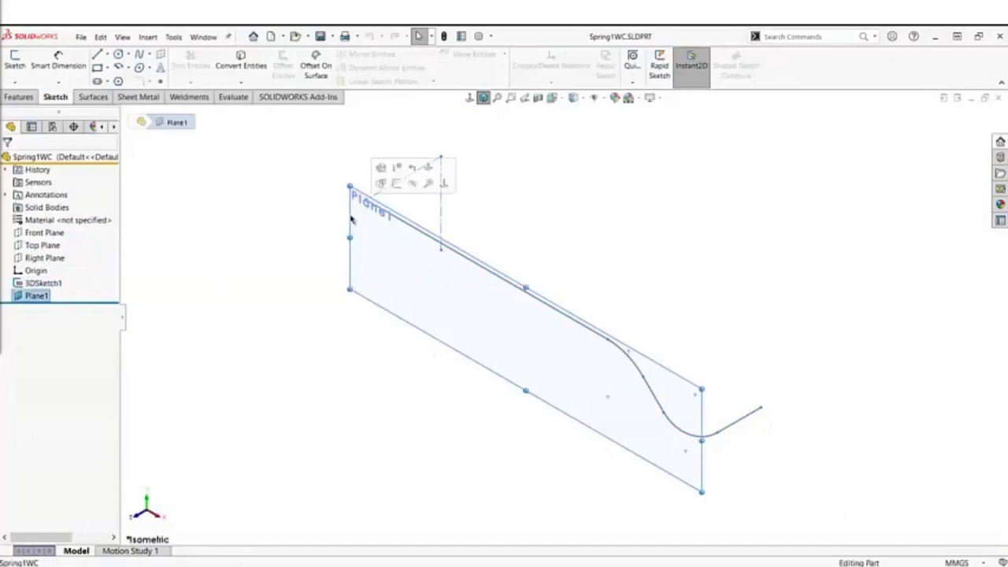
- Sketch a circle on Plane1, centred on the origin and passing through the start endpoint of the 3D sketch path
left_click(397, 183)
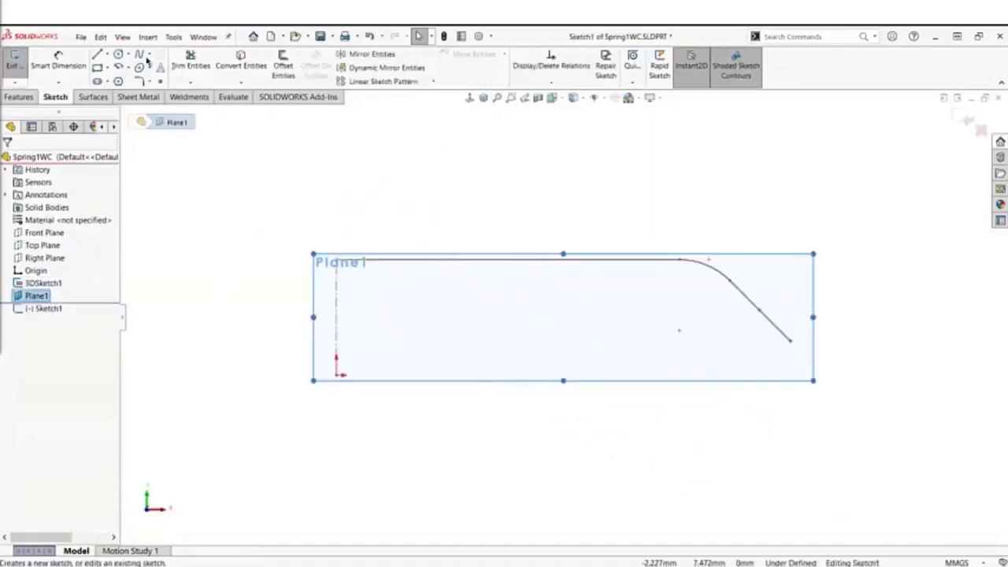
left_click(118, 55)
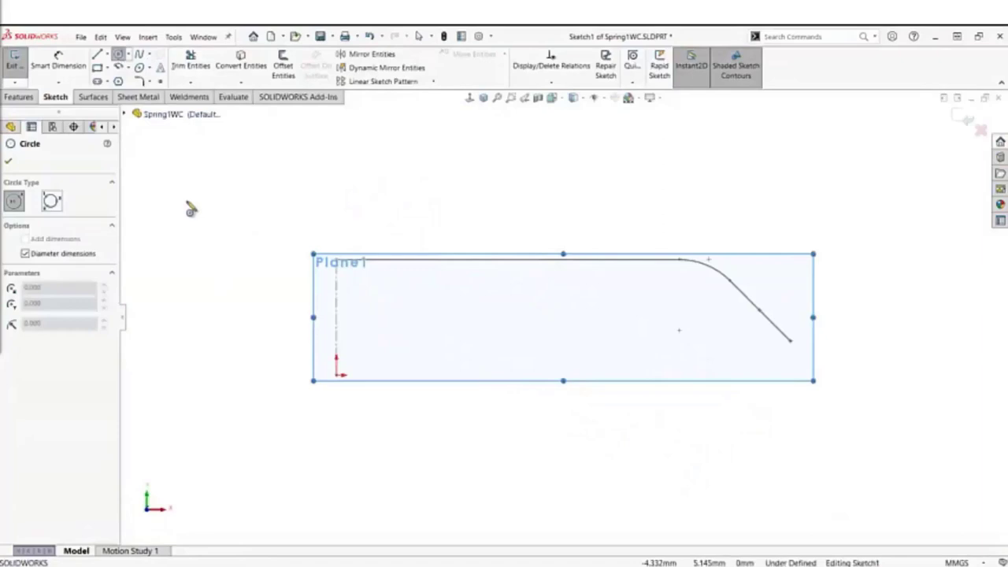
left_click(340, 376)
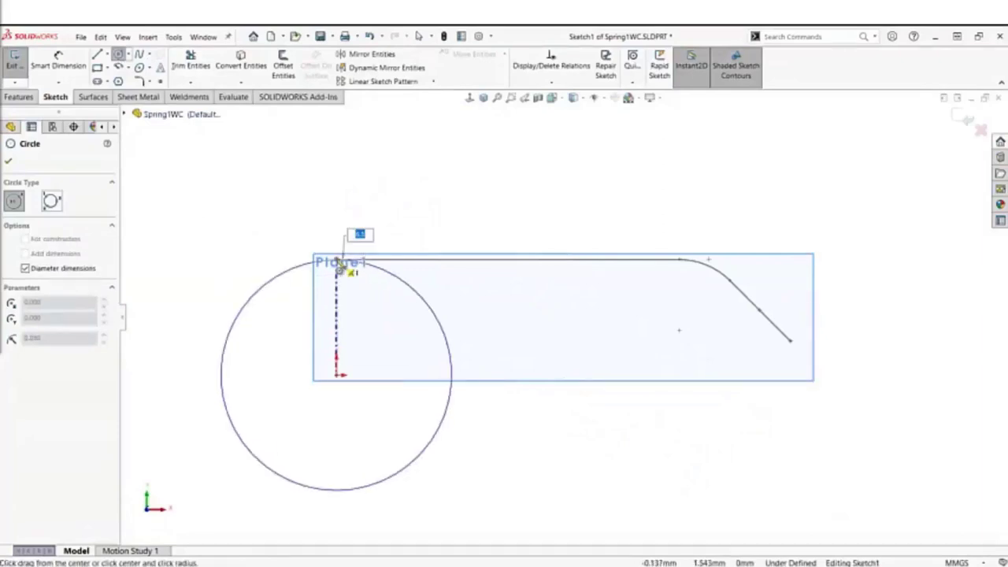
left_click(336, 255)
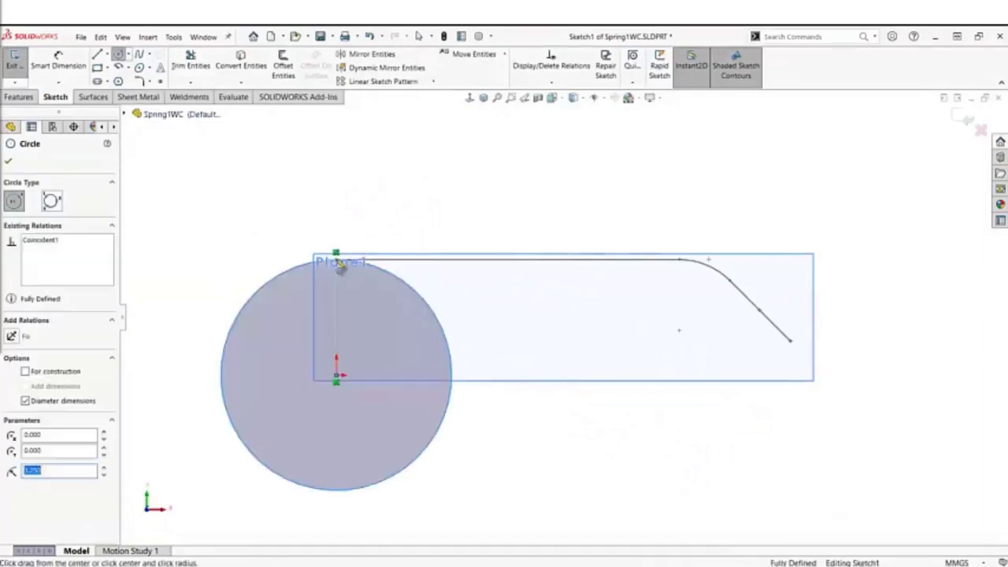
right_click(281, 209)
left_click(293, 216)
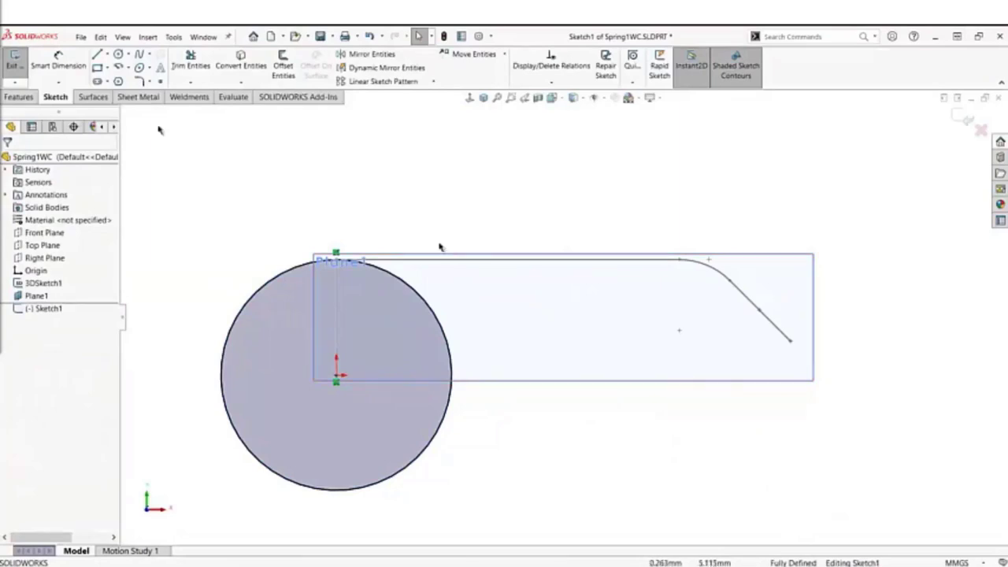
left_click(20, 96)
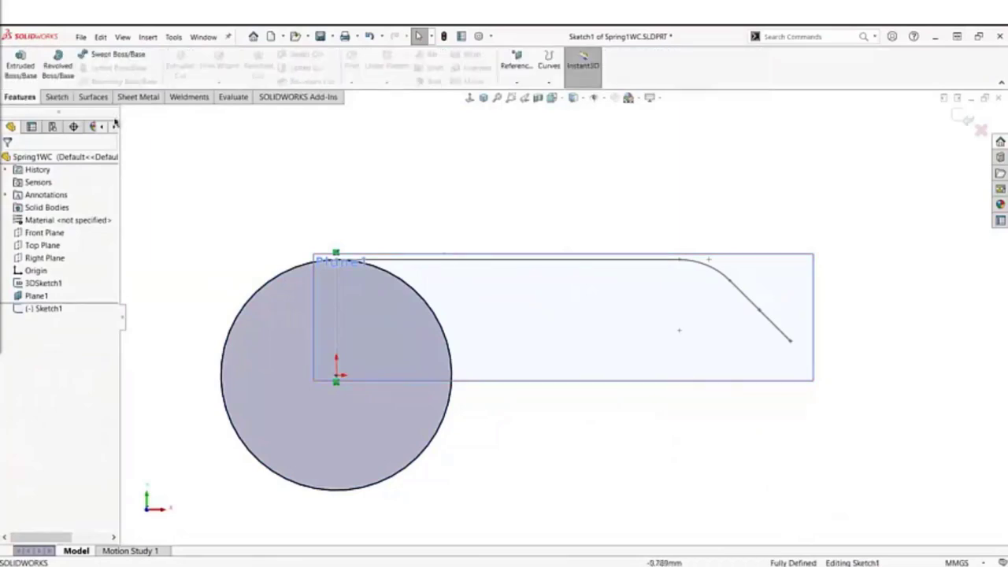
- Start a variable-pitch helix on the circle, with 2 mm pitch in the first two regions and 4 revolutions in the second
left_click(549, 81)
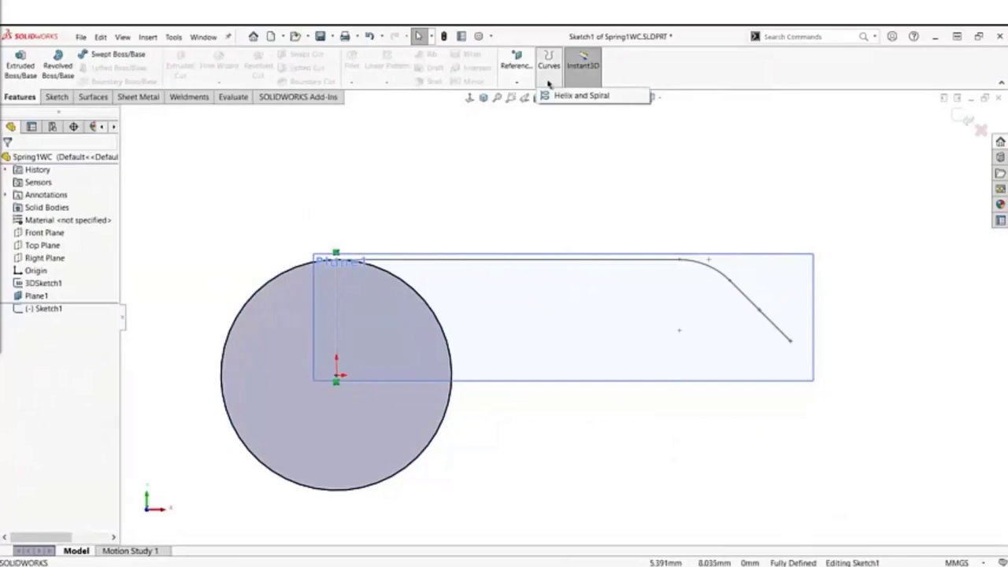
left_click(622, 97)
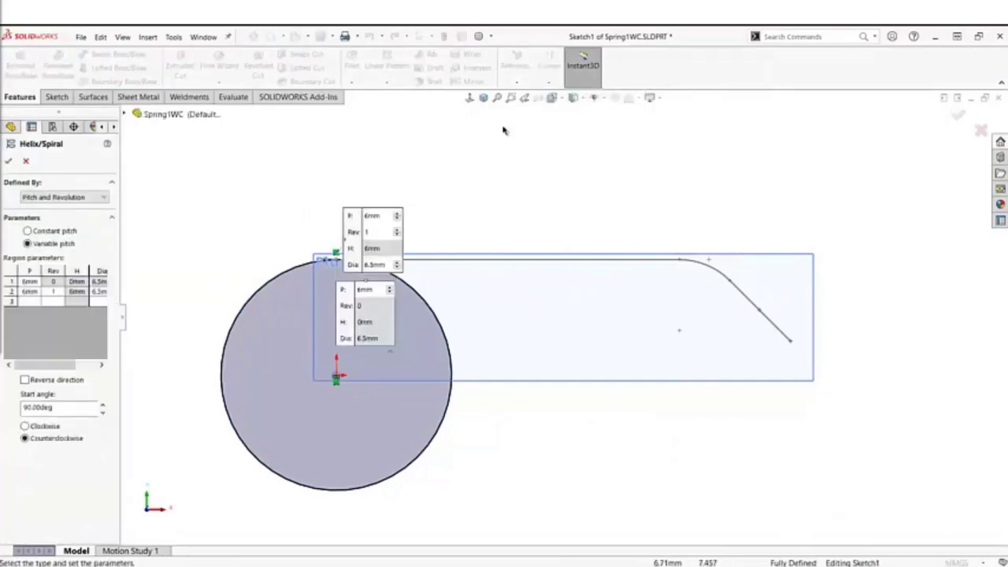
left_click_drag(123, 319, 190, 319)
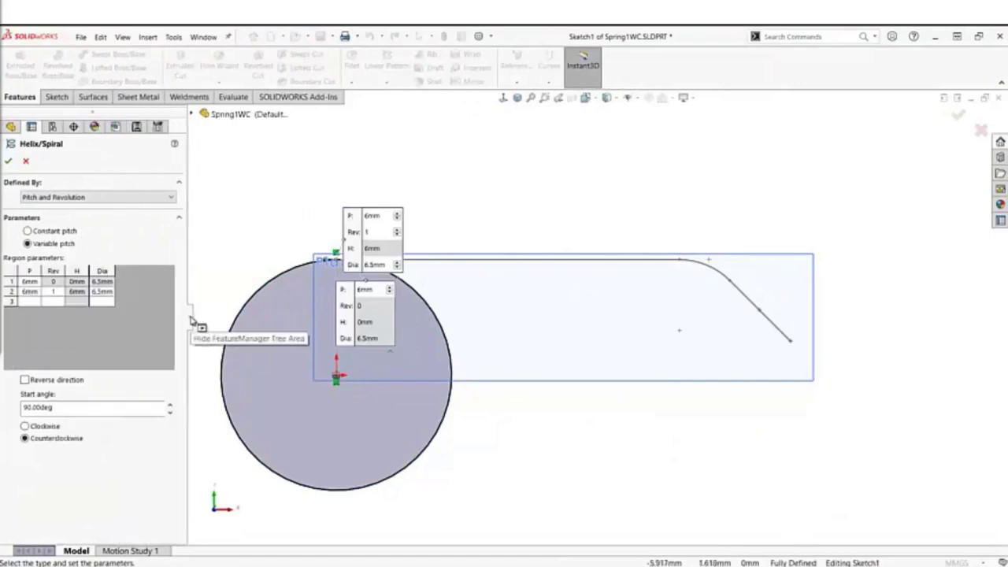
left_click(155, 198)
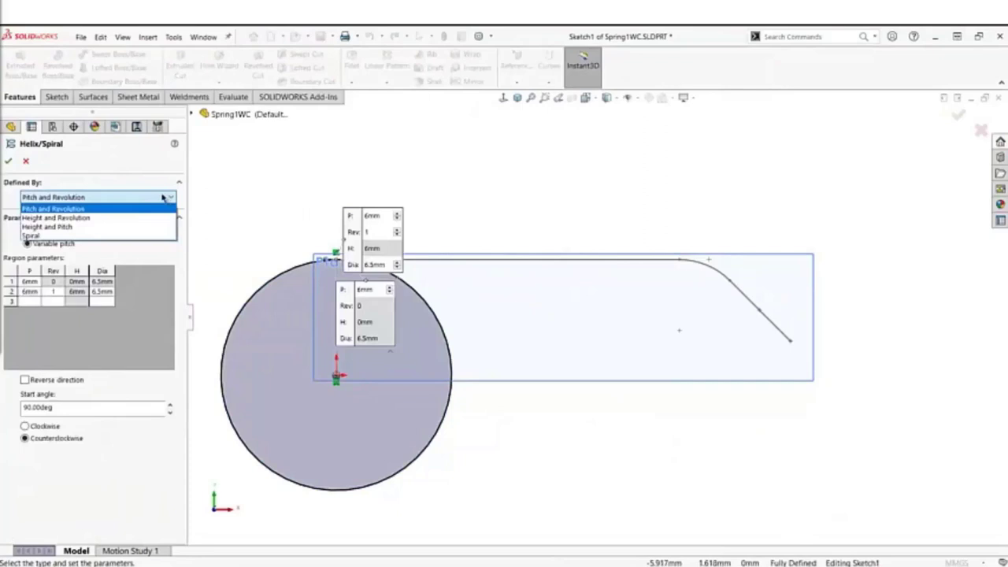
left_click(162, 198)
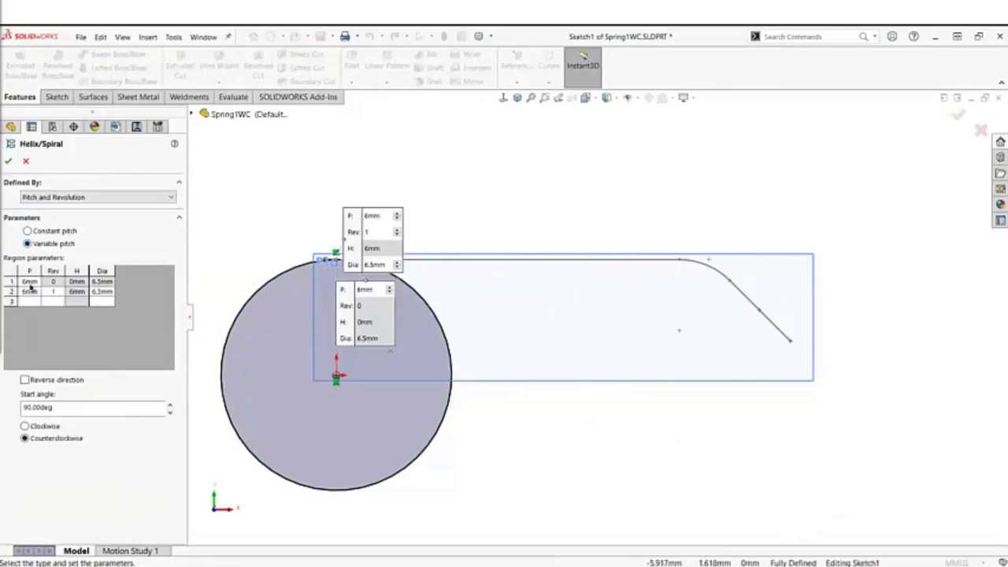
left_click(30, 282)
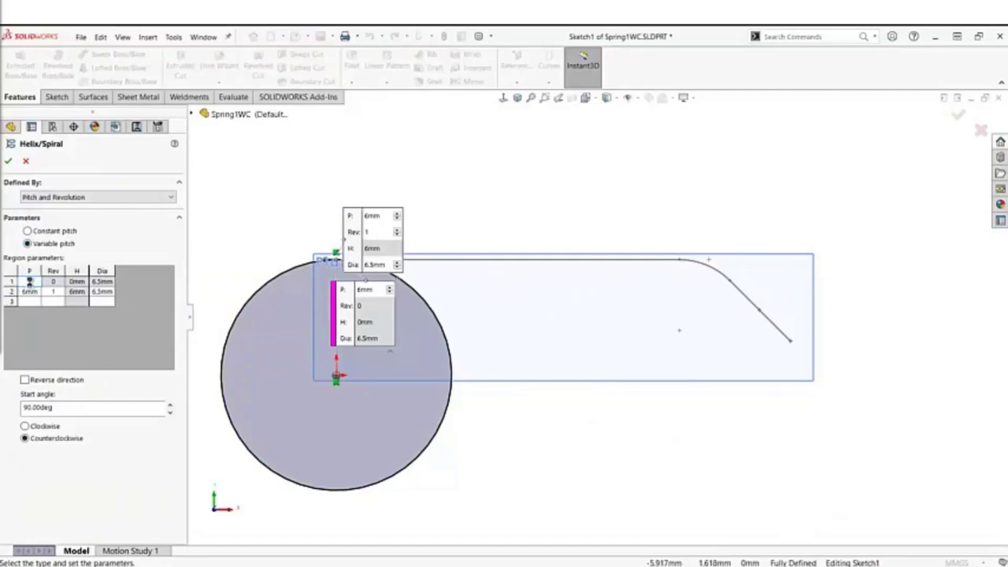
type("2")
key("Return")
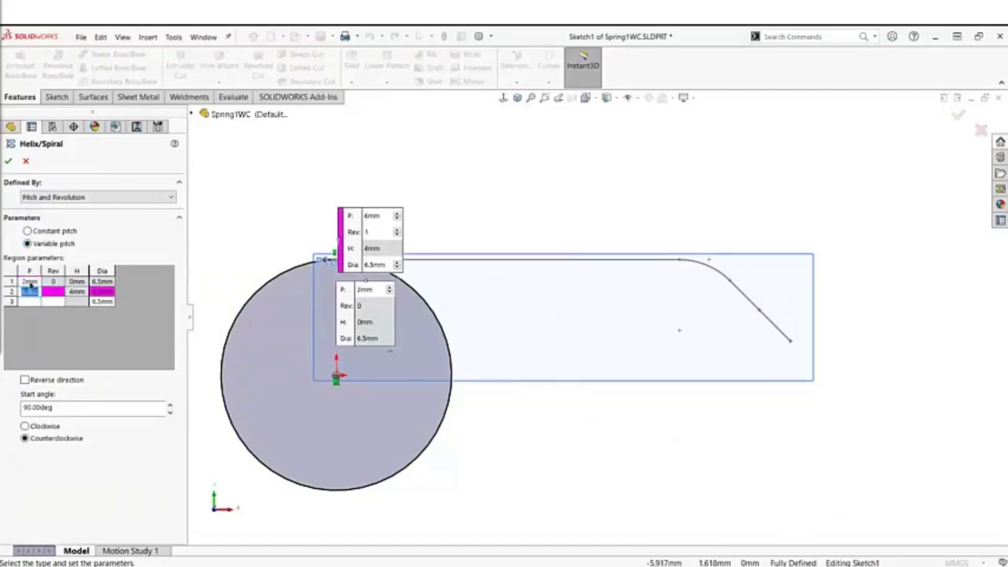
type("2")
key("Tab")
type("4")
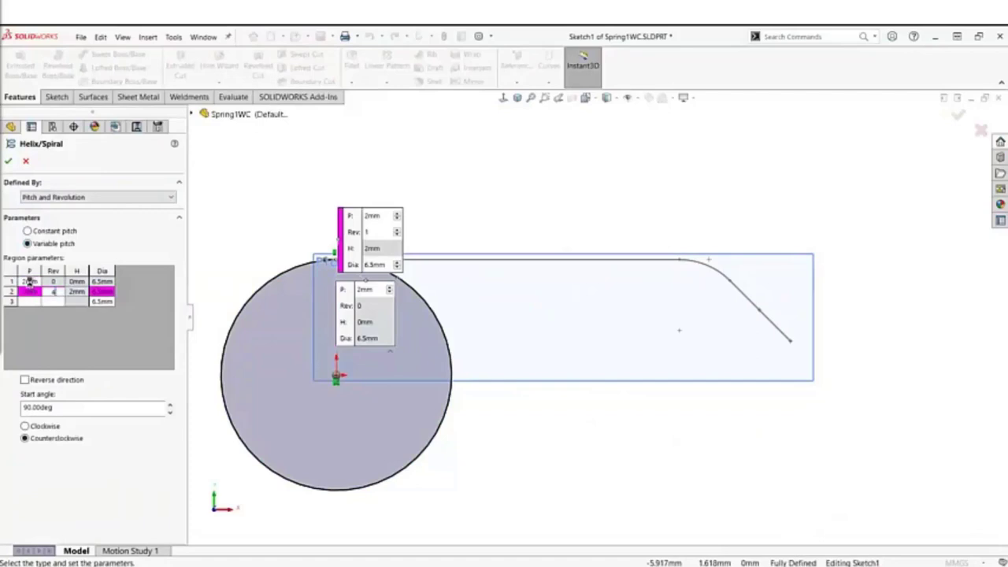
key("Tab")
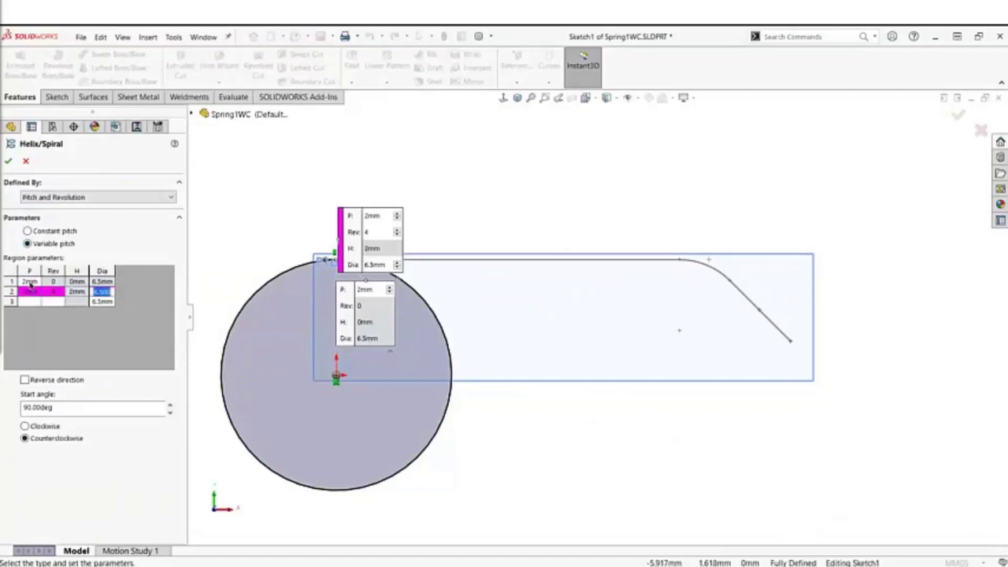
- Add two helix regions with 1.25 mm pitch, the third at 5 revolutions and the fourth at 7.5 revolutions
key("Return")
type("1.25")
key("Tab")
type("5")
key("Tab")
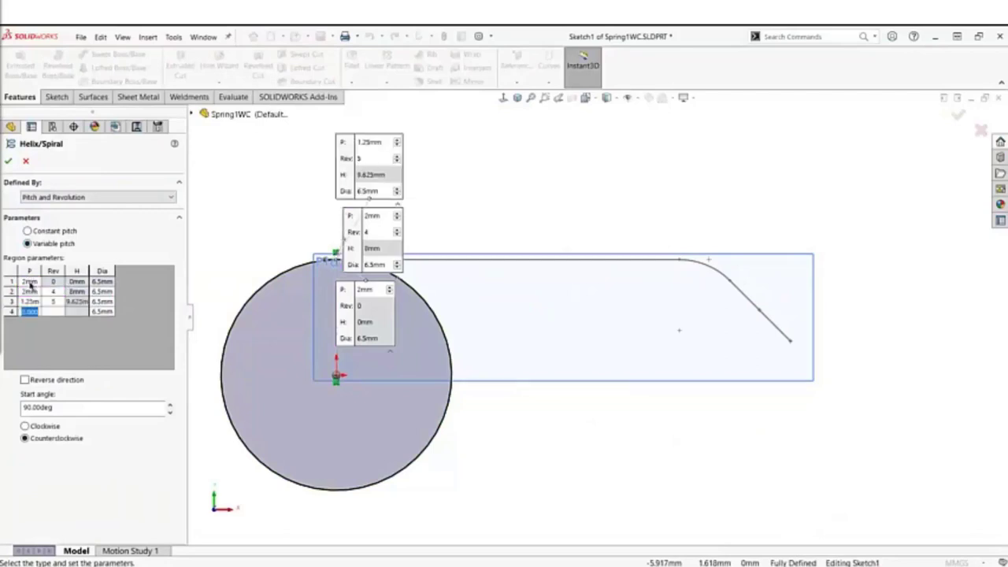
type("1.25")
key("Tab")
type("7.5")
- Set the helix diameter to 4.5 mm in the third and fourth regions, and create the helix
left_click(109, 305)
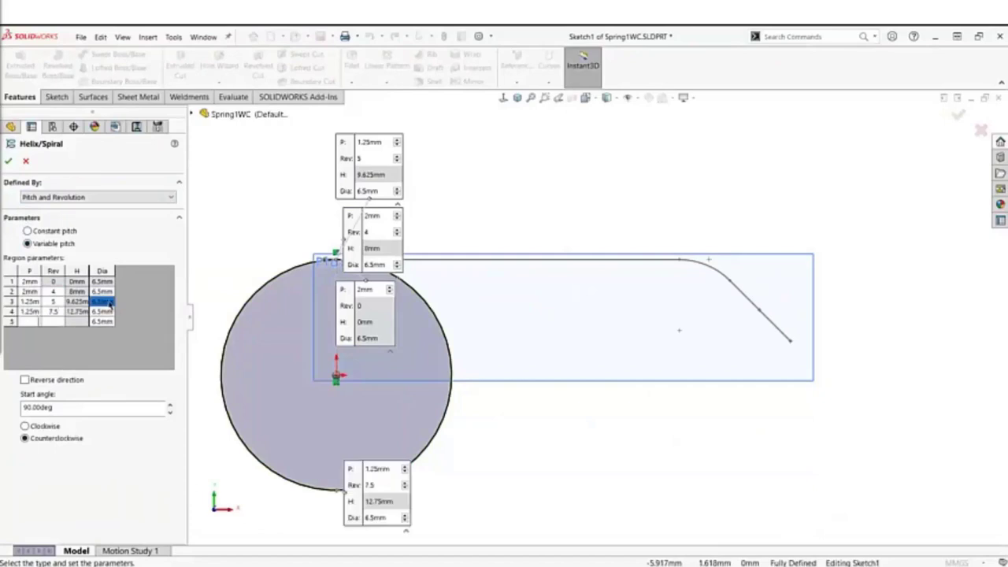
left_click(108, 303)
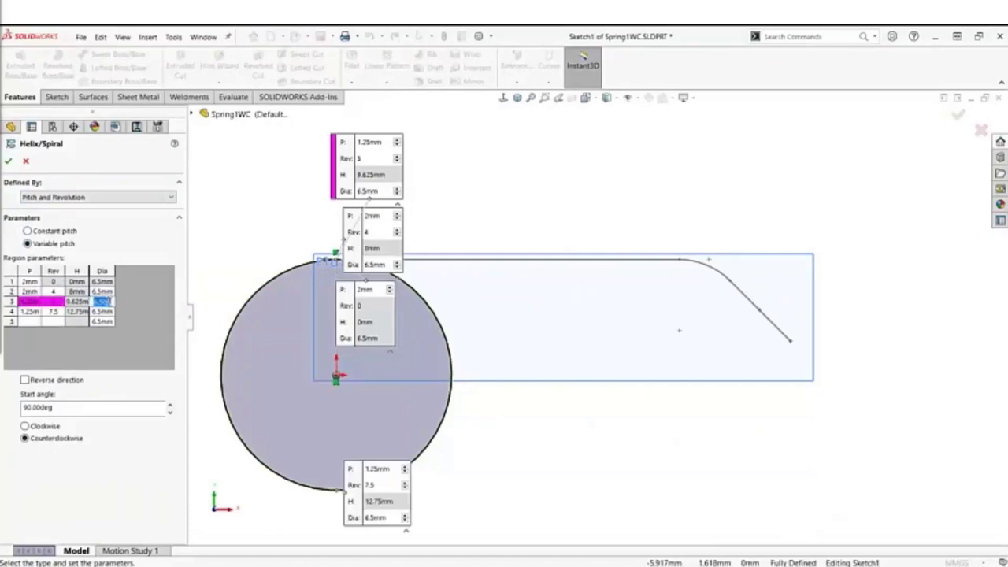
type("4.5")
left_click(102, 312)
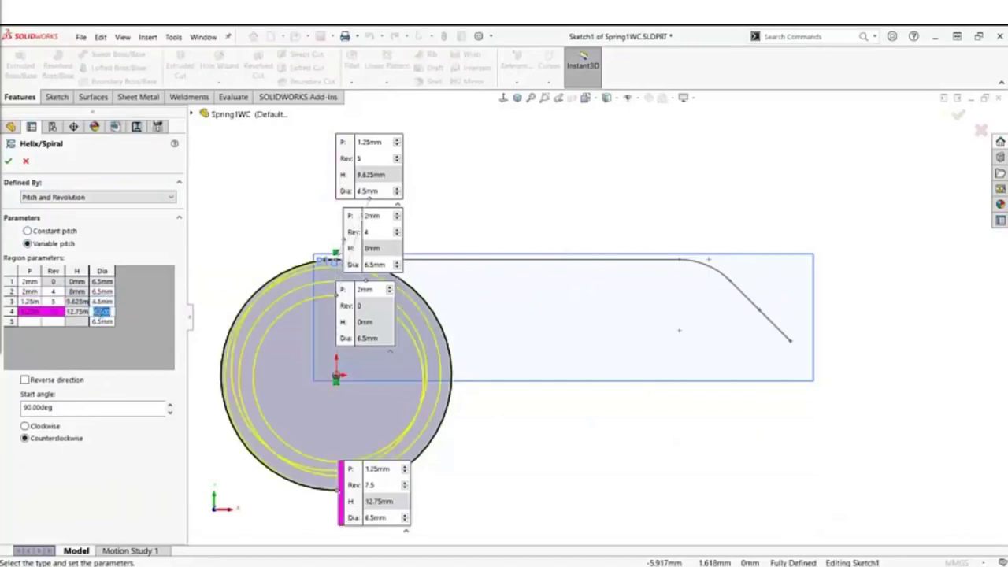
type("4.5")
left_click(144, 315)
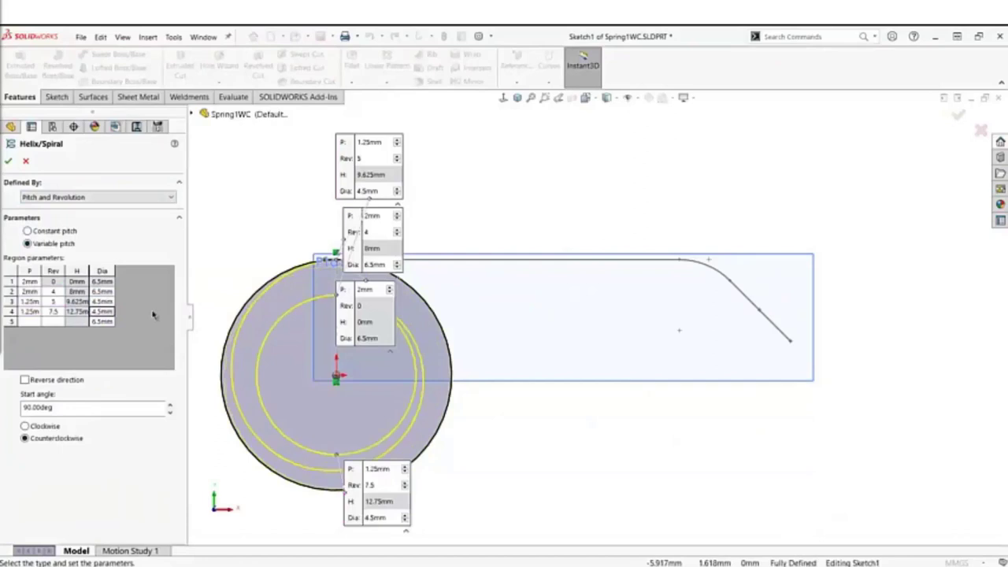
left_click(8, 160)
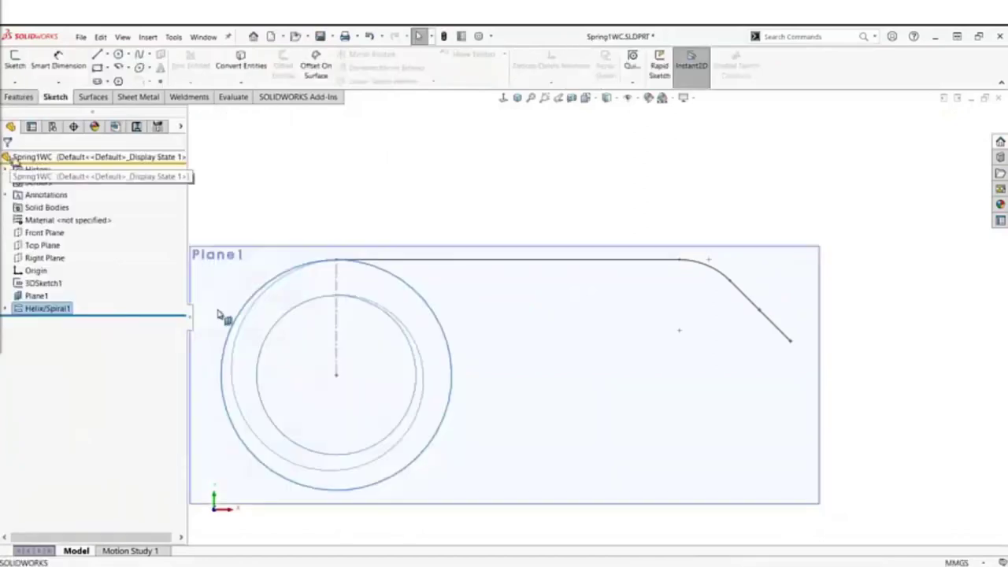
middle_click_drag(338, 342, 289, 389)
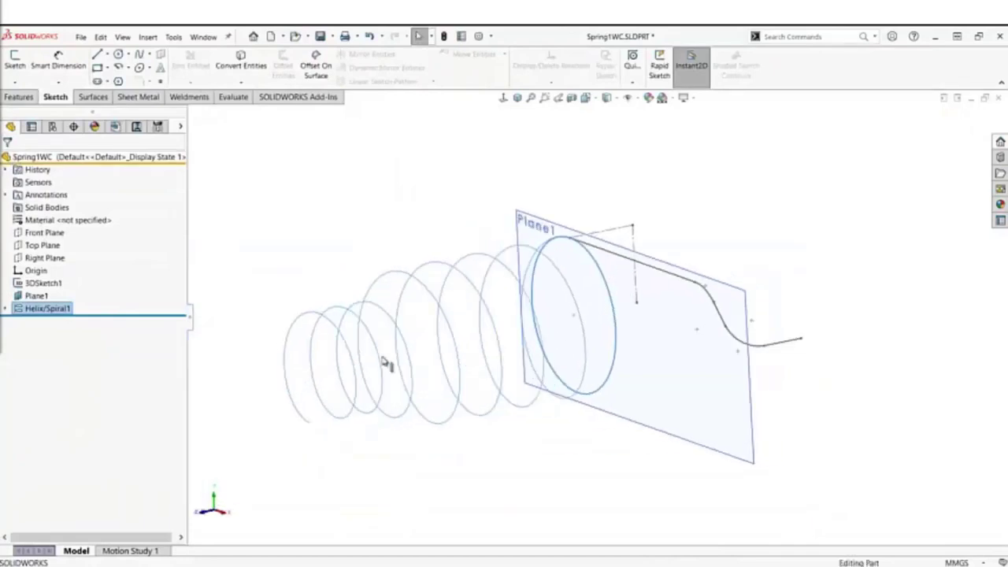
middle_click_drag(450, 315, 531, 295)
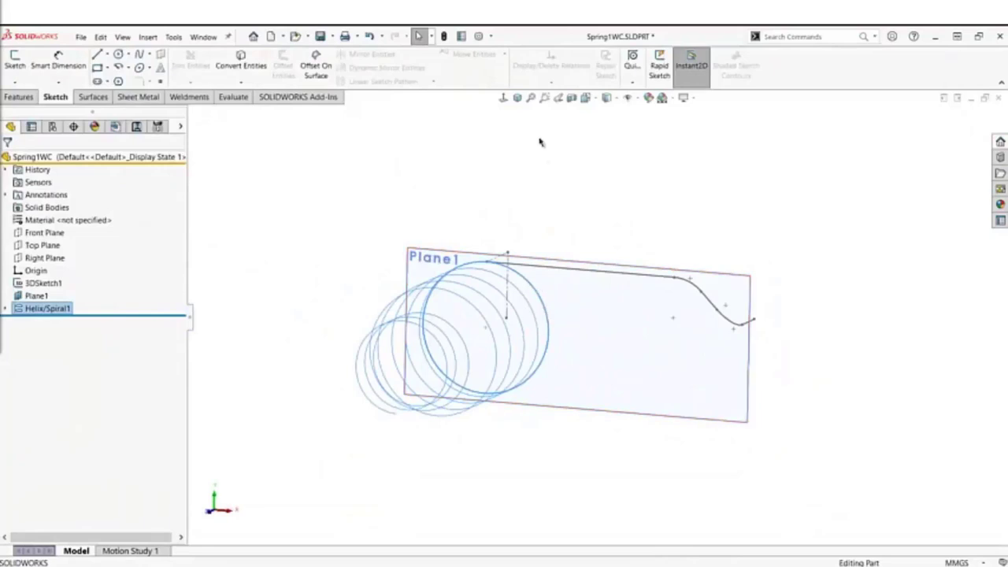
left_click(517, 98)
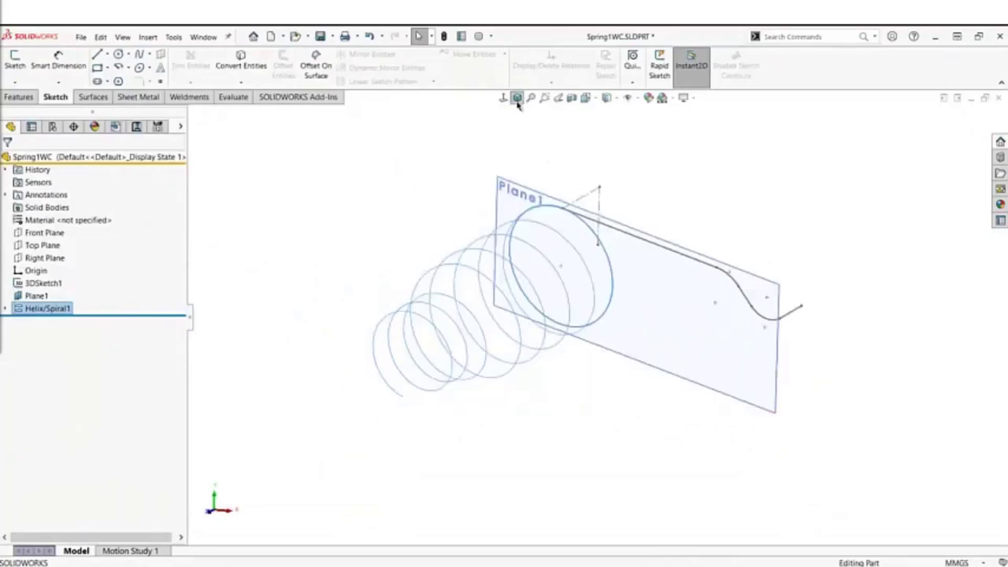
left_click(486, 155)
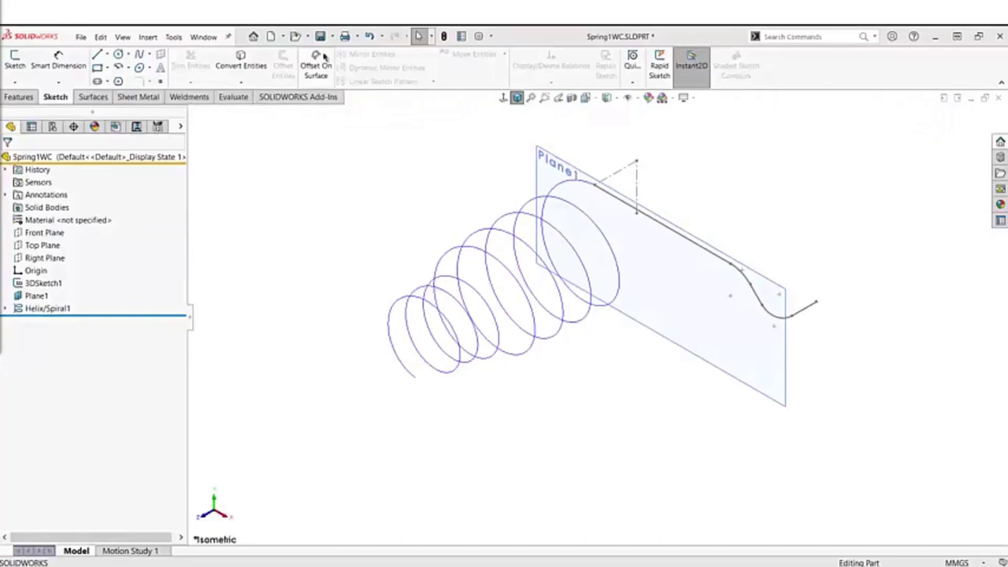
- Open the Spring2WC part and highlight Sketch2 and Sketch3 to identify the two end-hook sketches
left_click(296, 37)
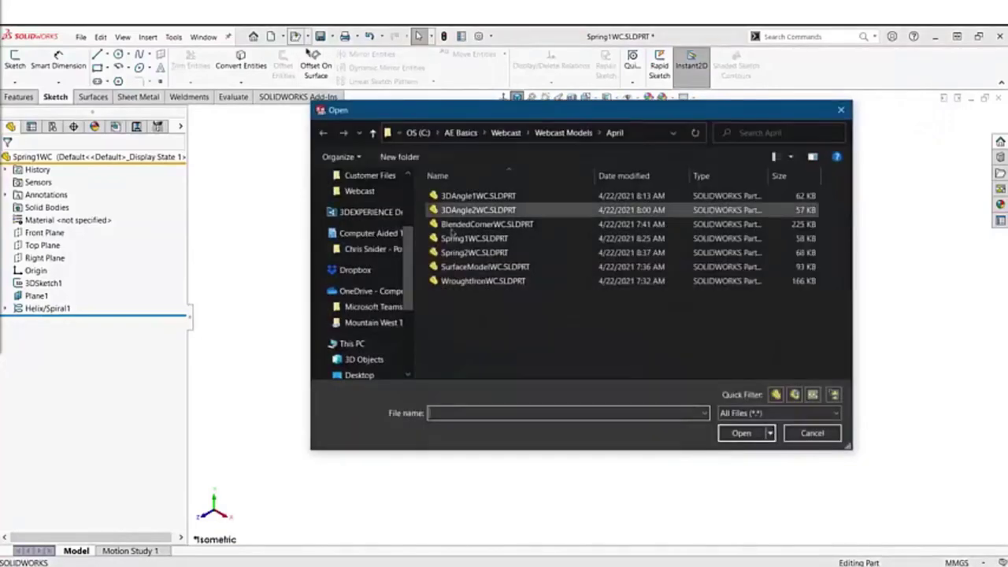
key("Escape")
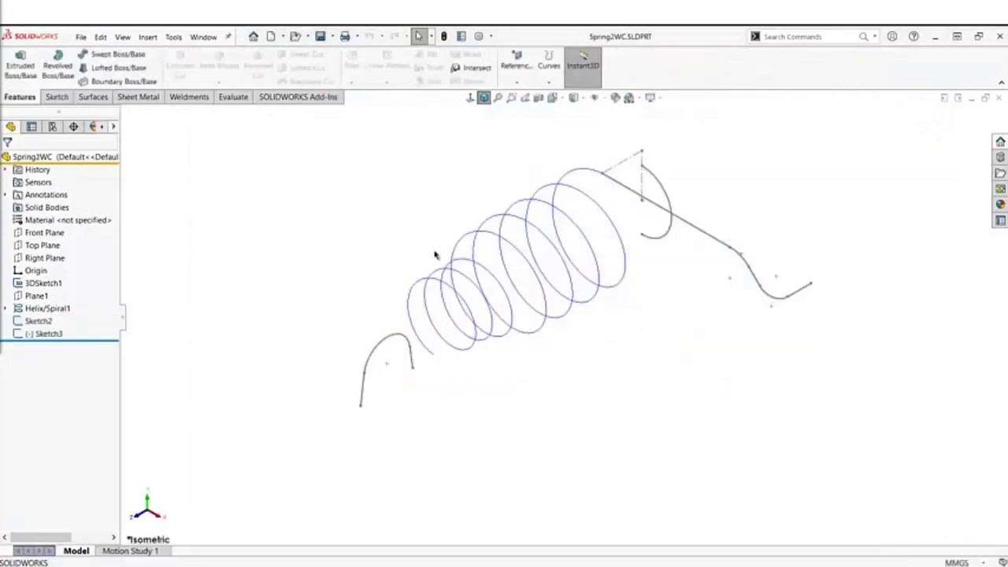
left_click(39, 320)
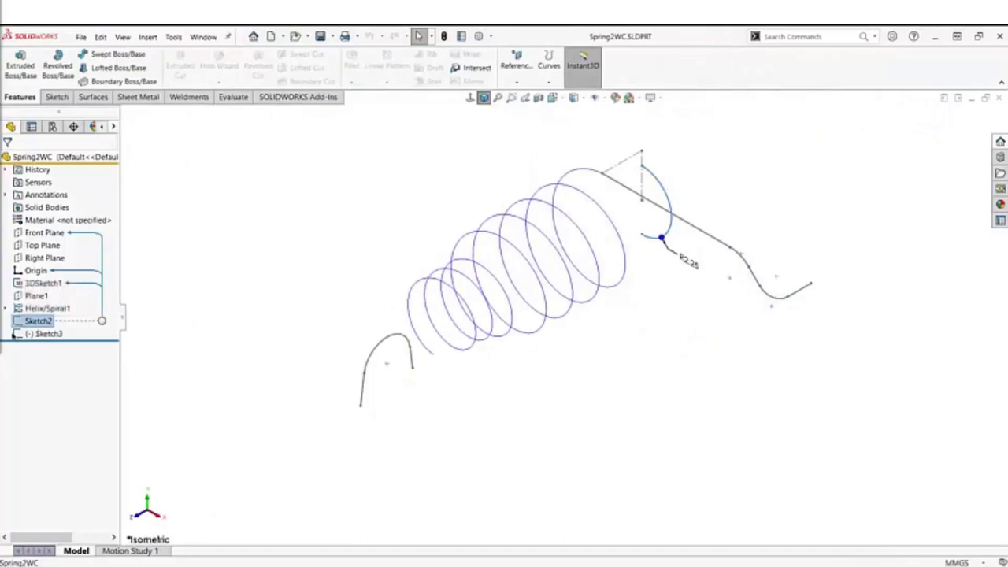
left_click(22, 334)
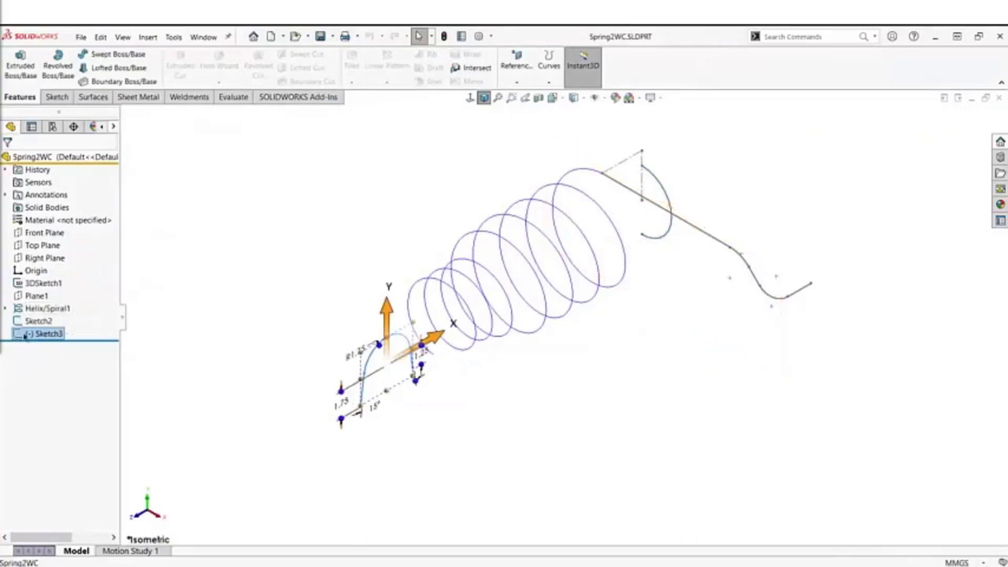
- Edit Sketch3 and move the hook profile by its arc centre toward the small end of the helix
left_click(33, 302)
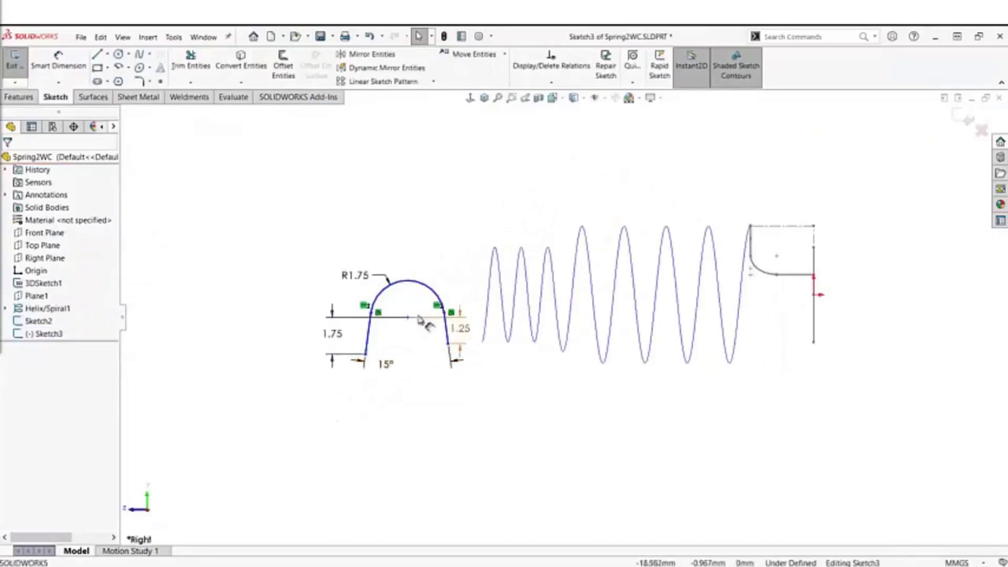
mouse_move(404, 315)
left_mouse_down()
mouse_move(407, 325)
mouse_move(405, 313)
mouse_move(430, 320)
left_mouse_up()
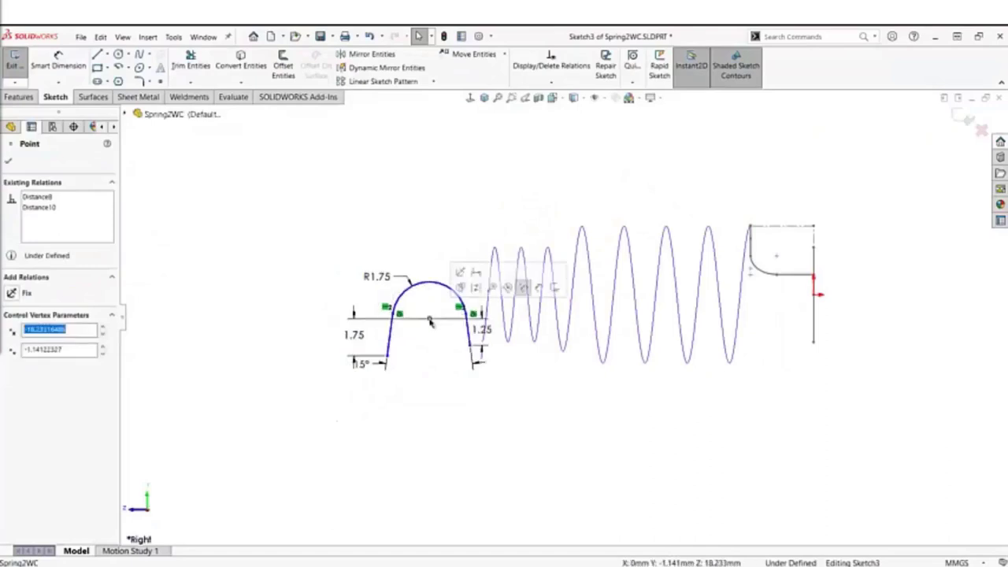
left_click(433, 387)
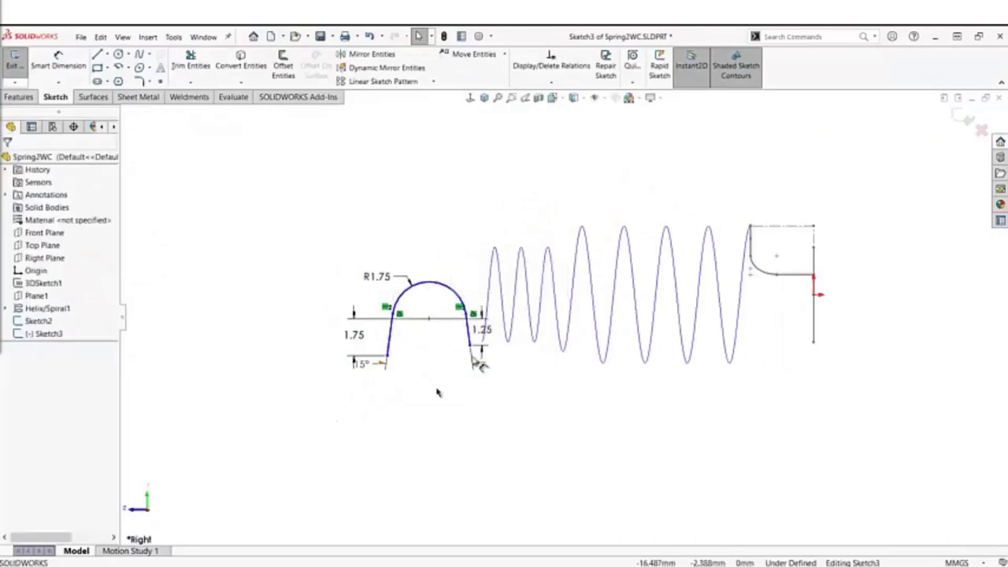
- Add a Pierce relation between the hook's helix-side endpoint and the helix curve, and exit Sketch3
left_click(474, 352)
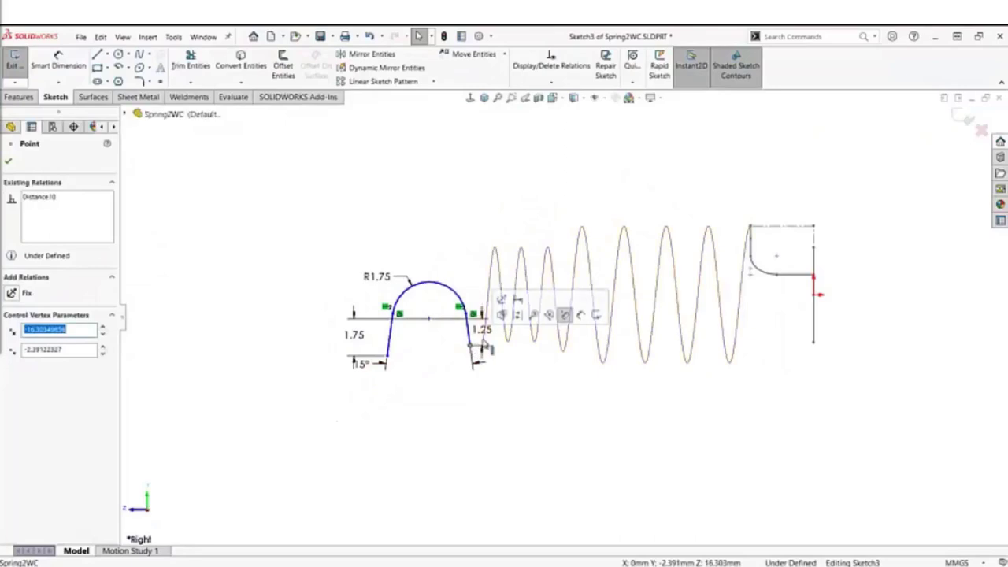
scroll(483, 346, "down", 4)
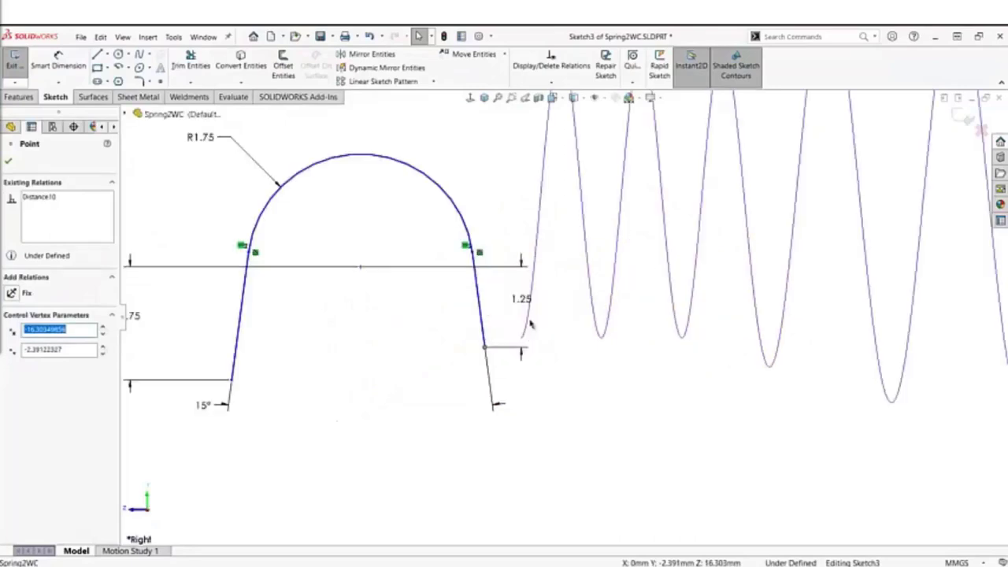
left_click(530, 323, "ctrl")
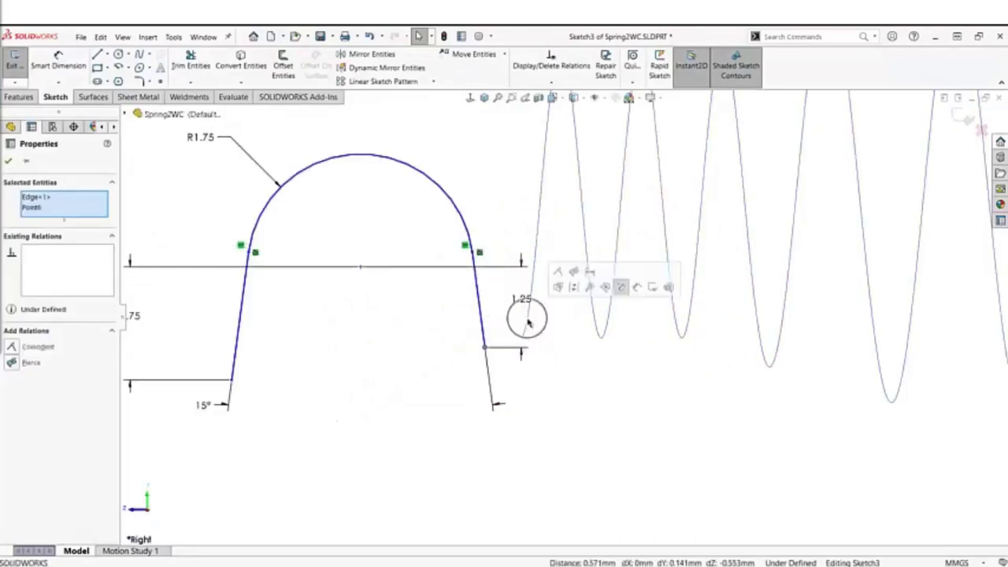
left_click(577, 272)
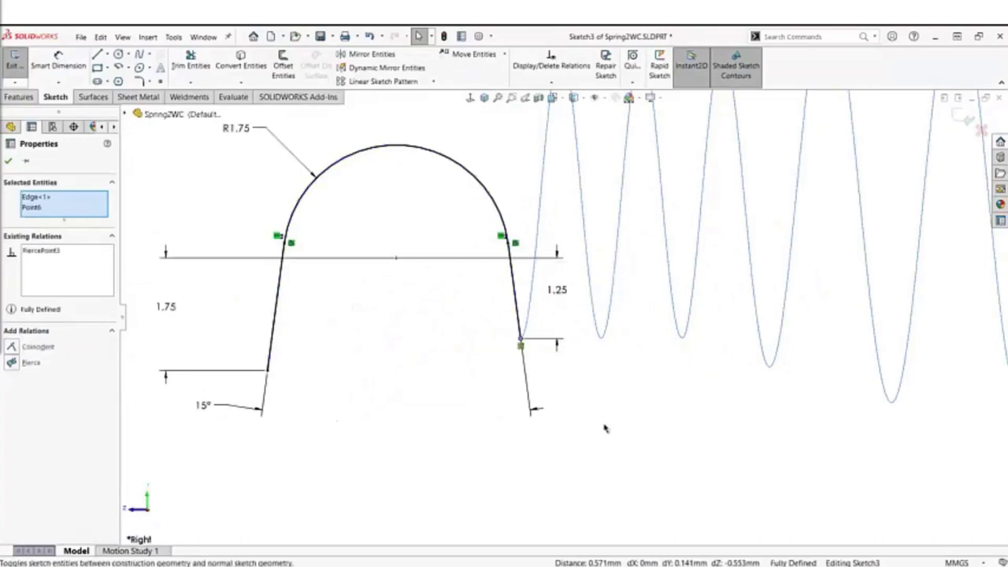
key("Escape")
left_click(802, 550)
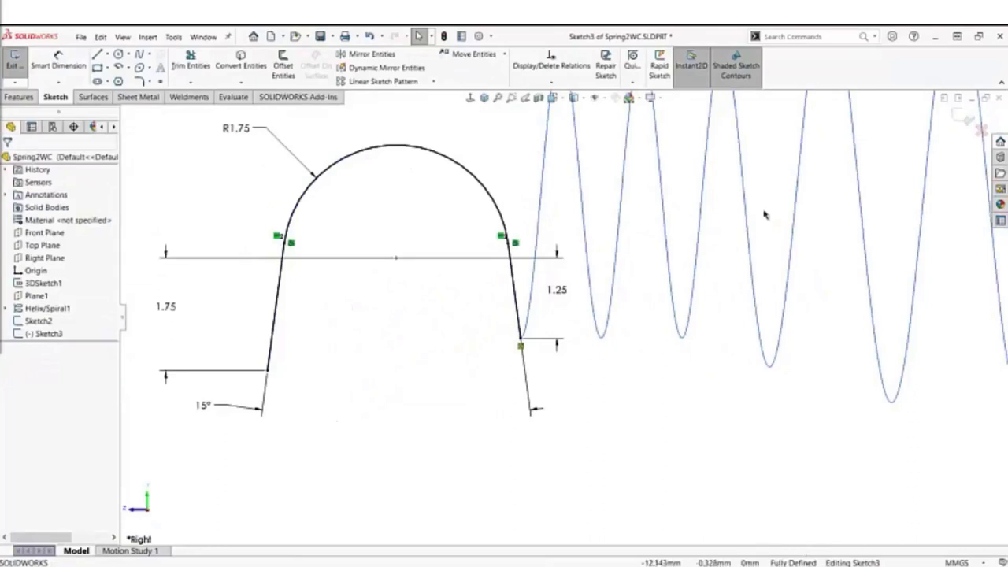
scroll(768, 173, "up", 5)
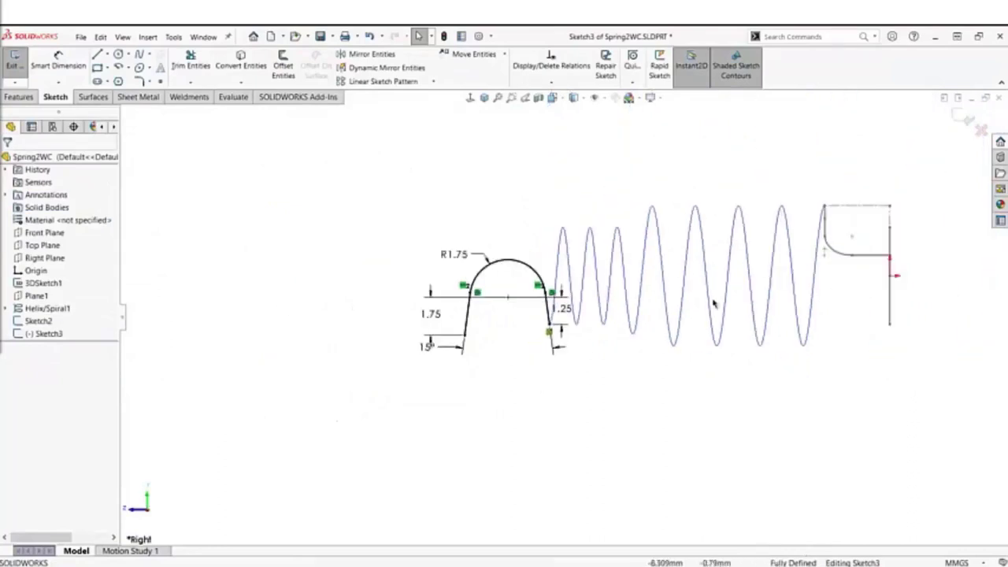
left_click(962, 118)
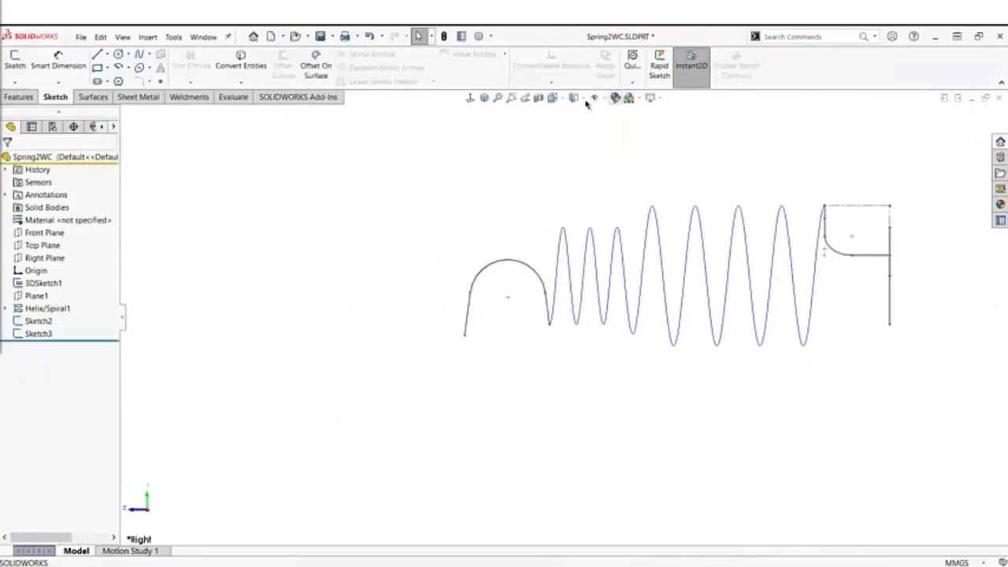
- Project Sketch2 and Sketch3 onto each other with Sketch on sketch to create the 3D hook curve at the helix's small end
left_click(484, 97)
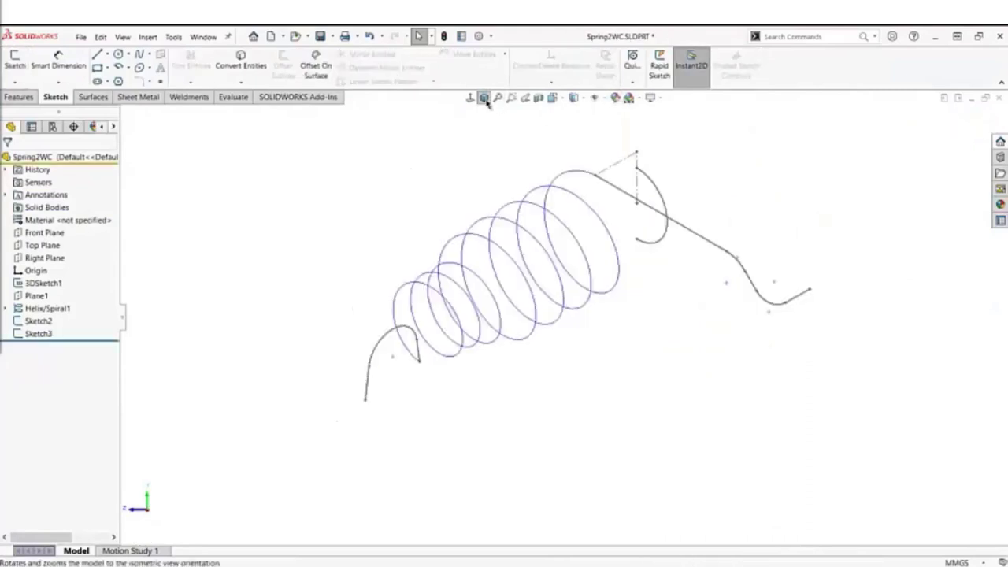
left_click(660, 195)
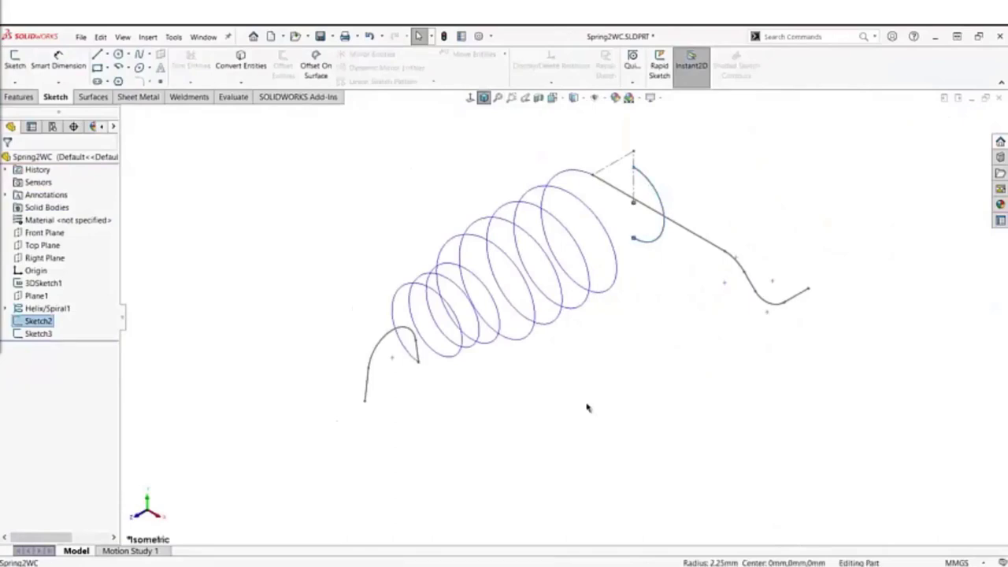
left_click(366, 386)
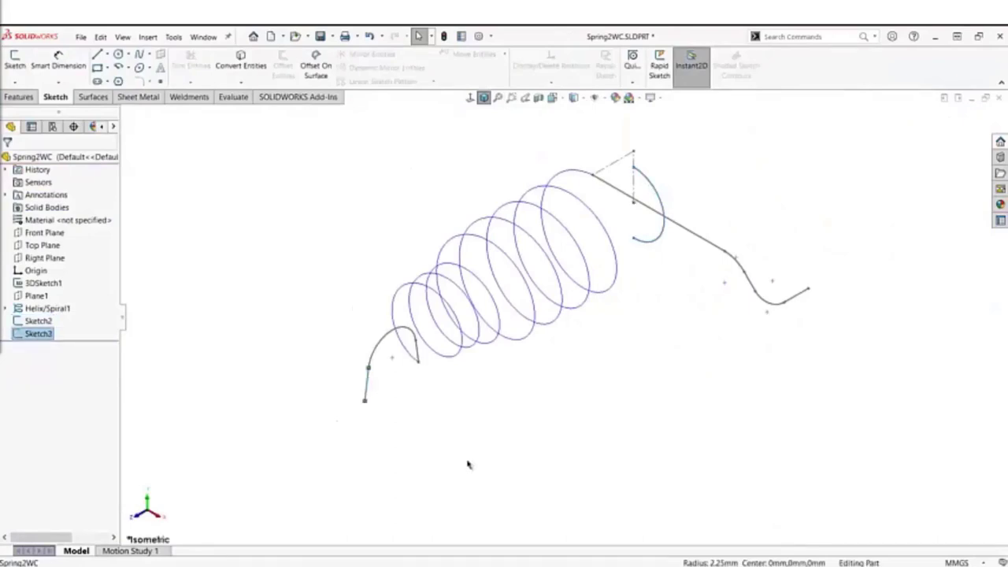
left_click(492, 452)
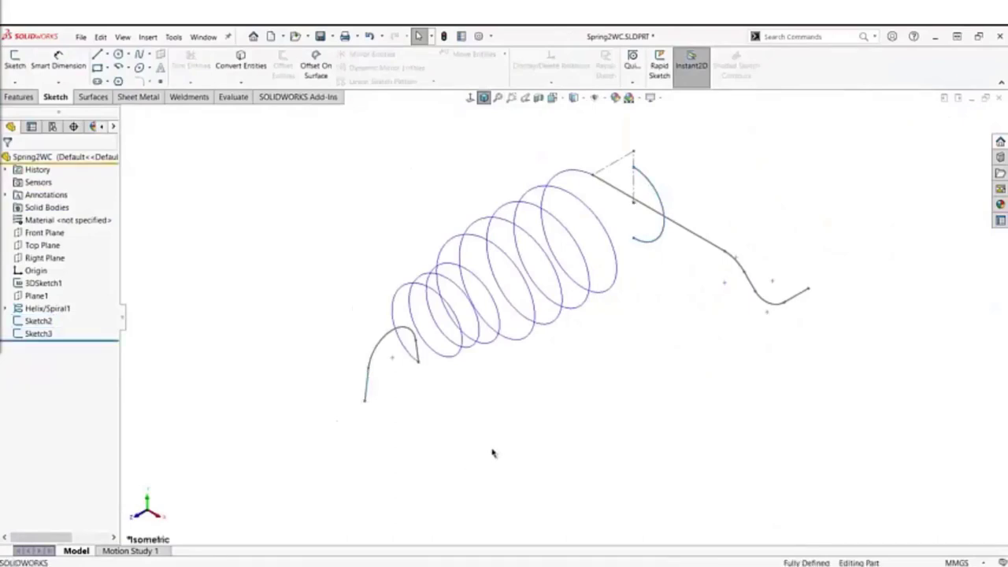
left_click(38, 320)
left_click(17, 333, "ctrl")
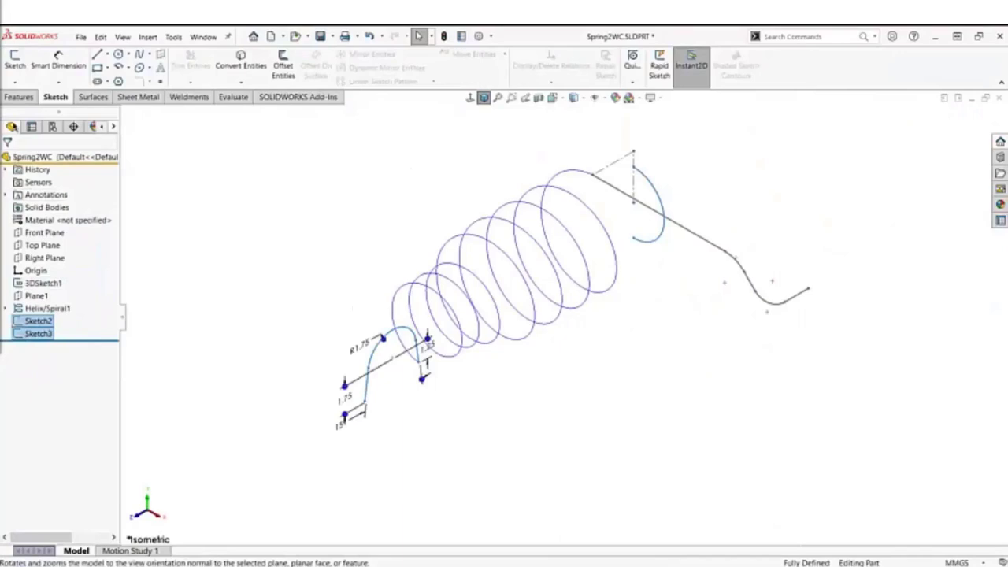
left_click(20, 97)
left_click(546, 83)
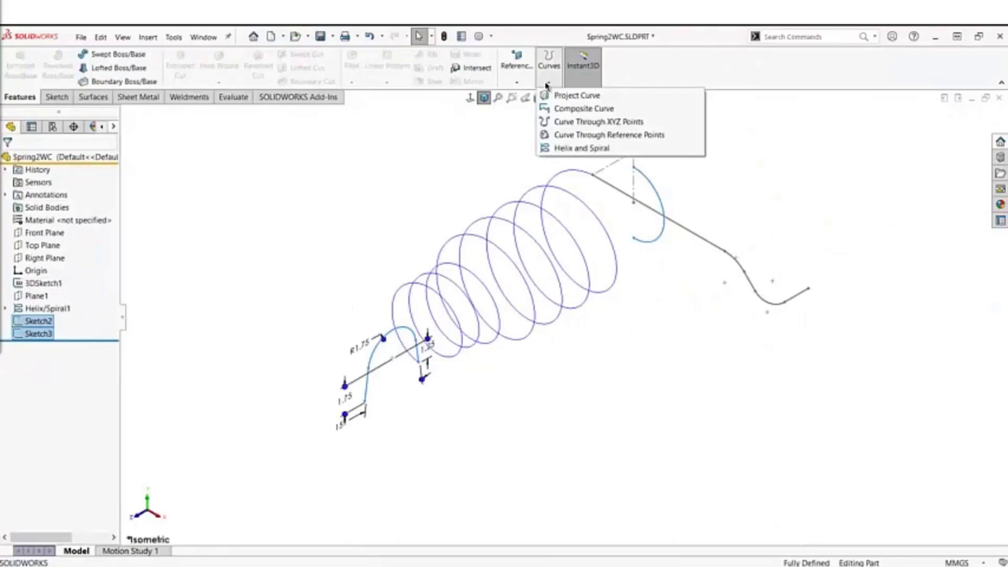
left_click(602, 95)
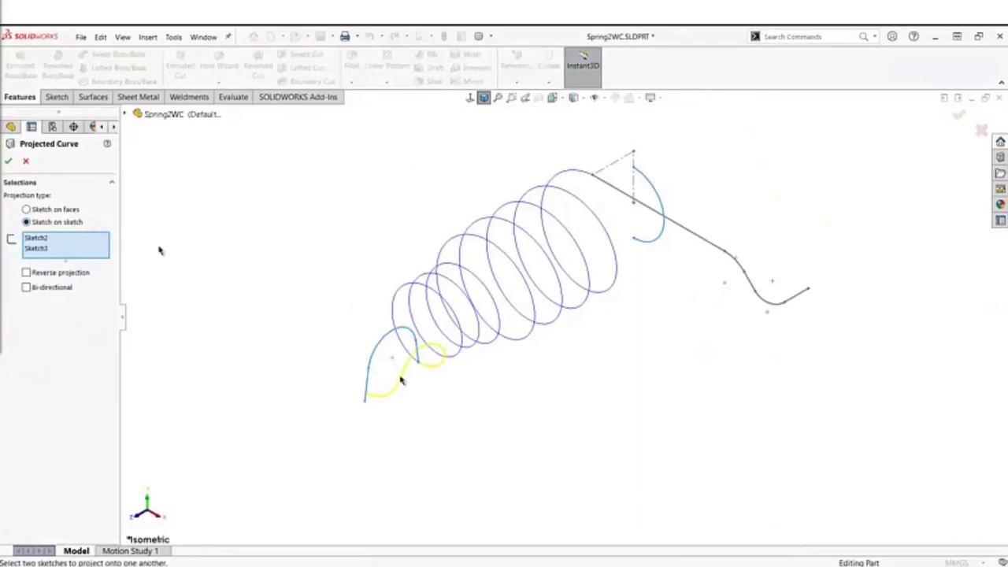
scroll(399, 373, "down", 3)
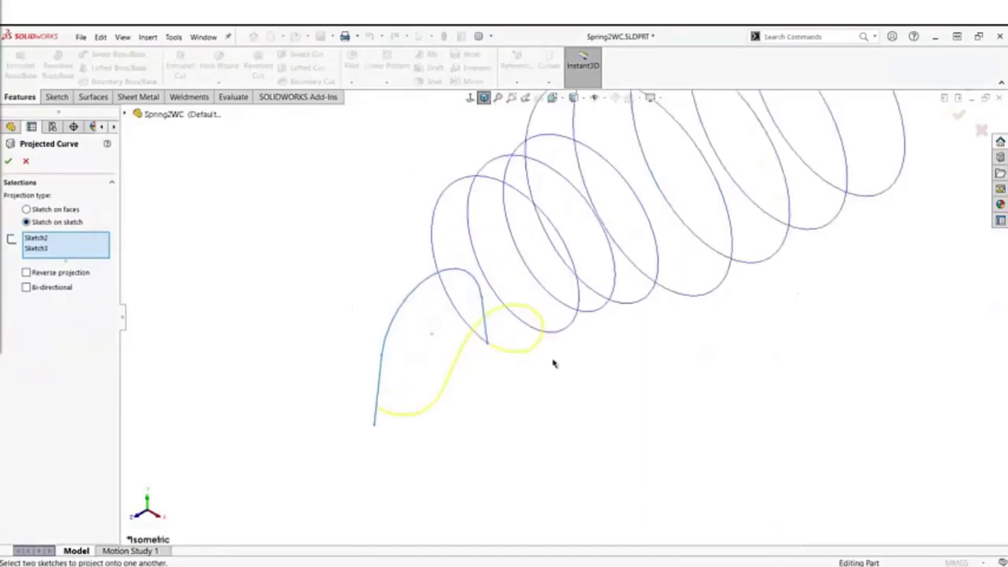
scroll(552, 360, "down", 6)
scroll(598, 341, "up", 6)
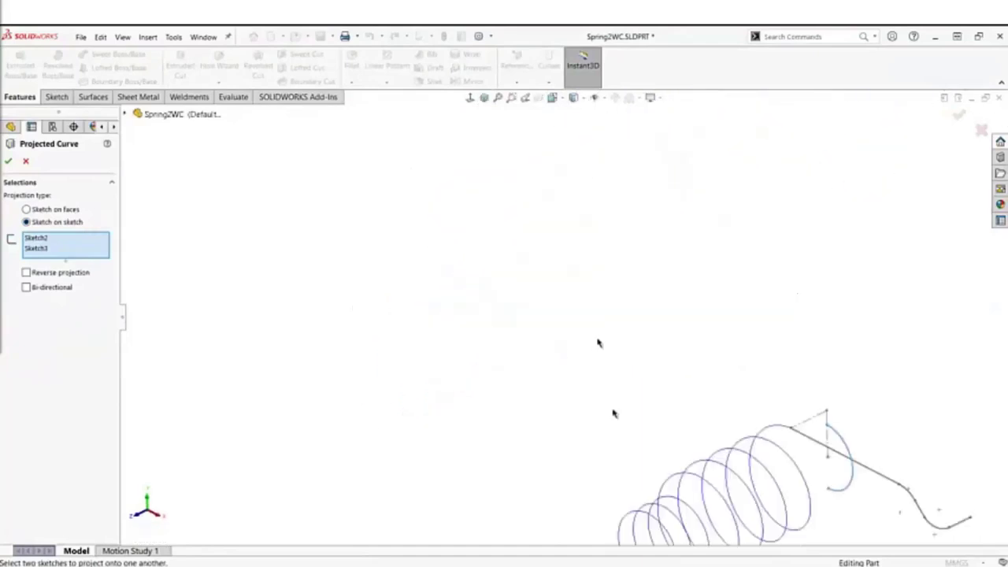
middle_click_drag(614, 491, 661, 290)
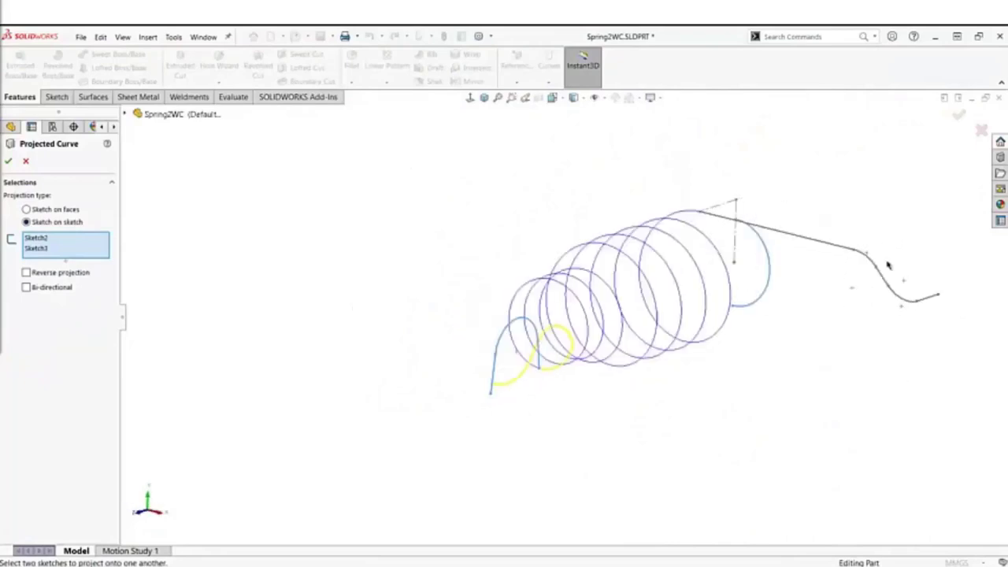
left_click(8, 161)
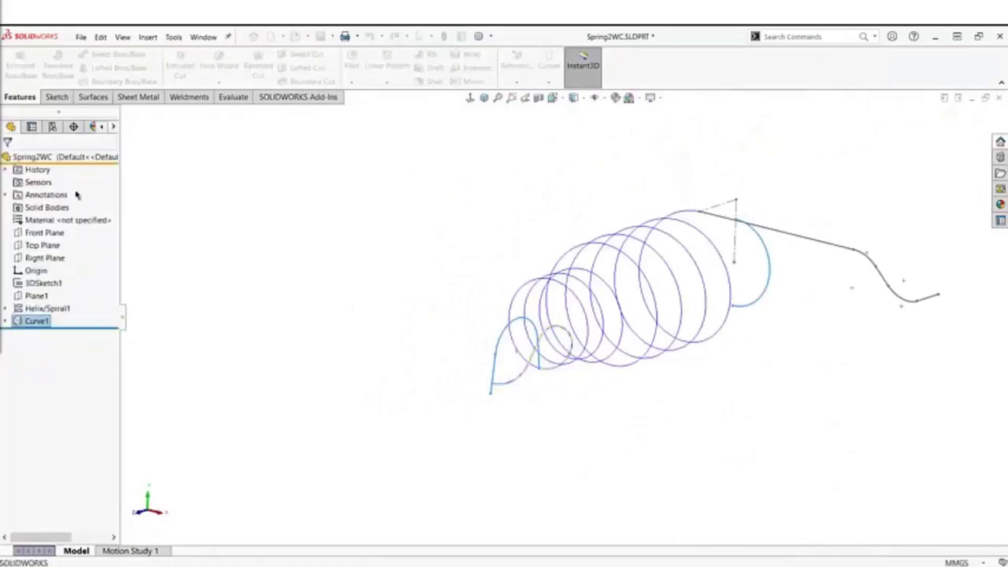
left_click(331, 231)
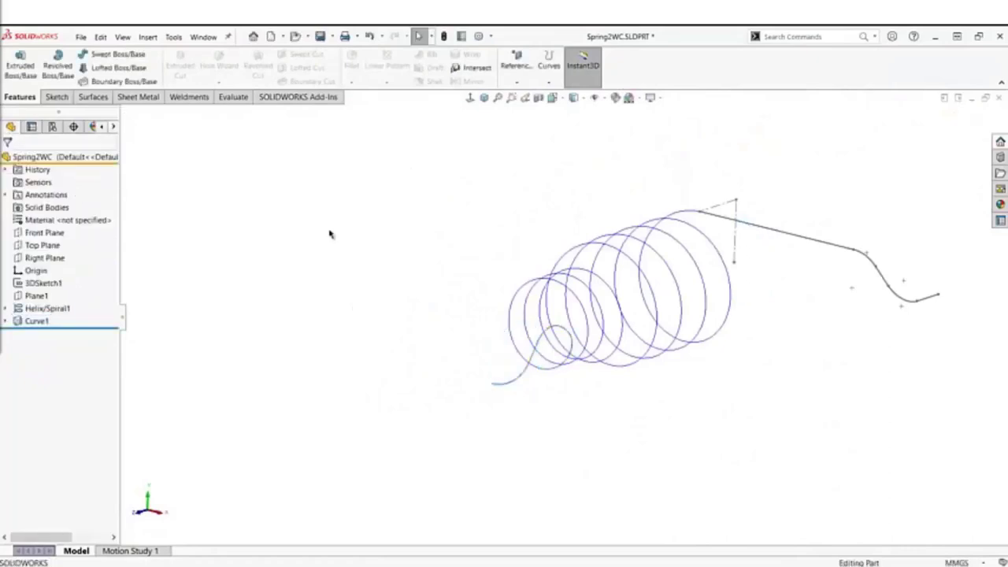
- Examine the projected hook from different angles, and highlight 3DSketch1, Helix/Spiral1 and Curve1 to identify the spring's path segments
left_click(483, 97)
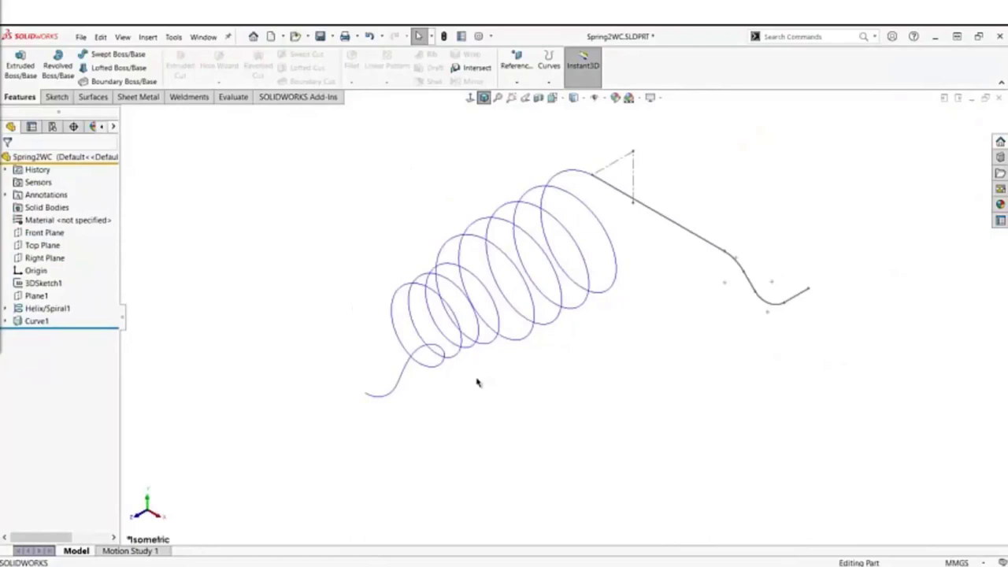
middle_click_drag(477, 383, 450, 353)
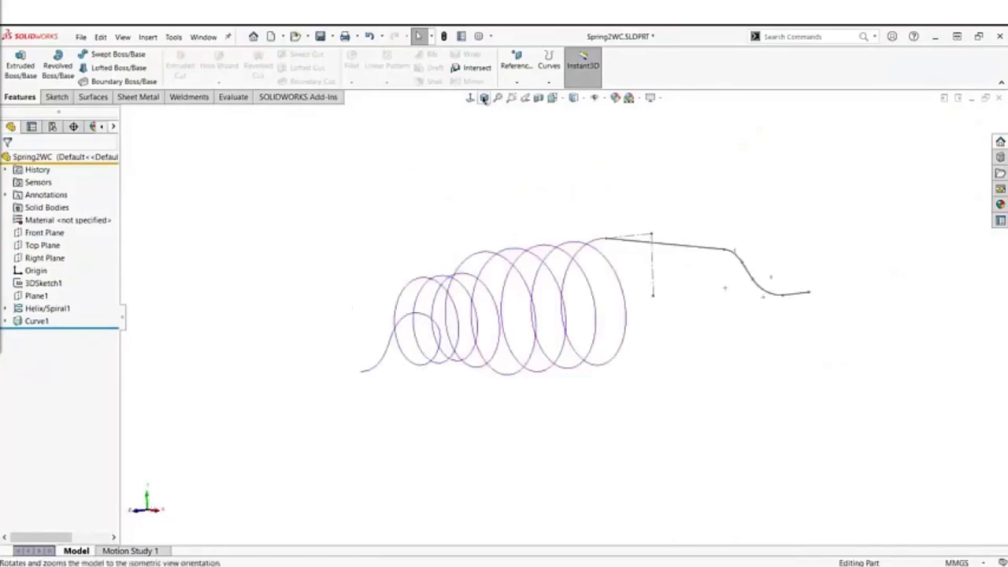
left_click(484, 97)
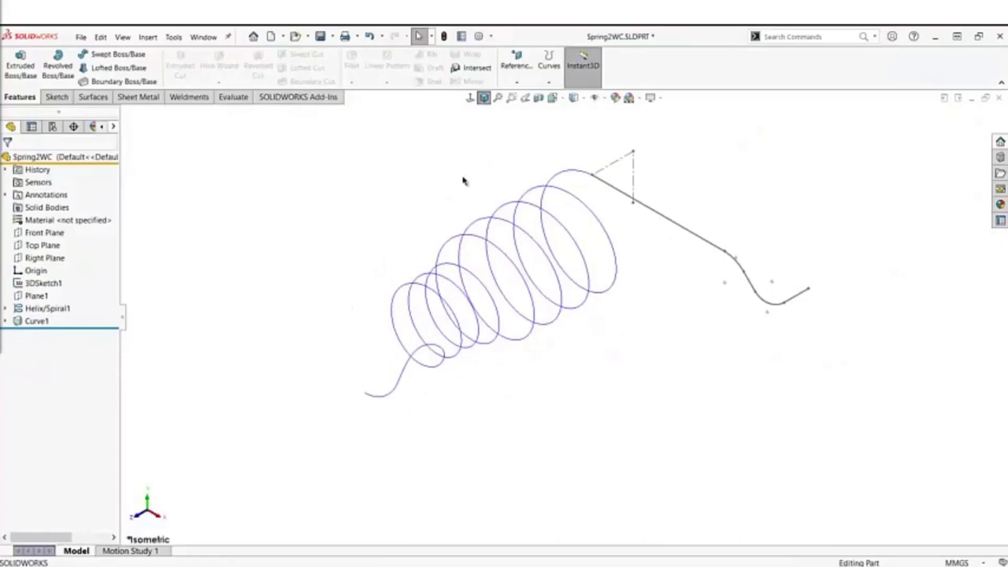
left_click(20, 283)
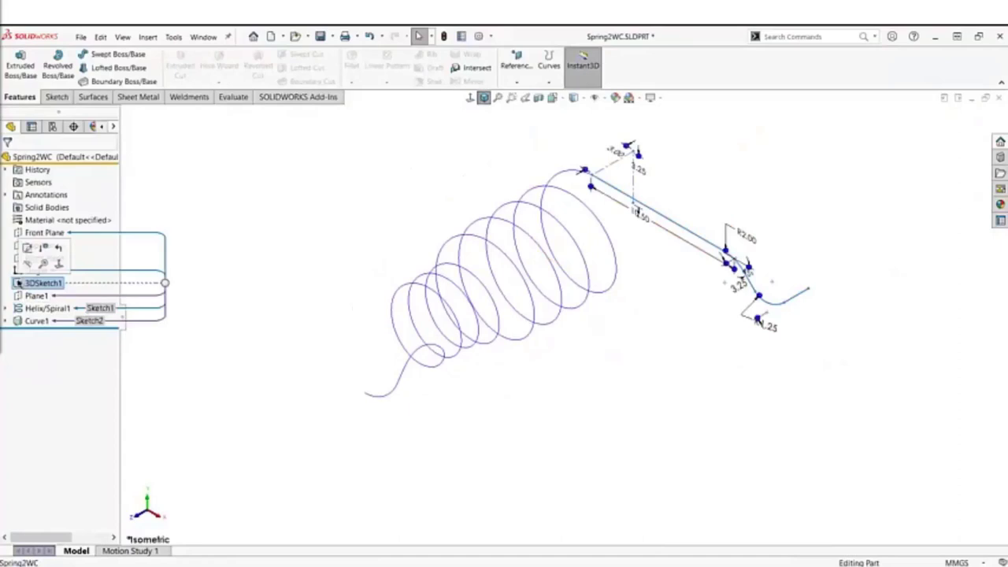
left_click(17, 310)
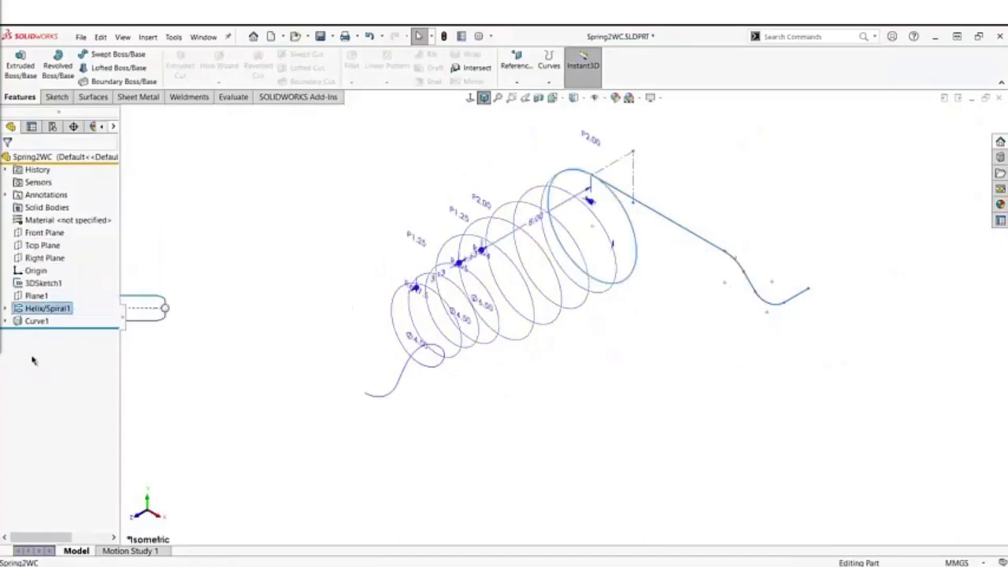
left_click(21, 322)
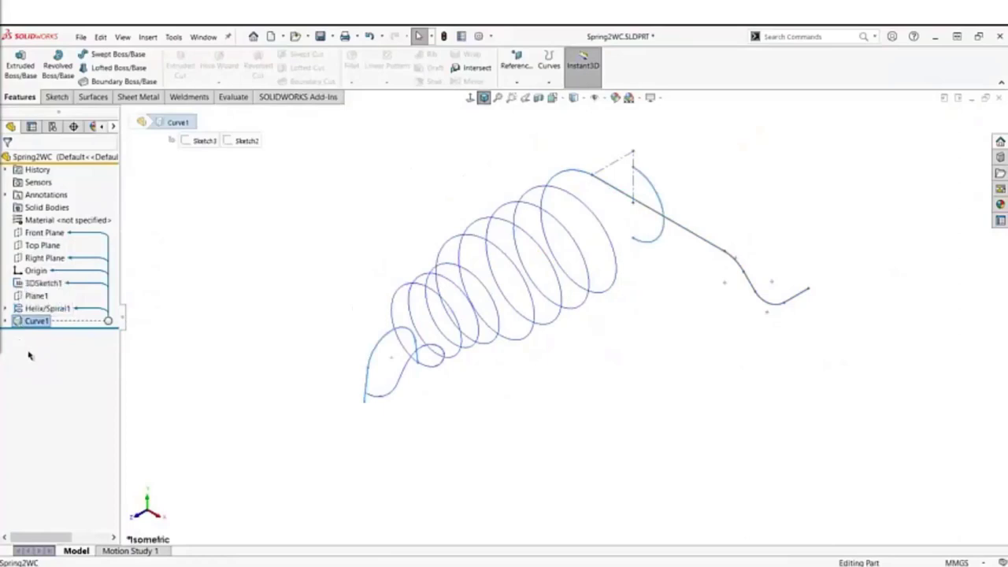
left_click(210, 314)
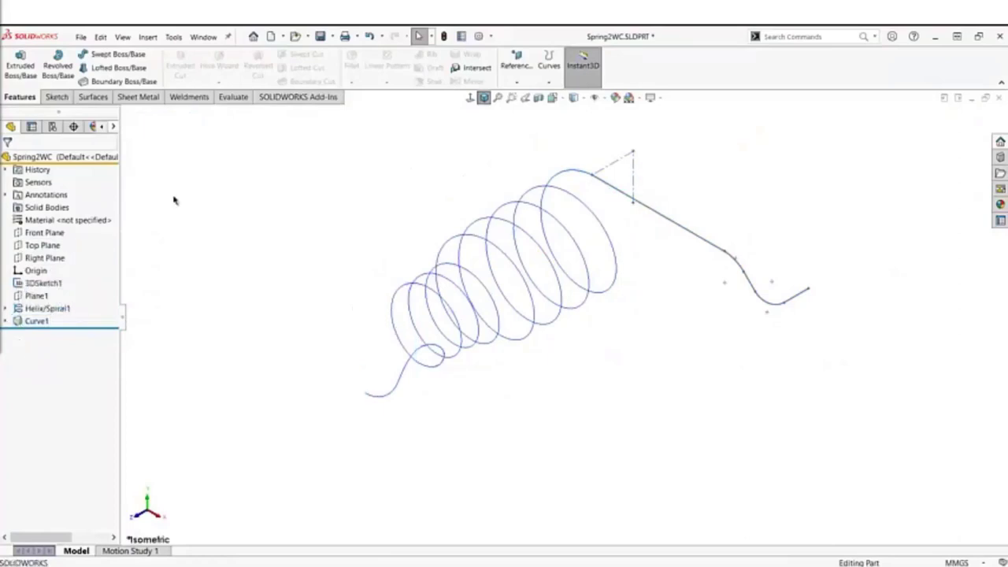
- Join 3DSketch1, Helix/Spiral1 and Curve1 into one continuous composite curve
left_click(550, 83)
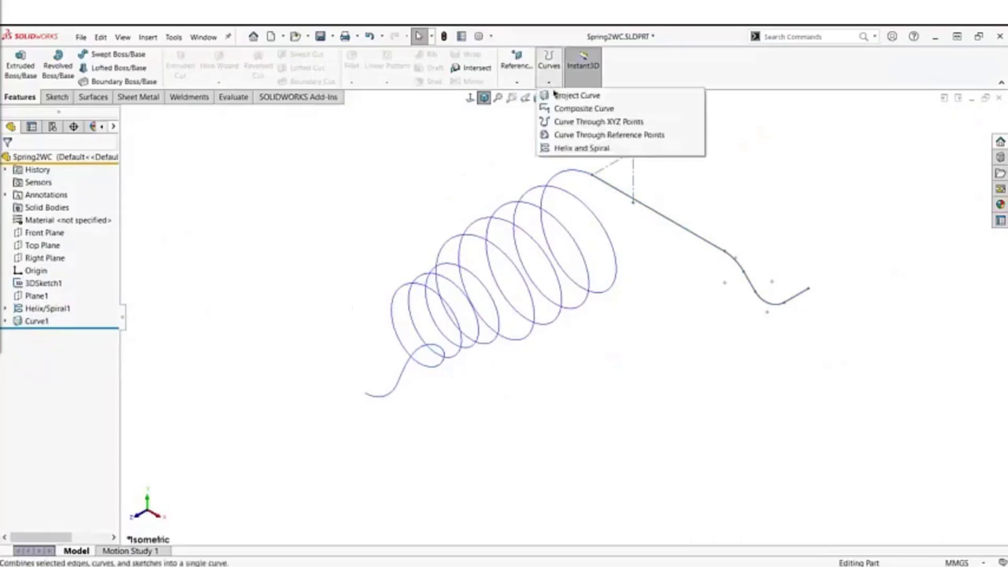
left_click(583, 109)
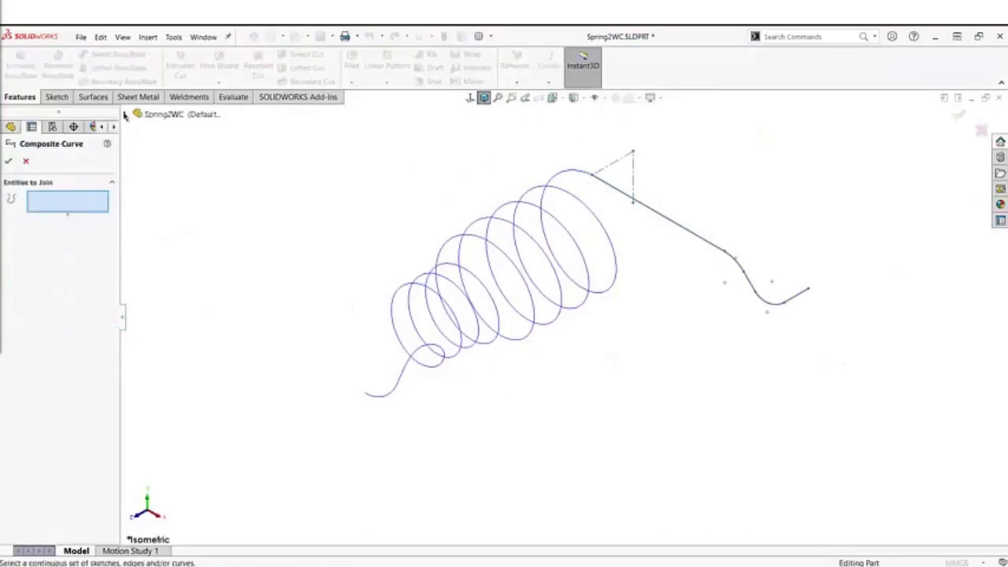
left_click(125, 114)
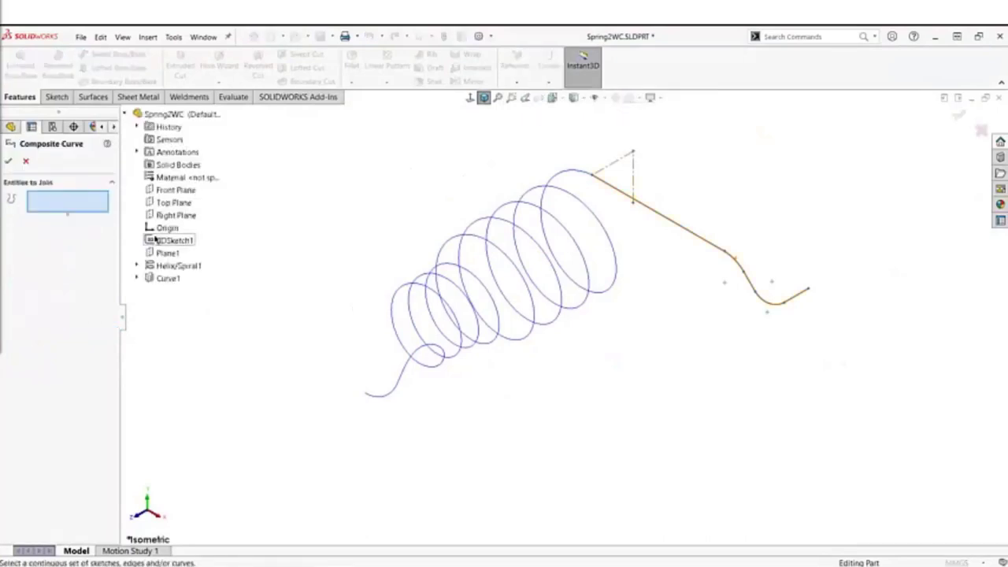
left_click(155, 240)
left_click(152, 266)
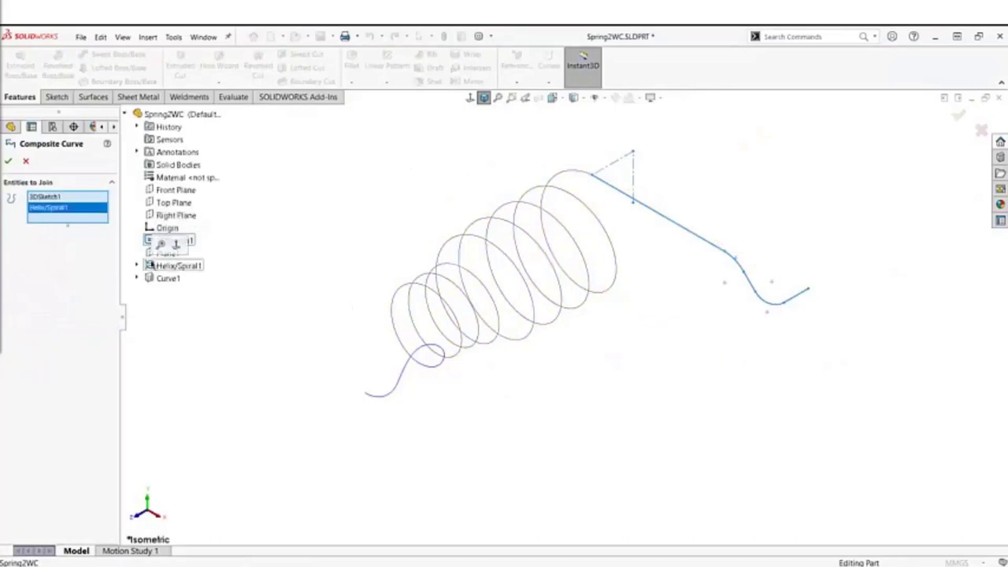
left_click(152, 278)
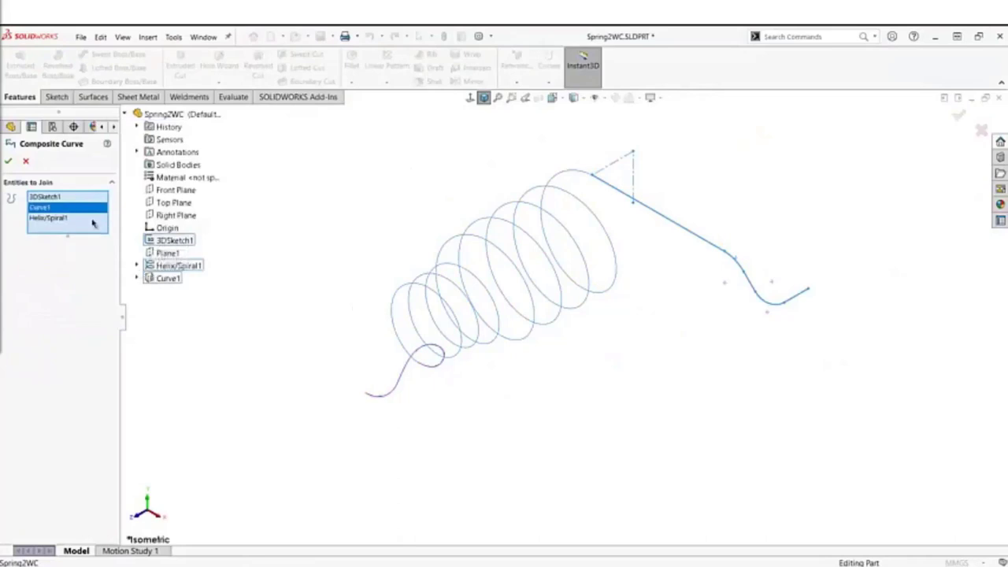
left_click(7, 161)
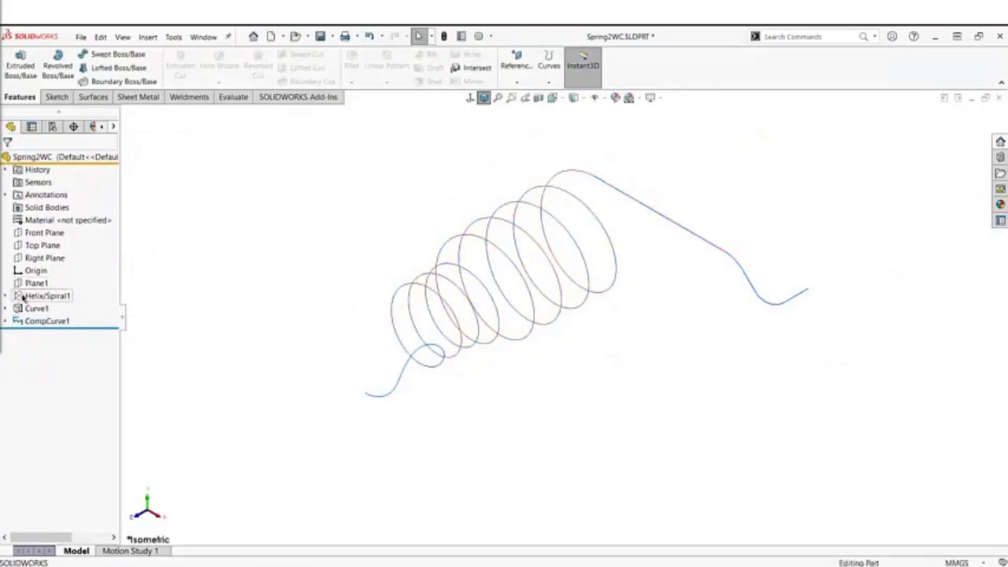
- Highlight Helix/Spiral1, Curve1 and CompCurve1 to examine how the source curves relate to the composite curve
left_click(26, 297)
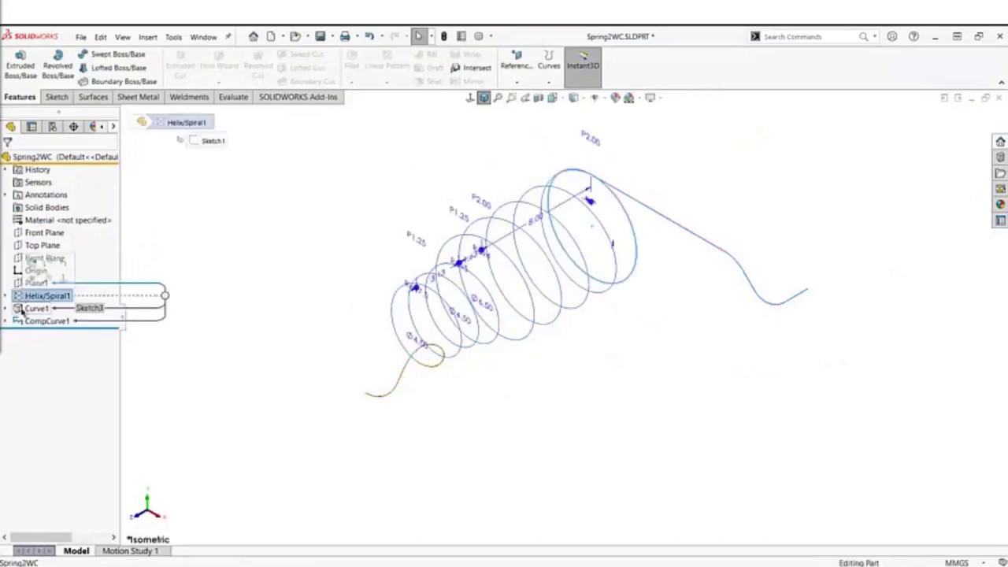
left_click(18, 310)
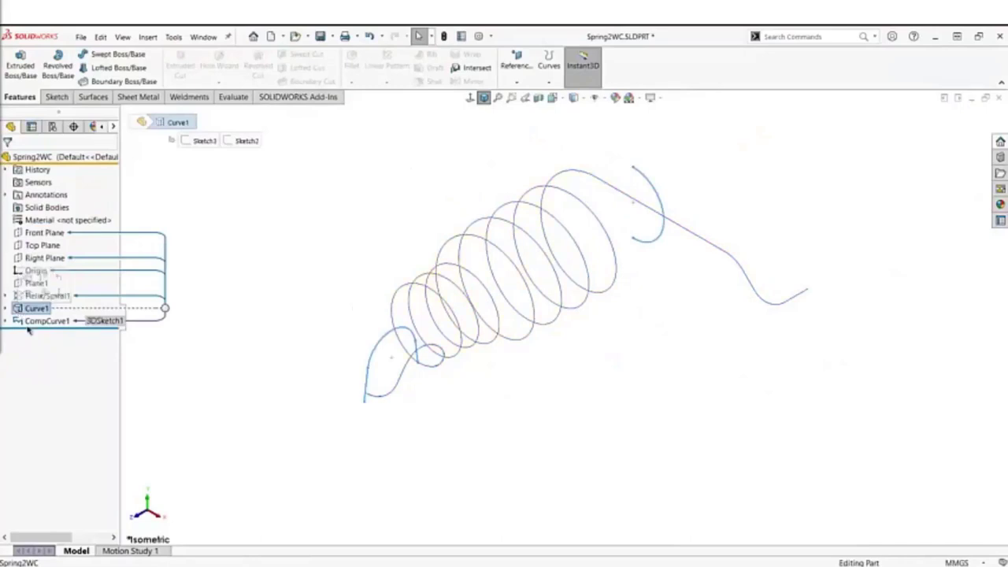
left_click(21, 323)
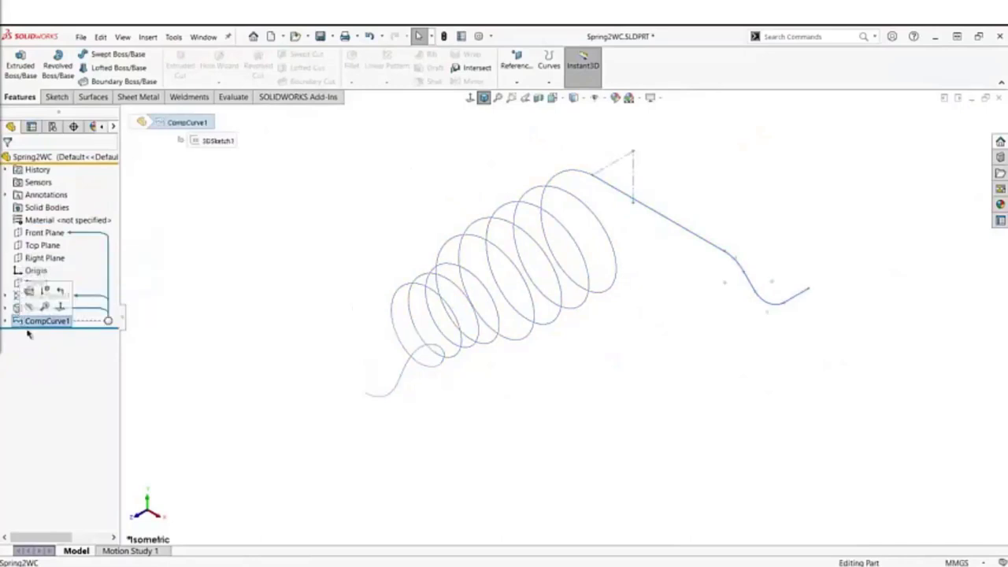
left_click(131, 360)
left_click(24, 323)
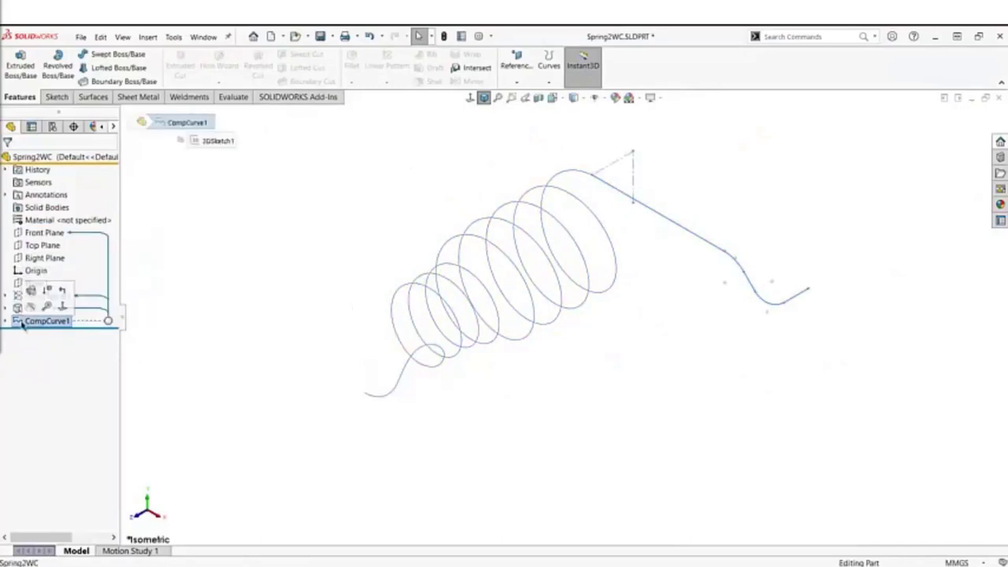
left_click(151, 342)
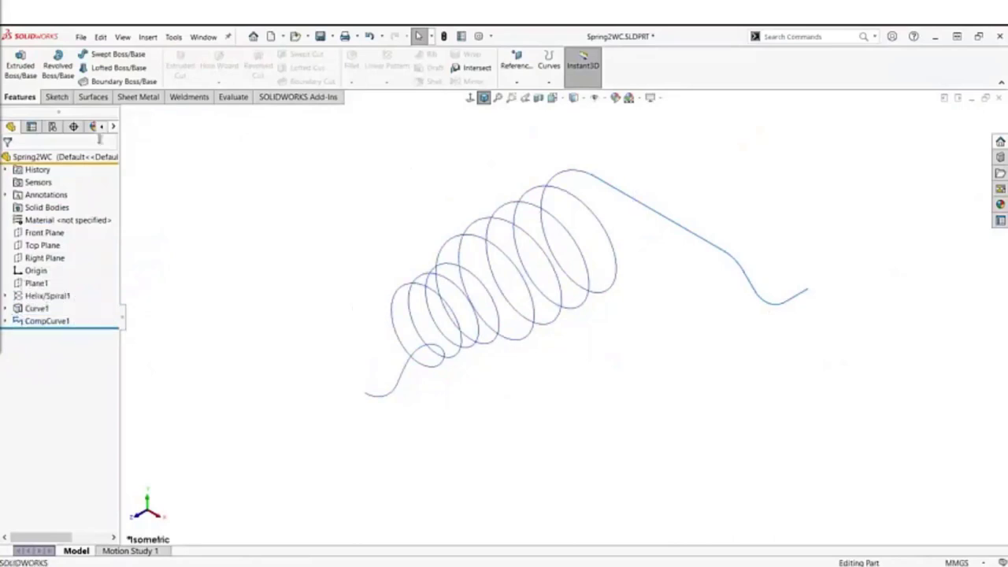
- Sweep a 1 mm diameter circular profile along CompCurve1 to create the solid spring
left_click(101, 59)
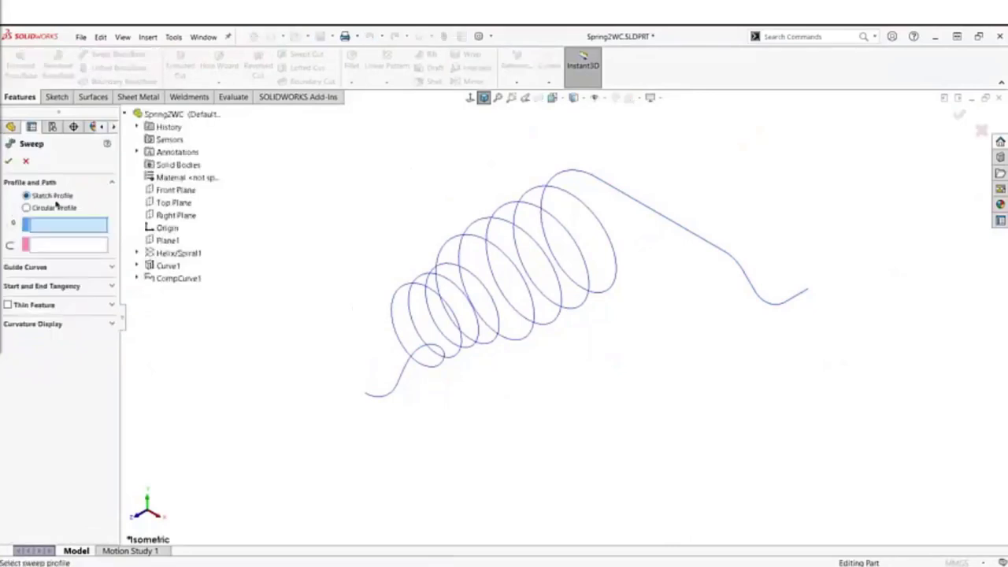
left_click(26, 208)
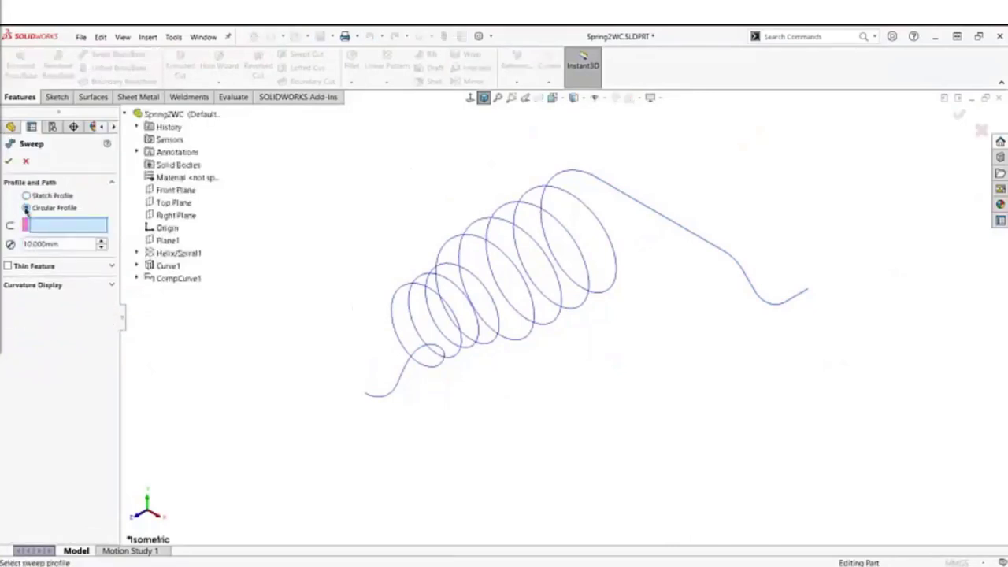
double_click(57, 244)
type("1")
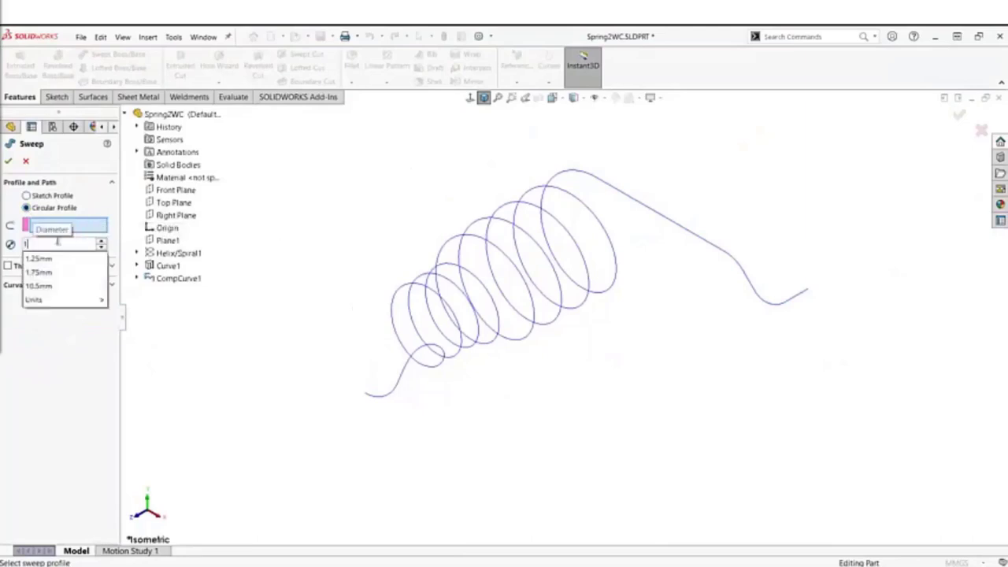
key("Return")
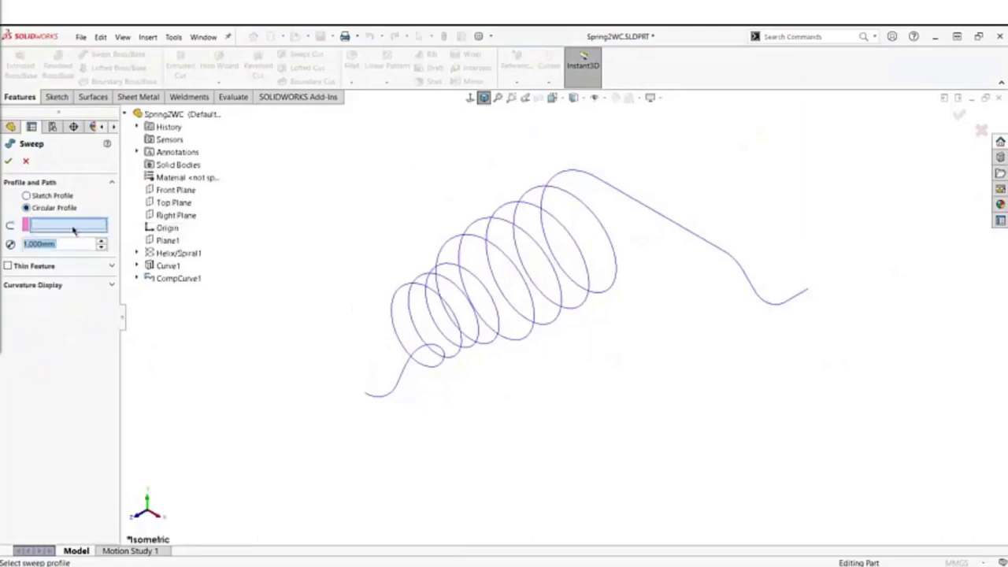
left_click(168, 280)
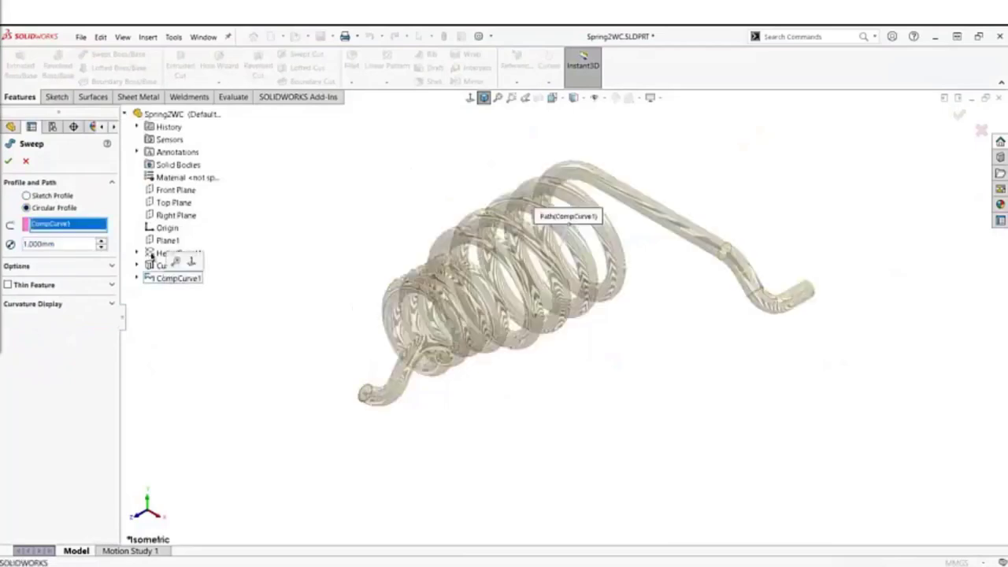
left_click(9, 162)
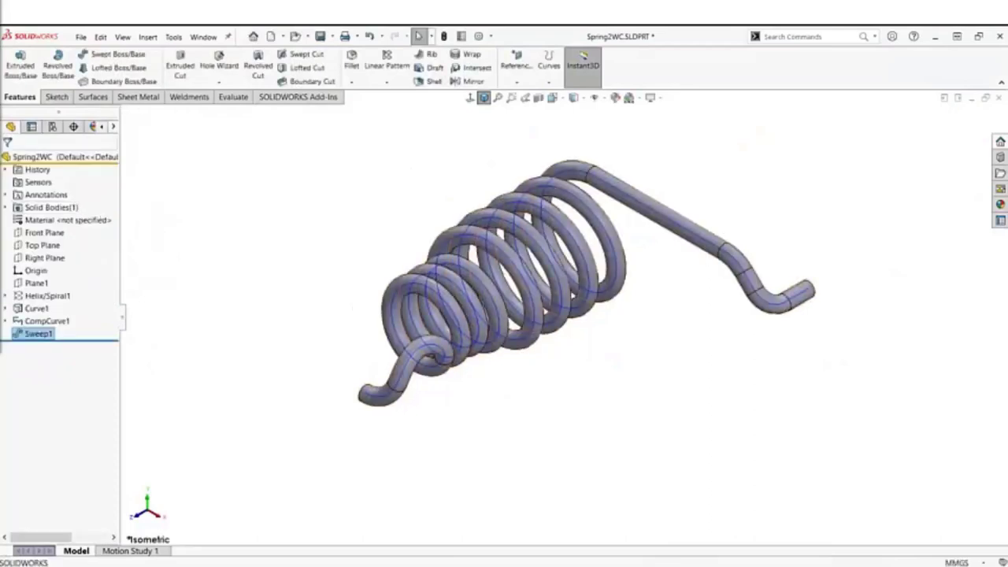
- Expand CompCurve1, Curve1 and Helix/Spiral1 with their display states shown to examine the visibility of the curves and their absorbed sketches
left_click(122, 317)
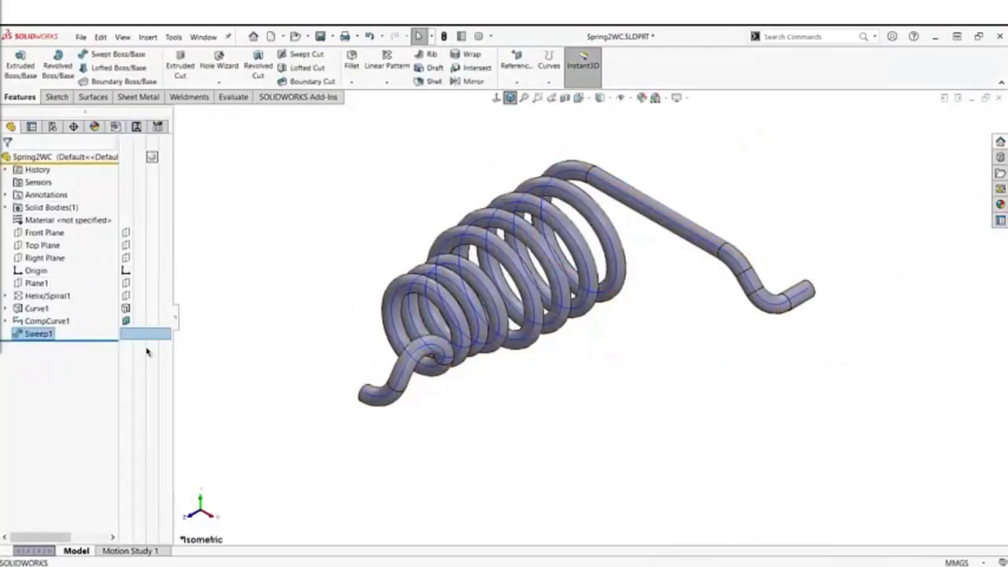
mouse_move(26, 336)
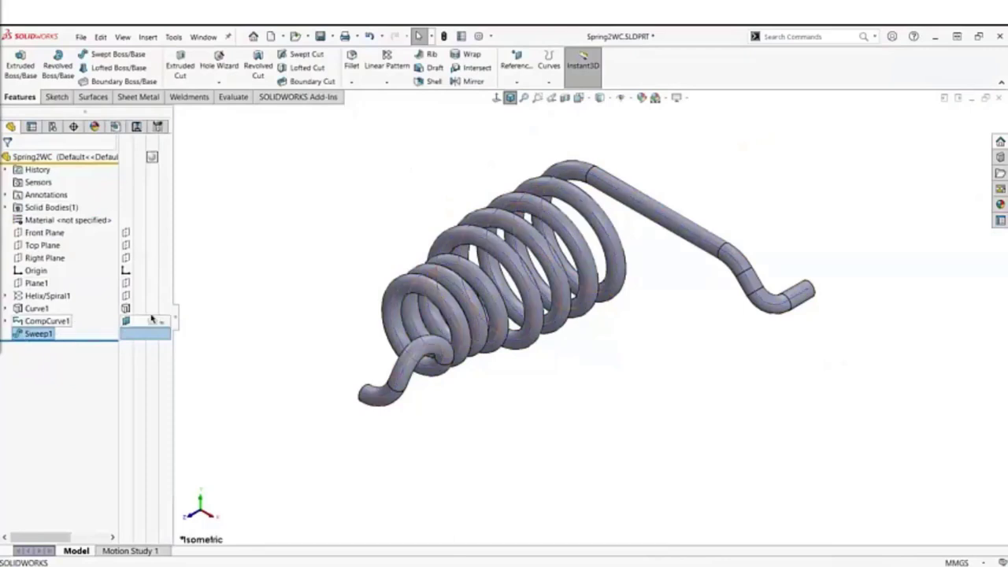
left_click(7, 322)
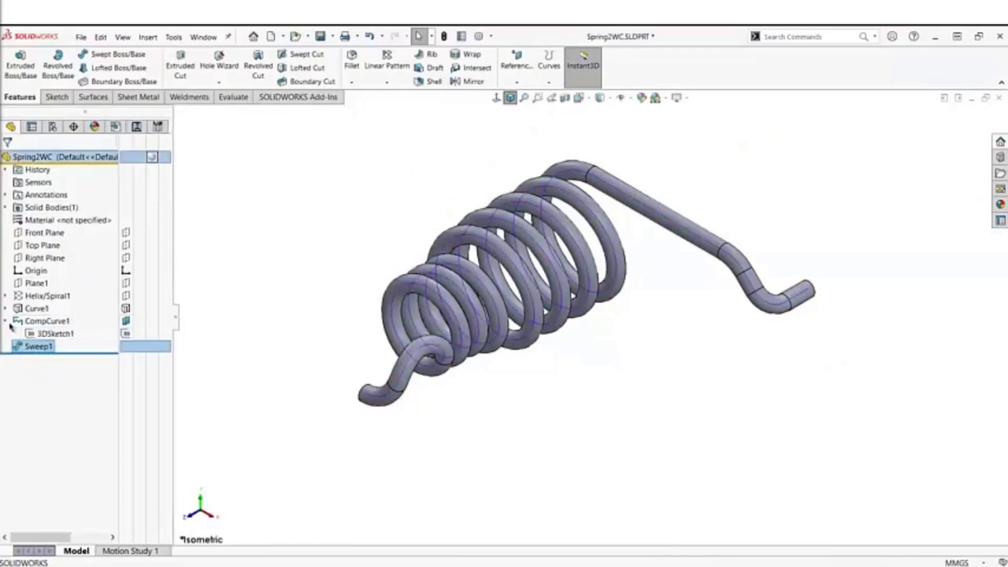
left_click(126, 335)
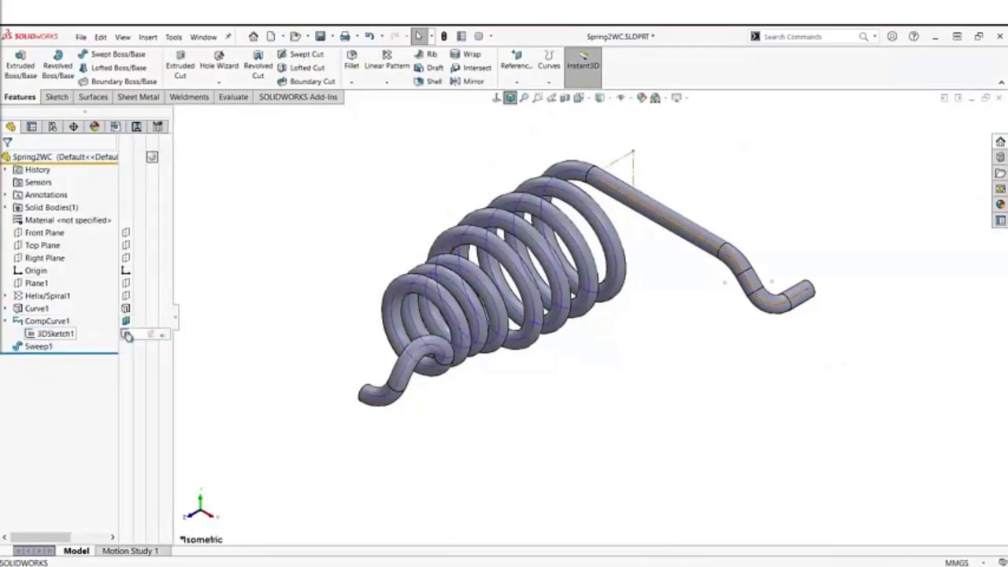
left_click(7, 308)
left_click(7, 295)
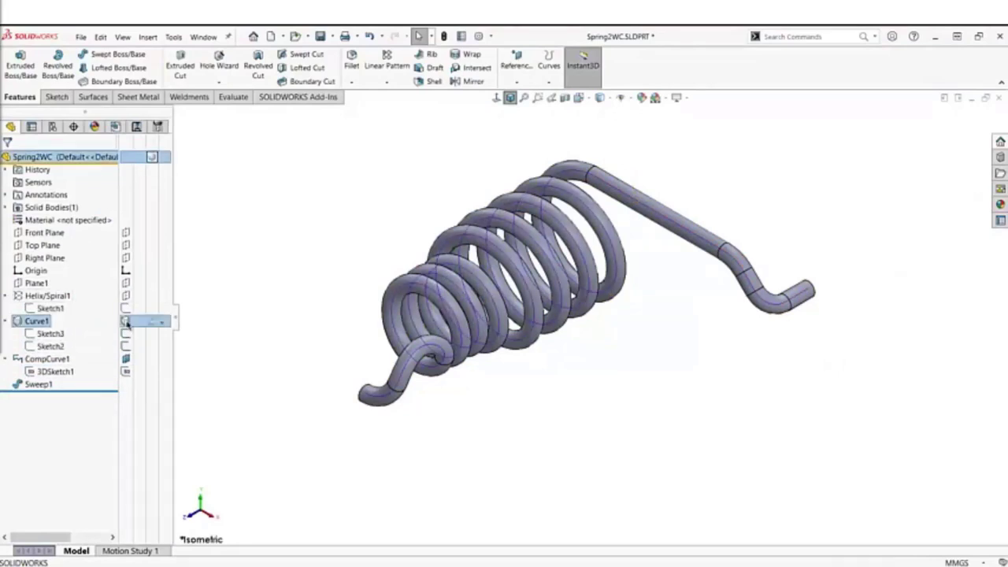
left_click(126, 323)
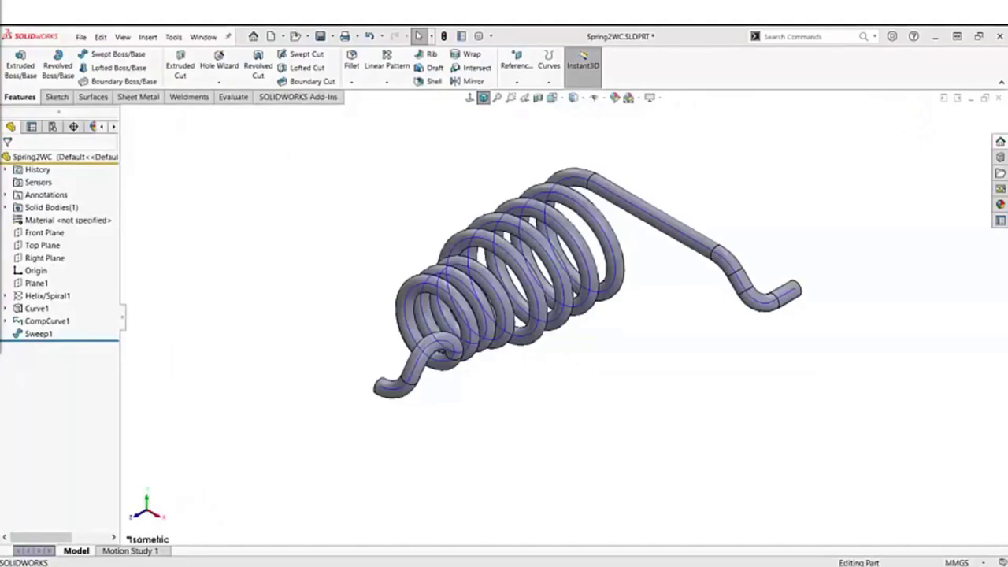
- Close the spring part without saving and open SurfaceModelWC.SLDPRT
left_click(1000, 99)
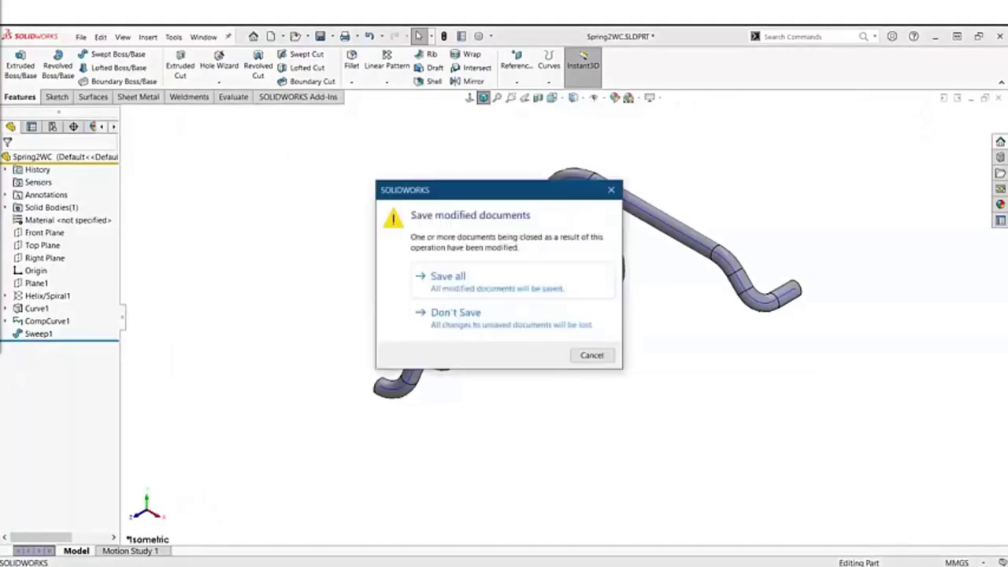
left_click(466, 317)
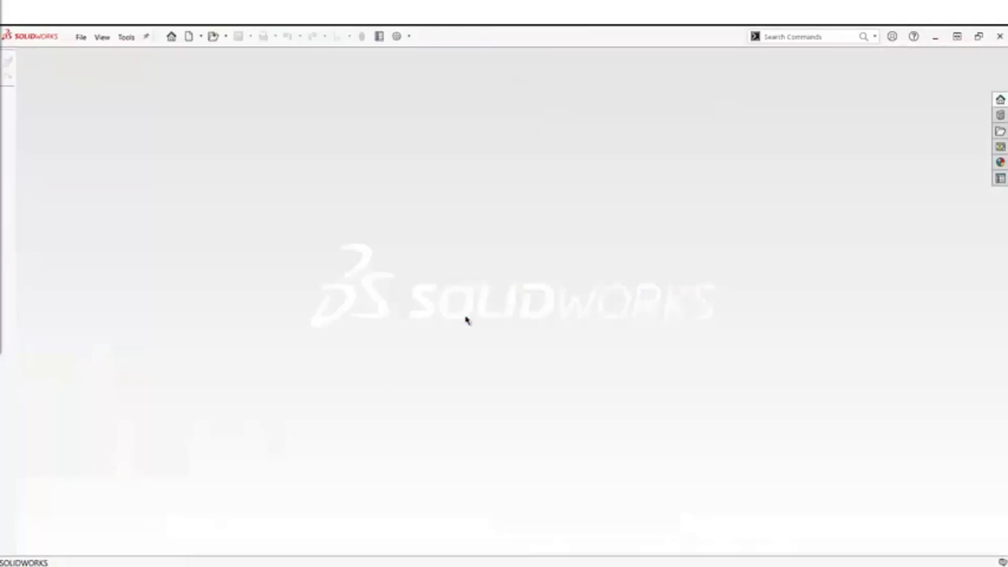
left_click(213, 36)
double_click(478, 267)
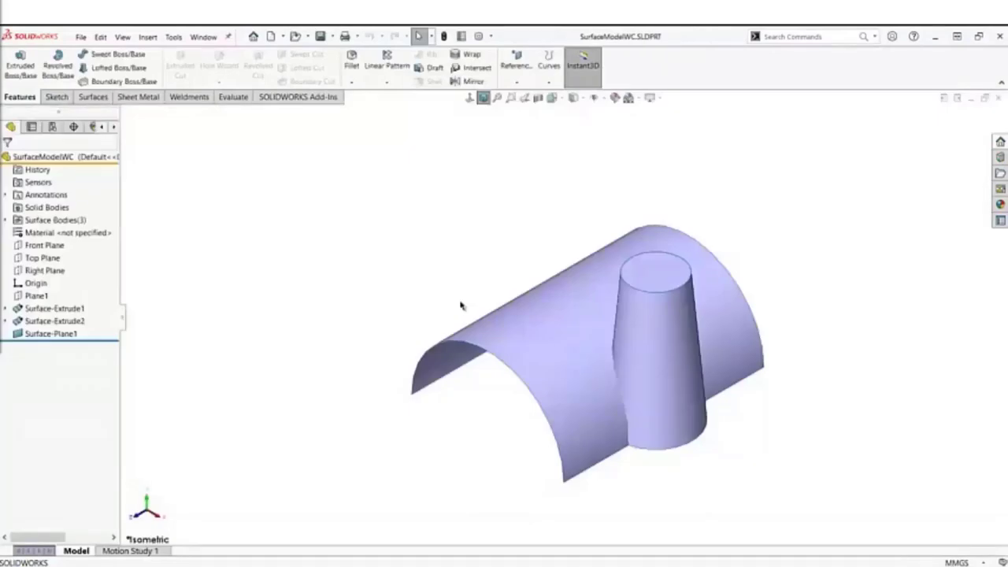
- List the surface bodies and highlight Surface-Extrude1 and Surface-Plane1 to identify each one in the model
left_click(6, 221)
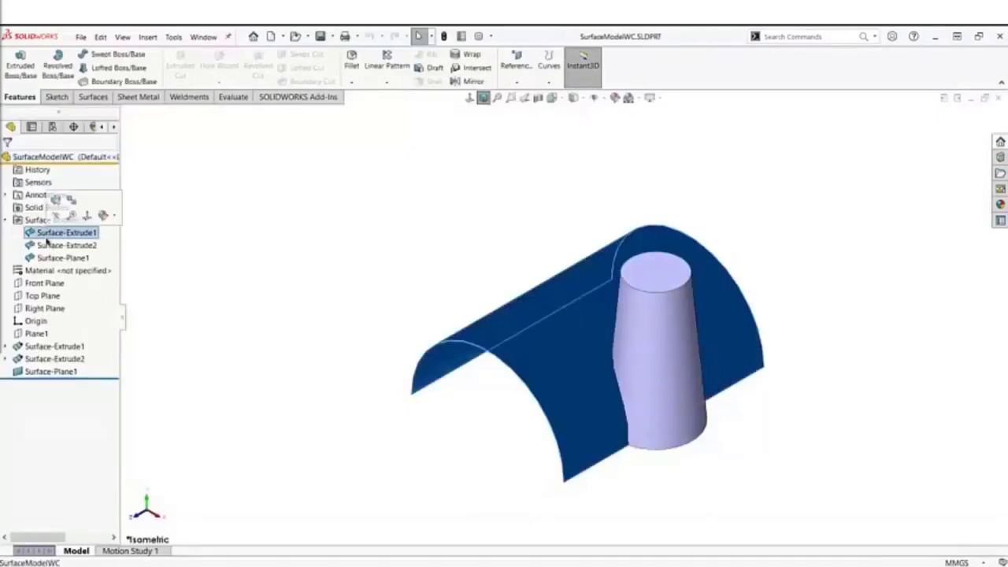
left_click(41, 259)
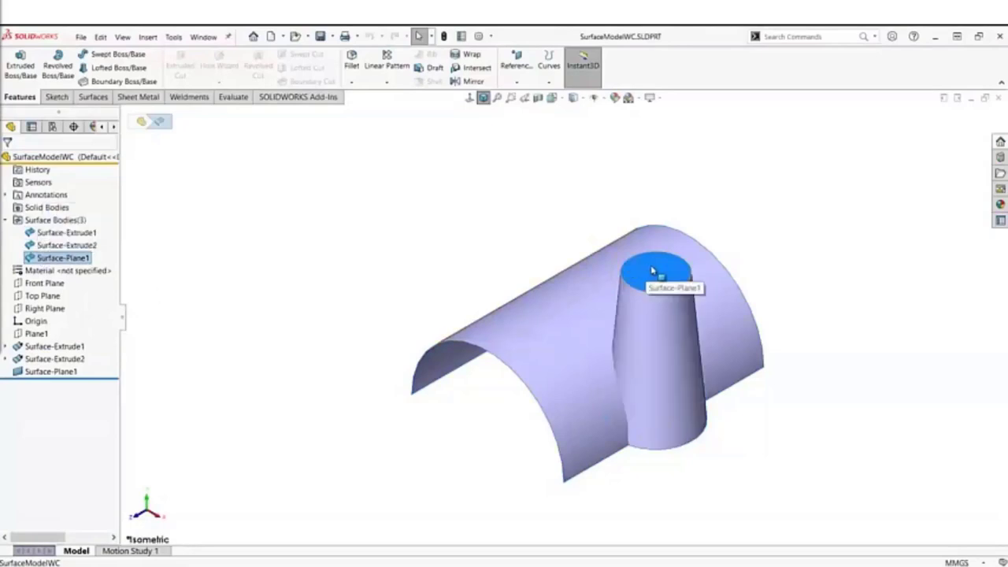
left_click(491, 411)
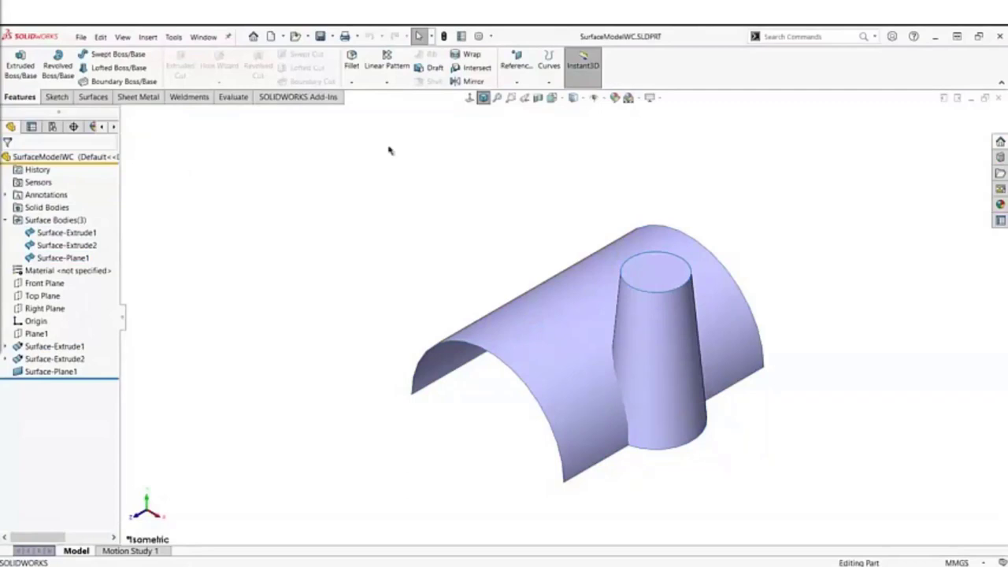
- Create a curve through reference points joining the two lower corner vertices at the arched surface's front open end
left_click(554, 82)
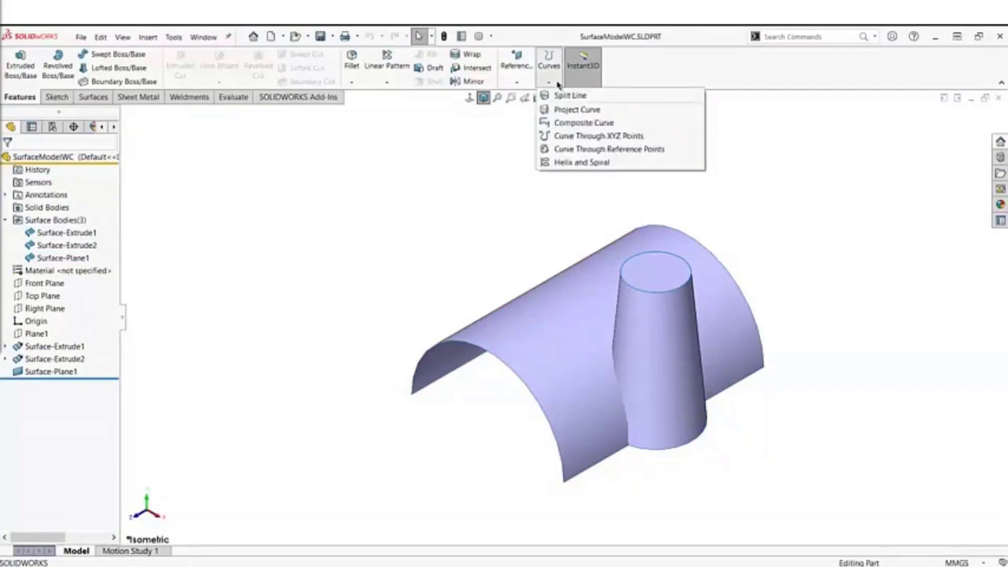
left_click(674, 150)
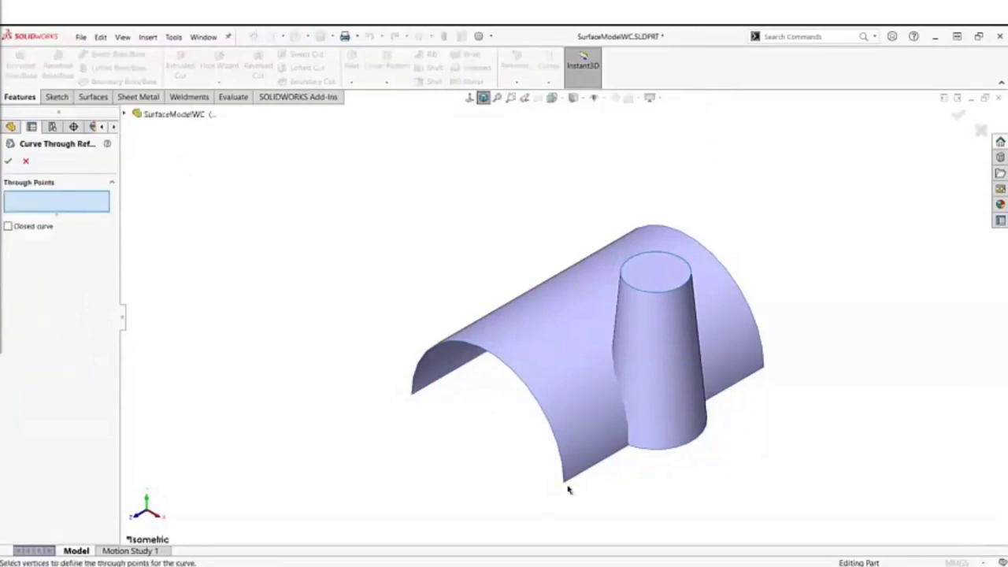
left_click(413, 396)
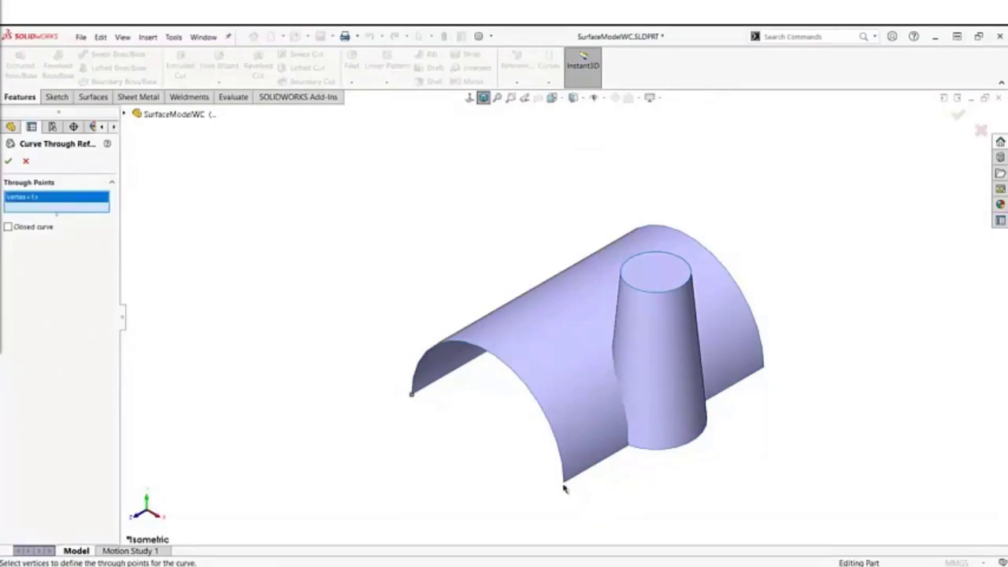
left_click(564, 485)
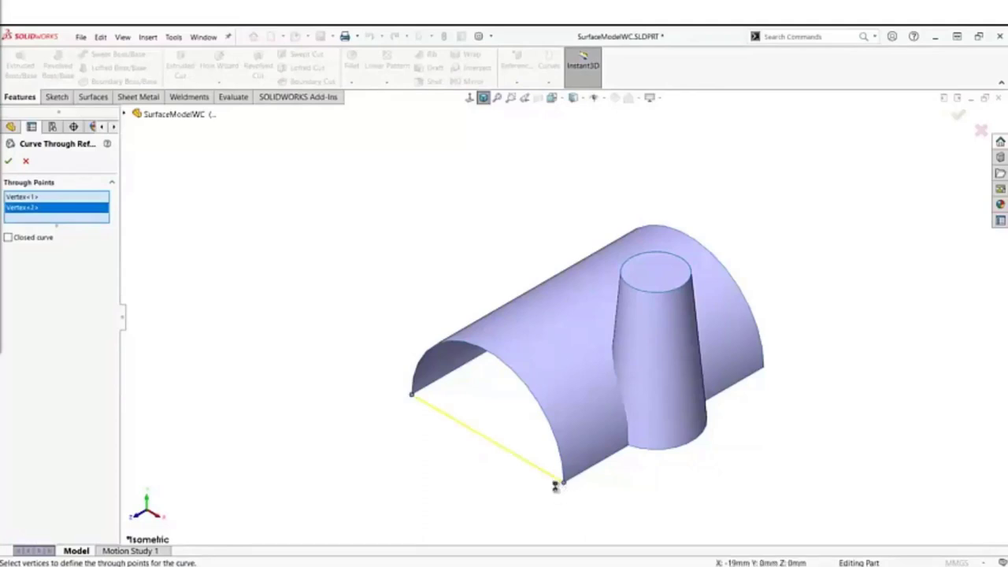
right_click(555, 491)
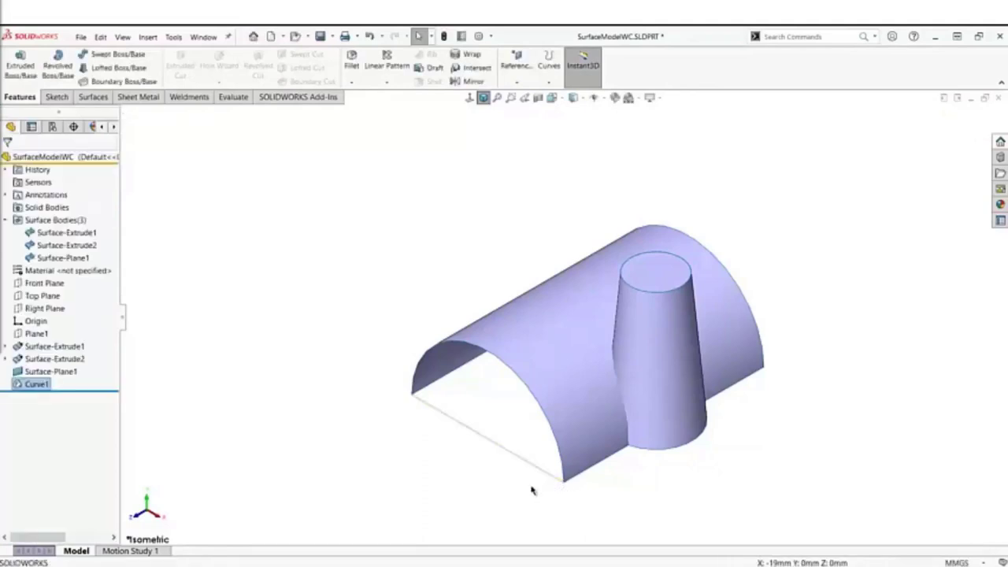
left_click(248, 227)
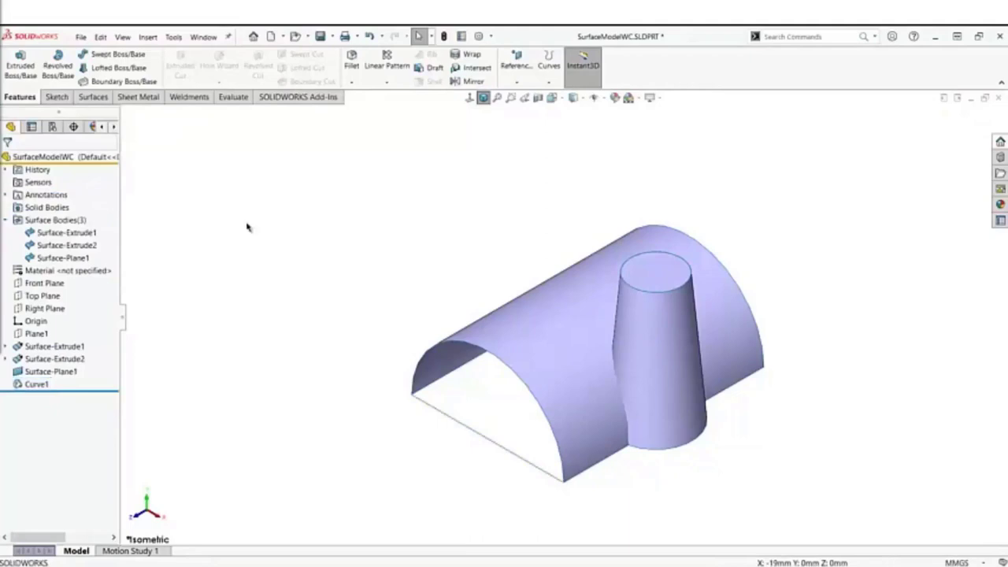
- Close the arched surface's front end with a planar surface spanning its arched edge and the straight bottom curve, and inspect it
left_click(93, 96)
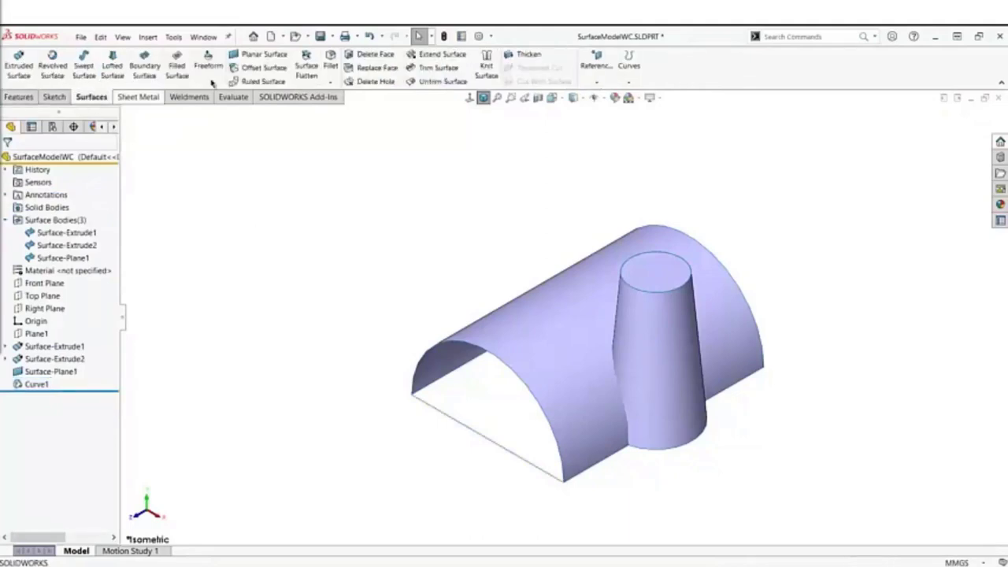
left_click(254, 57)
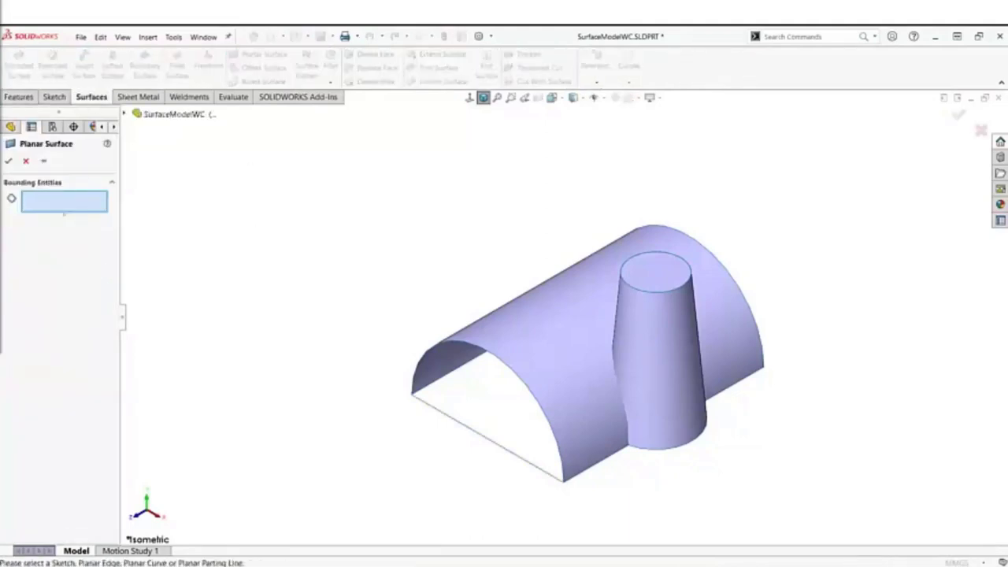
left_click(434, 389)
left_click(423, 367)
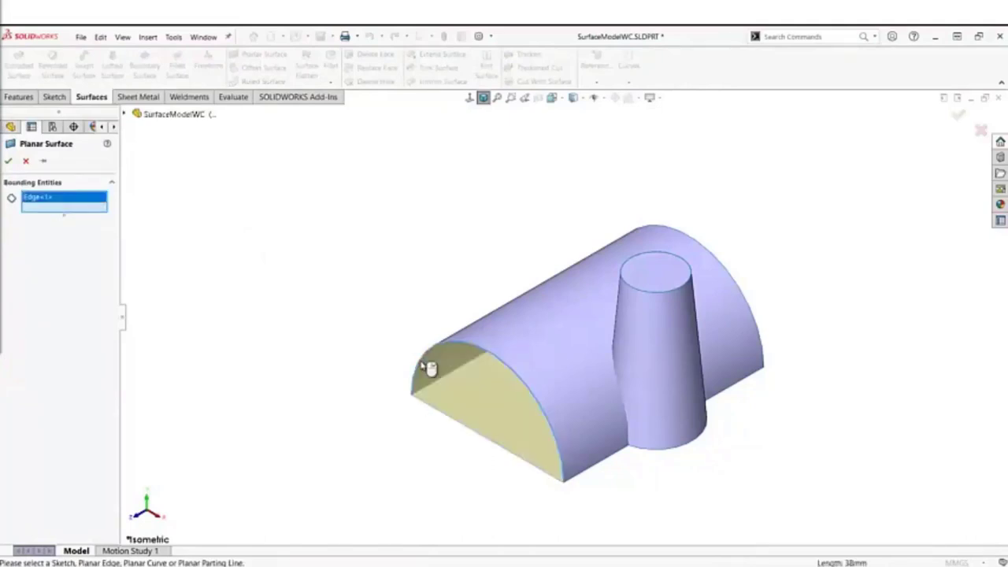
key("Return")
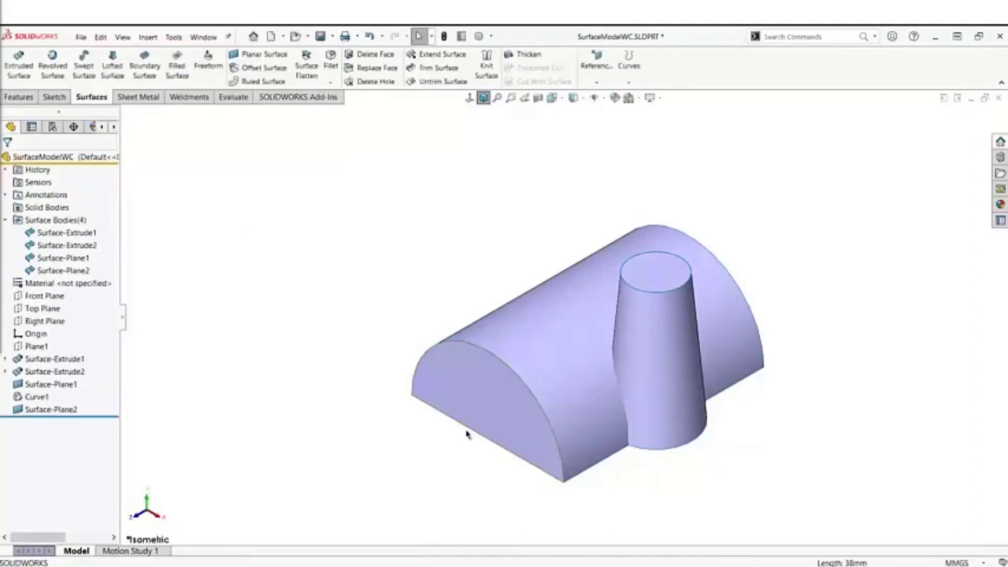
middle_click_drag(621, 472, 580, 349)
key("ctrl+7")
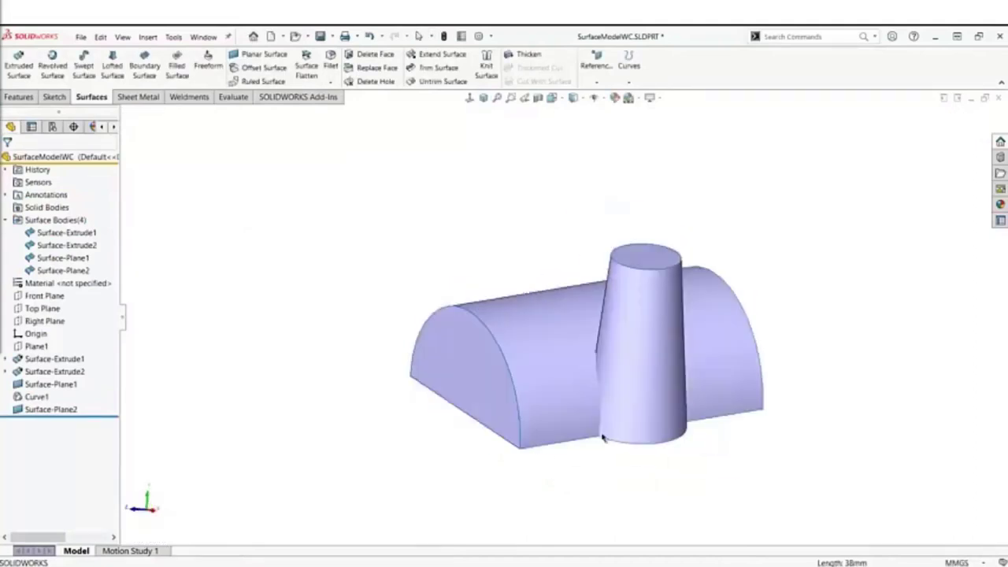
left_click(482, 103)
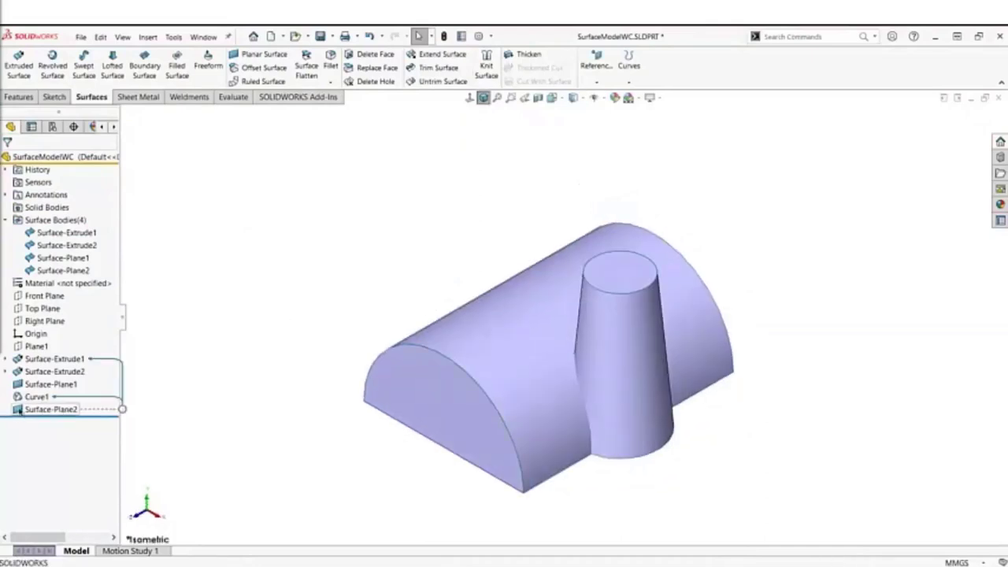
- Delete the front planar surface Surface-Plane2 and the reference-point curve Curve1
left_click(17, 409)
key("Delete")
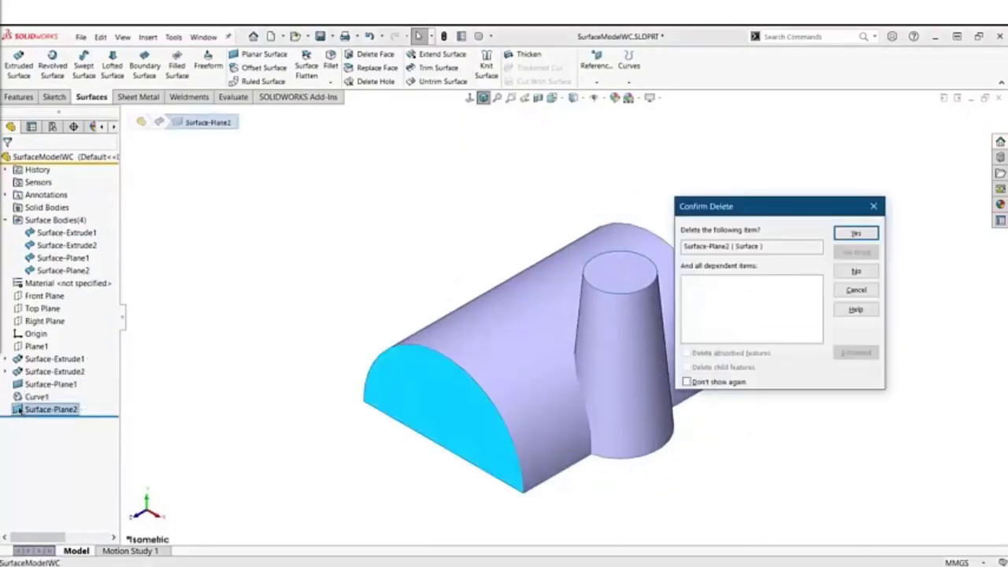
key("Return")
left_click(37, 383)
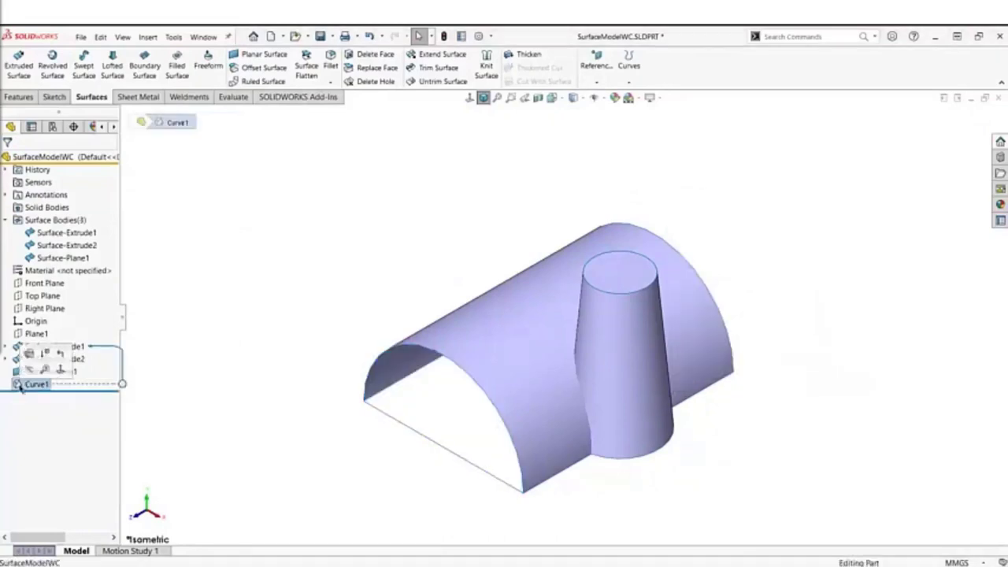
key("Delete")
key("Return")
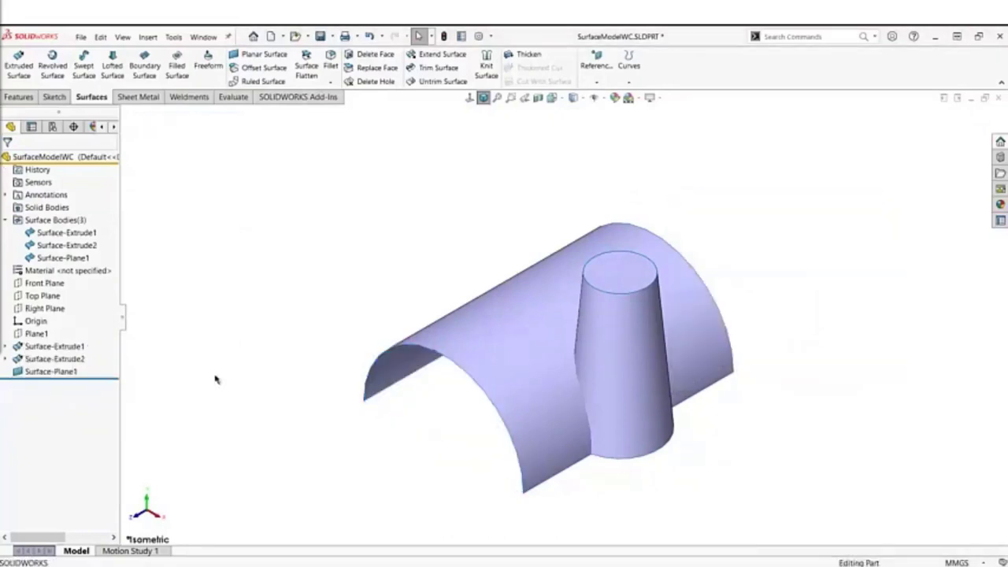
- Sketch a 38 mm line in a new 3D sketch joining the two lower corner vertices of the arched surface's front open end
left_click(55, 96)
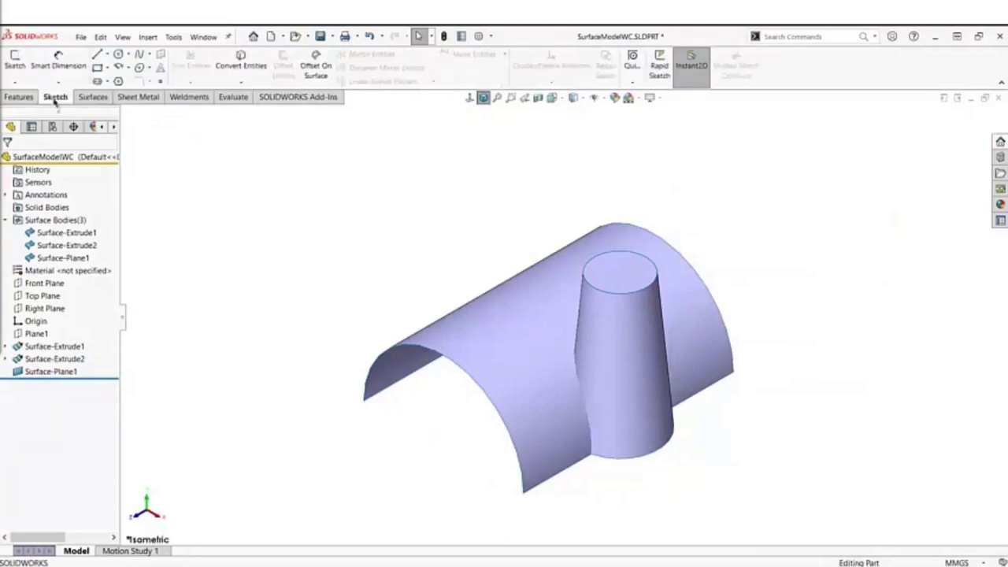
left_click(18, 83)
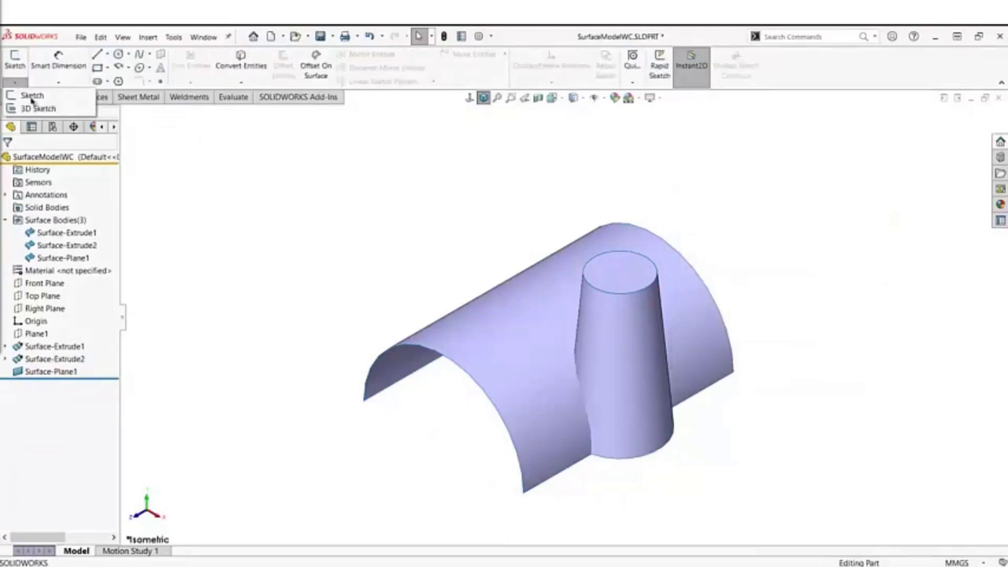
left_click(35, 110)
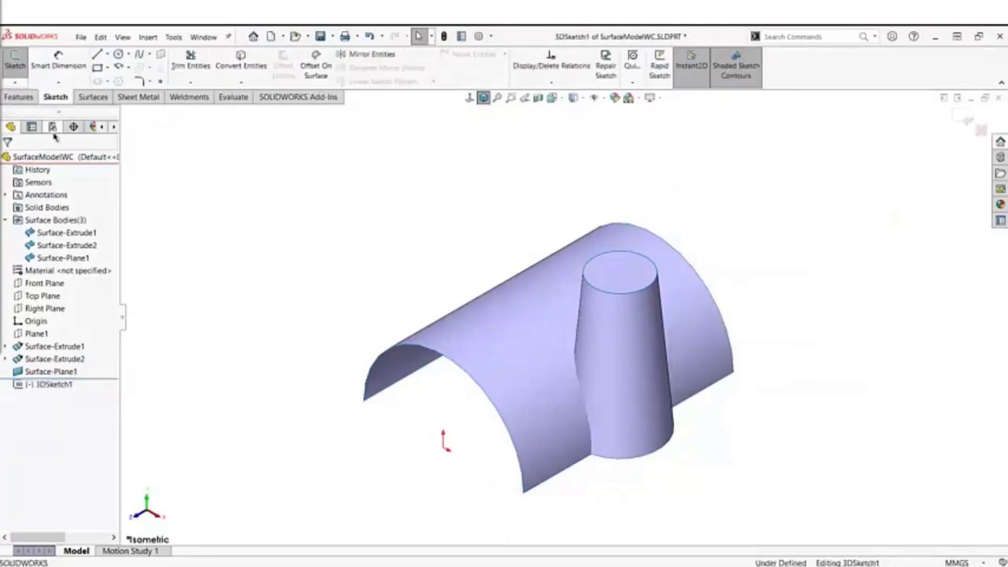
left_click(97, 55)
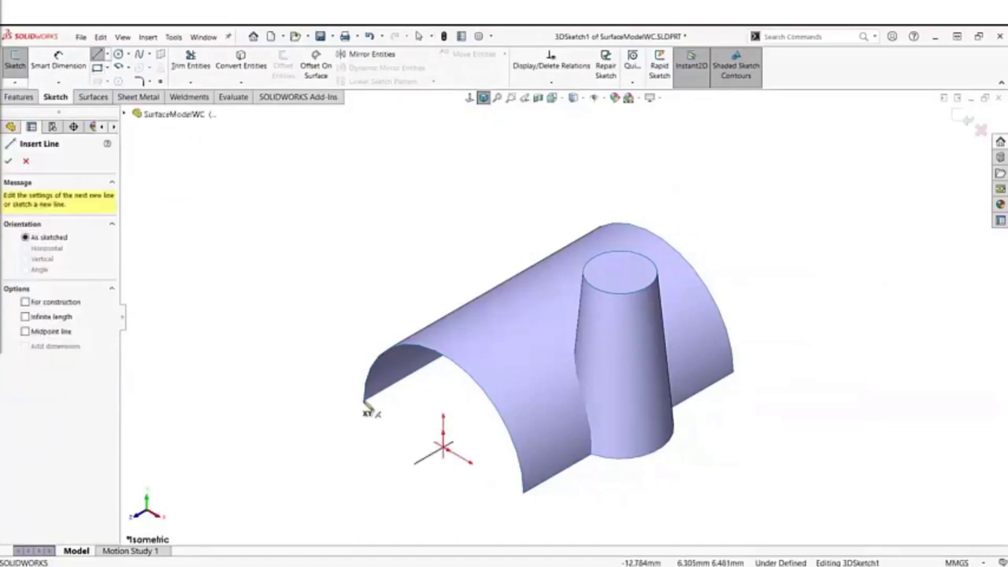
left_click(363, 402)
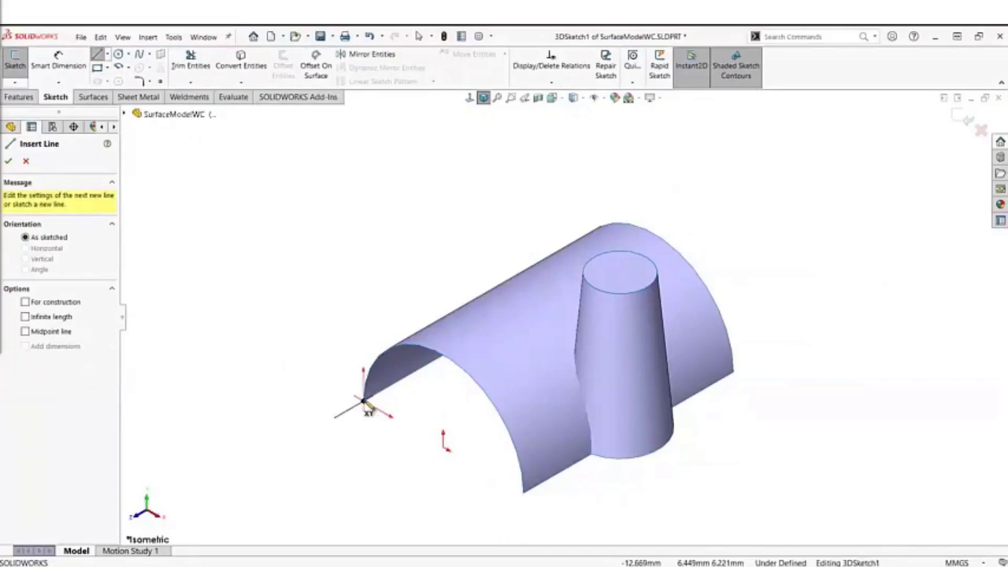
left_click(524, 497)
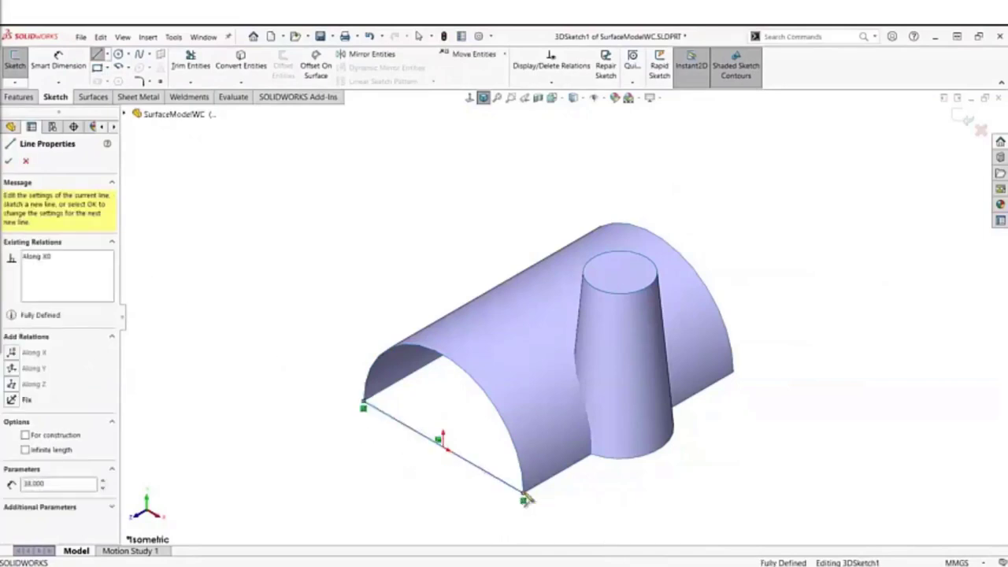
right_click(442, 443)
left_click(462, 500)
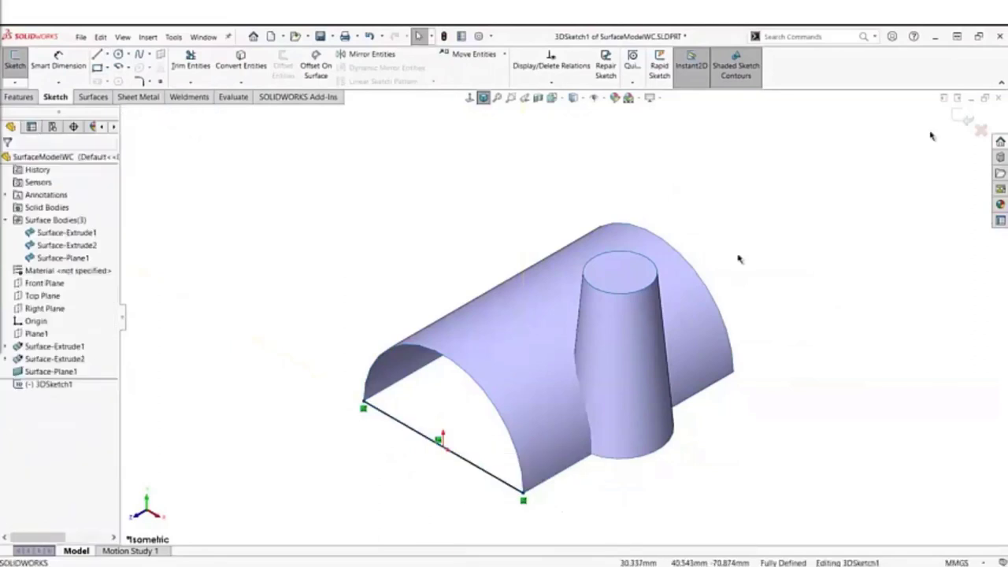
left_click(962, 117)
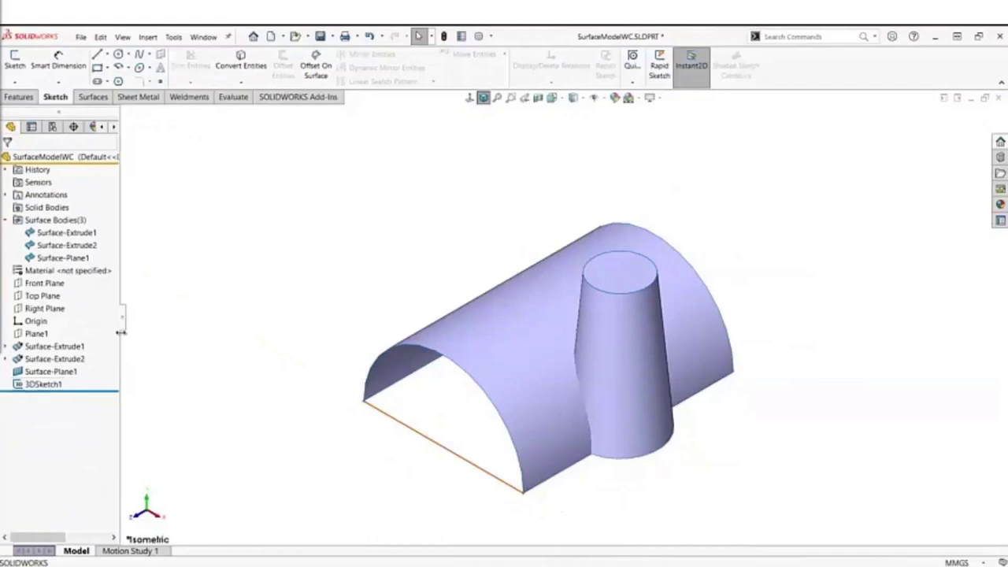
- Close the arched surface's front end with a filled surface bounded by the 3D sketch line and the arched edge, and inspect it
left_click(92, 96)
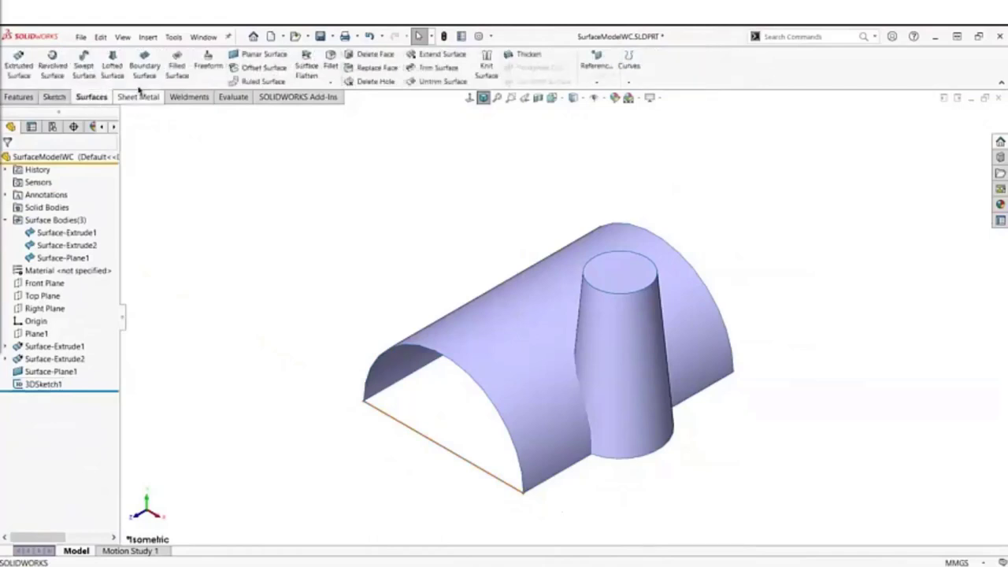
left_click(176, 71)
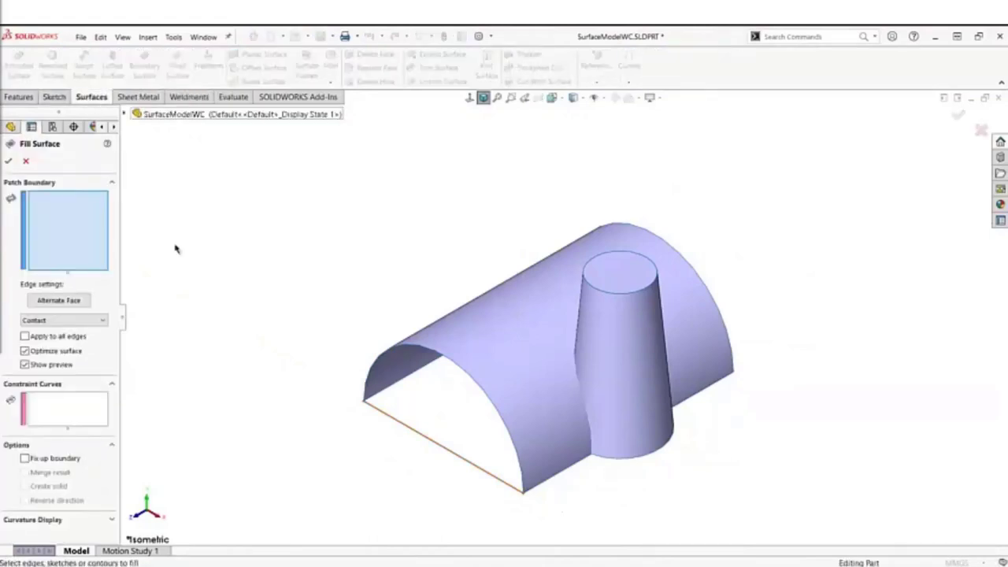
left_click(390, 415)
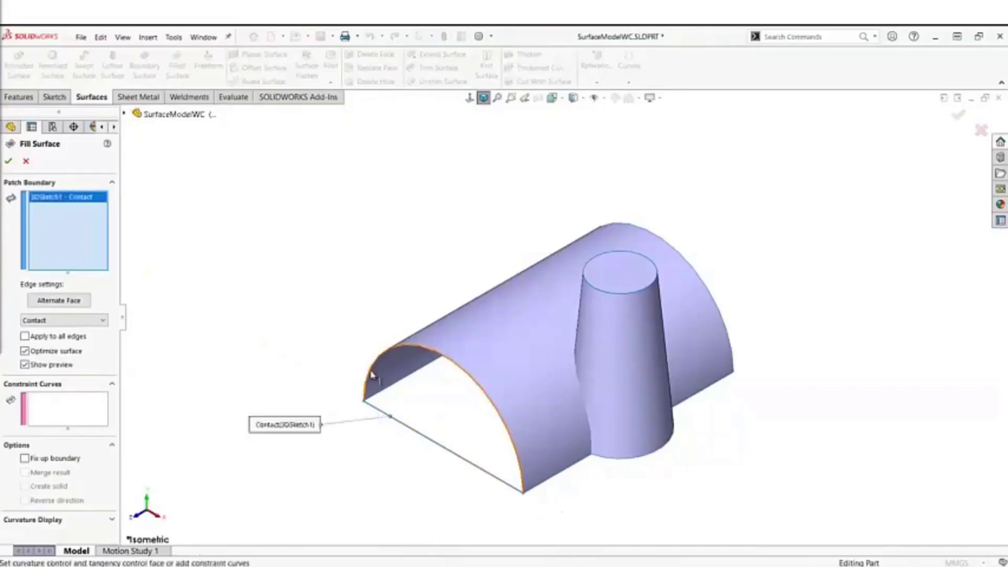
left_click(376, 373)
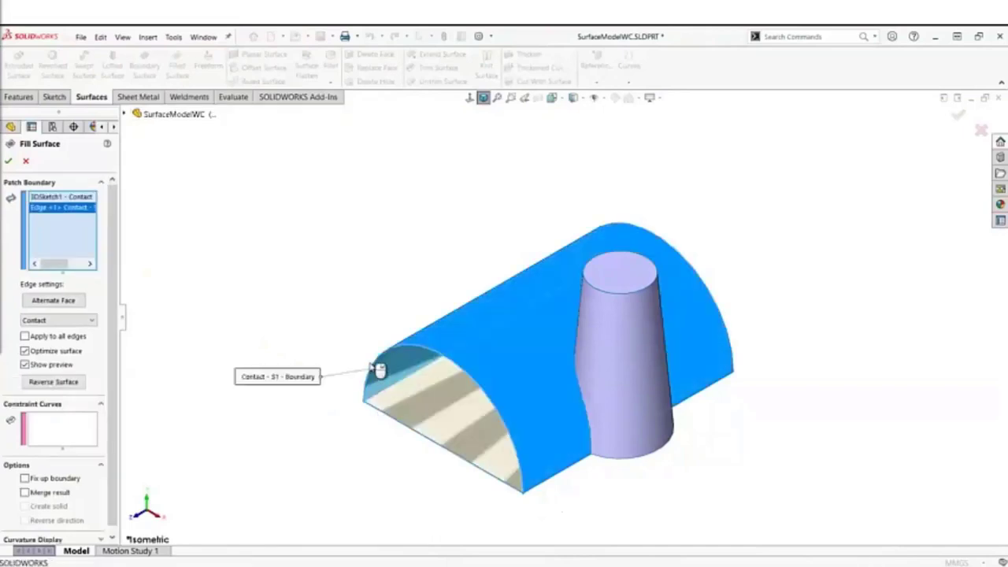
right_click(367, 353)
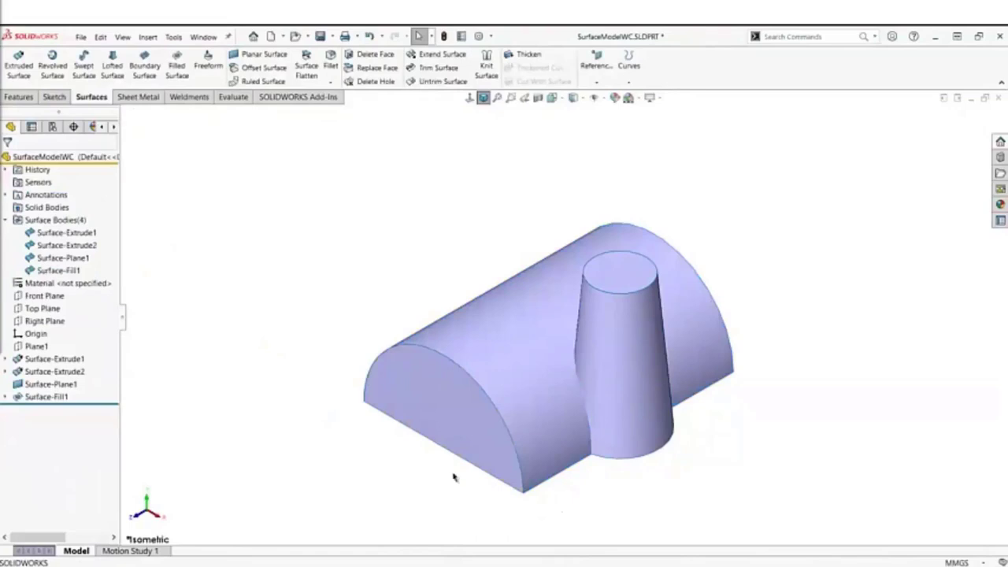
middle_click_drag(454, 475, 465, 350)
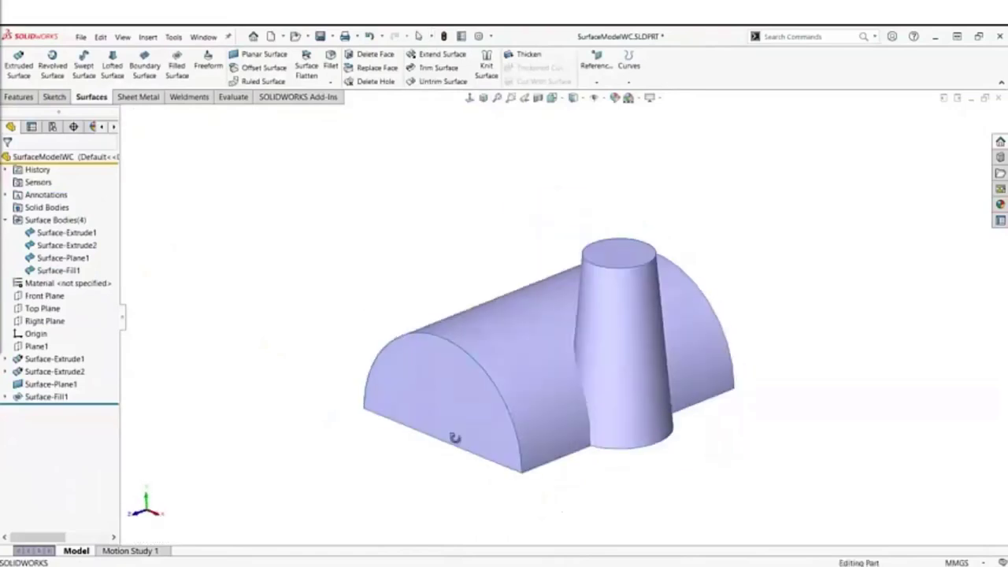
left_click(484, 98)
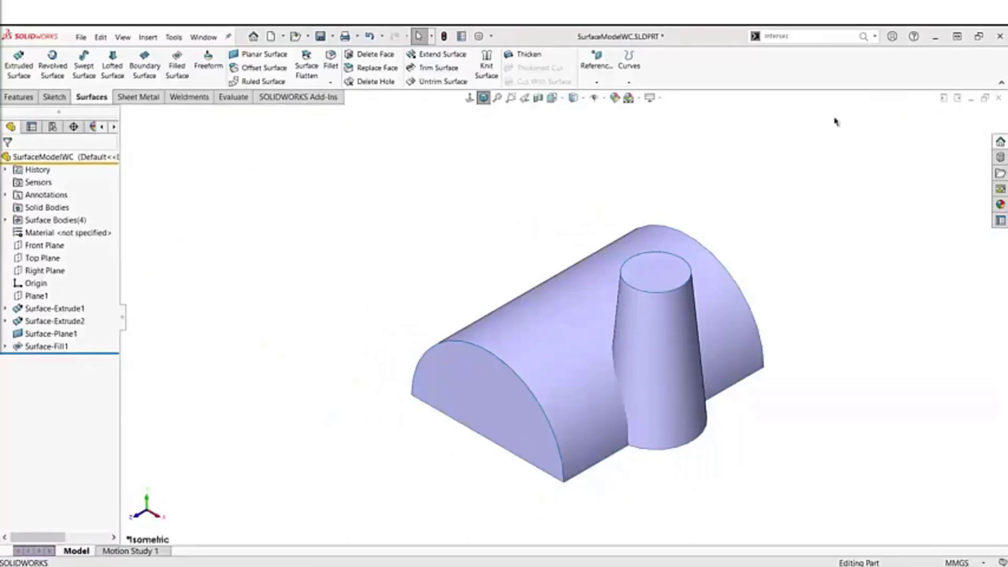
- Close the surface model and open the part WroughtIronWC.SLDPRT
left_click(999, 98)
left_click(480, 312)
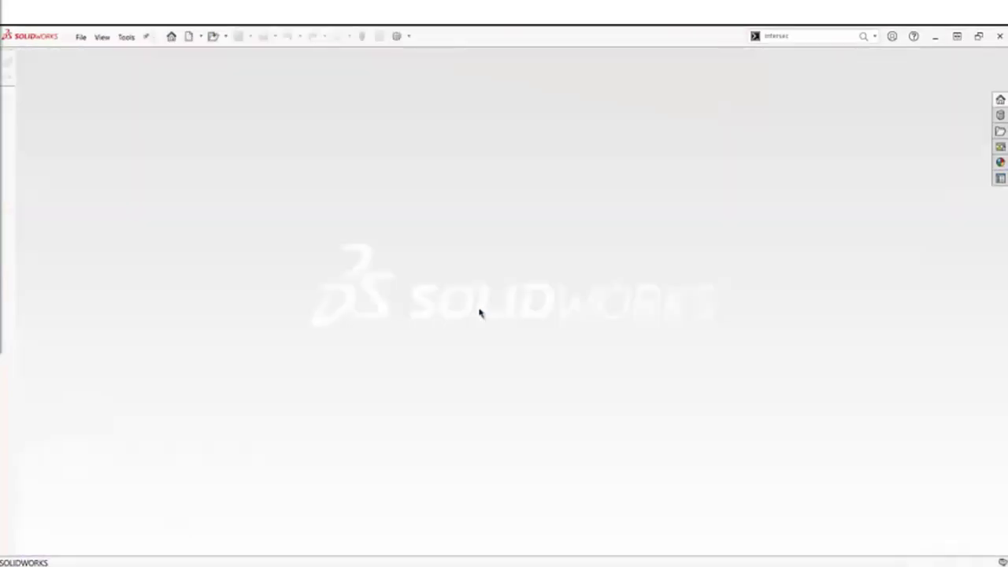
left_click(213, 36)
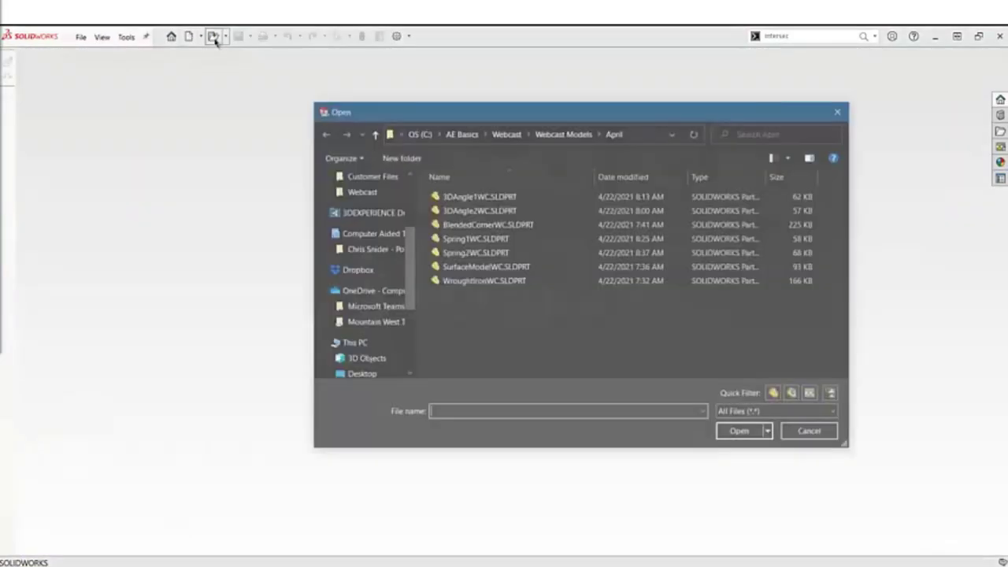
left_click(459, 282)
double_click(459, 282)
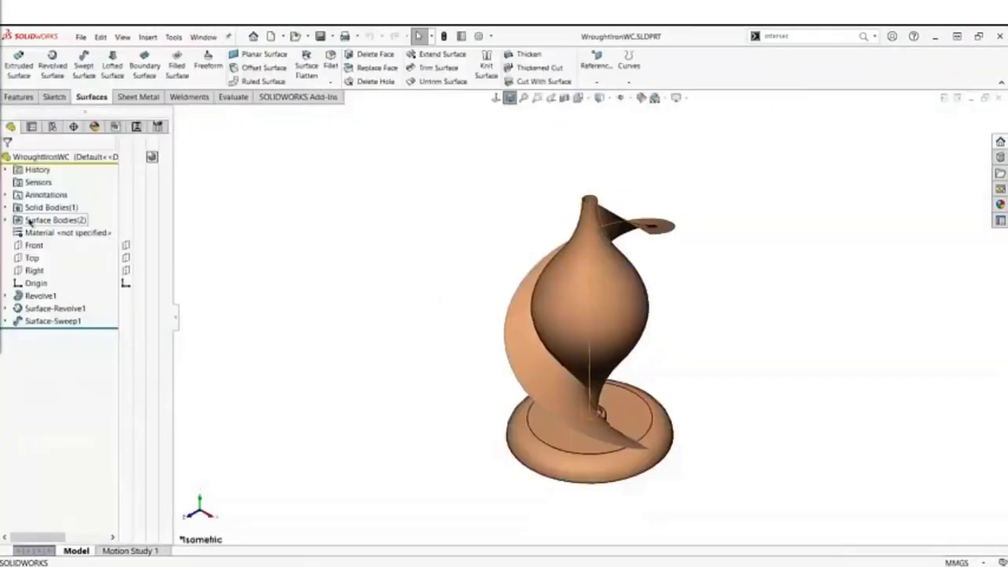
- List the solid and surface bodies, highlight Revolve1, Surface-Revolve1 and Surface-Sweep1 in the model, and examine the part from several angles
left_click(6, 207)
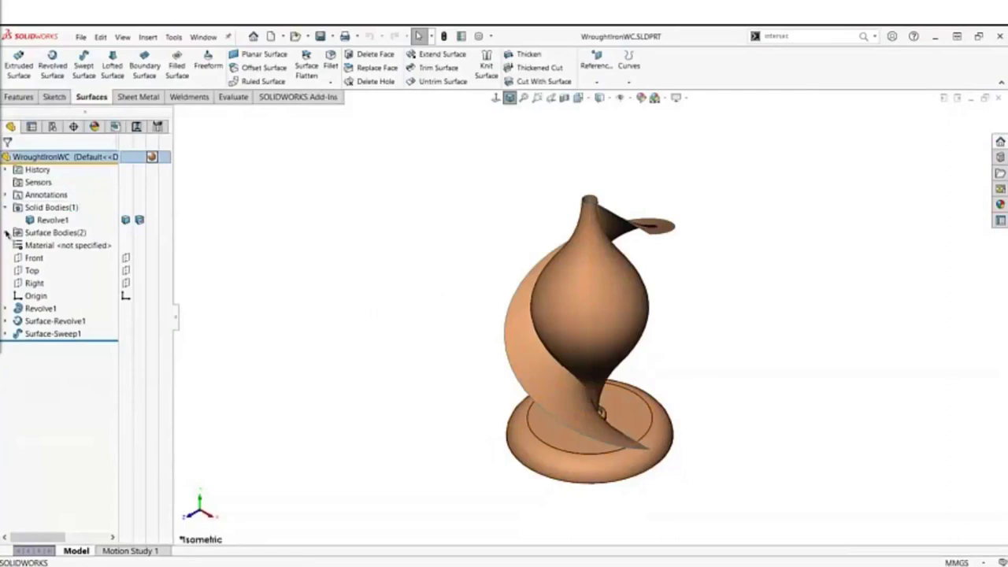
left_click(6, 233)
left_click(51, 220)
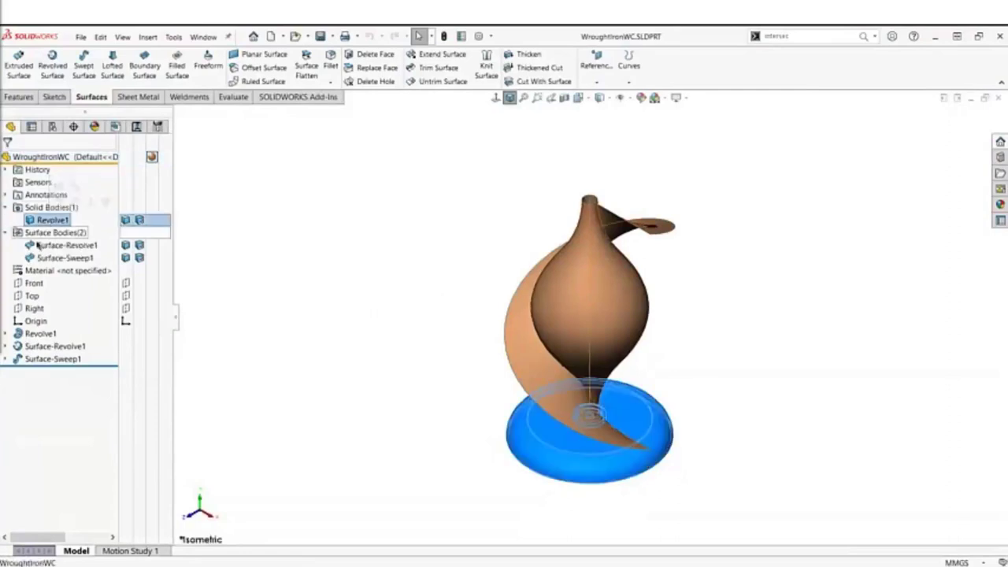
left_click(33, 246)
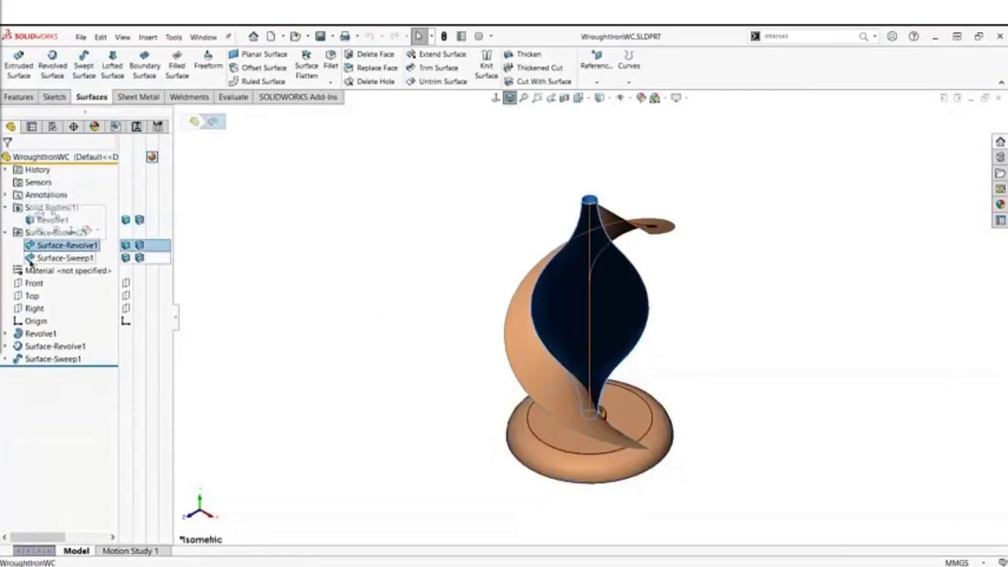
left_click(32, 259)
scroll(390, 307, "down", 2)
middle_click_drag(390, 308, 877, 358)
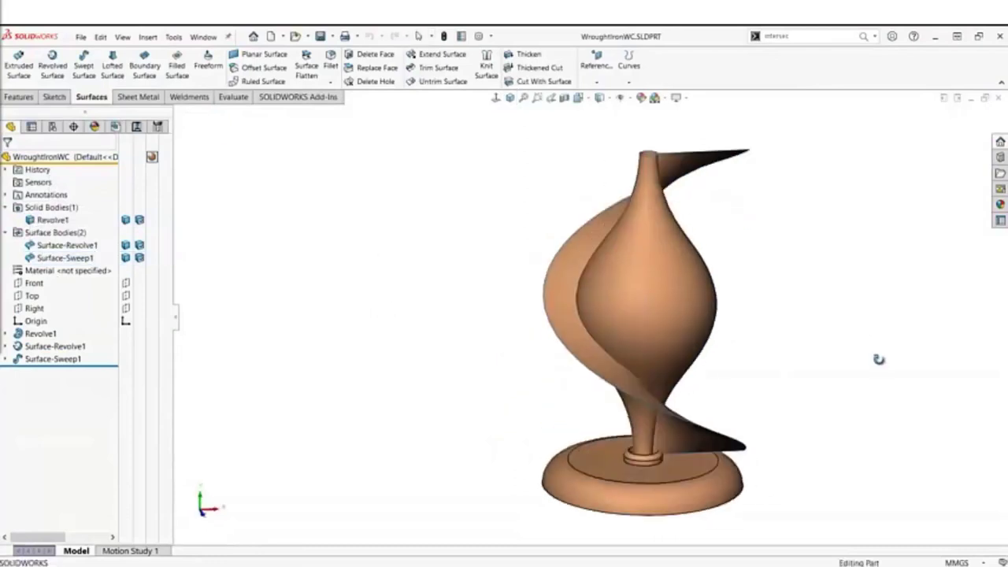
left_click(510, 98)
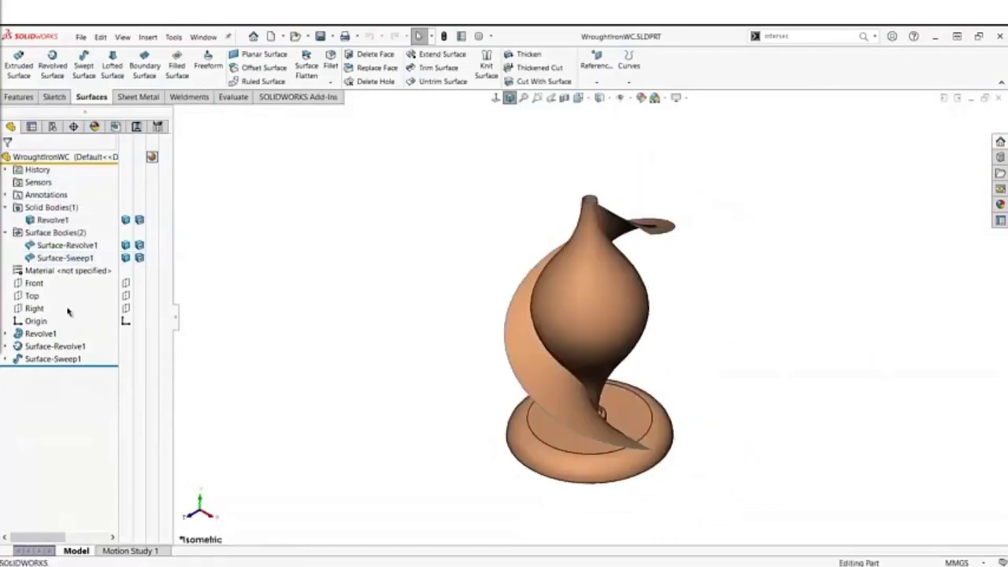
- Create a 3D sketch containing the intersection curve between the Surface-Revolve1 and Surface-Sweep1 bodies
left_click(55, 245)
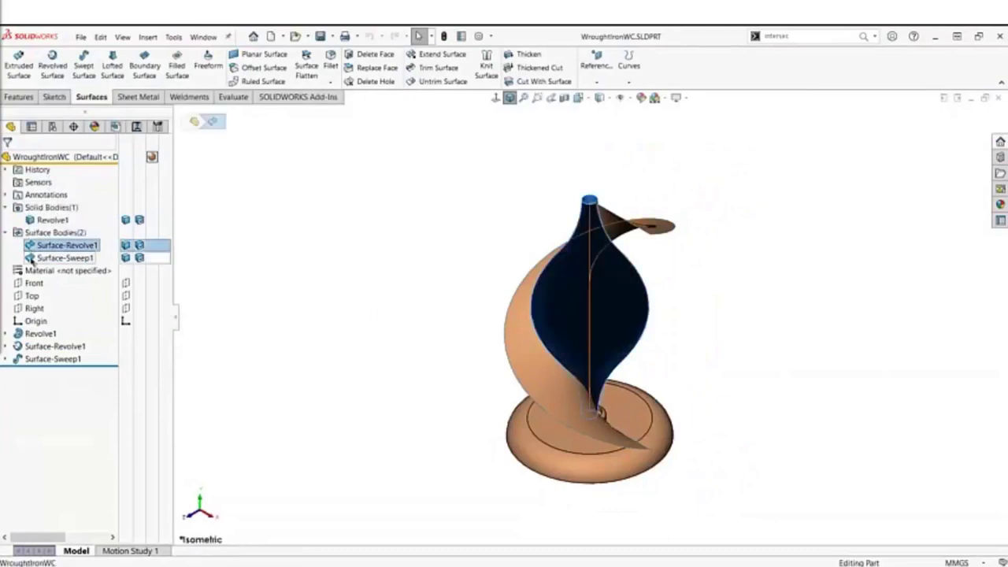
left_click(32, 259, "ctrl")
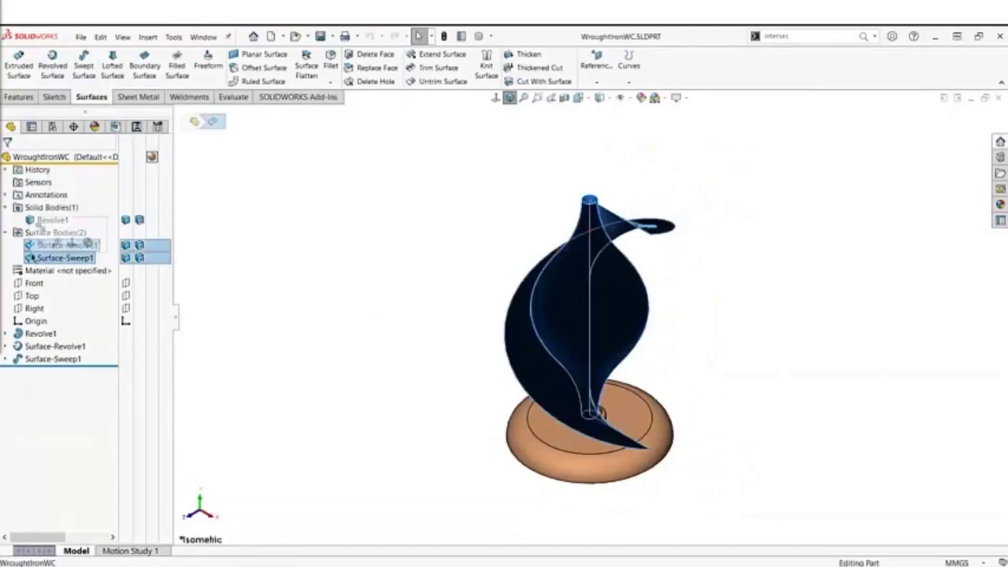
left_click(628, 82)
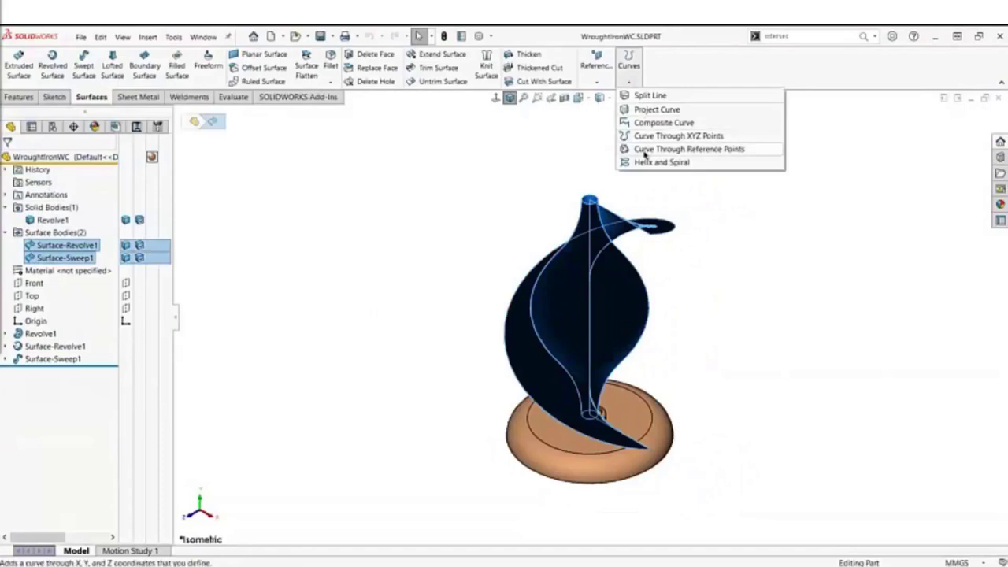
left_click(665, 76)
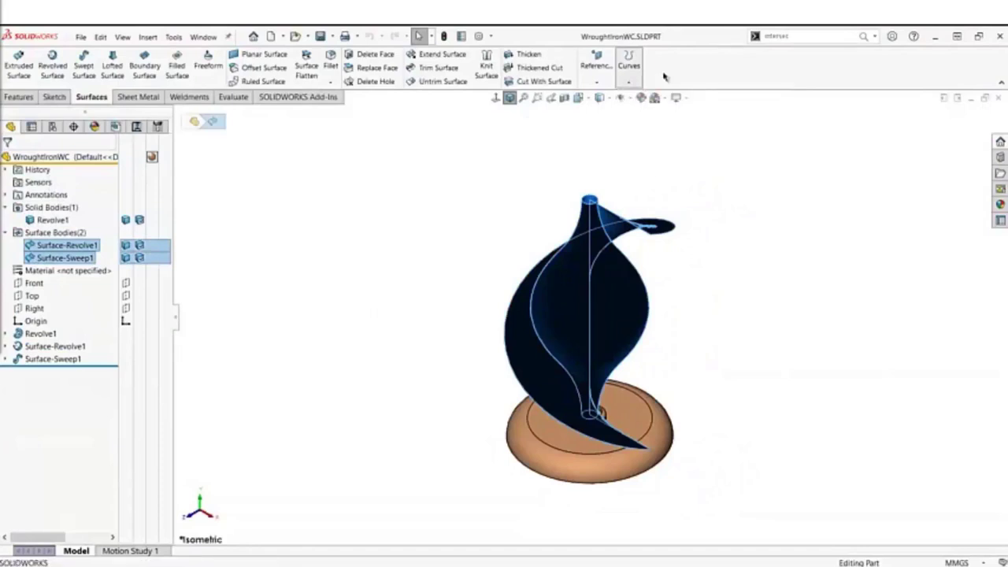
left_click(66, 99)
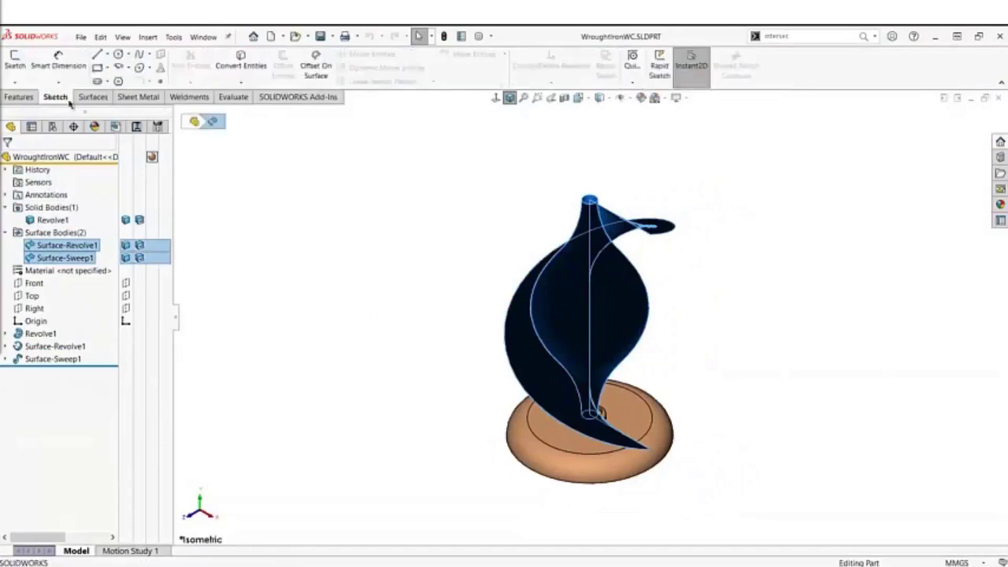
left_click(244, 82)
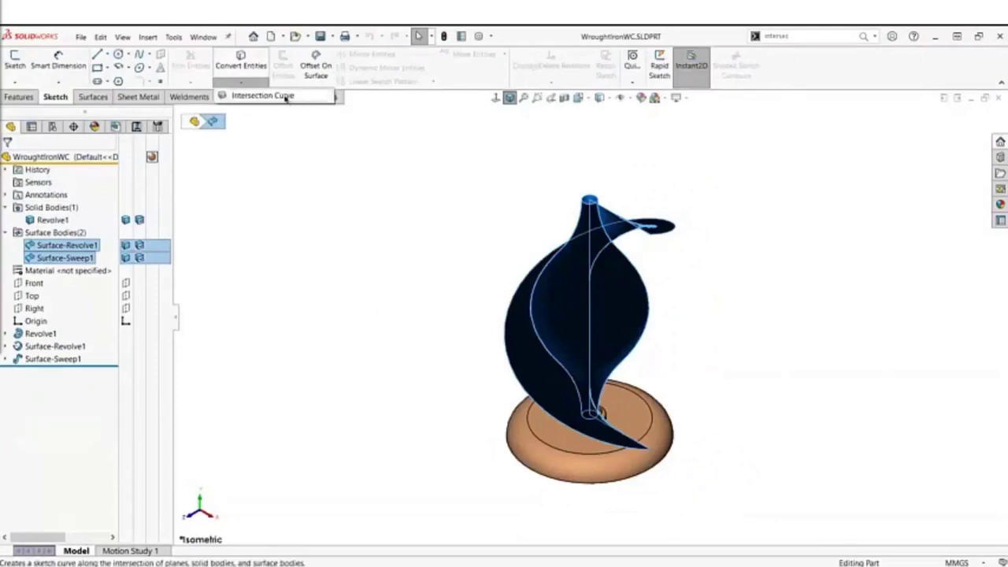
left_click(285, 97)
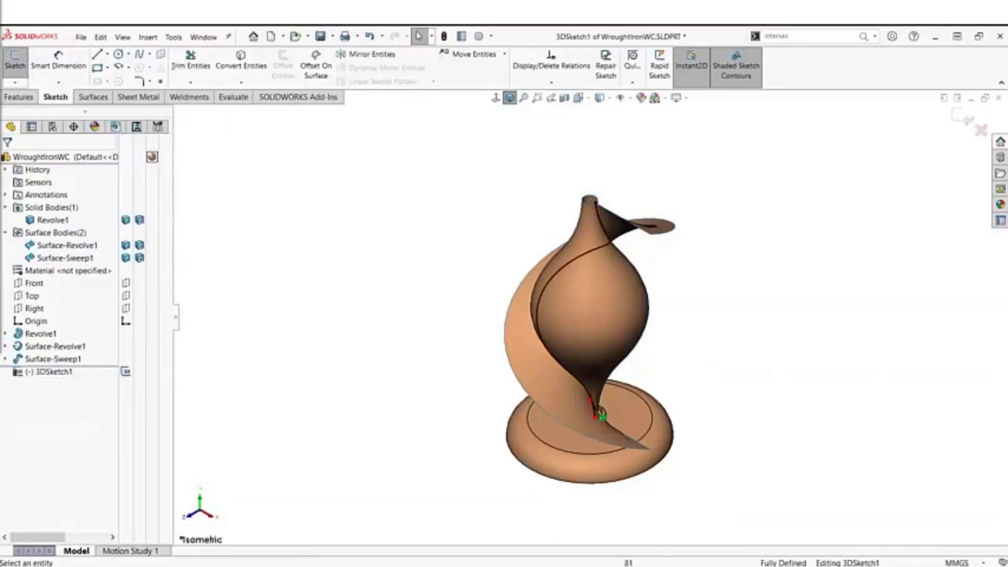
left_click(957, 116)
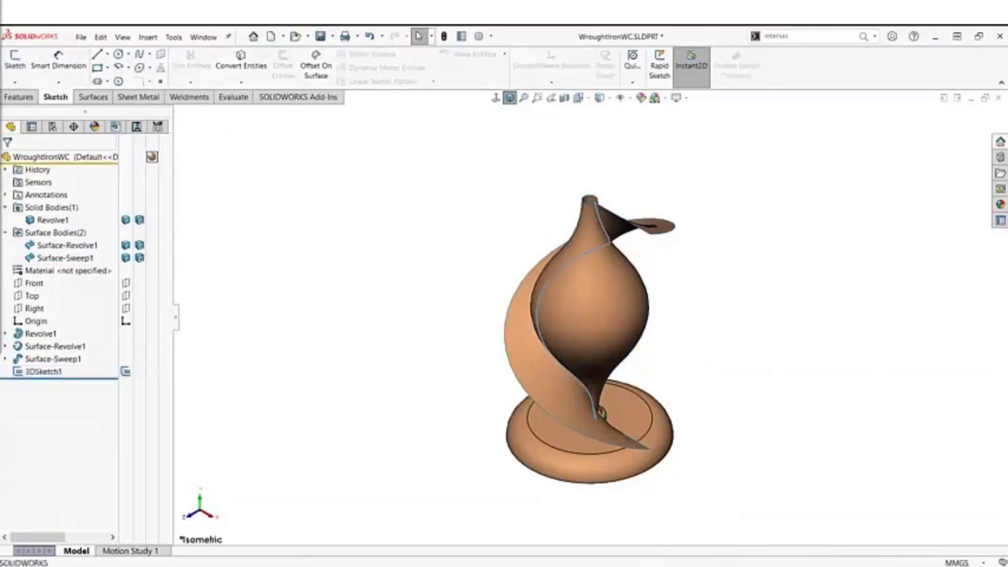
- Rename the intersection curve's 3D sketch as Path
left_click(45, 372)
left_click(44, 372)
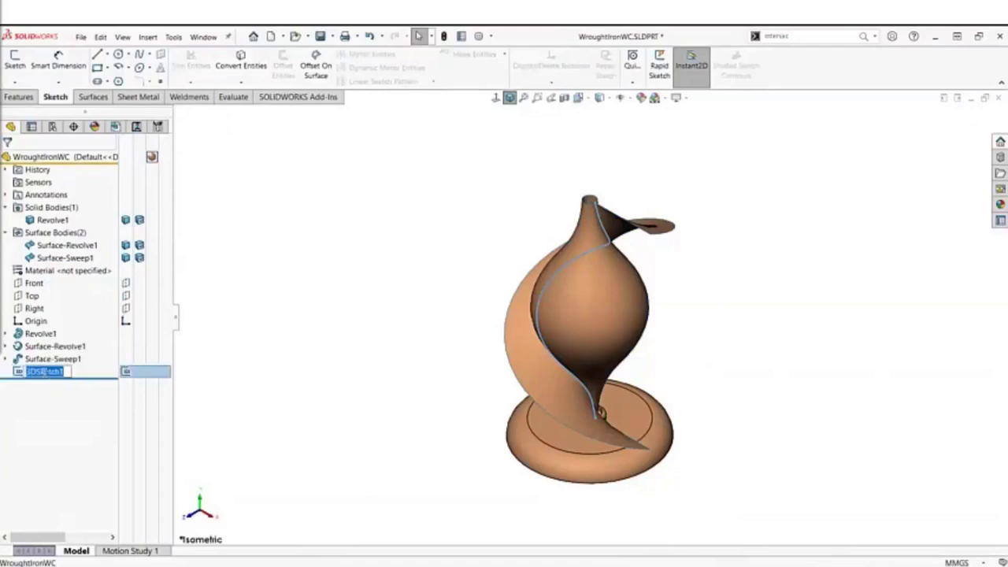
type("h2")
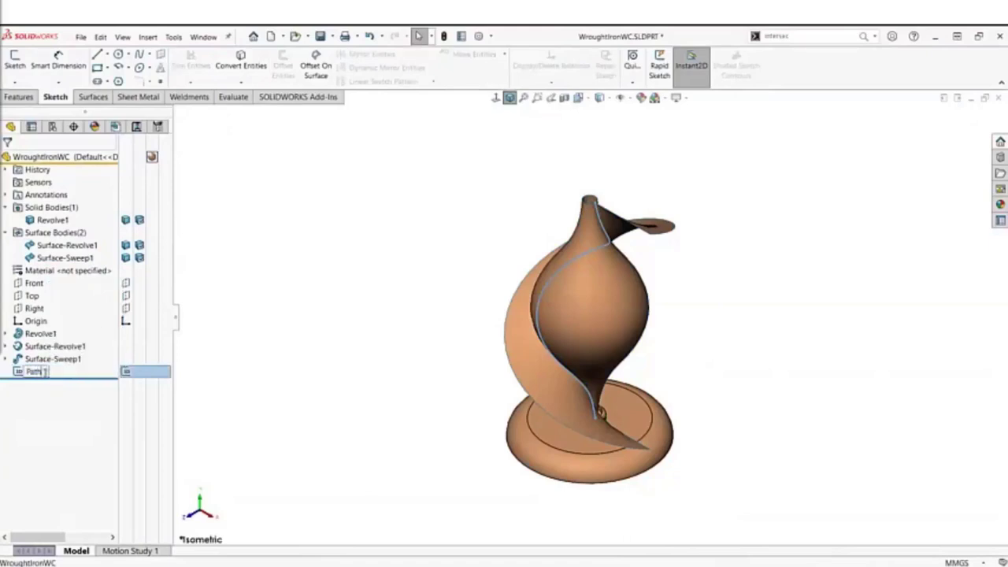
key("Return")
left_click(229, 403)
- Hide the surface bodies Surface-Revolve1 and Surface-Sweep1
right_click(39, 248)
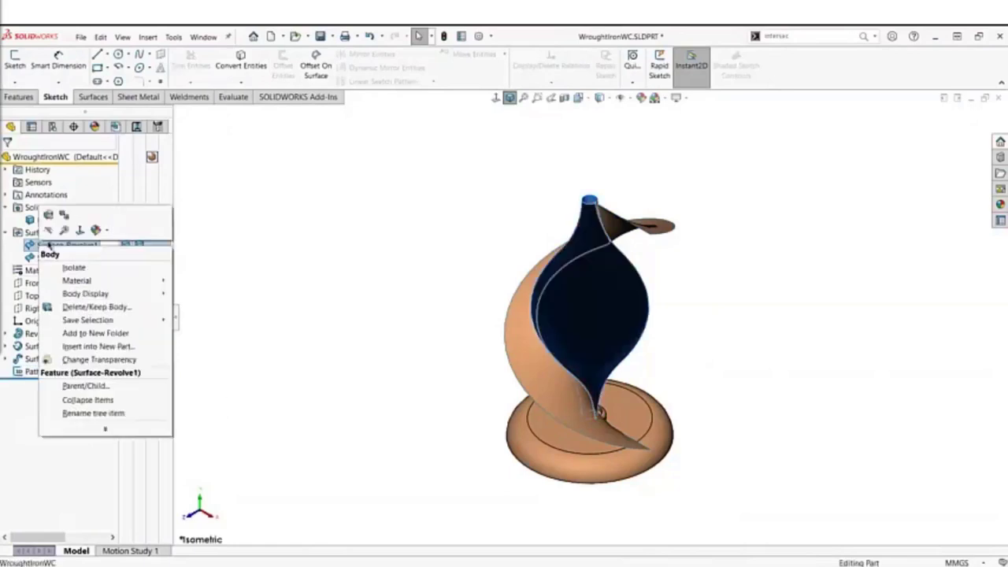
left_click(37, 228)
right_click(39, 258)
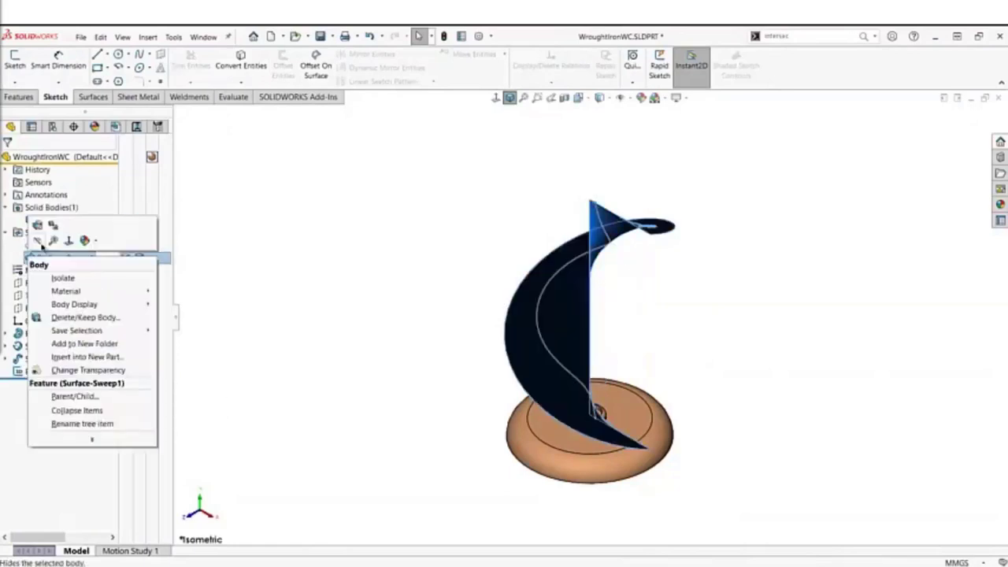
left_click(39, 242)
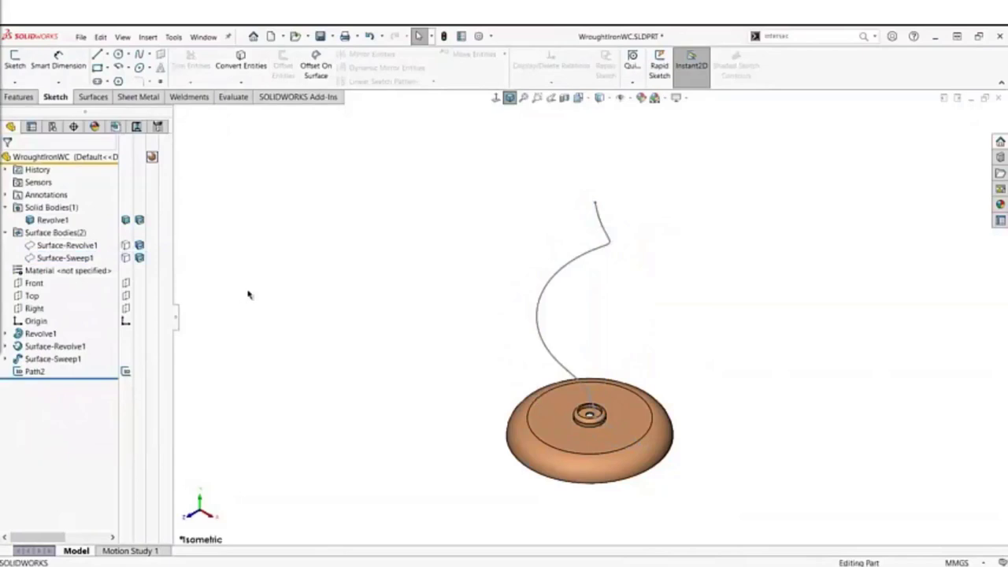
- Sweep a 6 mm diameter circular profile along the Path2 sketch as a solid, with Align with end faces enabled
left_click(20, 96)
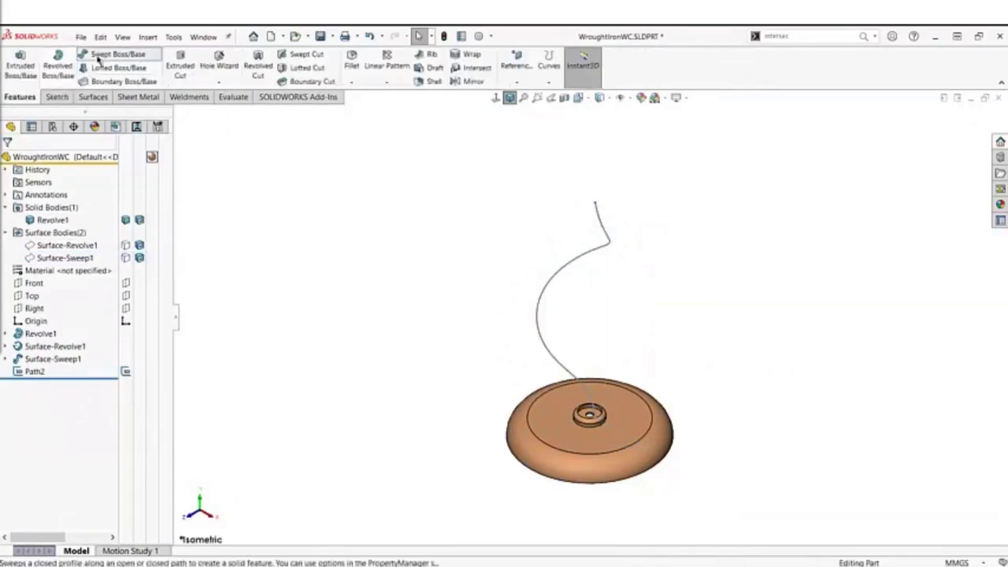
left_click(98, 58)
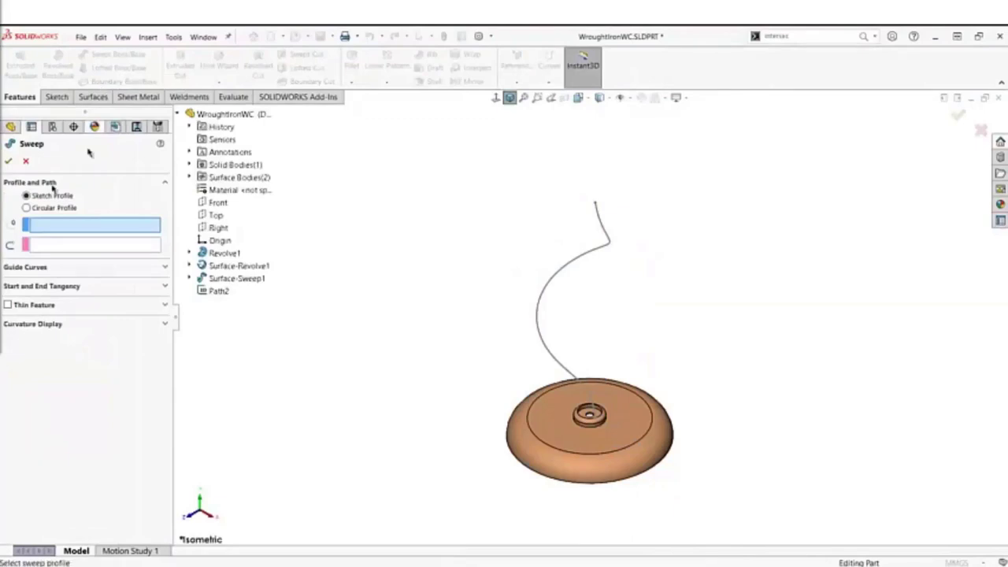
left_click(26, 208)
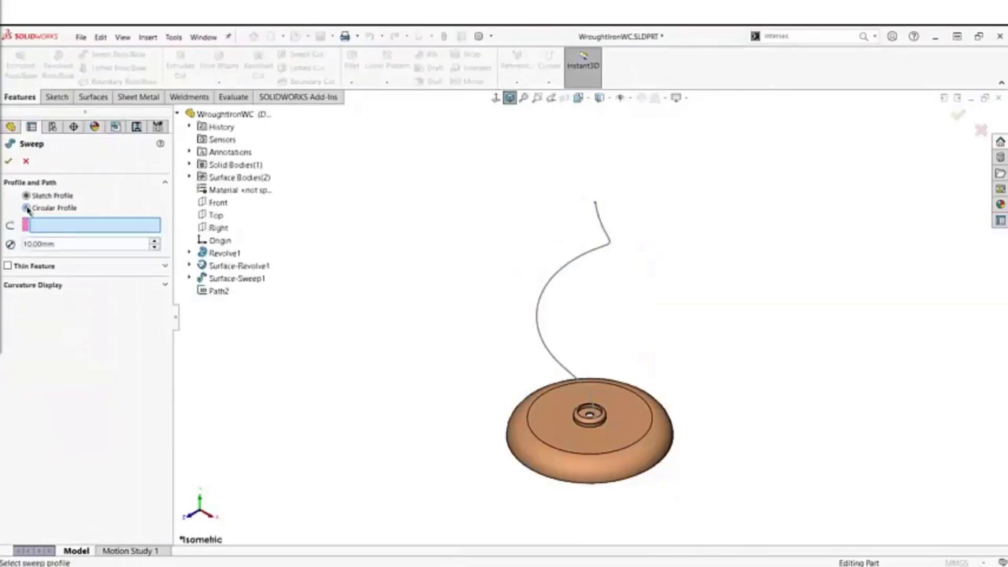
double_click(51, 248)
type("6")
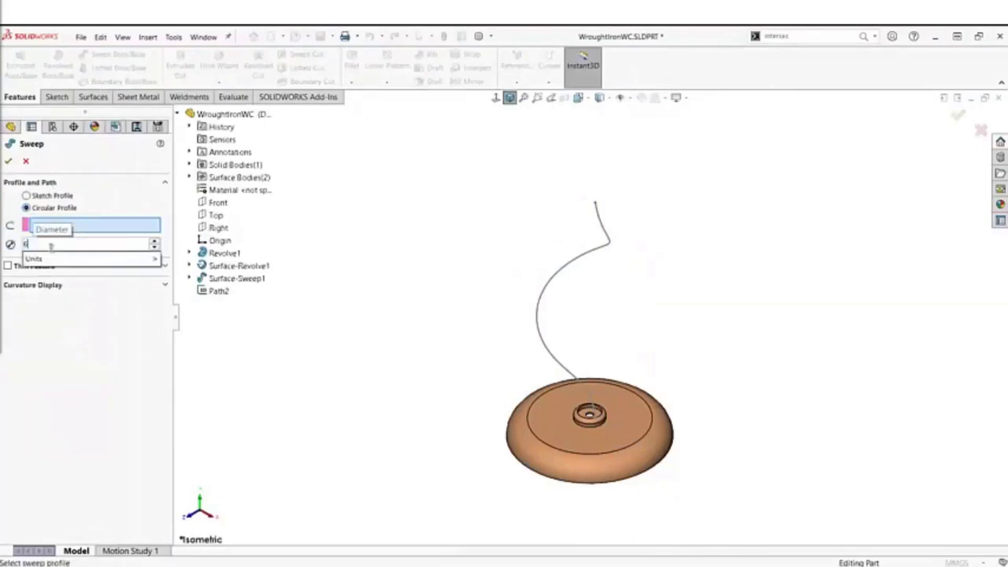
key("Return")
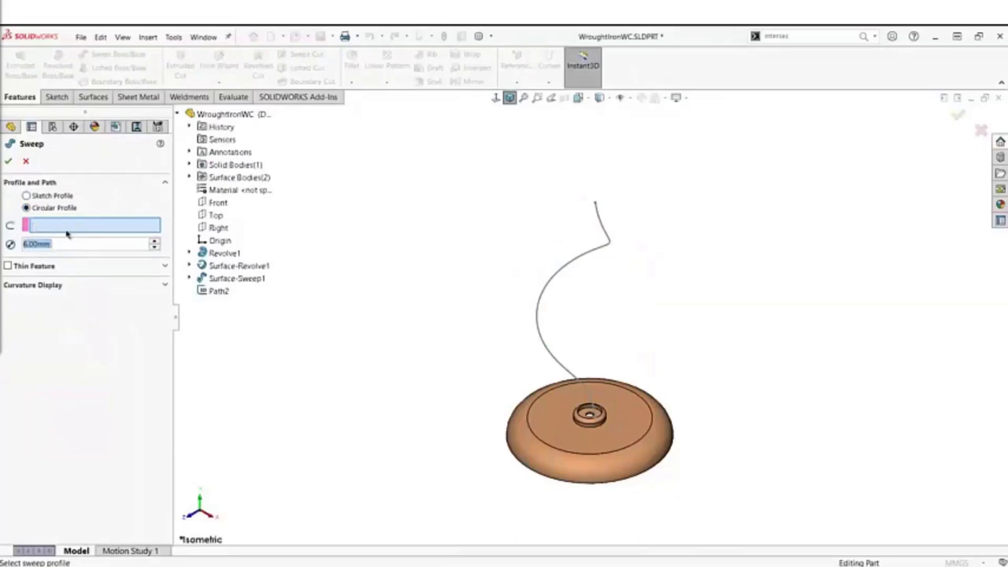
left_click(218, 291)
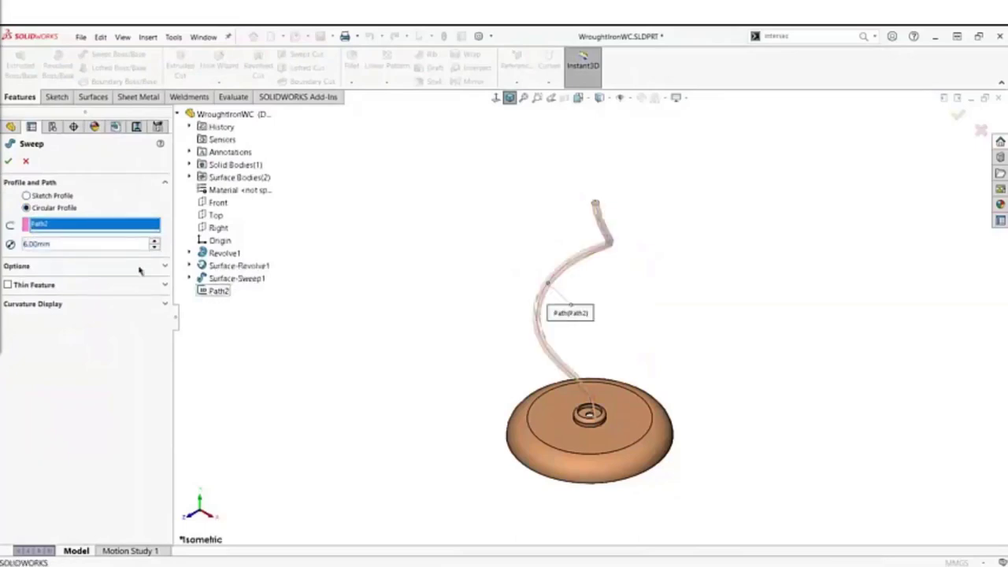
left_click(164, 267)
left_click(26, 324)
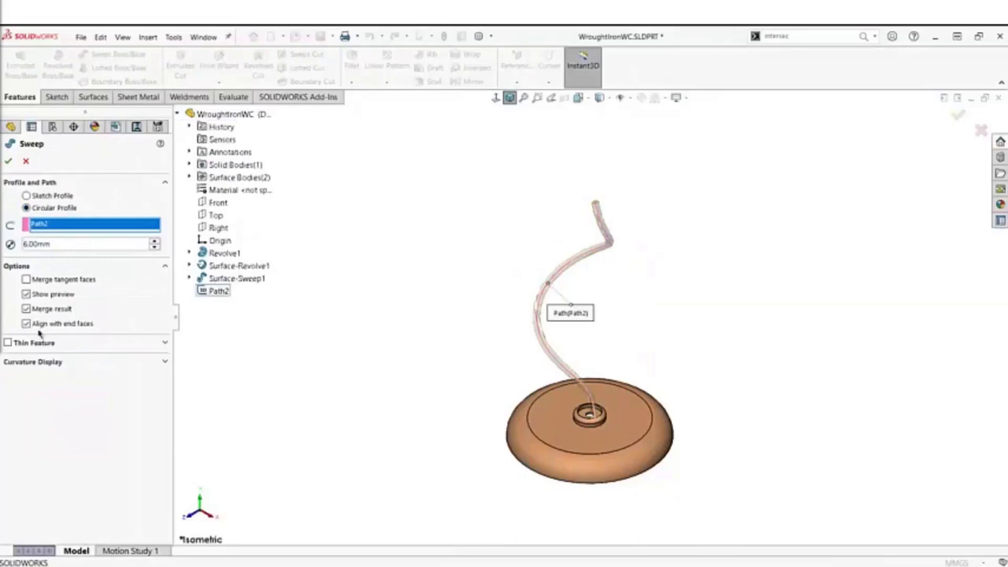
left_click(8, 162)
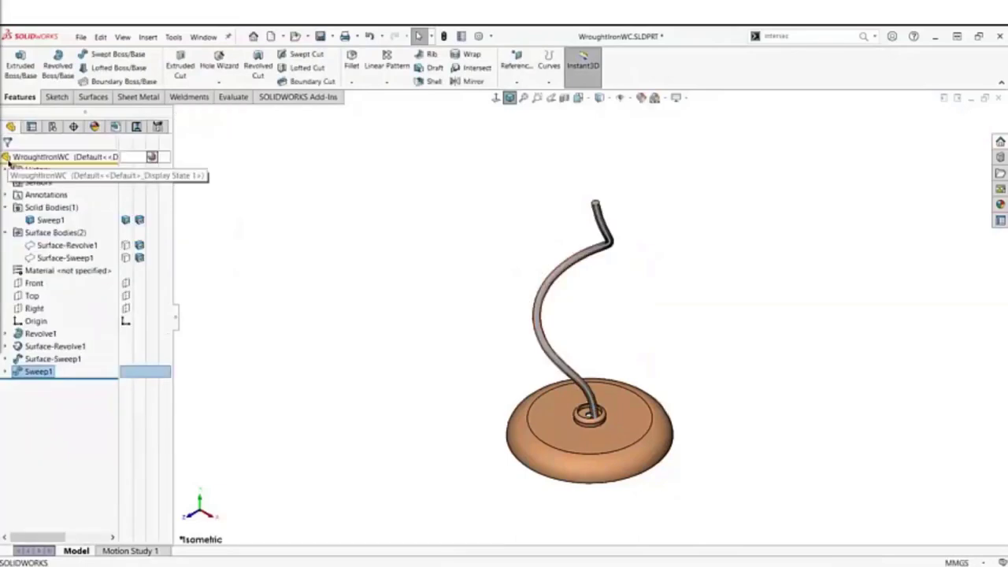
left_click(197, 285)
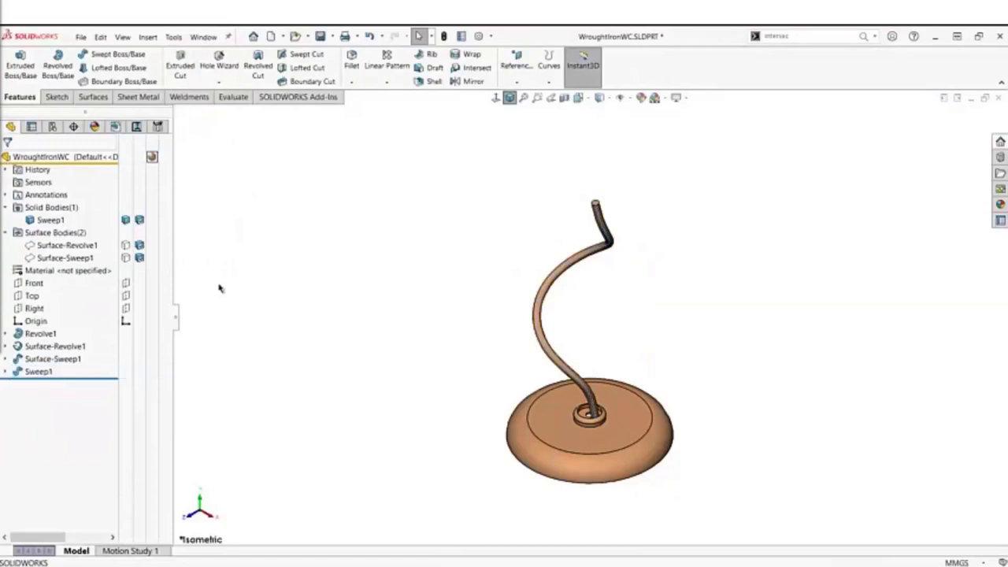
- Circular-pattern the Sweep1 feature about the round edge on the base's upper face, with 6 instances equally spaced over 360 degrees
middle_click_drag(406, 293, 481, 243)
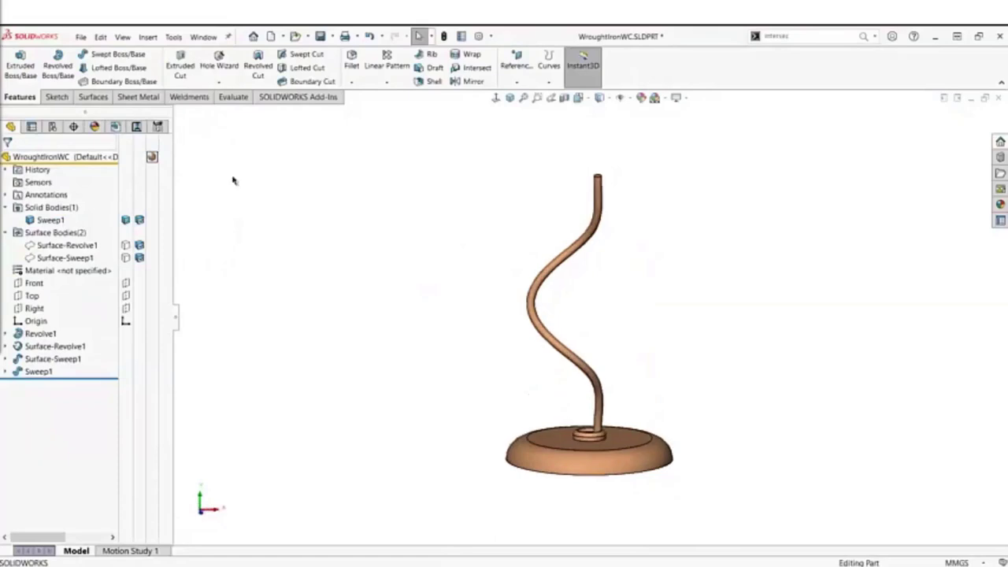
left_click(386, 82)
left_click(403, 108)
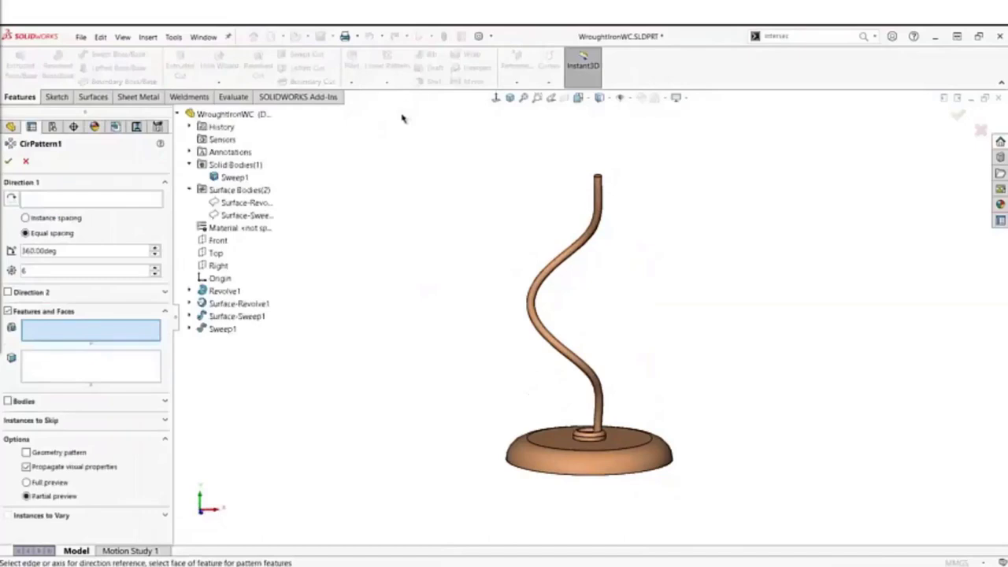
scroll(610, 445, "down", 2)
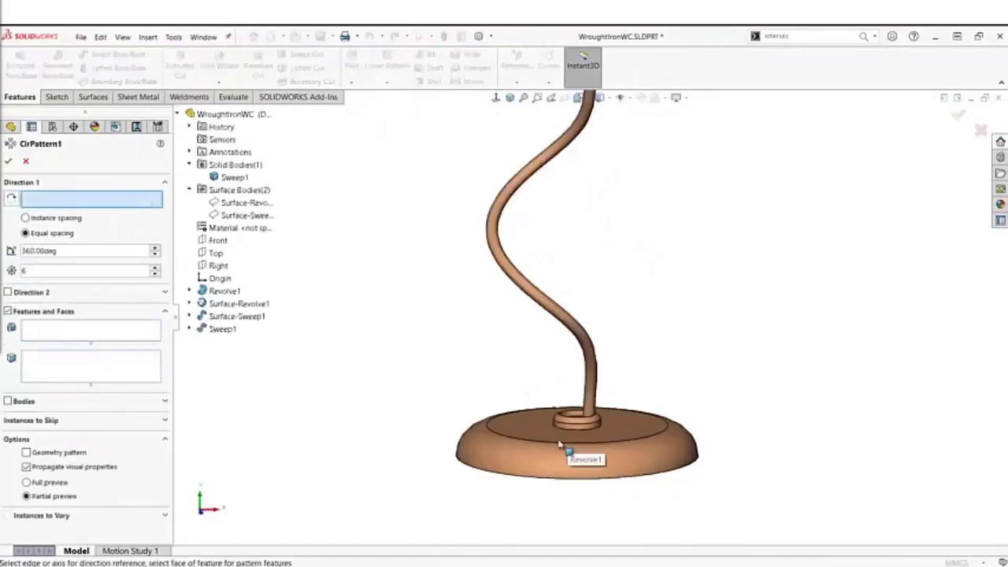
left_click(578, 431)
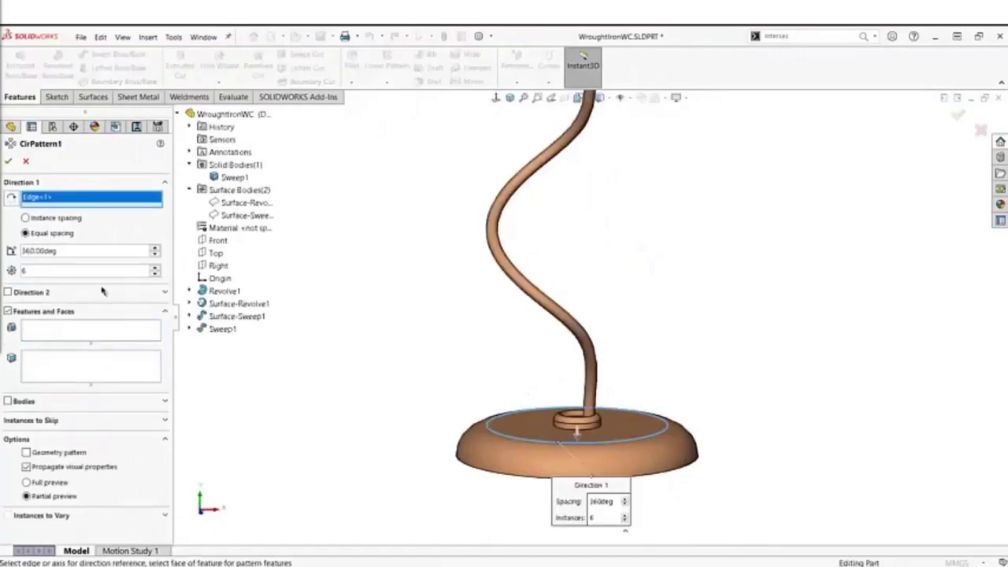
left_click(76, 332)
left_click(221, 329)
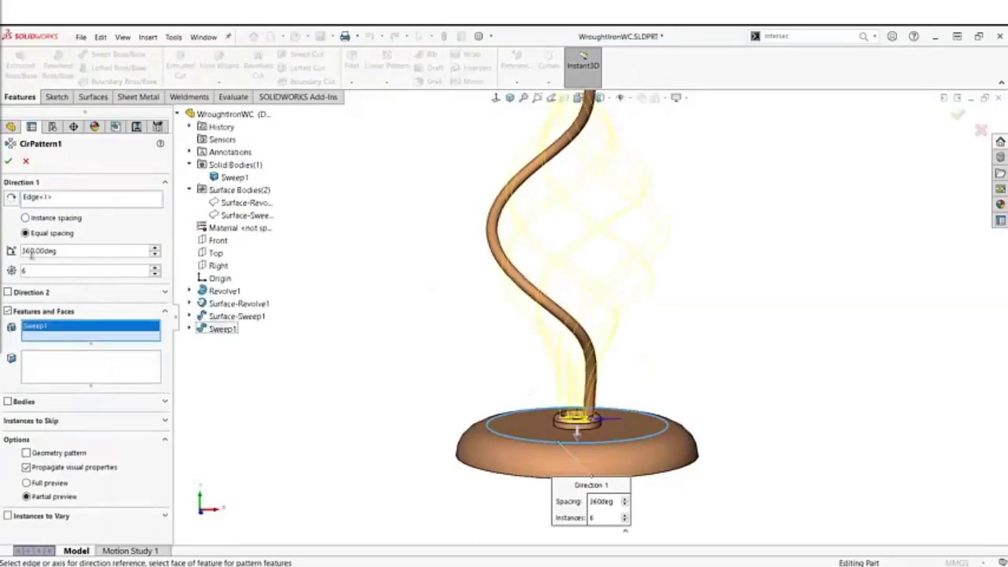
left_click(9, 161)
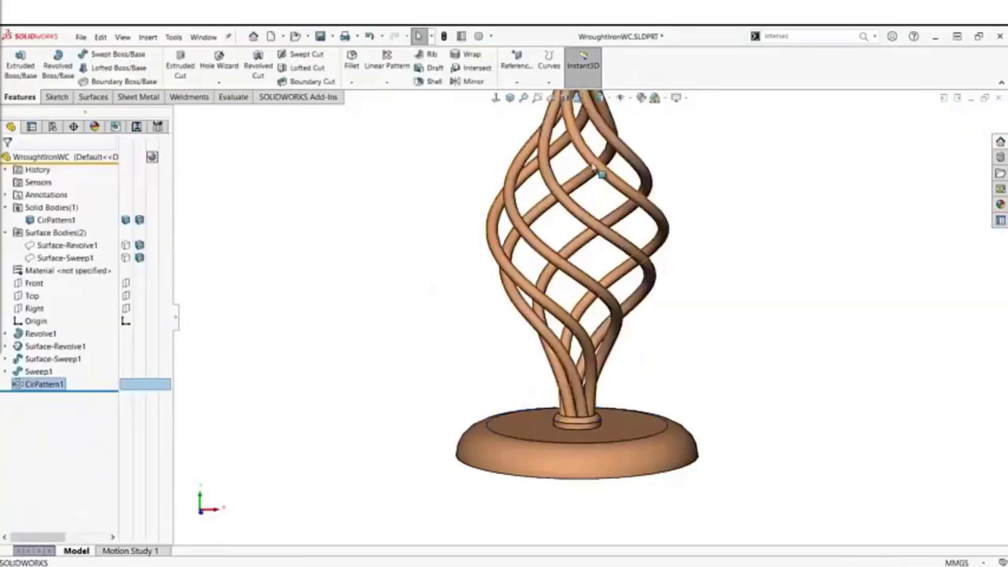
key("ctrl+7")
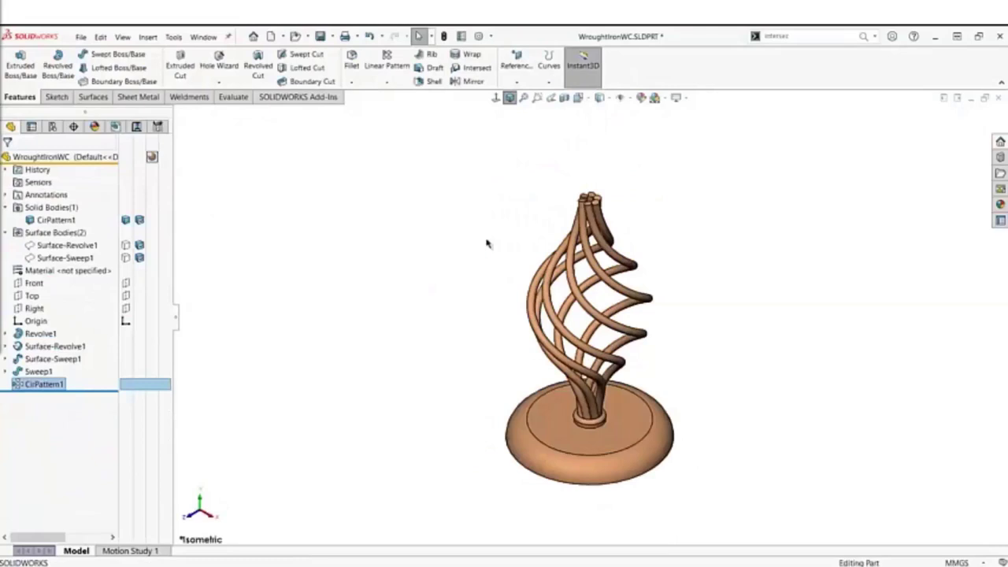
left_click(432, 309)
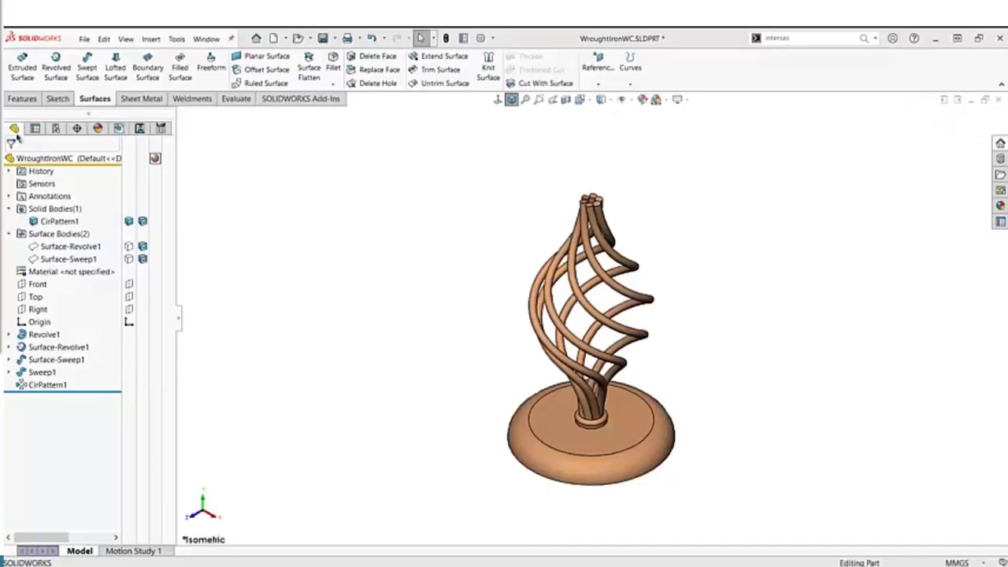
- Open the part BlendedCornerWC.SLDPRT
left_click(297, 38)
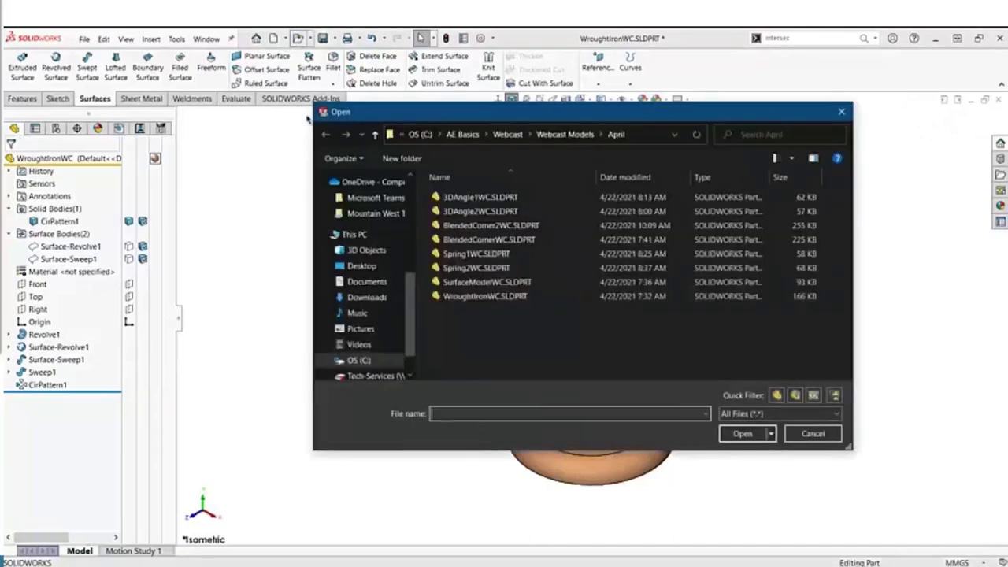
double_click(468, 240)
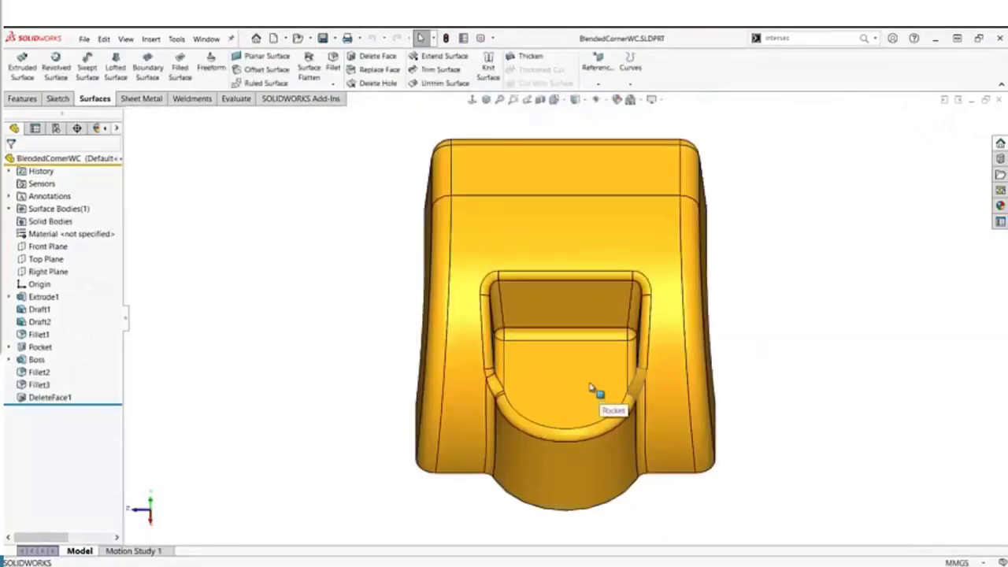
- Examine the pocket rim's existing corner fillet face and its end edges, the missing face on the opposite corner, and the DeleteFace1 feature
scroll(591, 390, "down", 4)
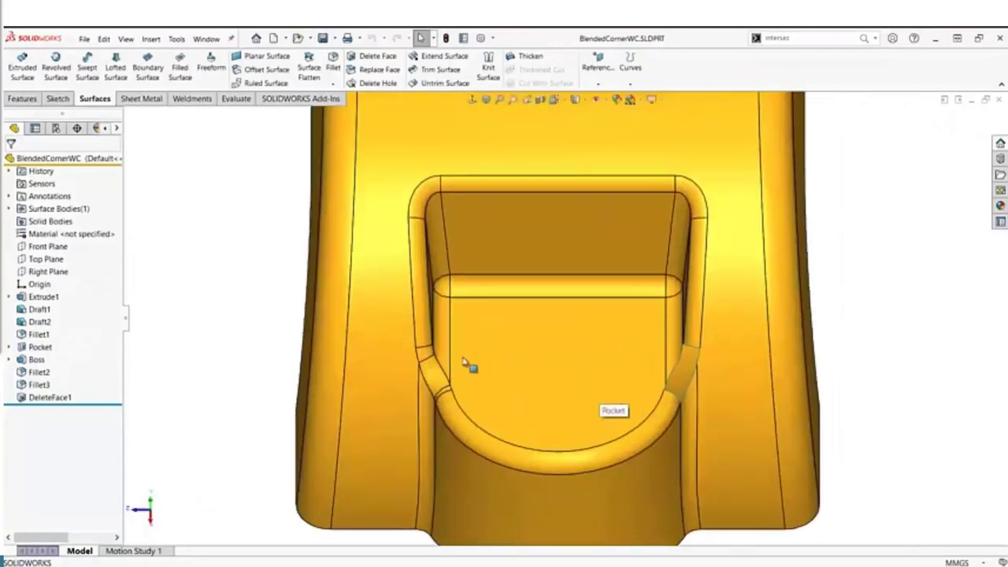
left_click(424, 354)
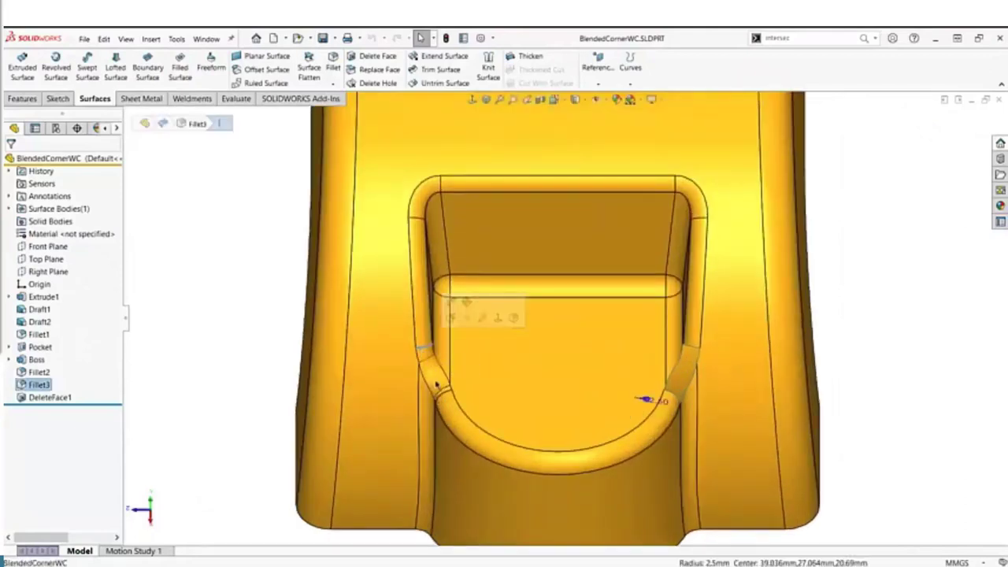
left_click(429, 378)
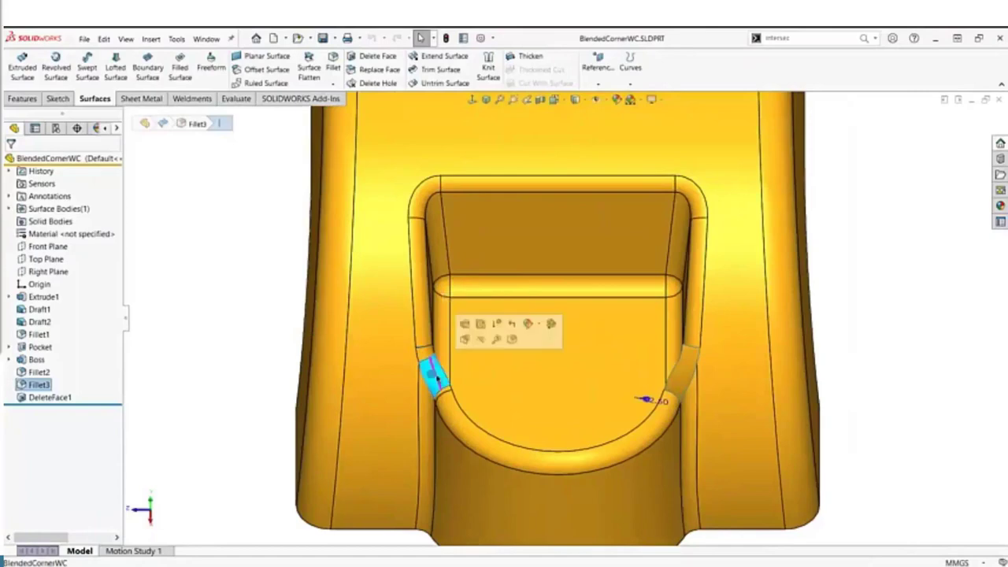
left_click(445, 391)
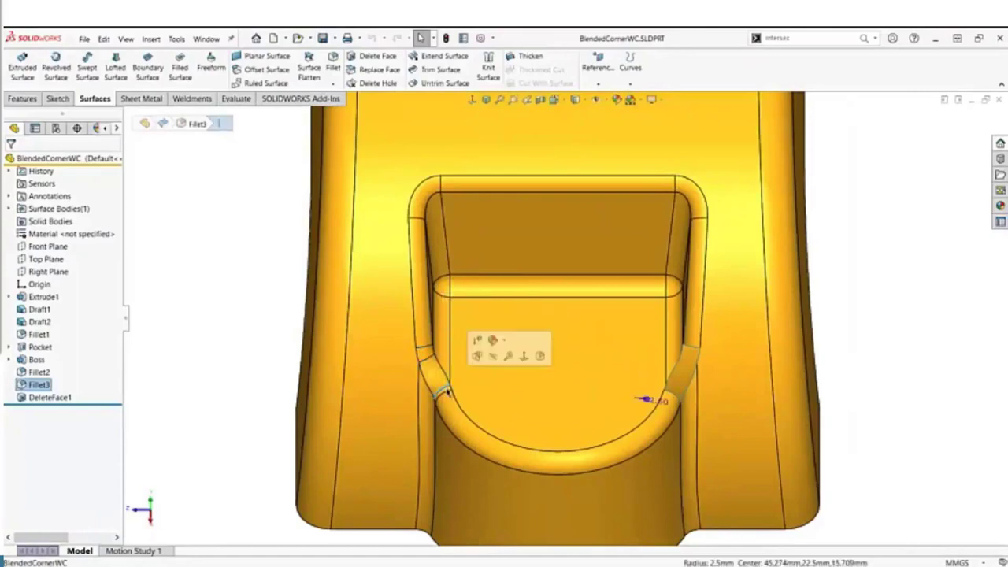
left_click(289, 369)
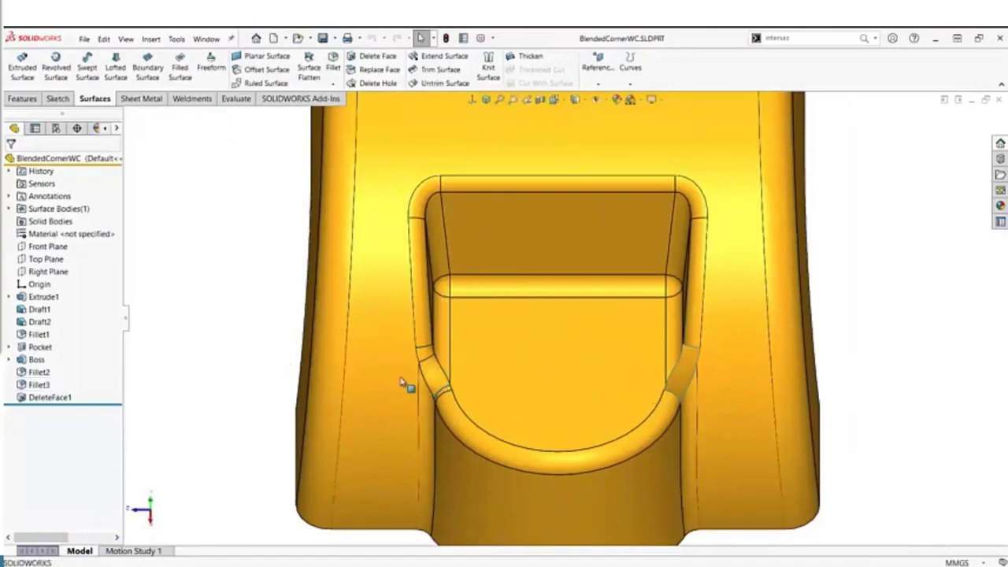
scroll(665, 359, "down", 3)
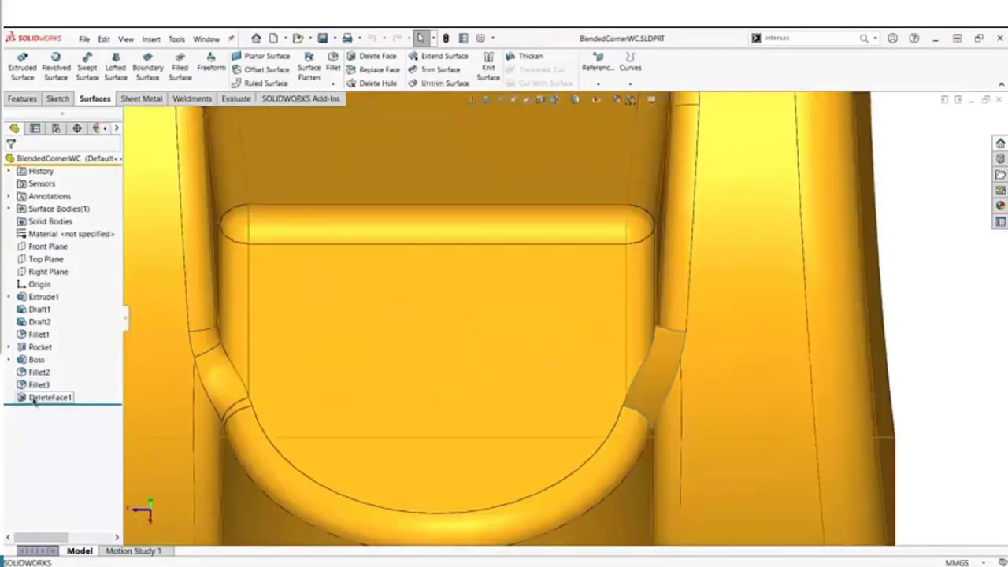
left_click(73, 398)
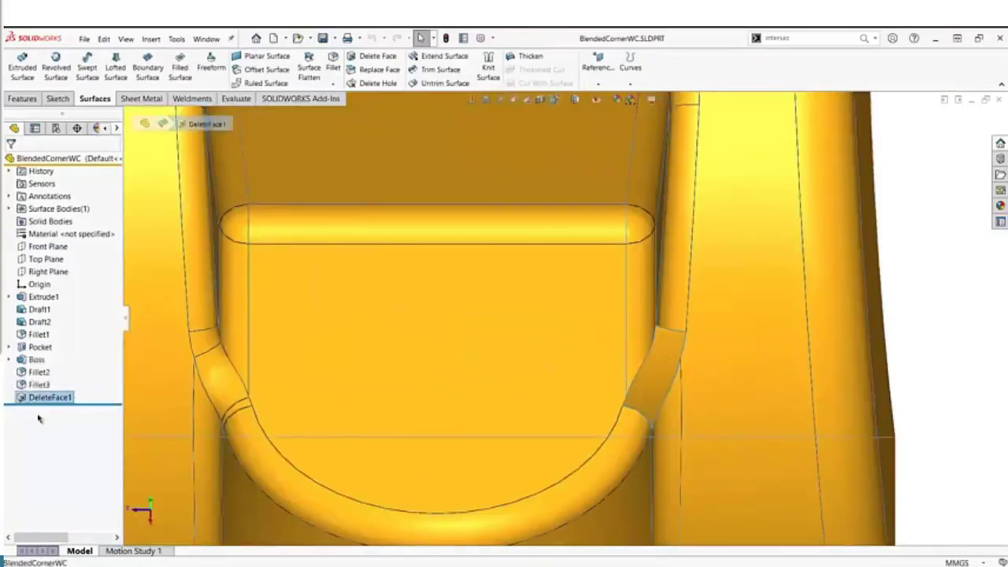
left_click(933, 315)
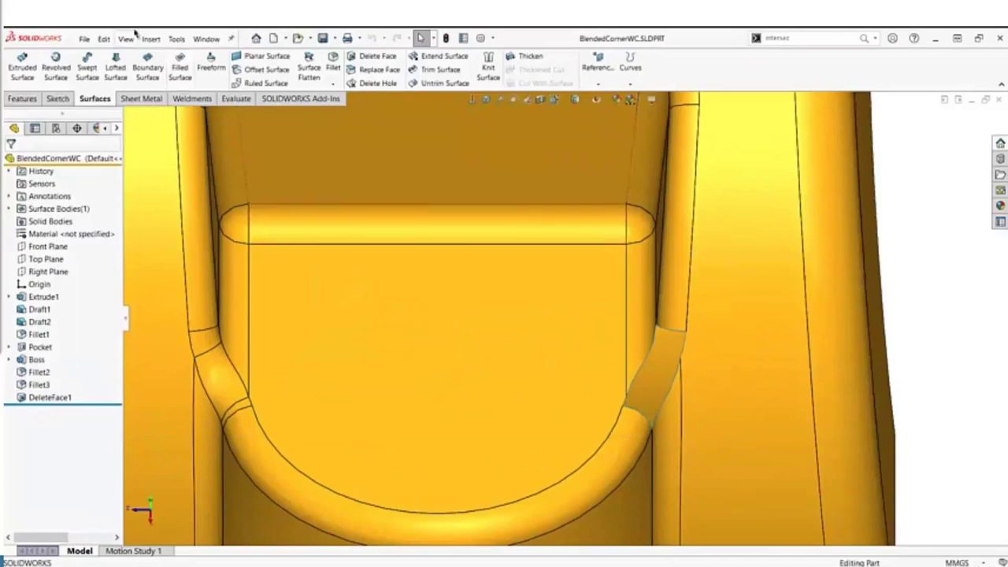
- Create a face curve on the pocket's vertical fillet face through the missing corner's upper vertex, keeping only the curve across the fillet
left_click(176, 38)
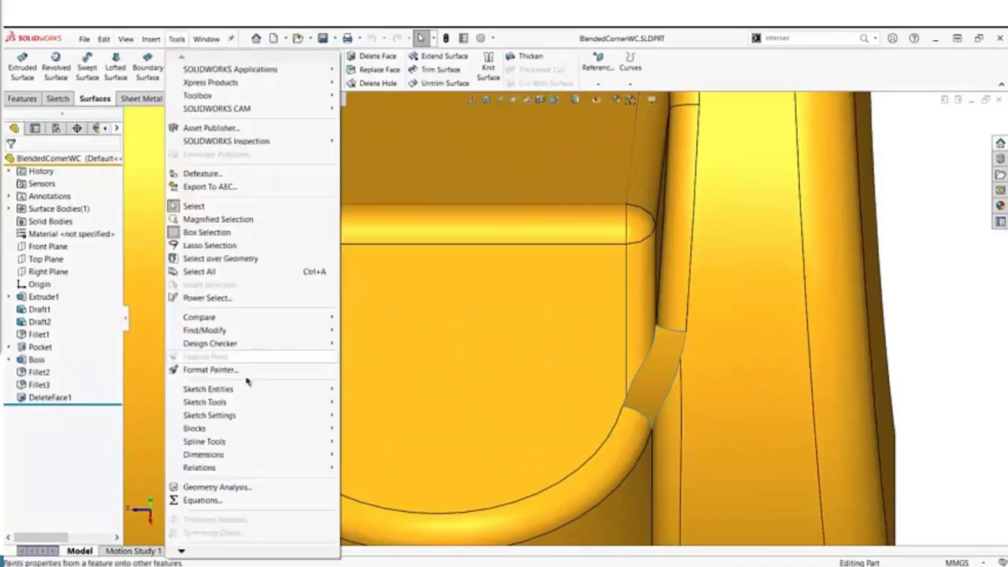
mouse_move(300, 406)
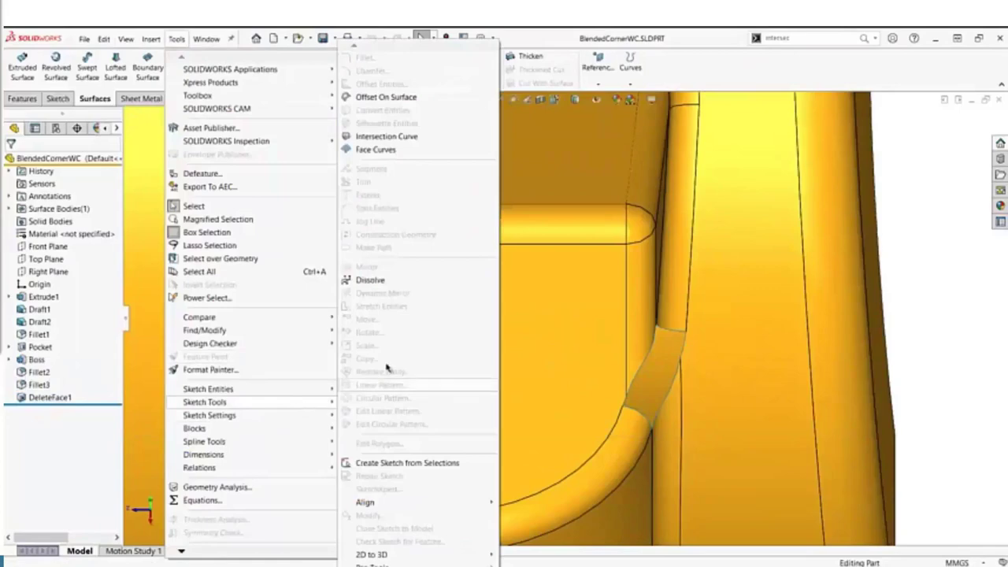
left_click(414, 151)
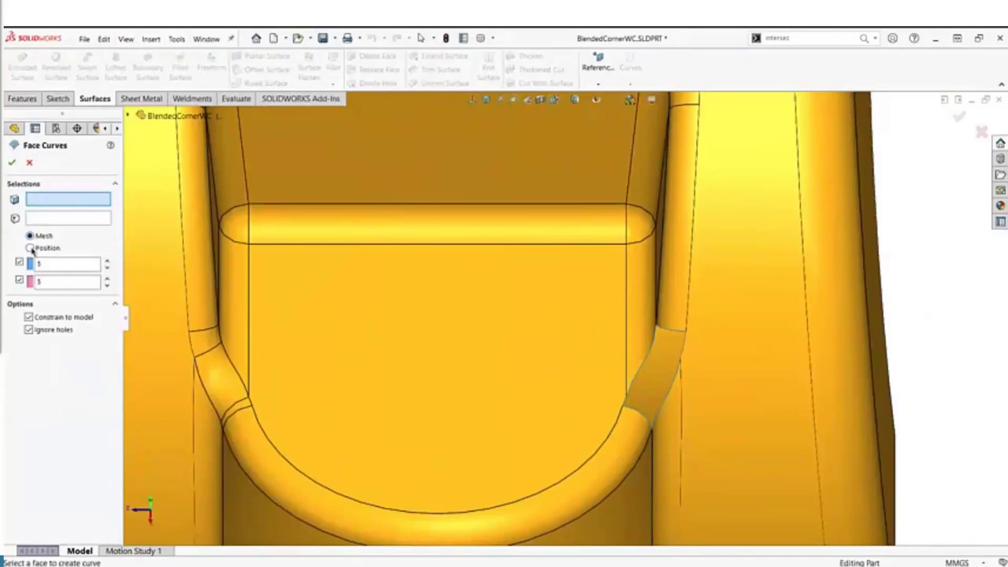
left_click(640, 340)
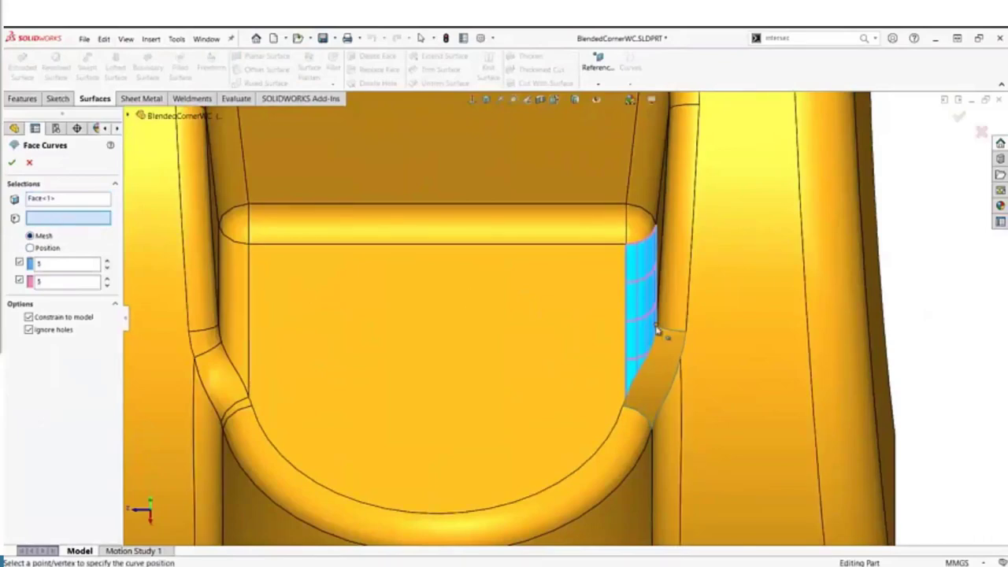
scroll(664, 333, "down", 3)
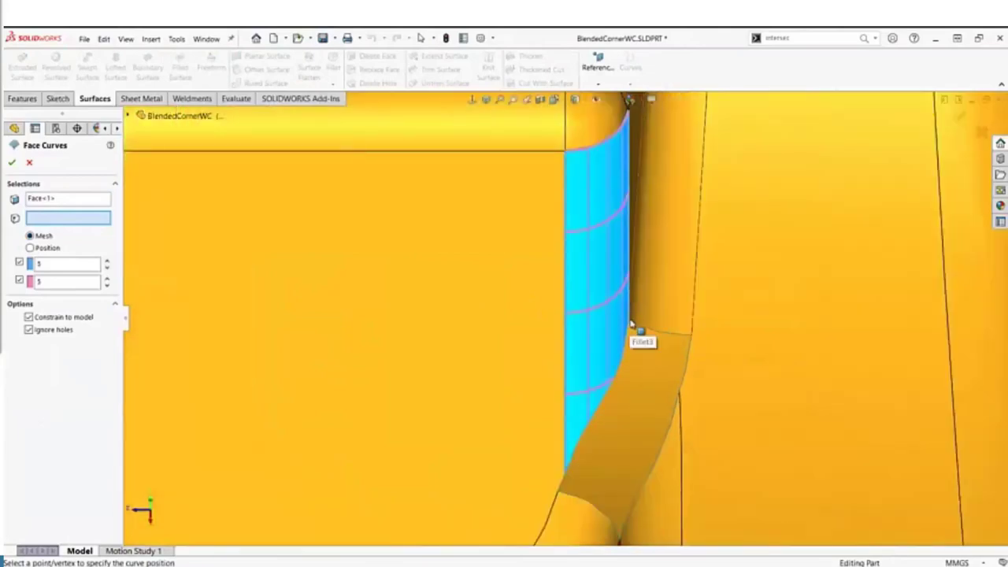
middle_click_drag(632, 325, 637, 333)
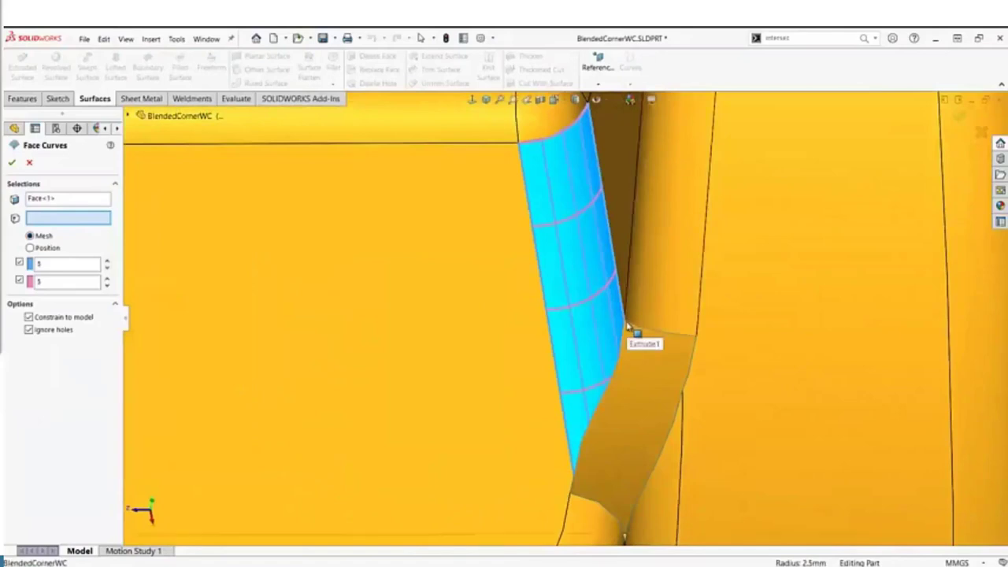
left_click(628, 325)
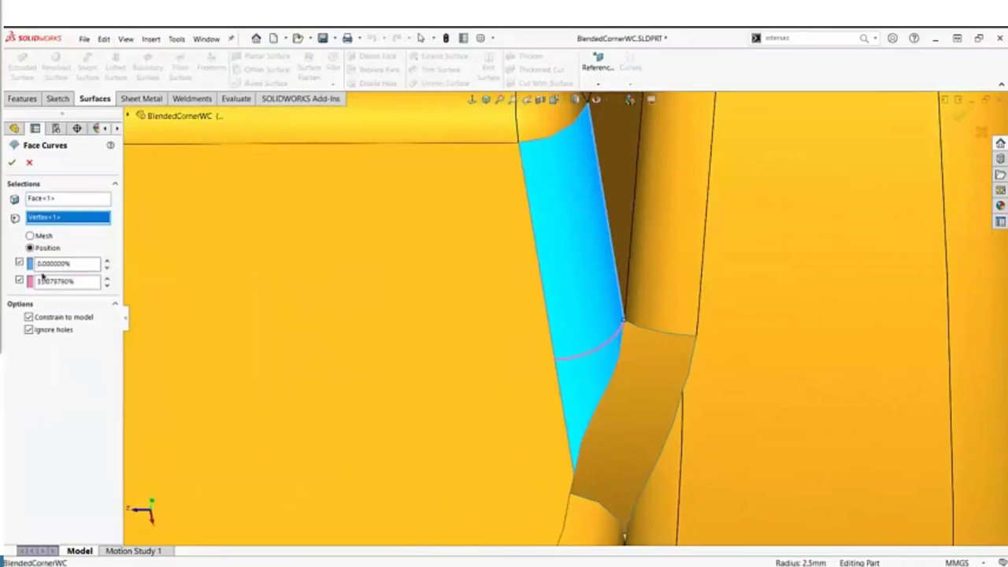
left_click(19, 263)
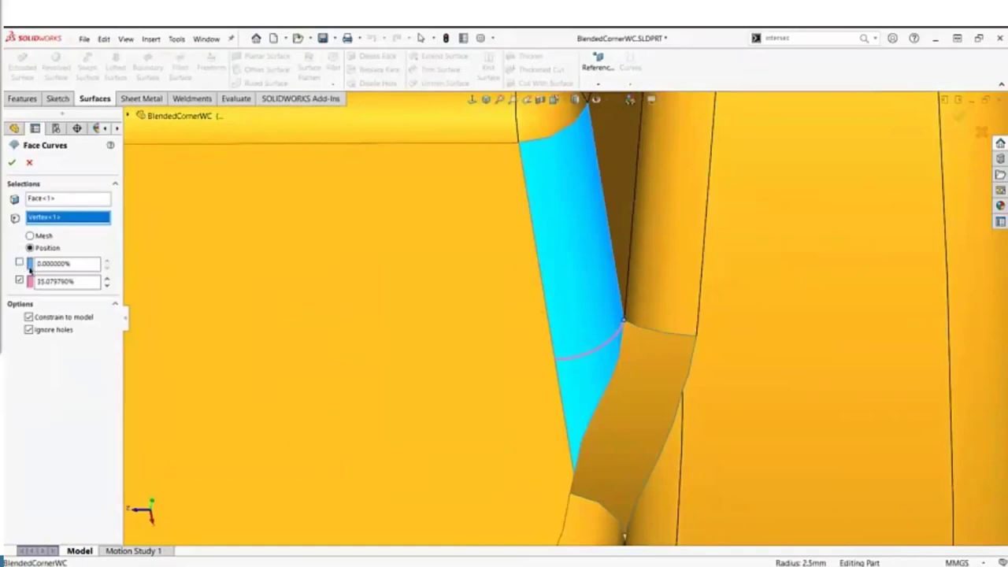
left_click(11, 162)
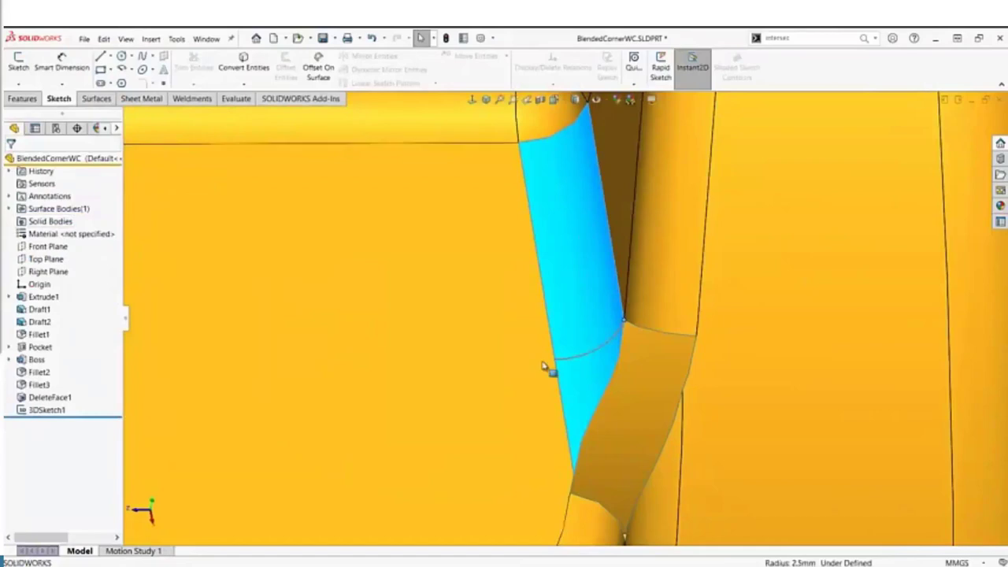
- Edit 3DSketch1, convert the fillet face's long straight edge into it, and trim away the portion above the face curve
left_click(23, 411)
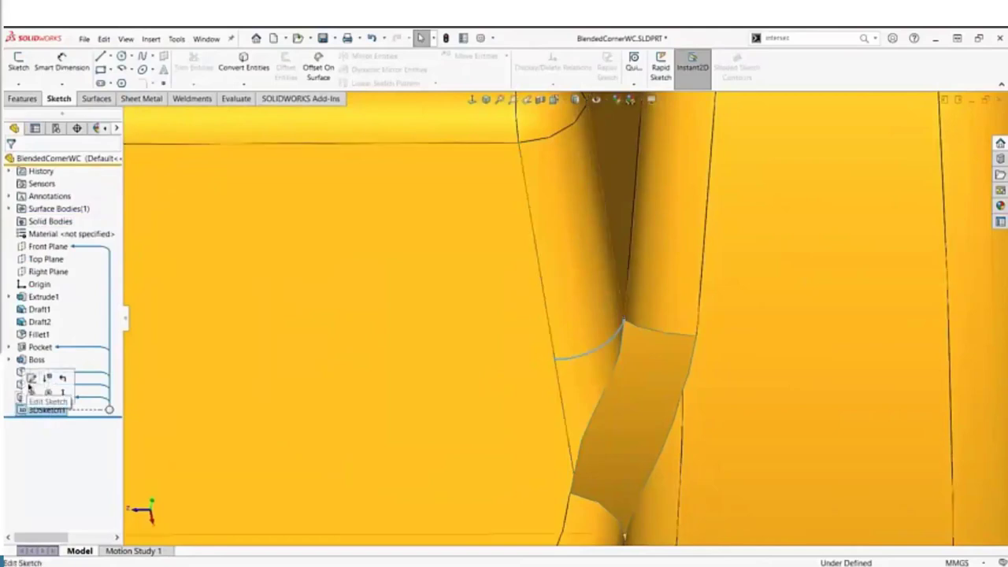
left_click(33, 383)
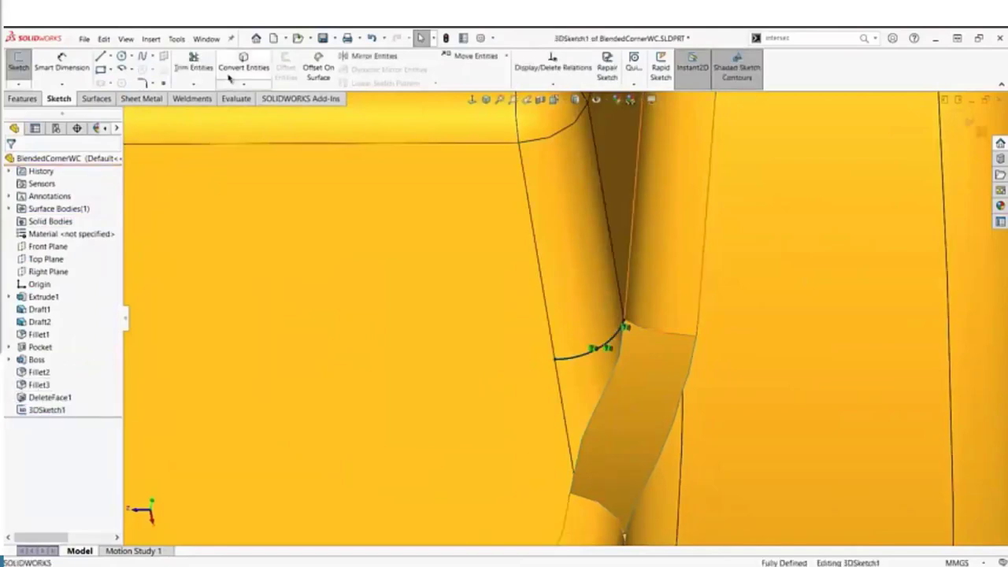
left_click(544, 309)
left_click(237, 69)
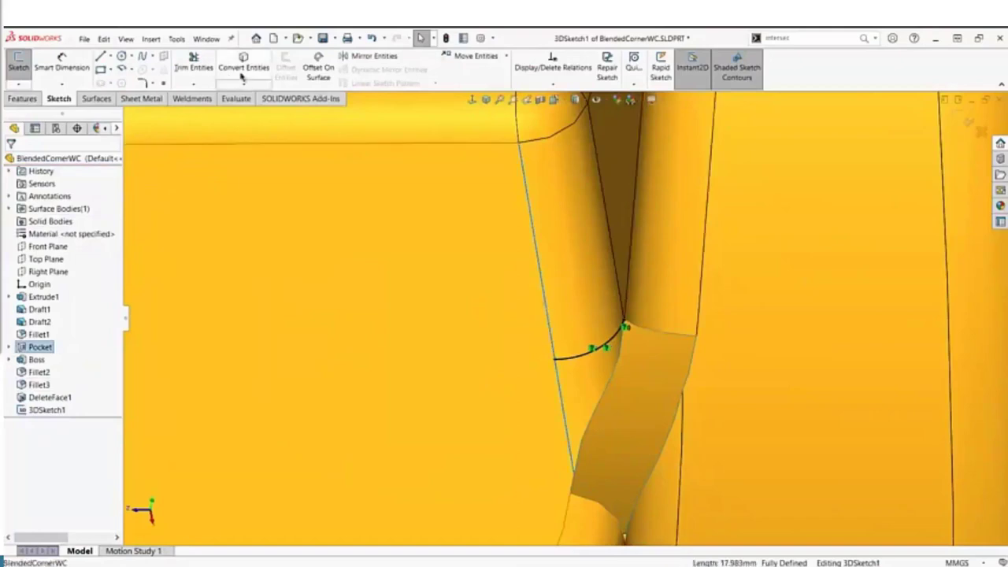
left_click(193, 68)
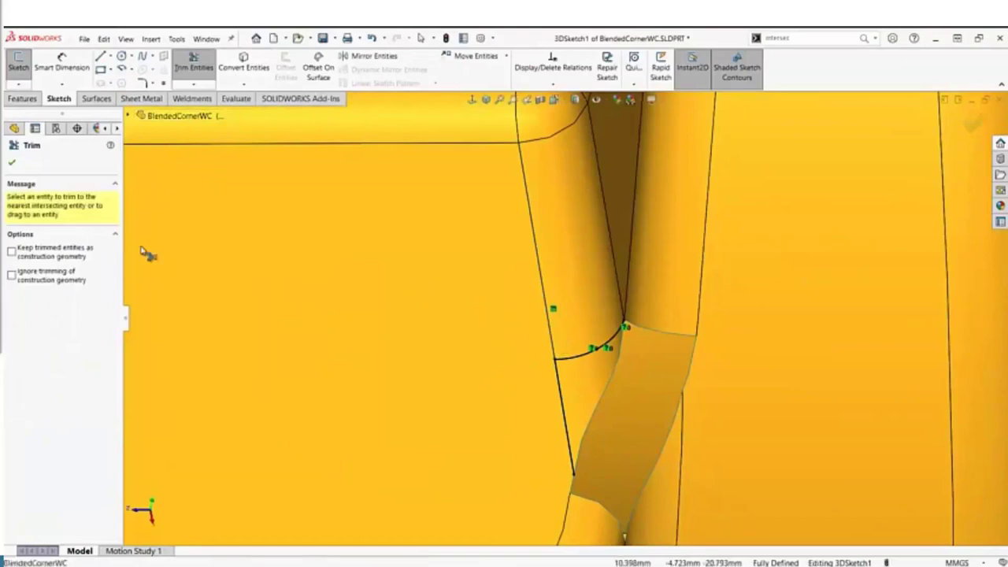
left_click(12, 162)
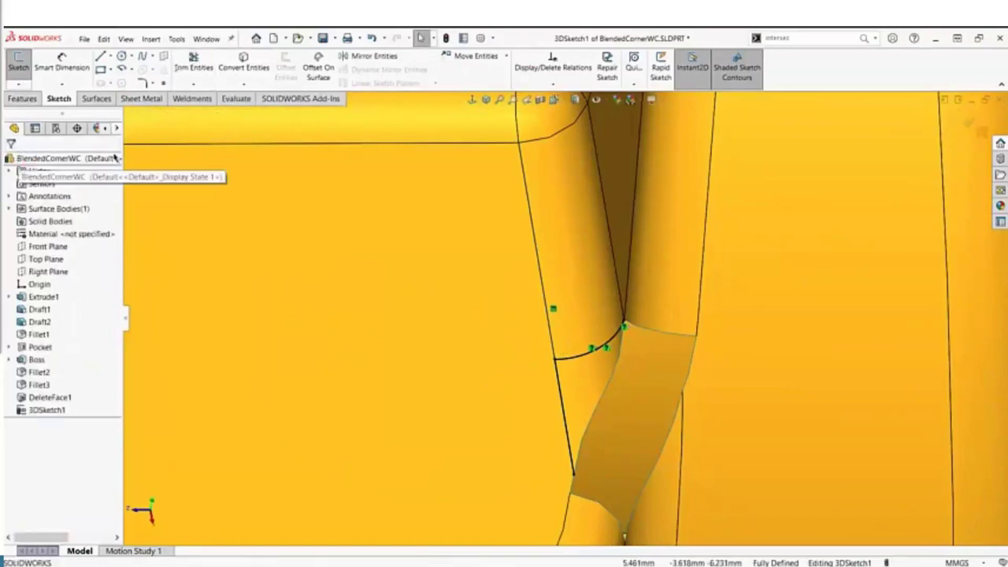
- Trim the surface with 3DSketch1, removing the fillet piece between the face curve and the missing corner
left_click(96, 98)
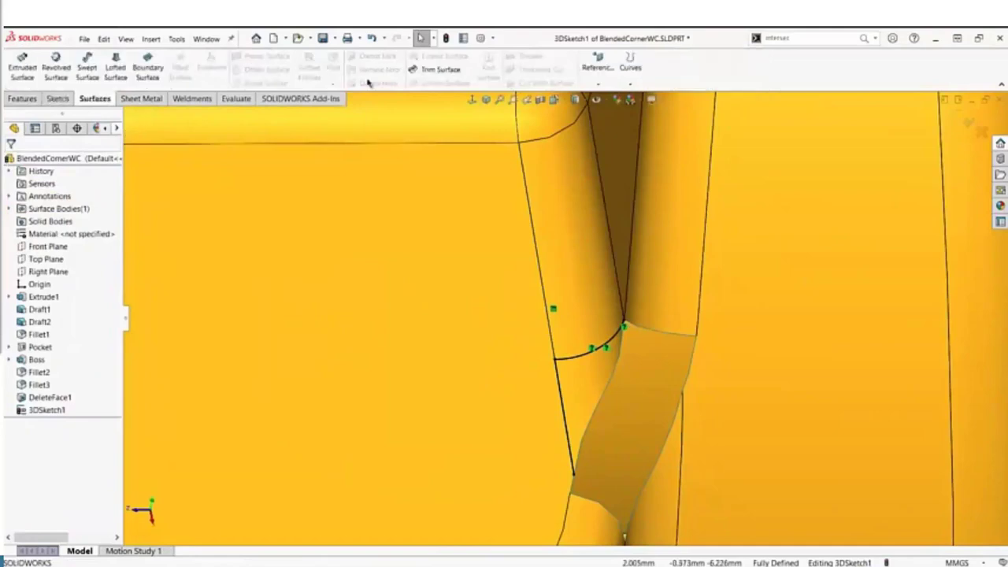
left_click(430, 71)
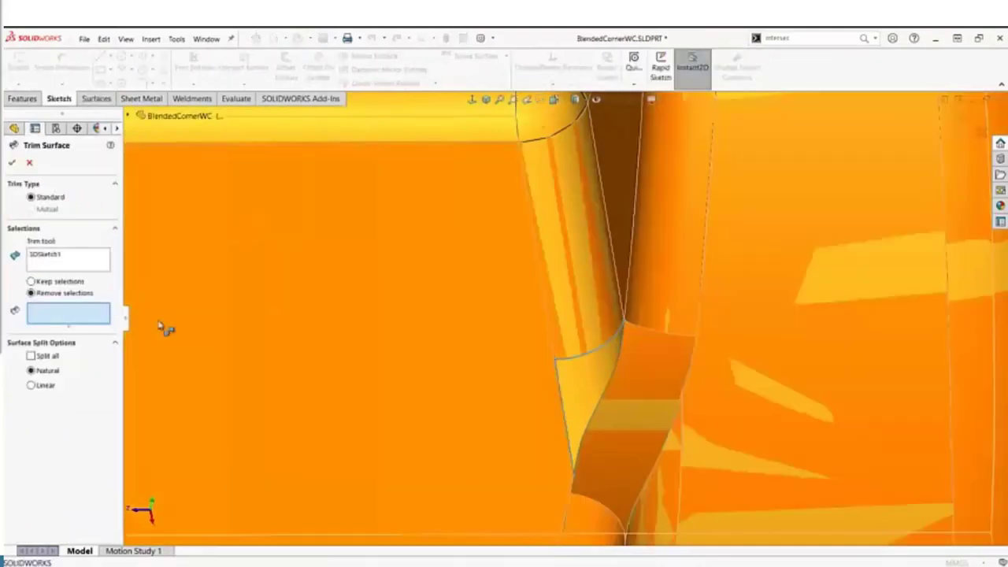
left_click(592, 384)
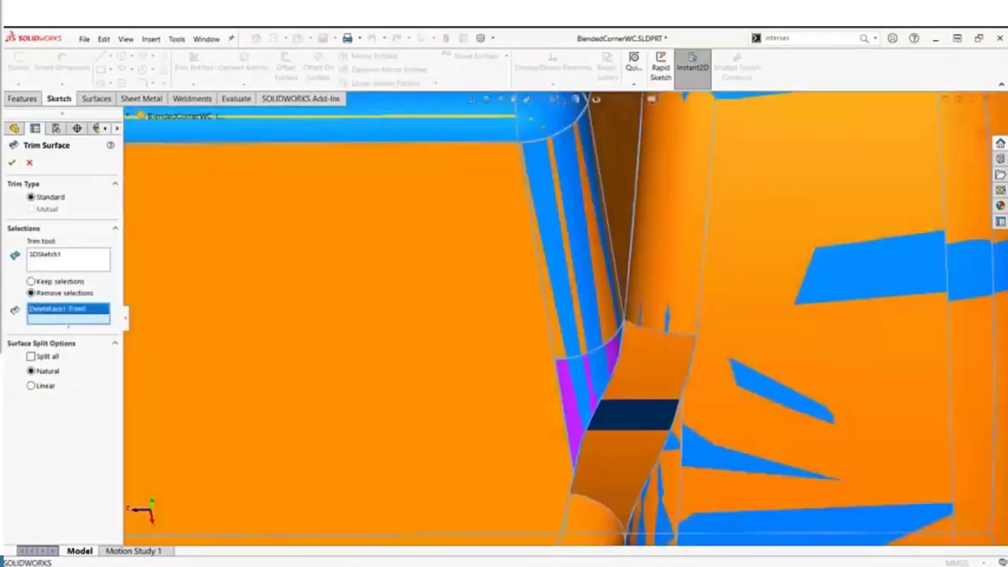
left_click(12, 162)
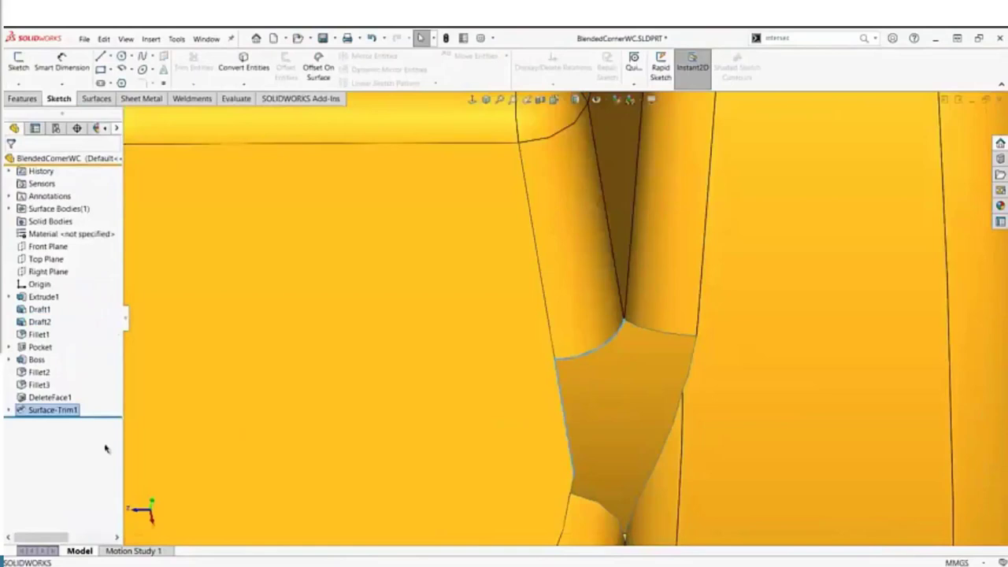
scroll(477, 383, "up", 2)
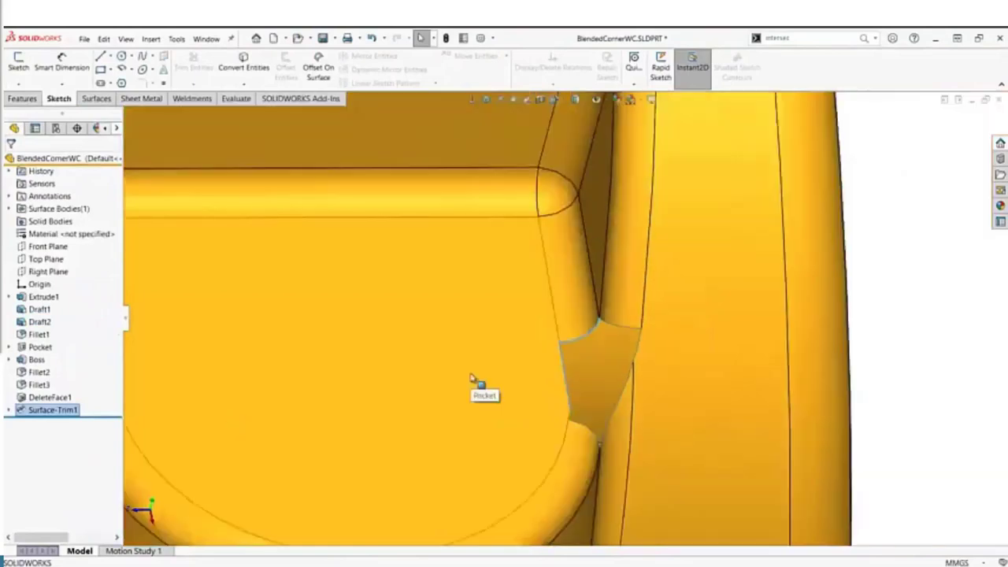
left_click(919, 337)
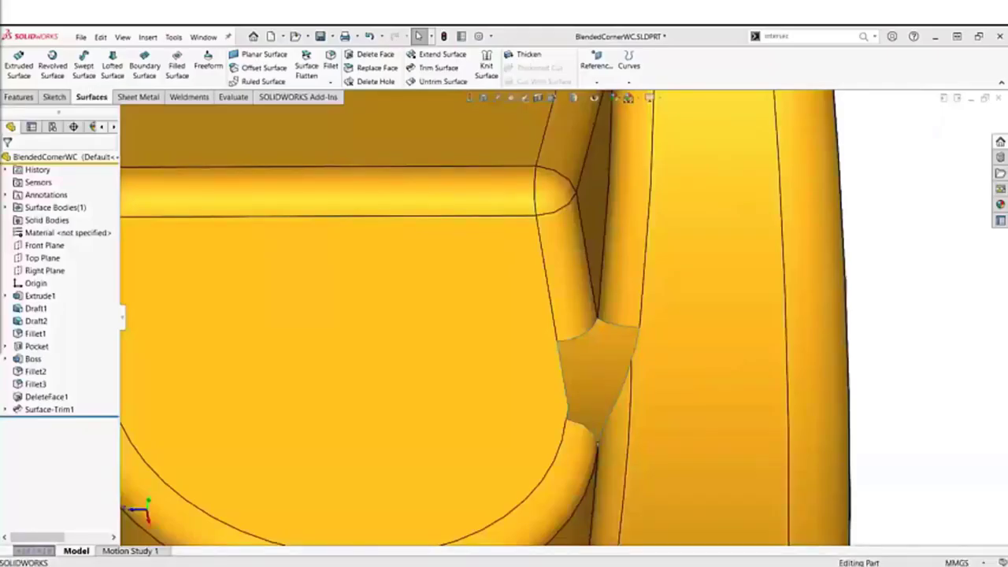
- Open the part BlendedCorner2WC.SLDPRT
left_click(295, 37)
double_click(475, 226)
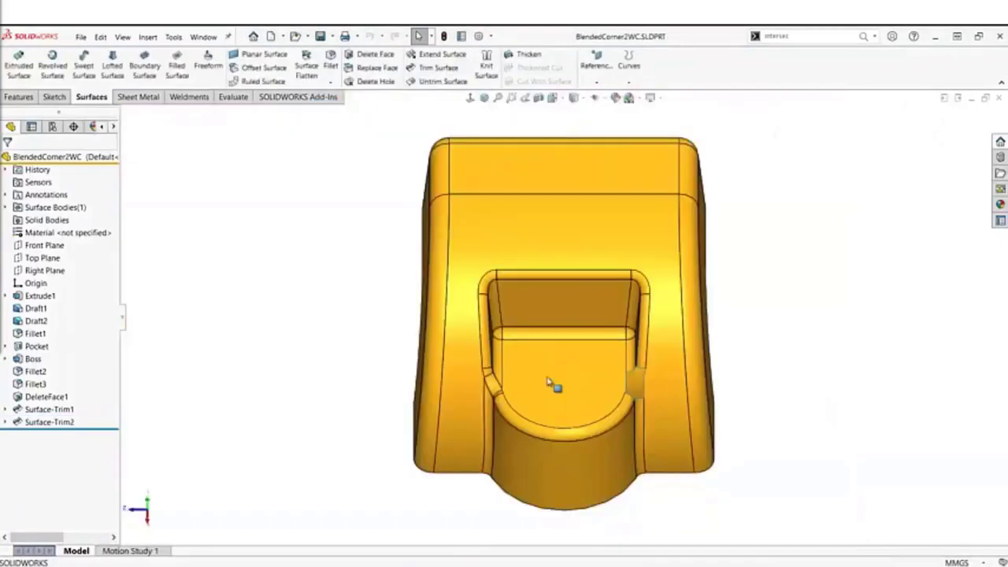
scroll(622, 406, "down", 5)
scroll(627, 382, "down", 5)
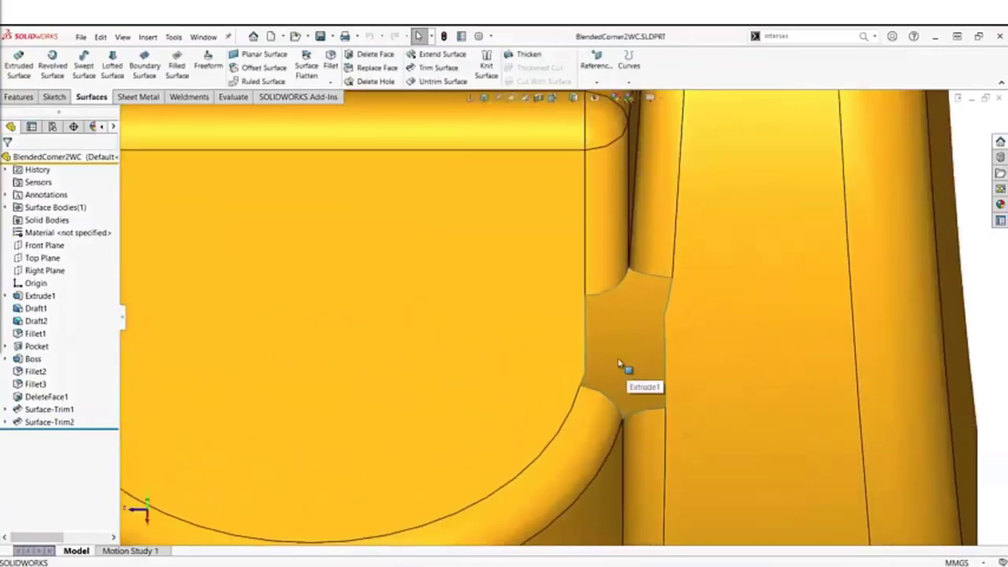
- Sketch a two-point spline on surface joining the upper and lower vertices on the outer side of the corner opening
left_click(53, 98)
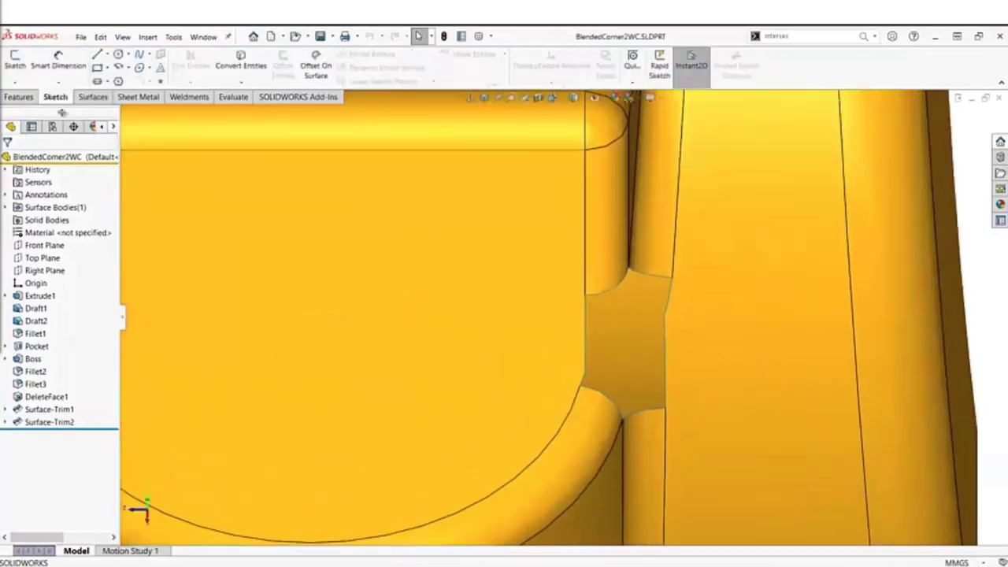
left_click(148, 56)
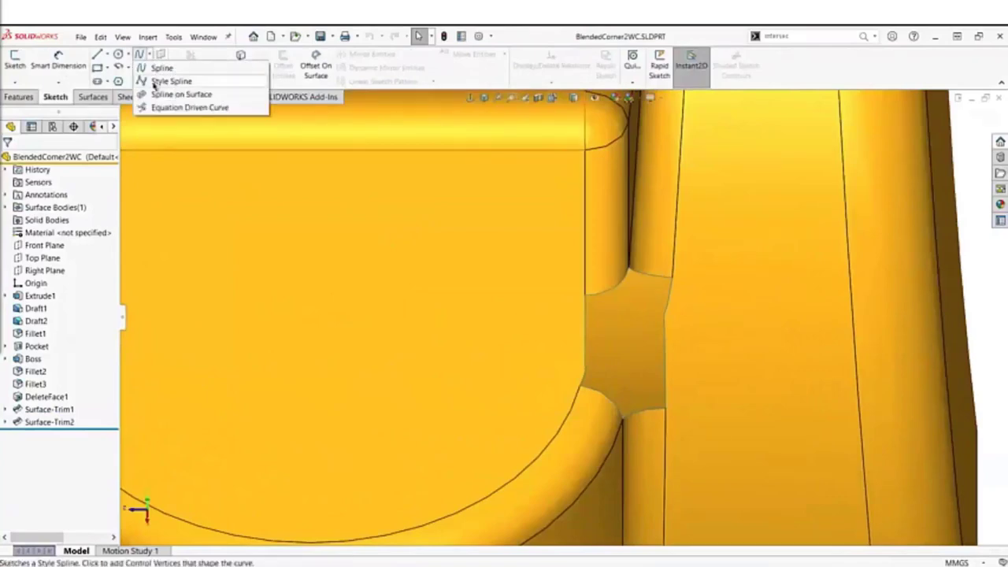
left_click(218, 96)
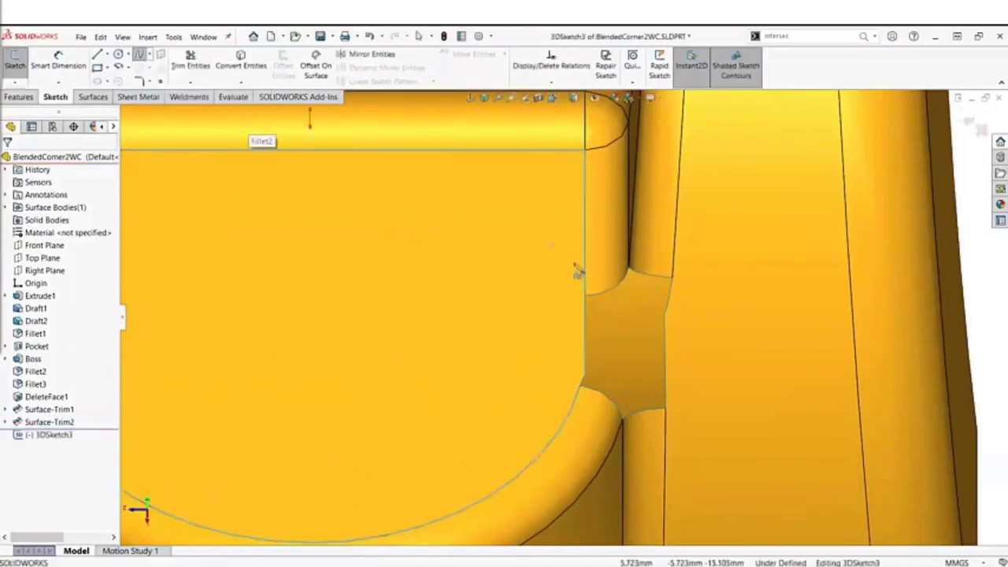
left_click(671, 279)
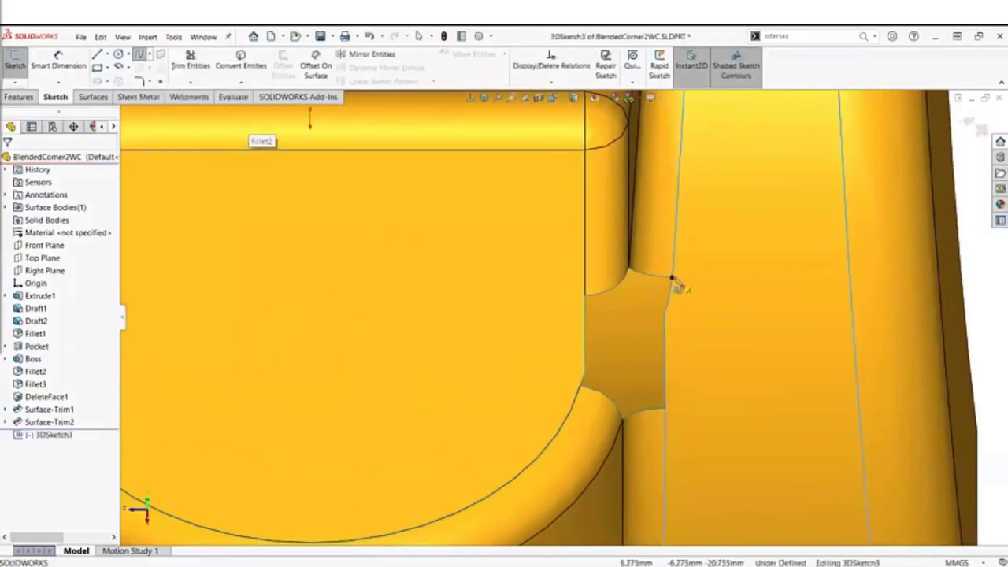
left_click(666, 409)
double_click(666, 410)
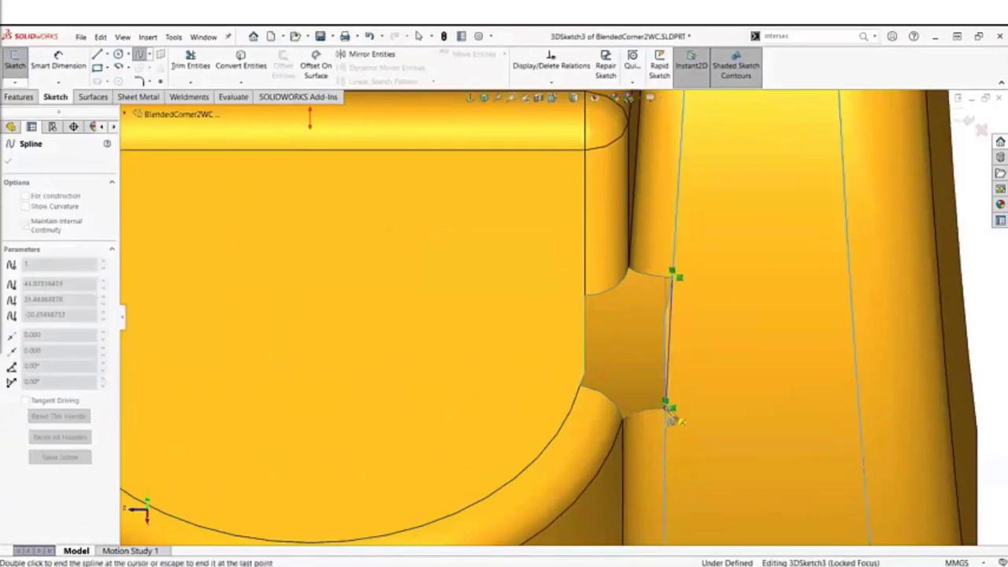
right_click(682, 398)
left_click(686, 401)
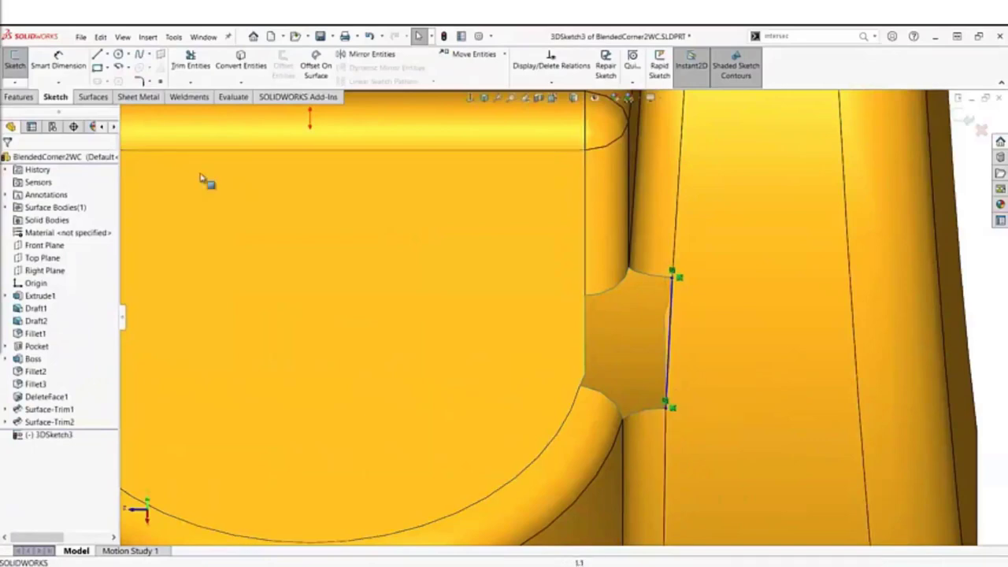
- Trim the surface with 3DSketch3, removing the thin sliver between the spline and the opening's outer edge
left_click(98, 100)
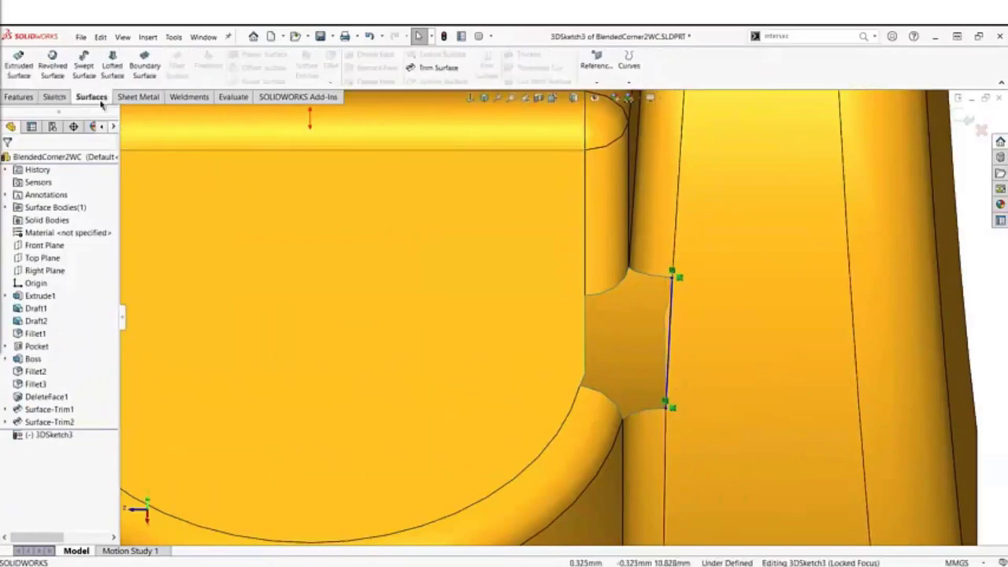
left_click(422, 69)
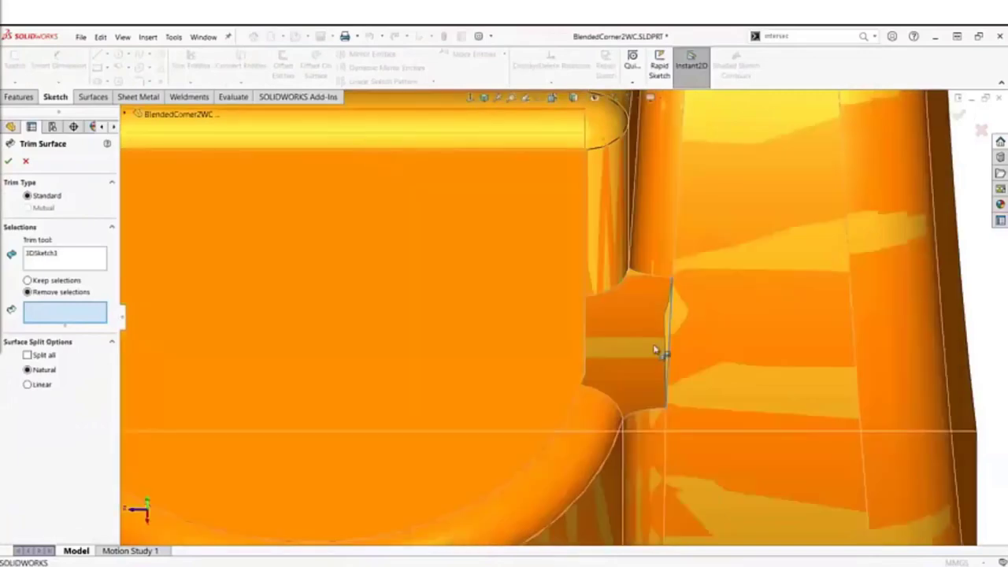
left_click(657, 347)
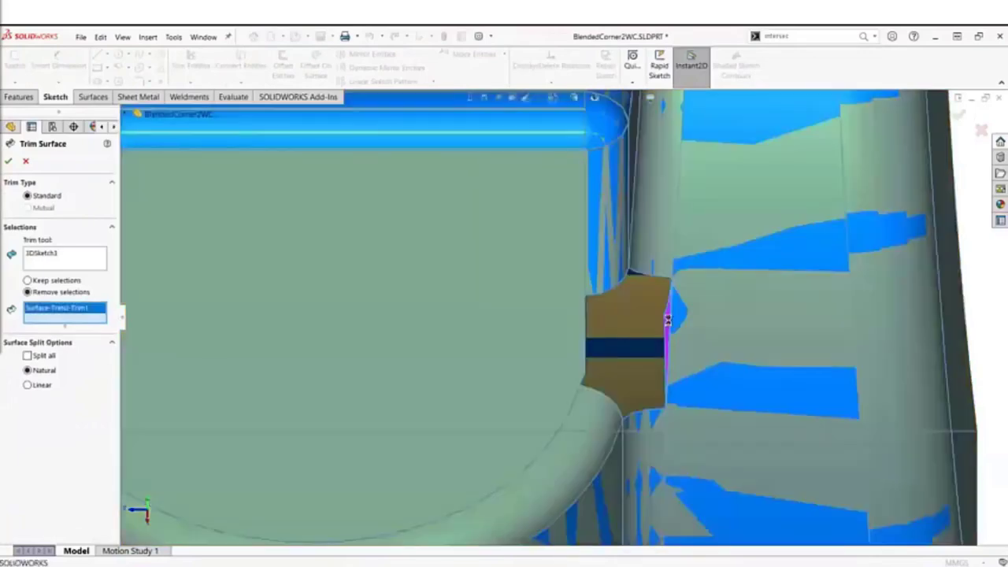
right_click(676, 327)
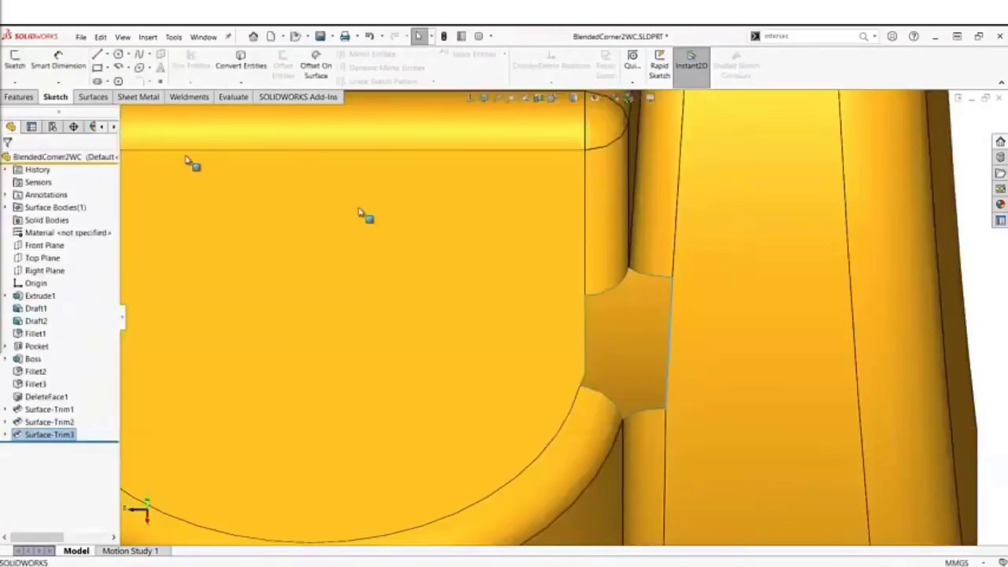
- Sketch a two-point spline on surface joining the upper and lower vertices on the inner, flat-face side of the corner opening
left_click(150, 55)
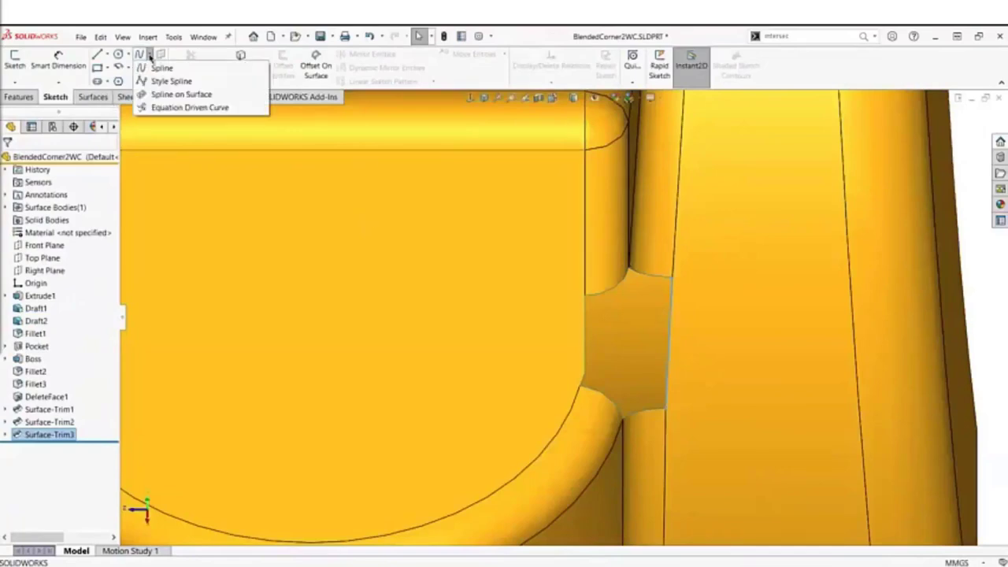
left_click(177, 94)
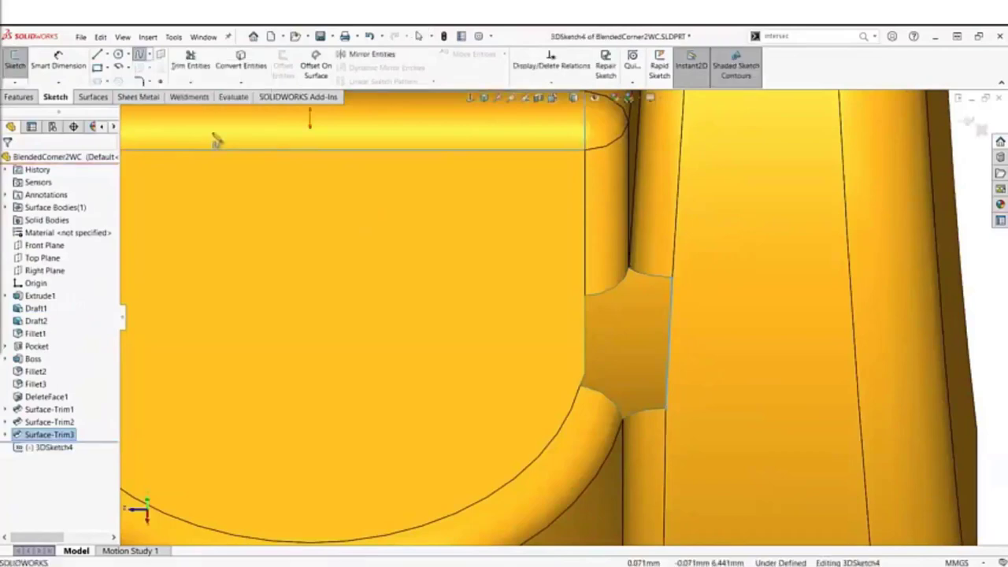
left_click(584, 298)
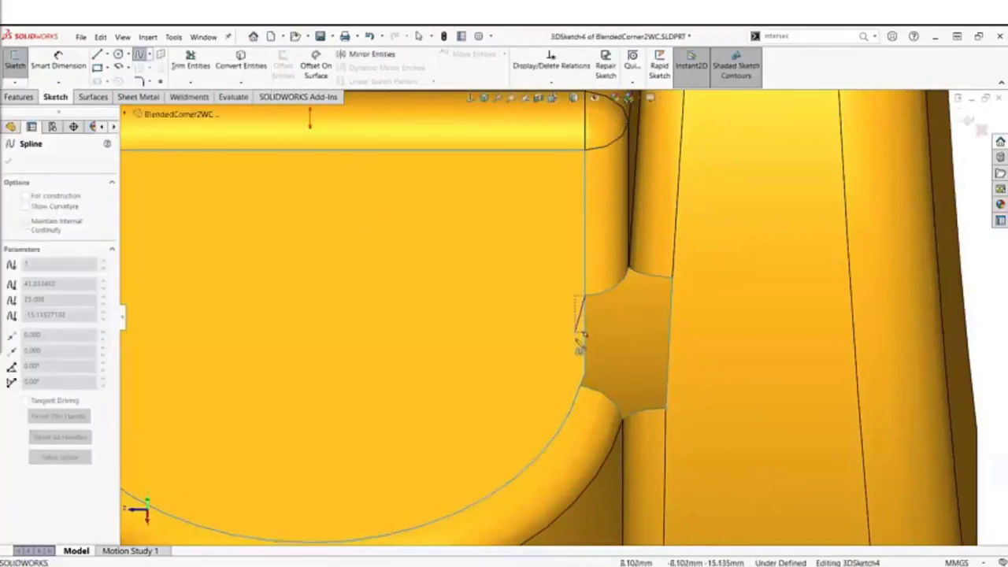
left_click(579, 387)
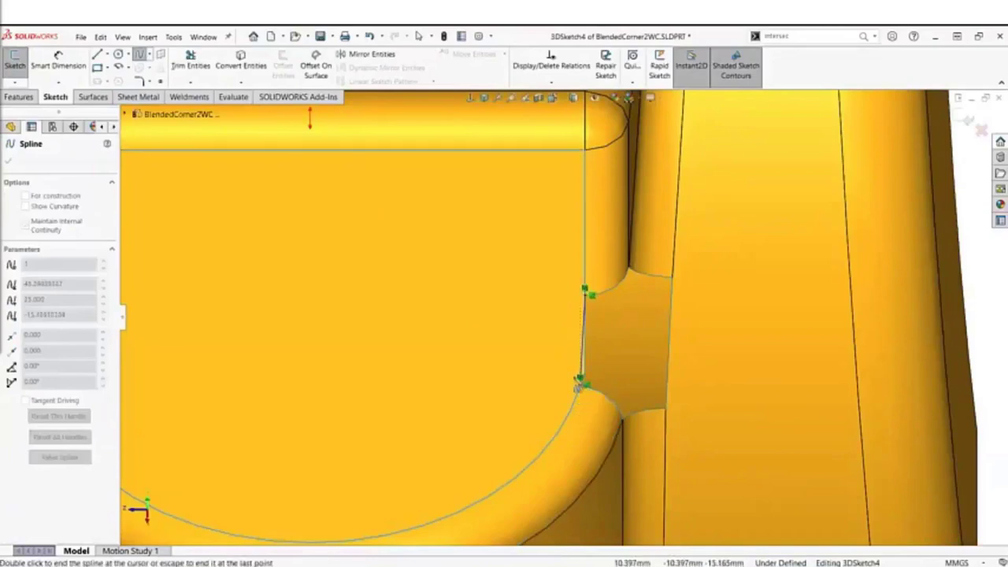
double_click(580, 385)
key("Escape")
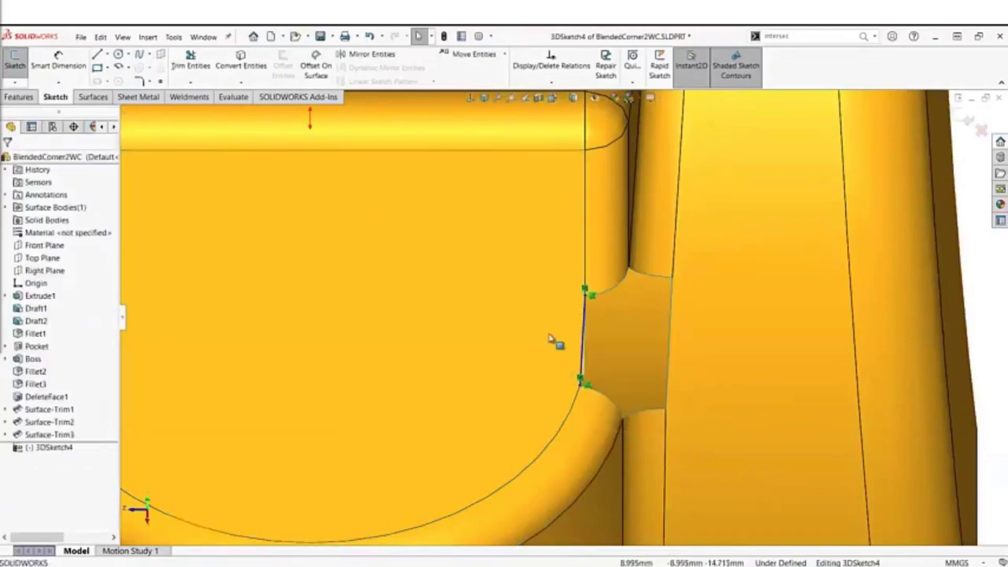
- Trim the surface with 3DSketch4, removing the thin sliver between the spline and the opening's inner edge
left_click(92, 96)
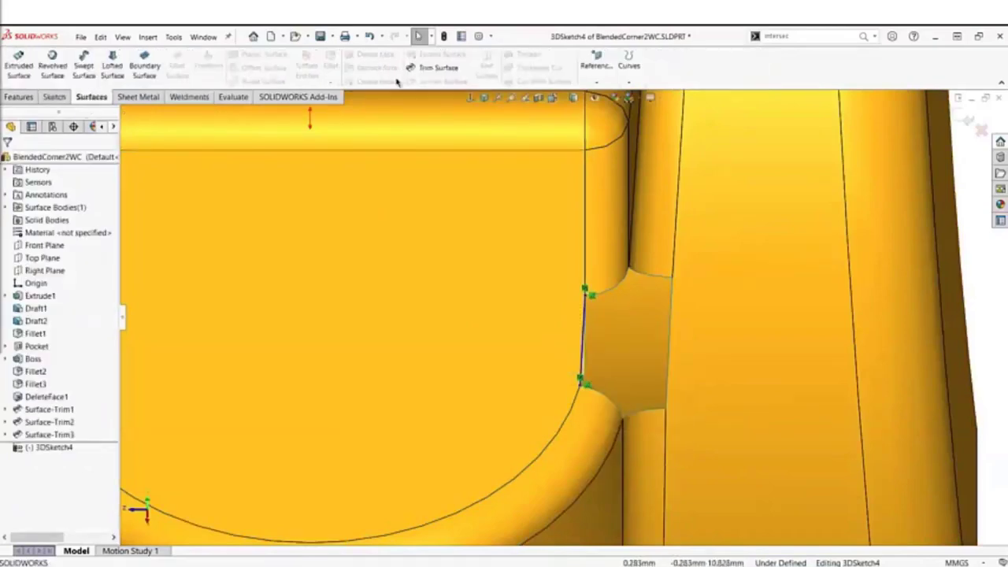
left_click(431, 67)
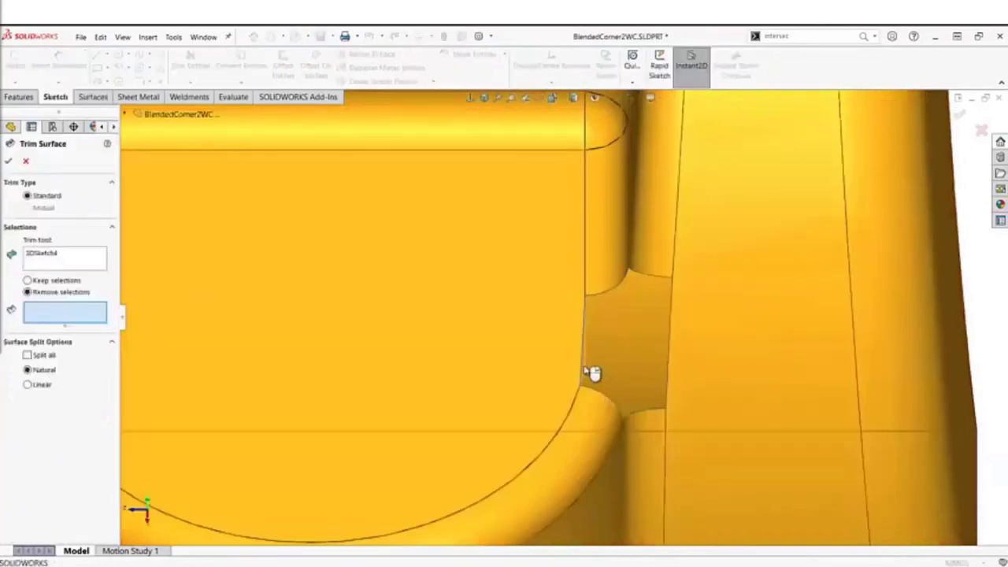
left_click(591, 374)
key("Return")
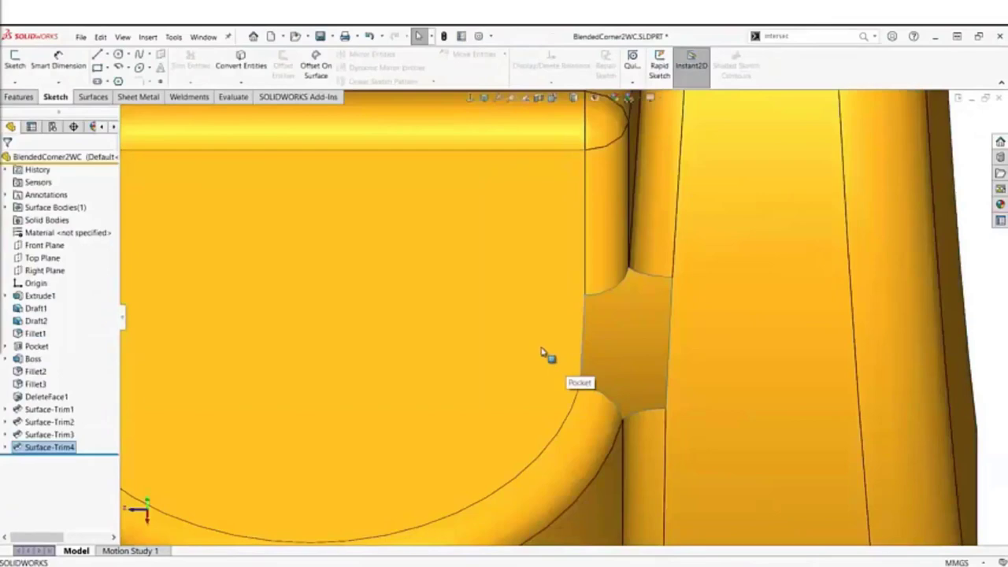
key("Escape")
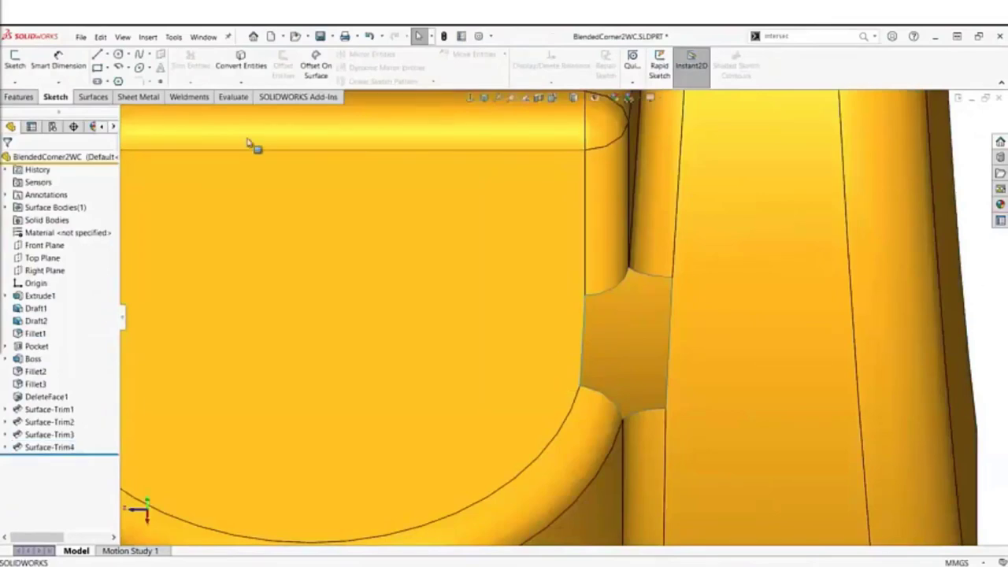
- Fill the corner opening from the open loop of its edges, with Tangent on all edges, Merge result and Create solid enabled
left_click(92, 97)
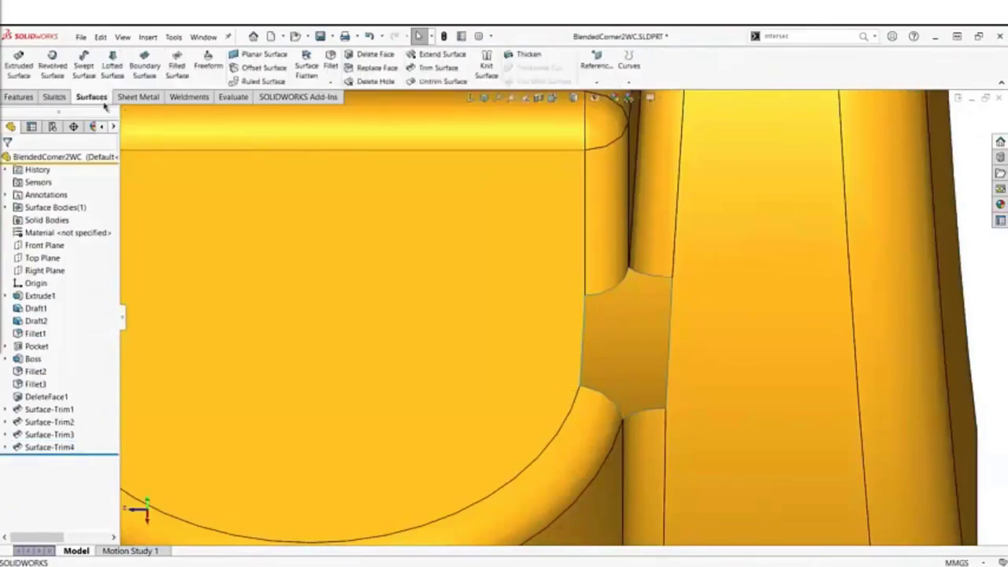
left_click(180, 68)
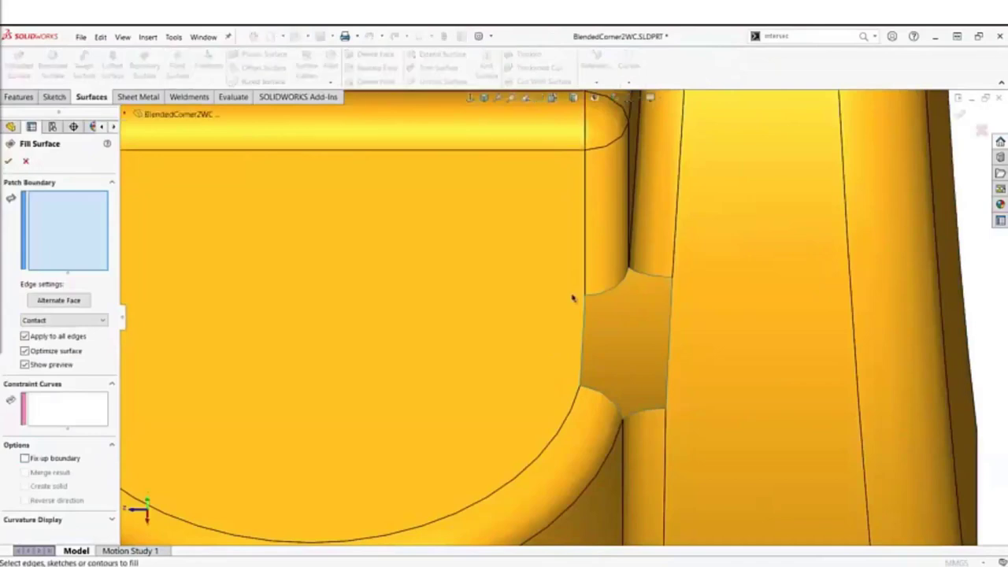
right_click(603, 297)
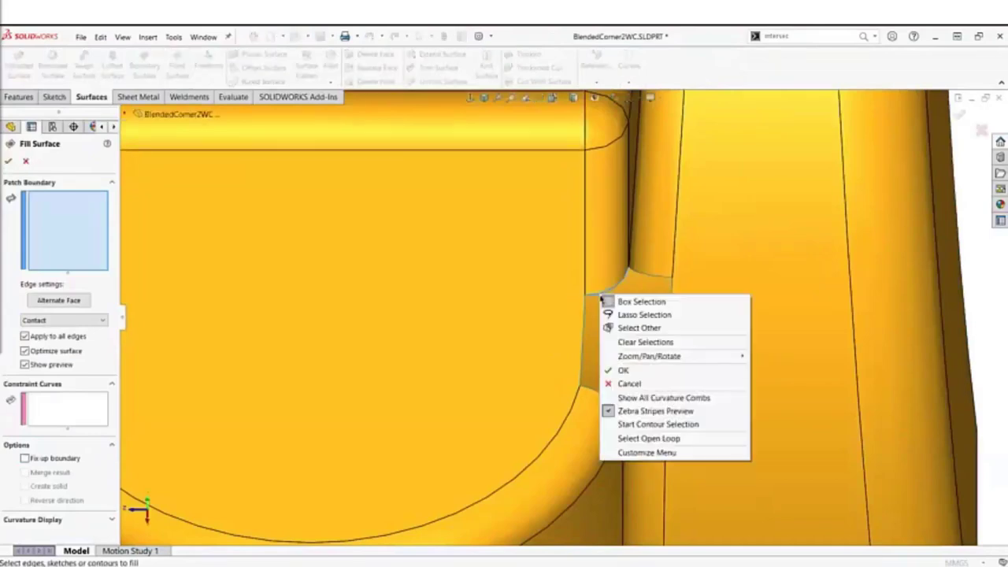
left_click(648, 438)
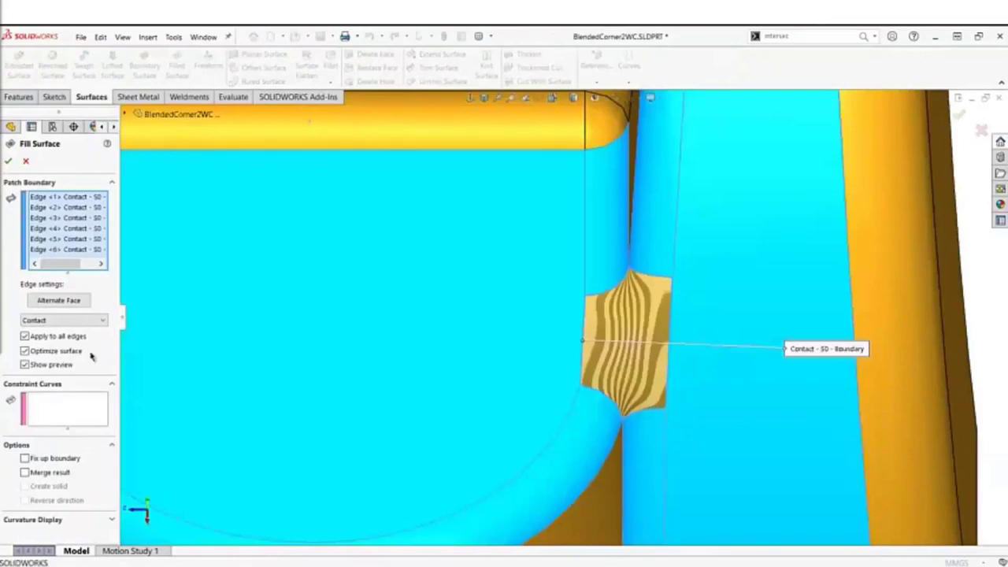
left_click(25, 472)
left_click(25, 486)
left_click(74, 320)
left_click(77, 334)
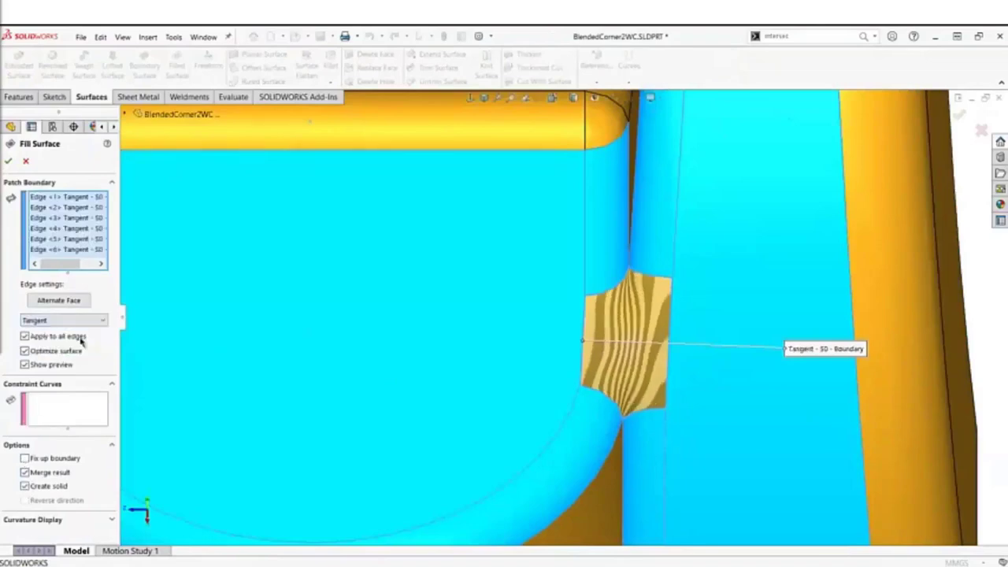
left_click(8, 161)
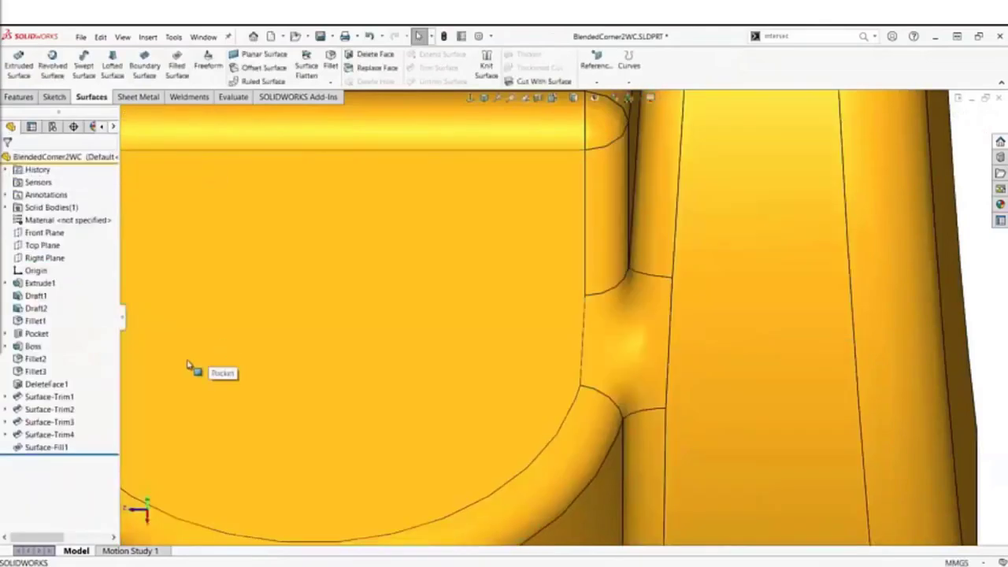
middle_click_drag(189, 366, 326, 371)
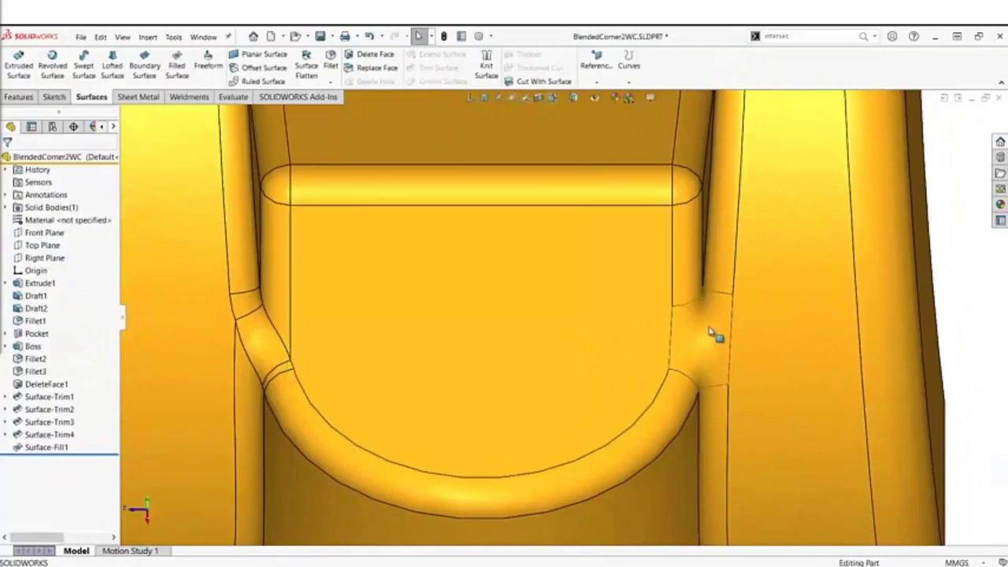
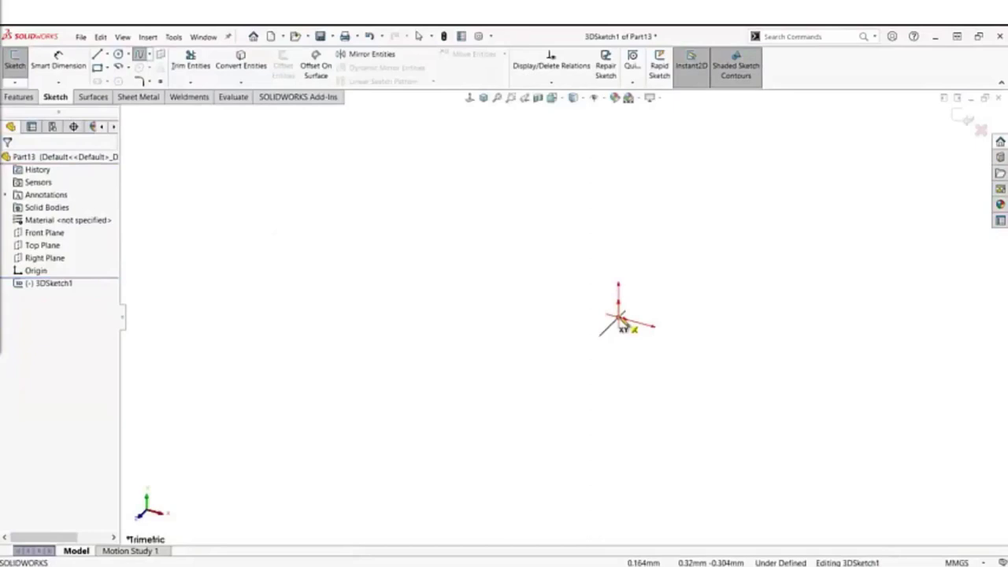
- Sketch a freeform 3D spline from the origin through about a dozen points, changing the sketch plane along the way
left_click(722, 278)
left_click(684, 214)
left_click(597, 204)
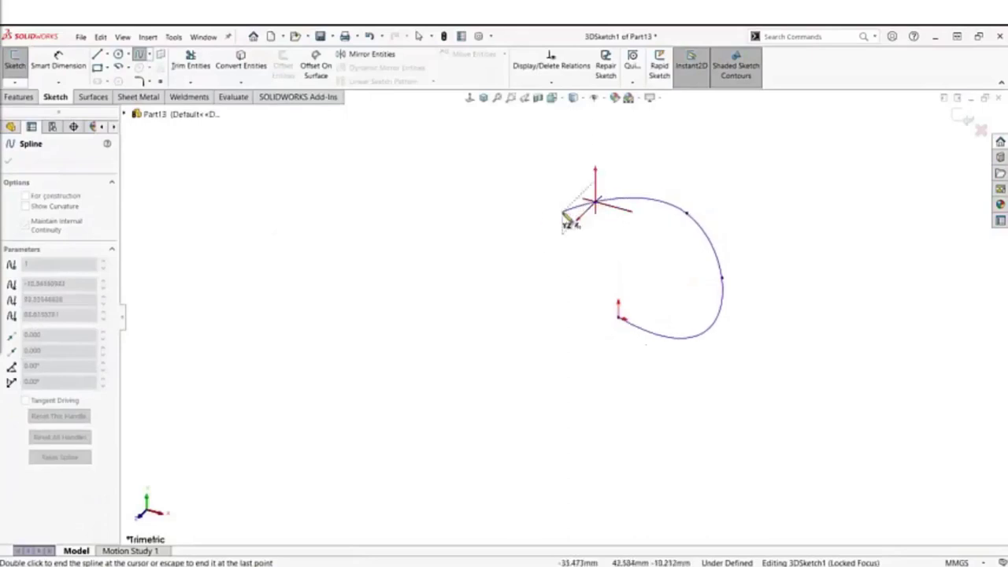
left_click(542, 231)
left_click(518, 202)
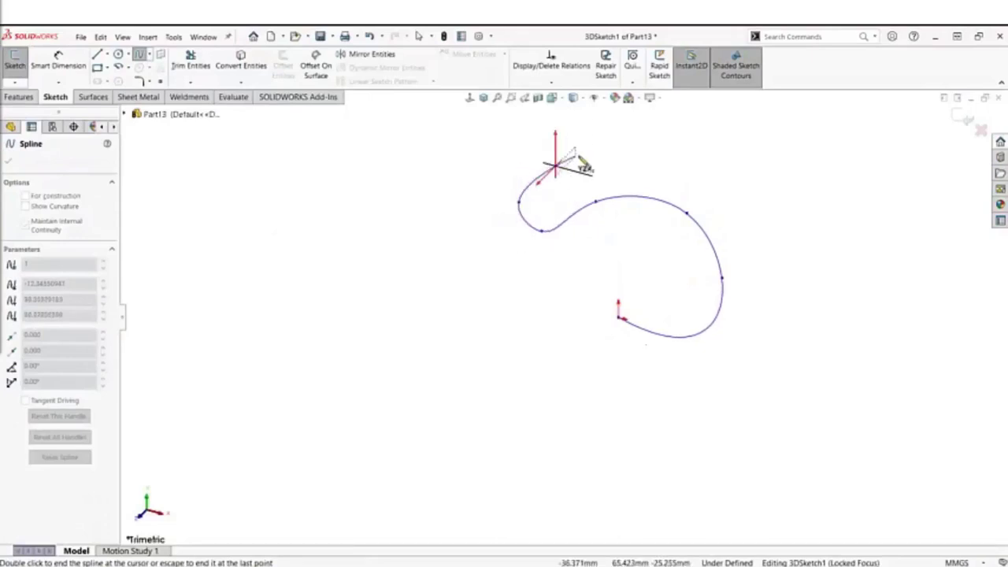
left_click(628, 182)
left_click(632, 221)
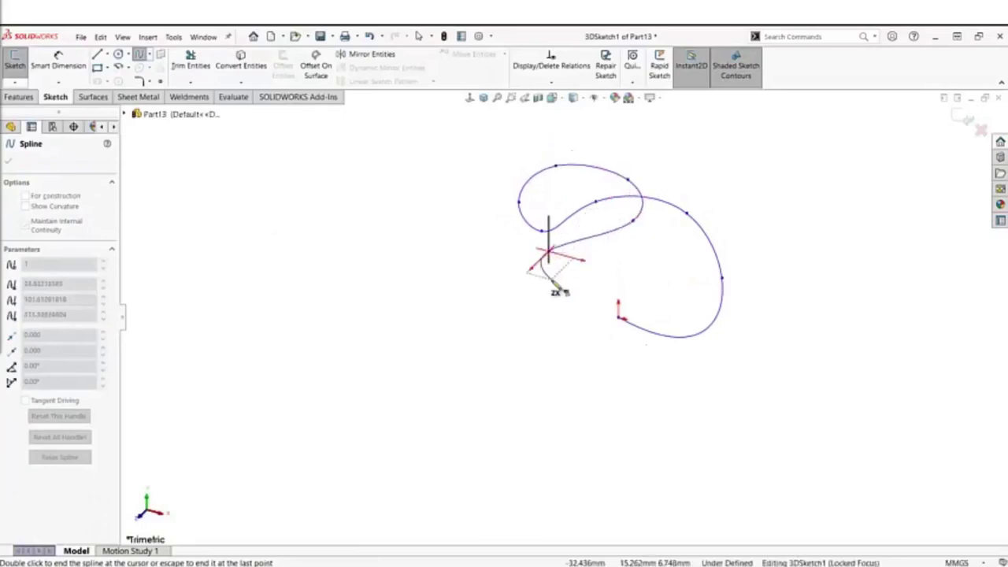
key("Tab")
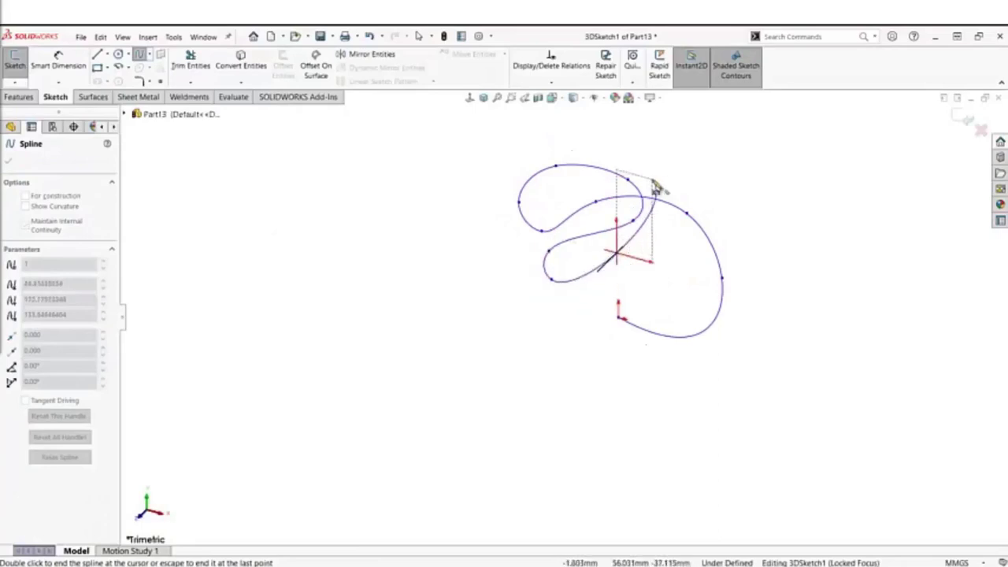
right_click(697, 189)
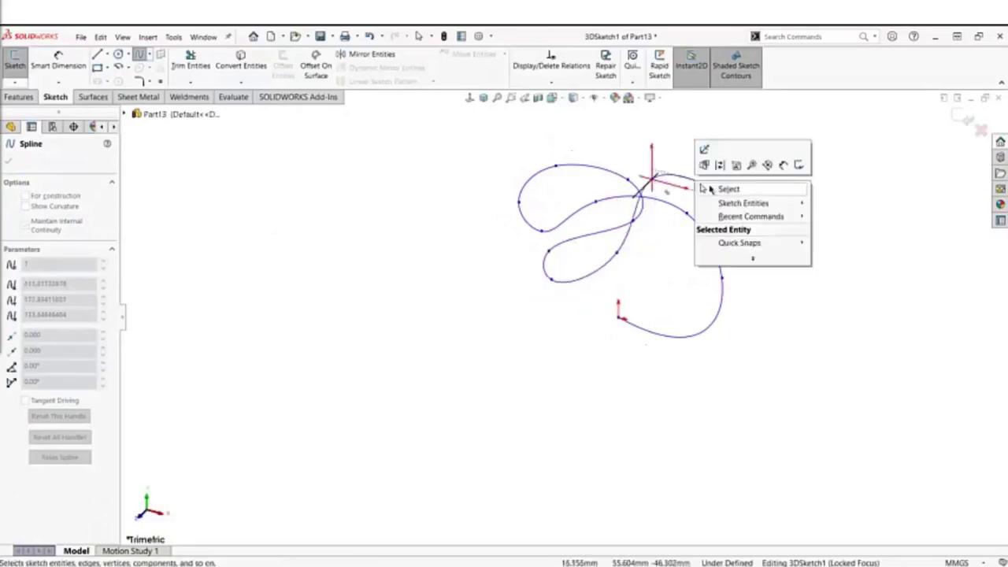
left_click(709, 189)
- Move the spline's free end point in a front and a rotated view to about X 85, Y 149, Z 107 mm
mouse_move(677, 237)
middle_mouse_down()
mouse_move(707, 201)
mouse_move(533, 367)
mouse_move(664, 191)
mouse_move(537, 448)
mouse_move(504, 405)
mouse_move(462, 420)
mouse_move(454, 465)
mouse_move(484, 418)
mouse_move(535, 398)
mouse_move(574, 434)
mouse_move(560, 449)
mouse_move(619, 311)
middle_mouse_up()
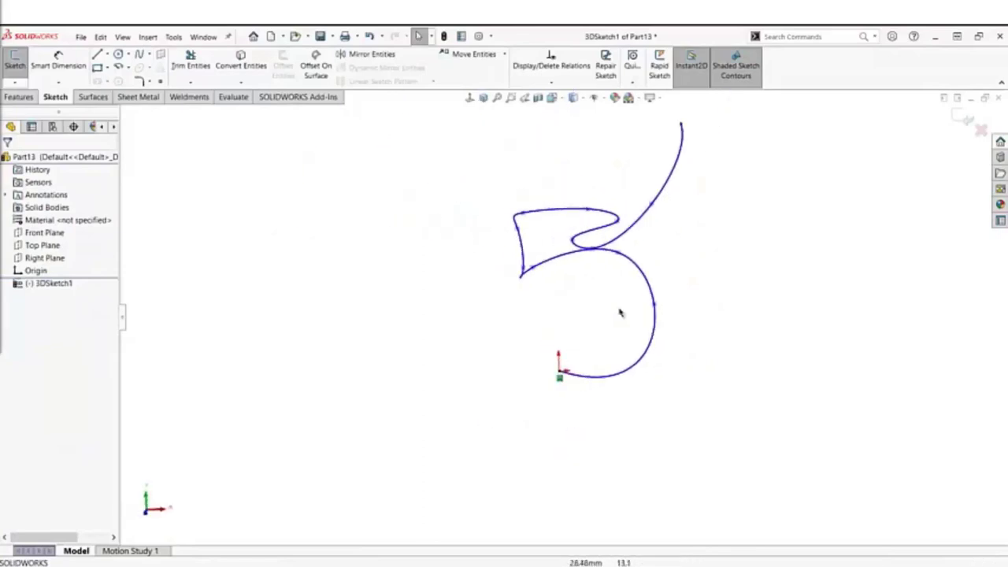
left_click(682, 126)
left_click_drag(682, 126, 648, 162)
left_click(643, 163)
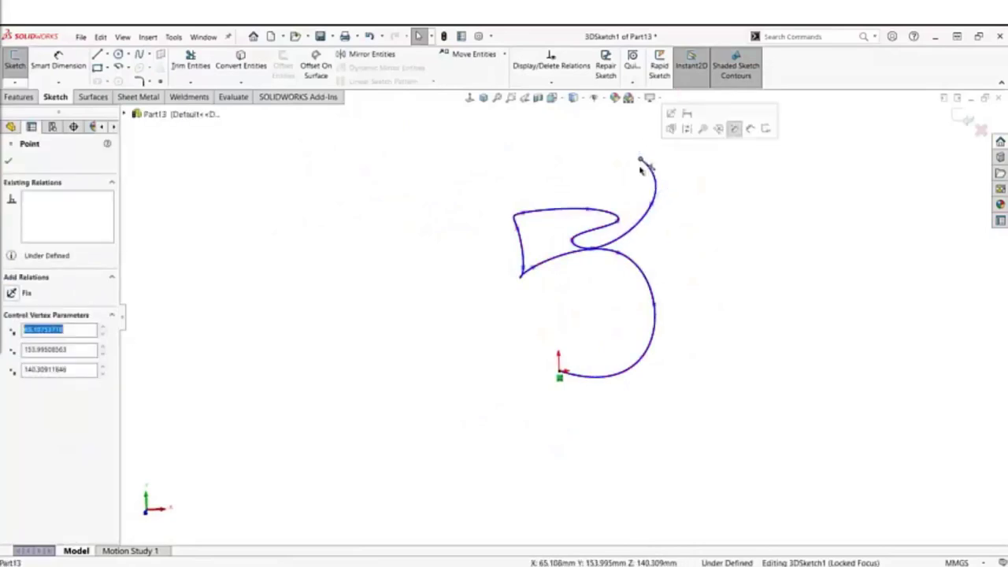
mouse_move(673, 188)
middle_mouse_down()
mouse_move(691, 162)
mouse_move(709, 234)
mouse_move(623, 255)
middle_mouse_up()
key("Escape")
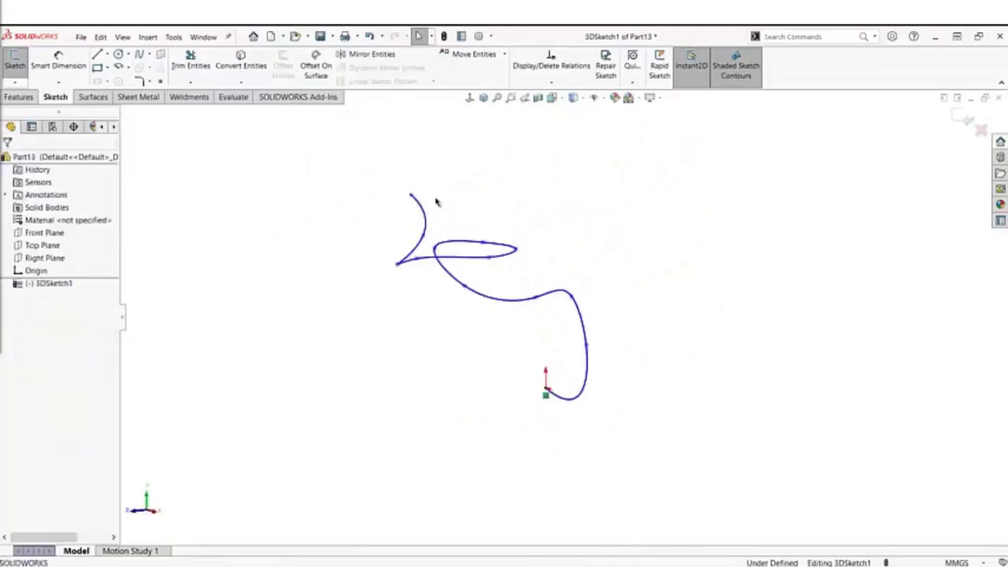
left_click_drag(412, 197, 468, 201)
key("Escape")
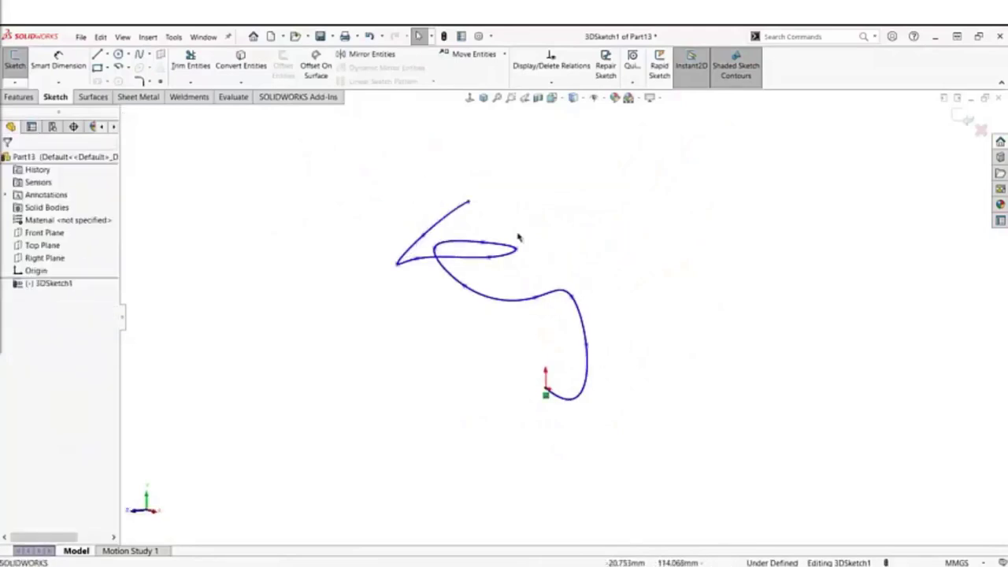
- Move the spline point at the tip of the middle loop to about X 56, Y 87, Z 51 mm
left_click_drag(488, 263, 520, 279)
middle_click_drag(492, 313, 556, 297)
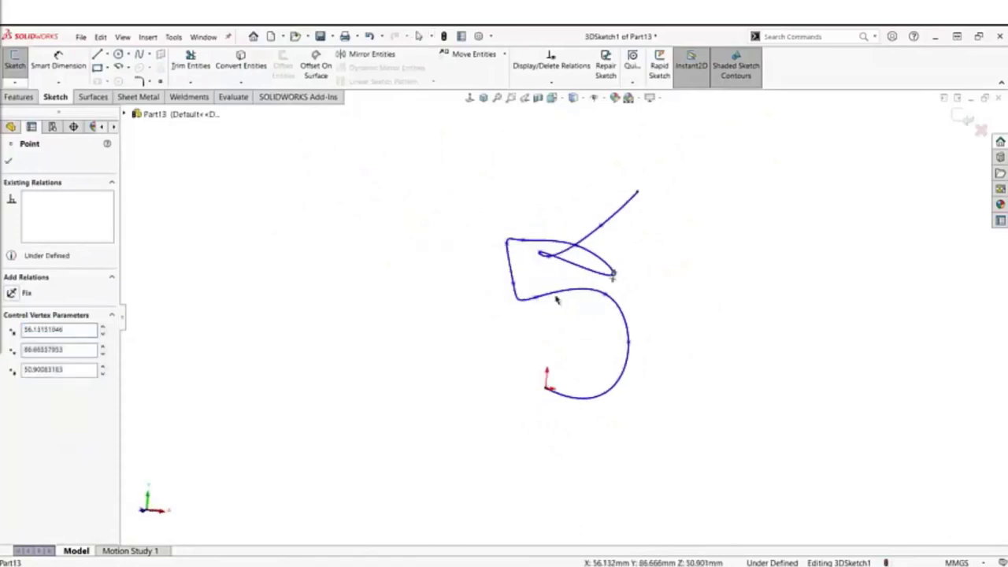
key("Escape")
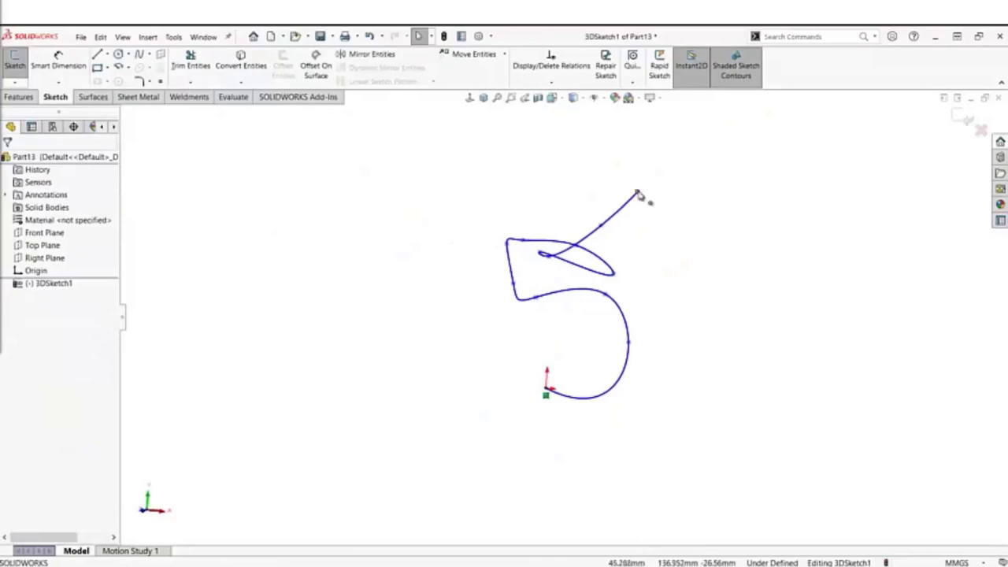
- Show the sketcher triad on the spline's free end point and use it to move the point inward, above the origin
right_click(638, 193)
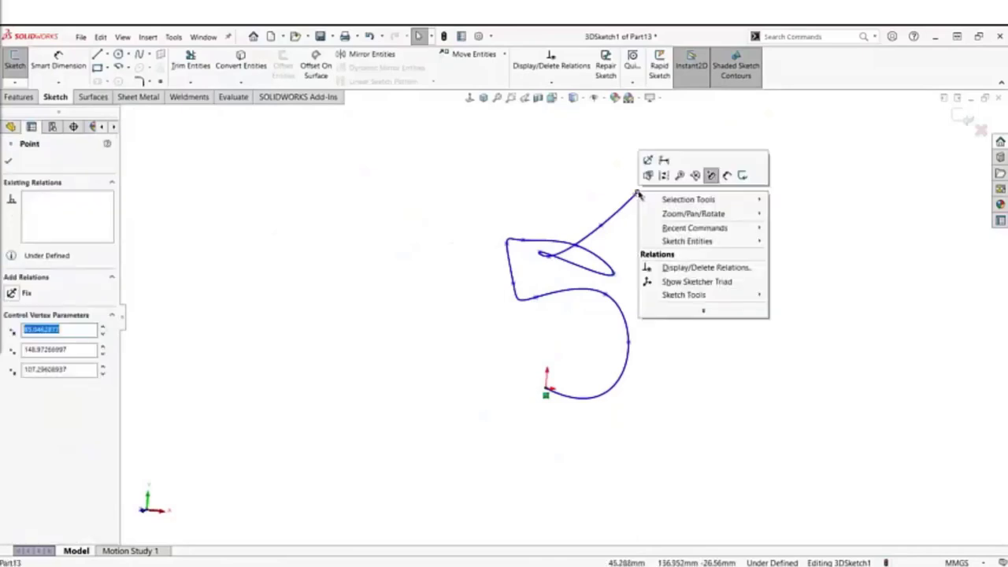
left_click(738, 283)
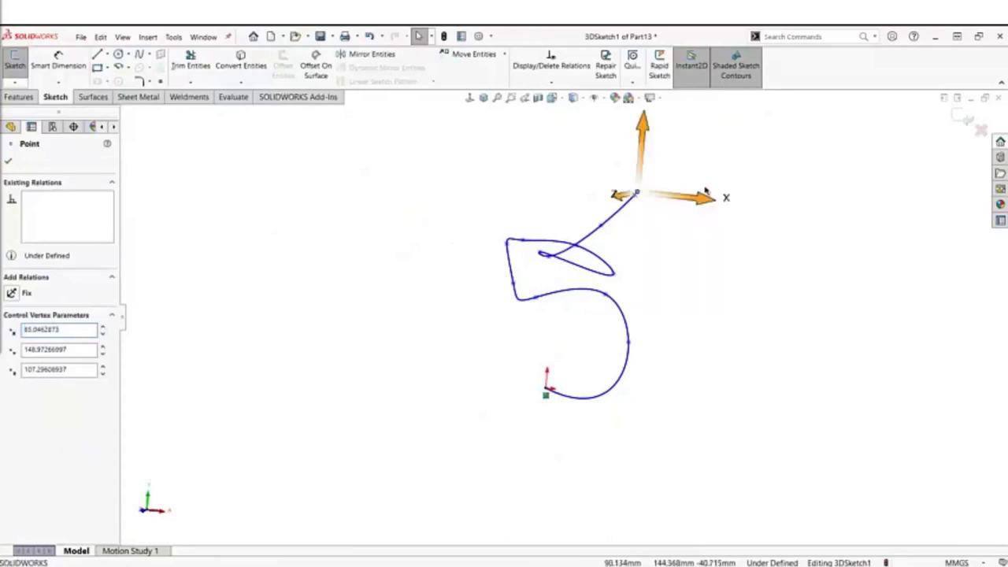
mouse_move(668, 164)
left_mouse_down()
mouse_move(628, 227)
mouse_move(604, 203)
mouse_move(603, 172)
mouse_move(603, 225)
mouse_move(598, 195)
mouse_move(593, 217)
mouse_move(536, 232)
mouse_move(585, 239)
mouse_move(522, 240)
left_mouse_up()
mouse_move(496, 205)
left_mouse_down()
mouse_move(477, 272)
mouse_move(516, 268)
mouse_move(508, 263)
left_mouse_up()
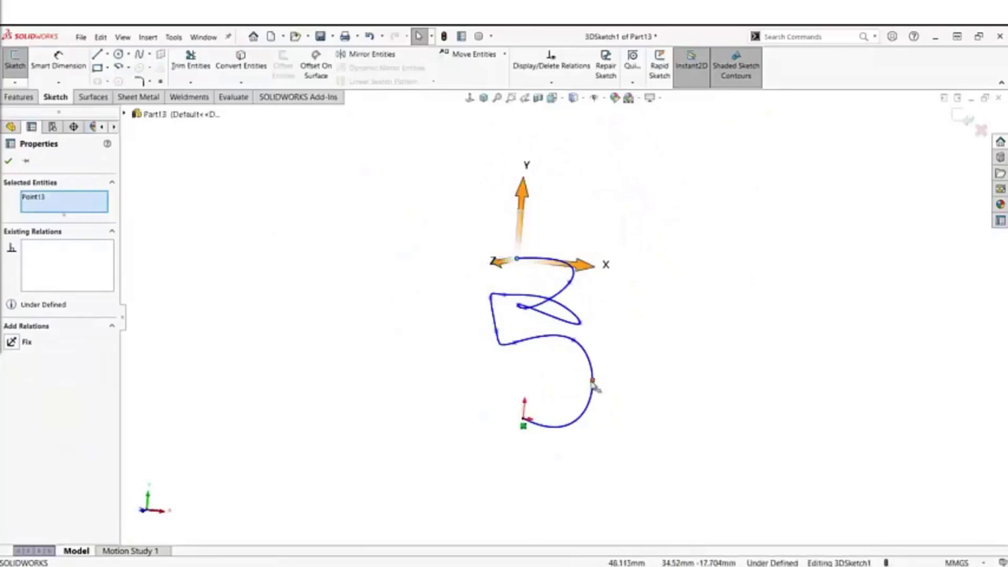
- Hide the sketcher triad on the free end point and show it on the third spline point, atop the lower curve
left_click(578, 344)
right_click(578, 345)
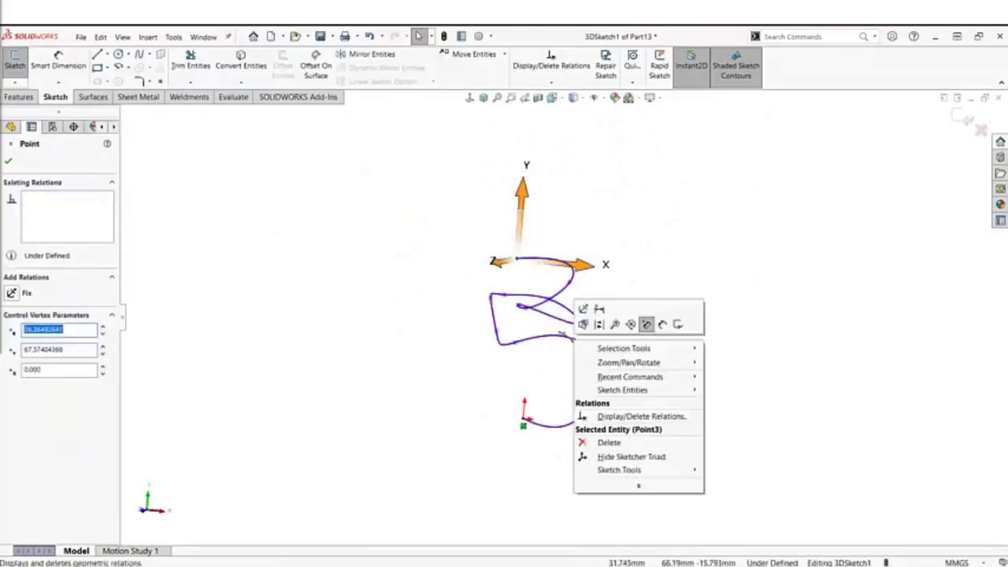
left_click(615, 459)
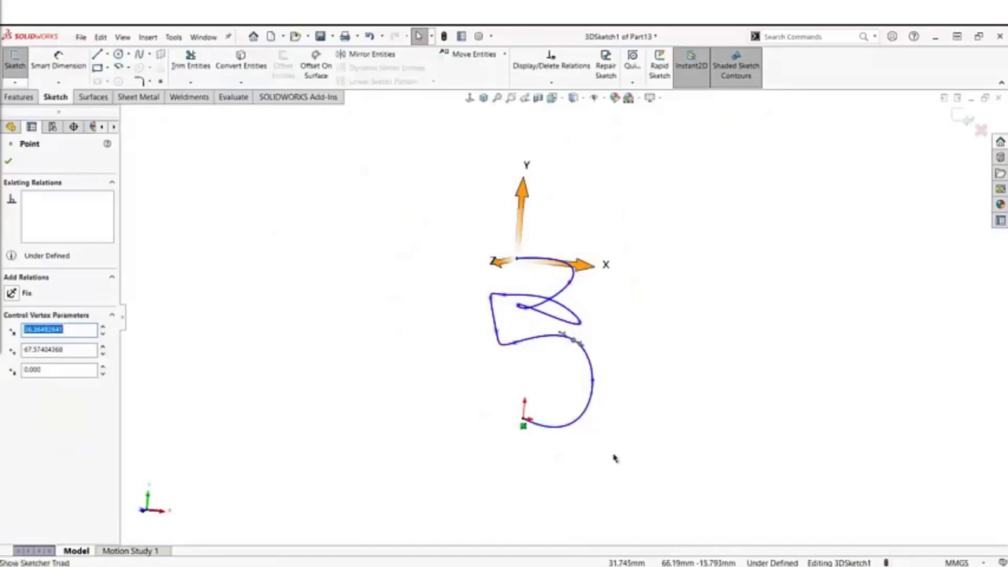
key("Escape")
right_click(577, 344)
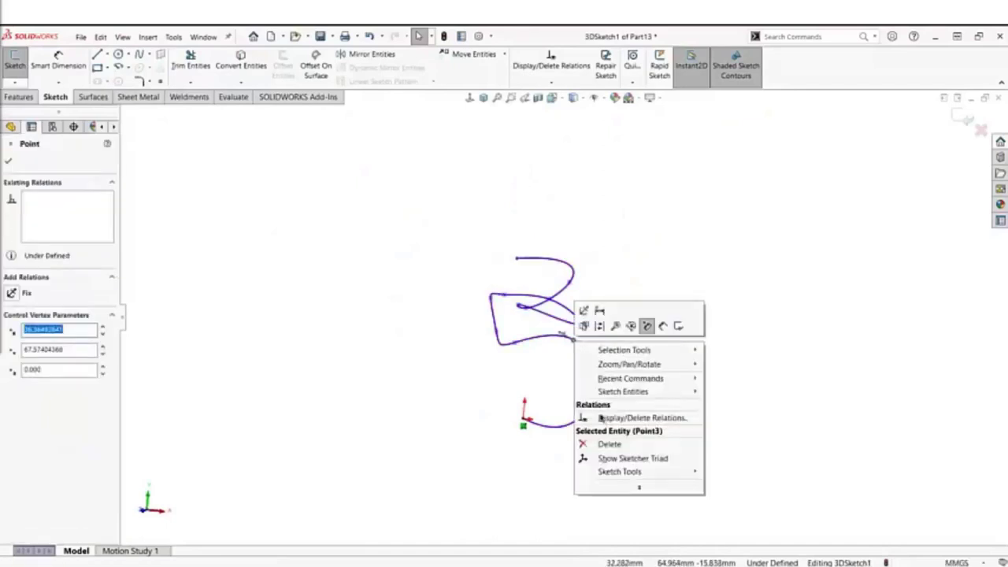
left_click(622, 461)
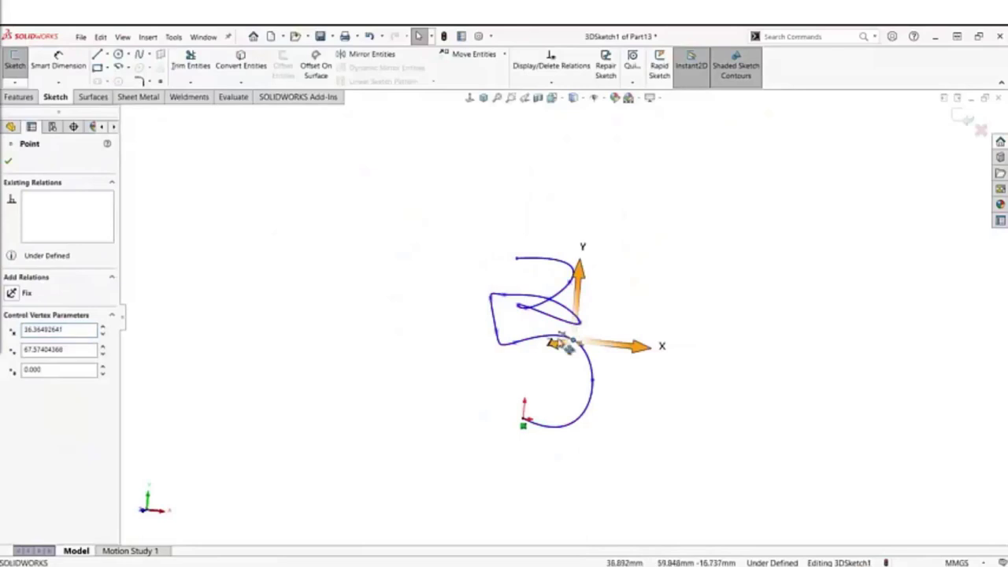
- Move the third spline point slightly outward with its sketcher triad and hide the triad
mouse_move(556, 345)
left_mouse_down()
mouse_move(542, 349)
mouse_move(636, 354)
left_mouse_up()
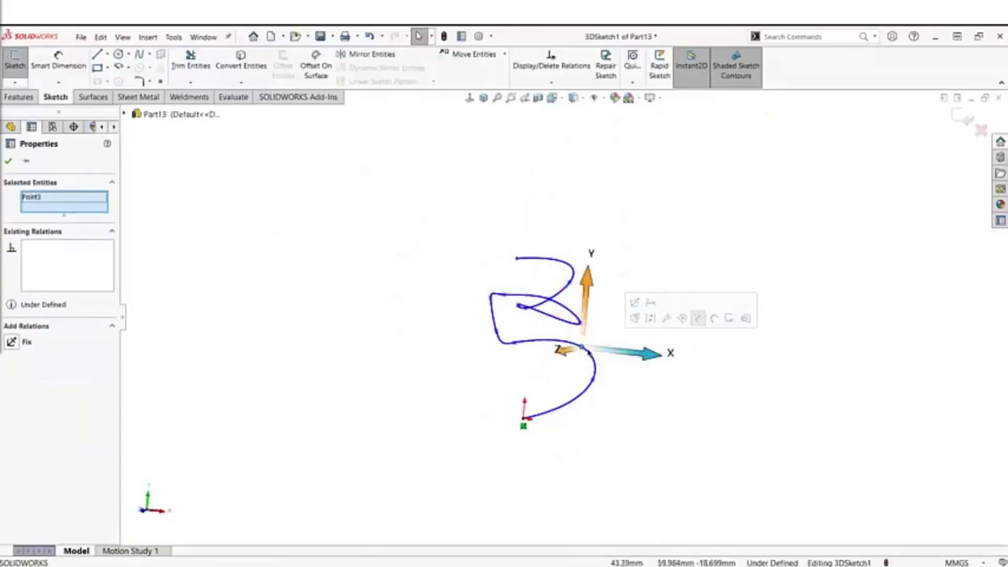
right_click(582, 349)
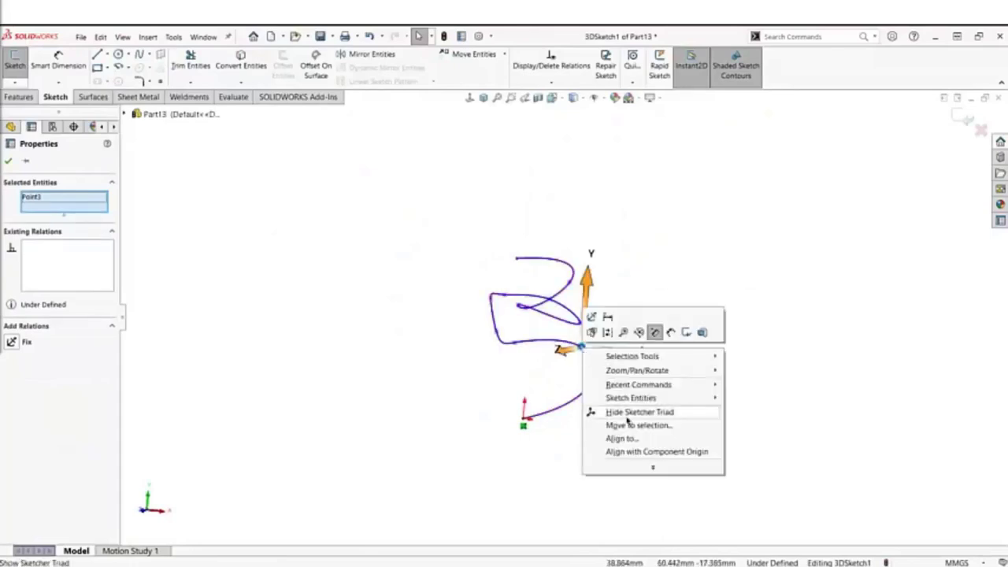
left_click(622, 412)
left_click(659, 400)
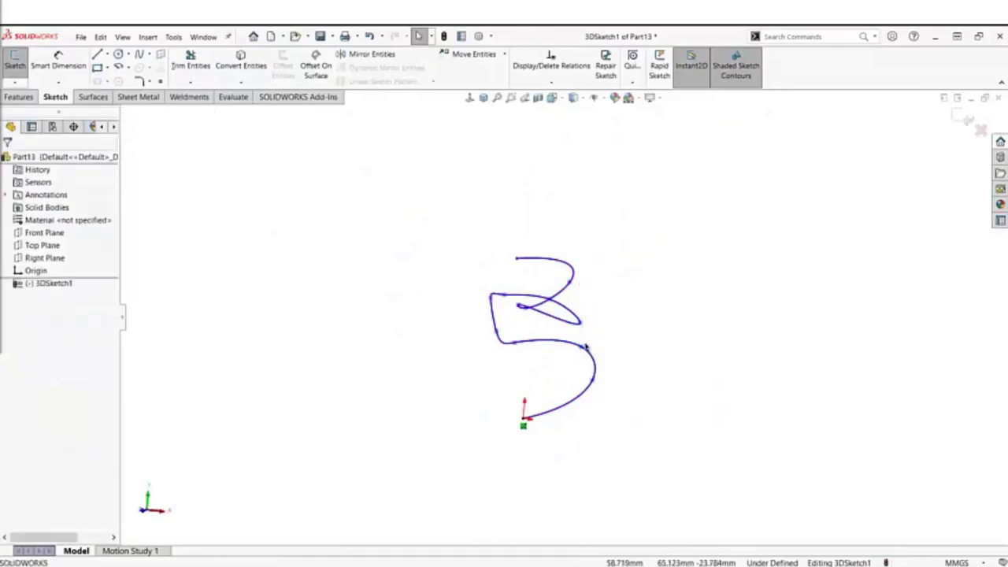
- Show the sketcher triad on the spline's free end point and split the graphics area into four views
right_click(517, 260)
left_click(561, 349)
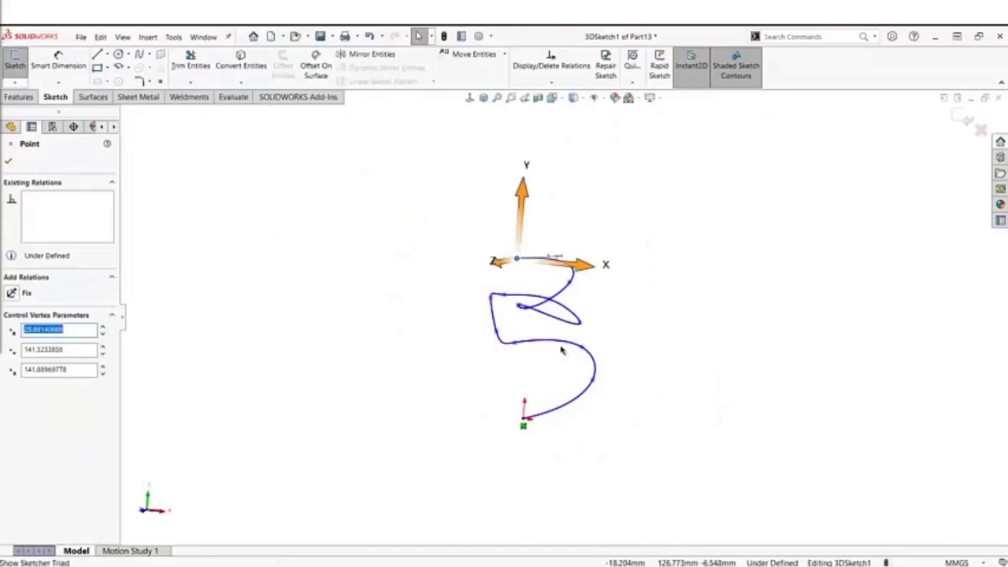
left_click(441, 236)
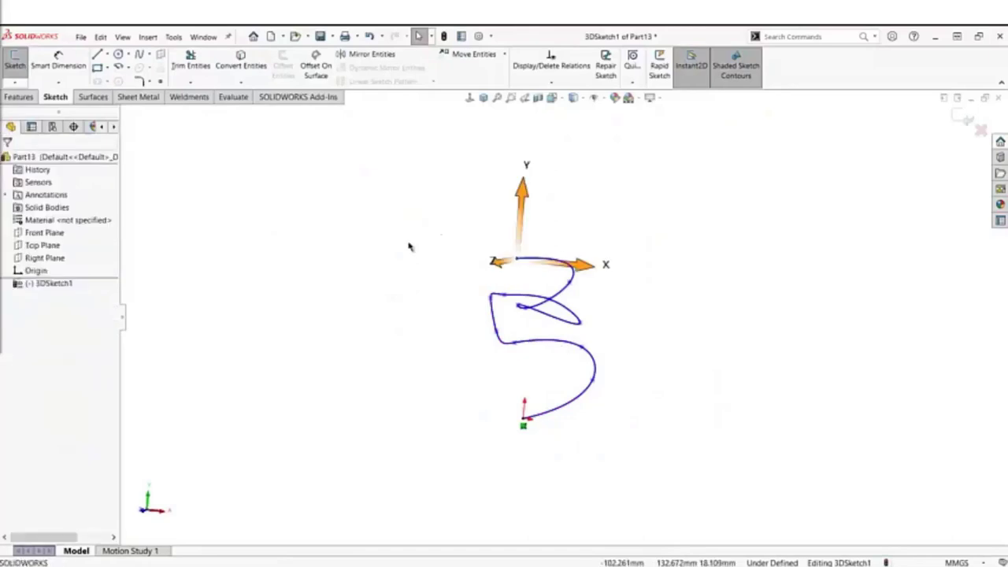
left_click(204, 38)
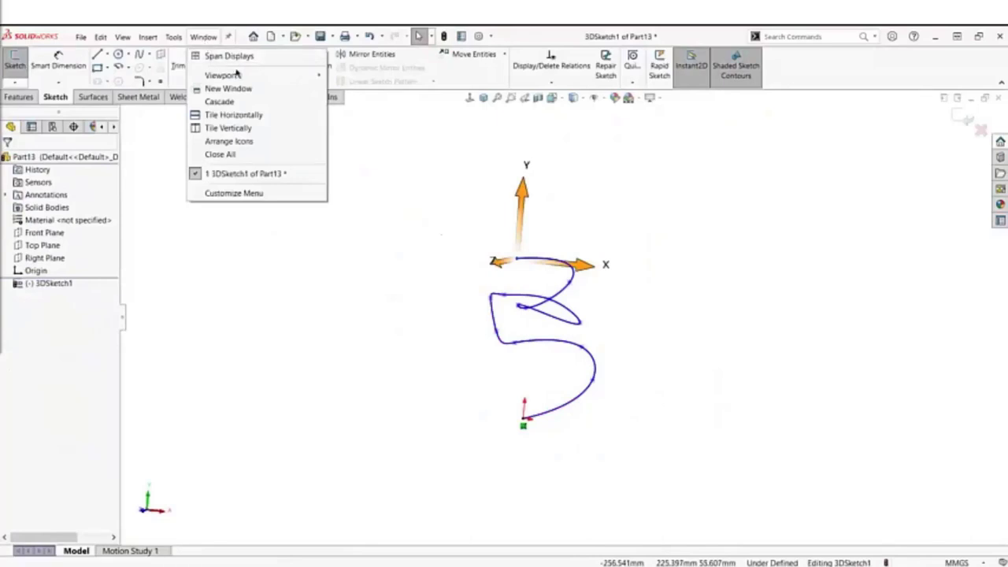
mouse_move(251, 77)
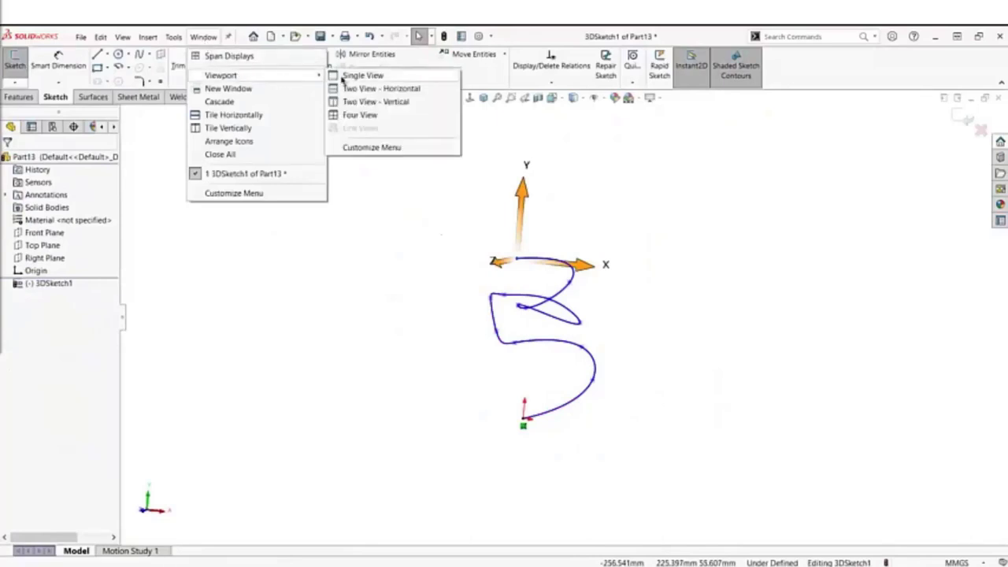
left_click(386, 116)
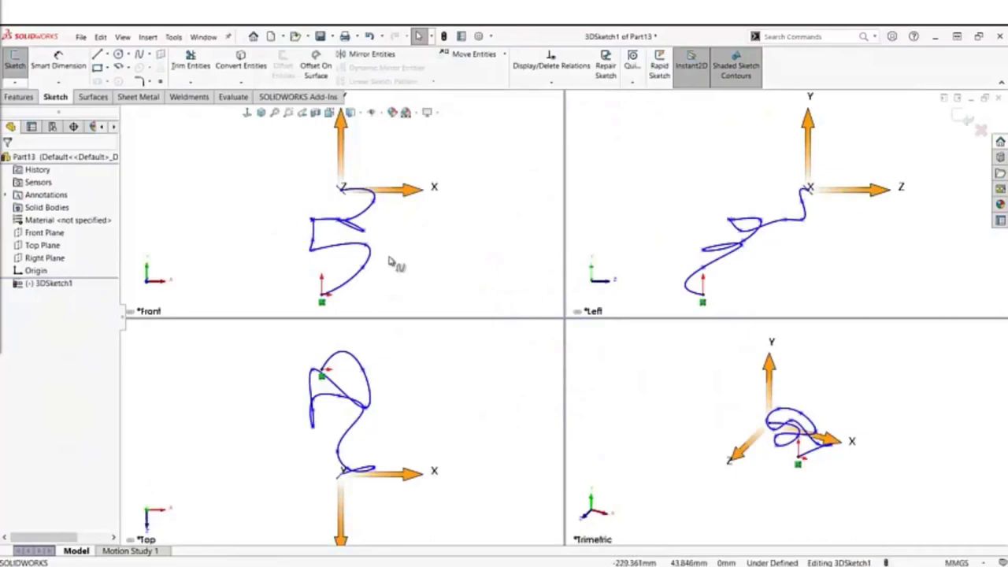
- Move the spline's free end point upward and back with the triad in the trimetric view, and hide the triad
left_click(808, 189)
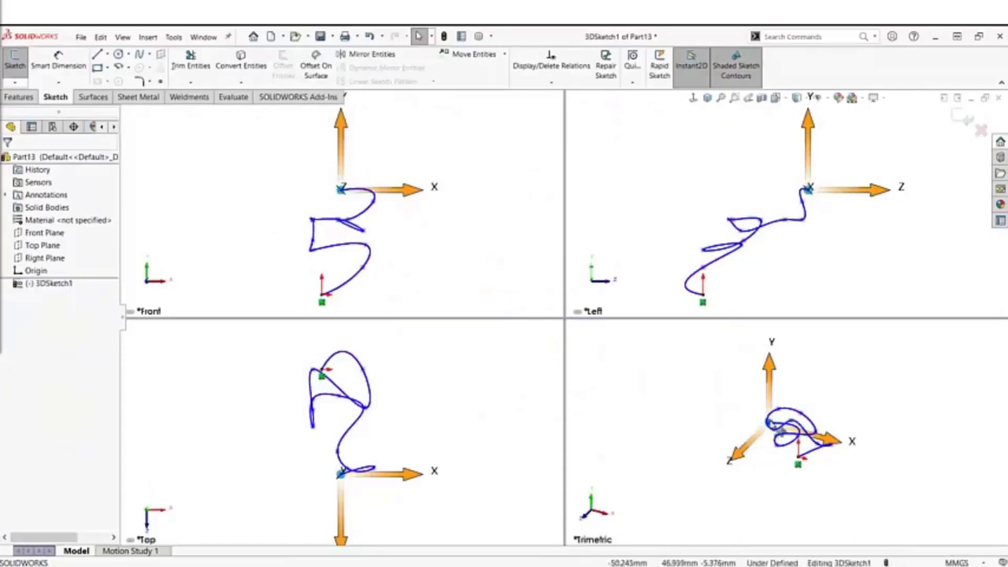
mouse_move(750, 440)
left_mouse_down()
mouse_move(737, 455)
mouse_move(750, 447)
left_mouse_up()
left_click_drag(791, 382, 888, 423)
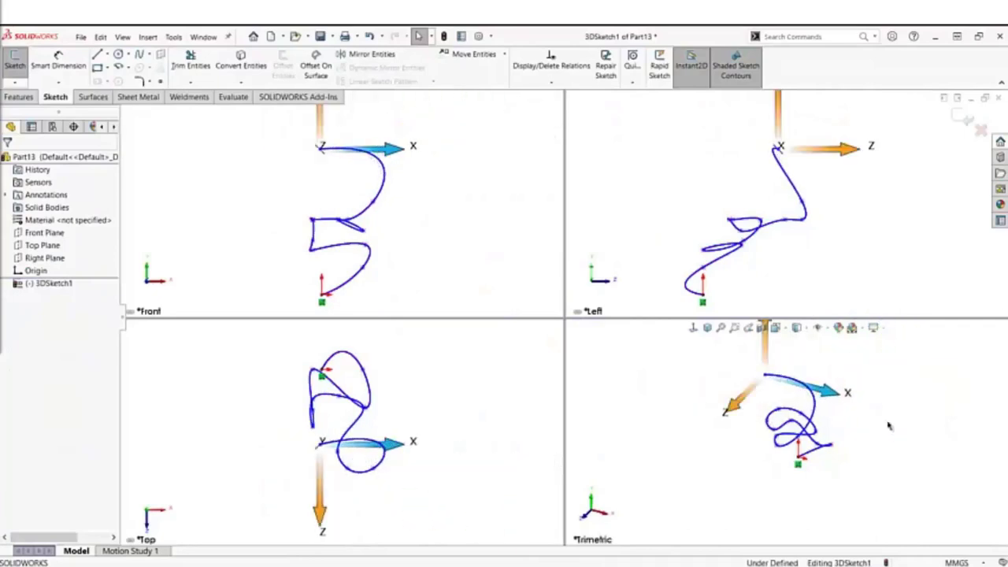
right_click(766, 375)
left_click(797, 440)
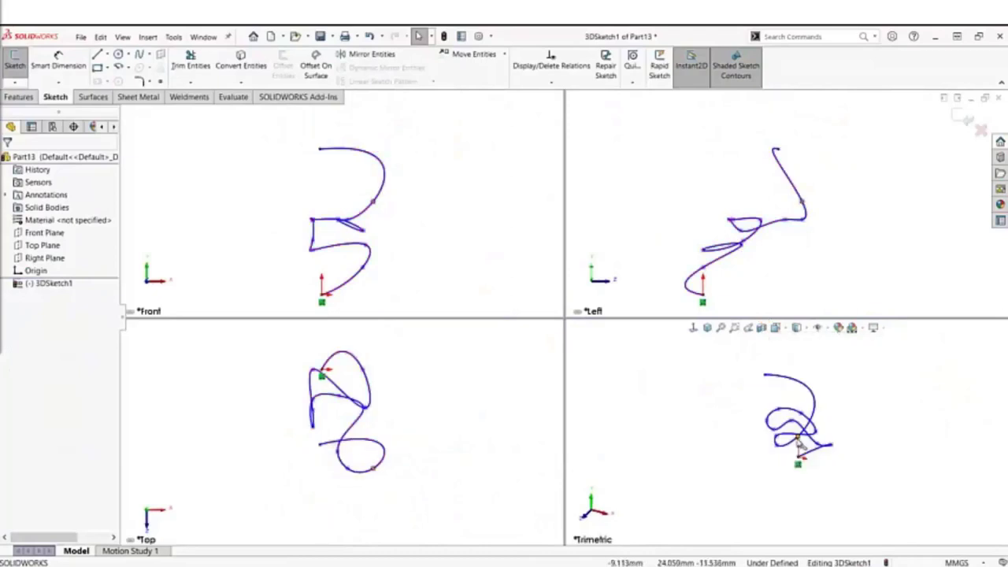
- Set the trimetric viewport to isometric and move the spline's free end point there to about X 193, Y 73, Z 29 mm
mouse_move(701, 437)
middle_mouse_down()
mouse_move(704, 412)
mouse_move(691, 394)
mouse_move(680, 421)
mouse_move(718, 439)
mouse_move(702, 439)
middle_mouse_up()
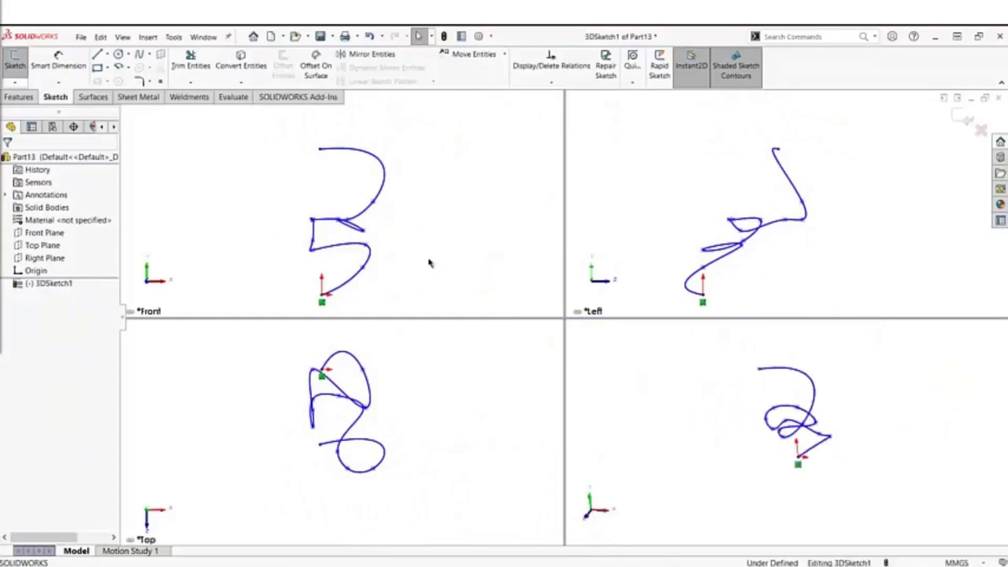
mouse_move(430, 263)
middle_mouse_down("ctrl")
mouse_move(378, 257)
mouse_move(462, 259)
mouse_move(350, 260)
mouse_move(397, 261)
mouse_move(457, 228)
mouse_move(456, 200)
mouse_move(458, 254)
mouse_move(454, 171)
mouse_move(452, 234)
mouse_move(452, 216)
mouse_move(417, 234)
mouse_move(417, 248)
middle_mouse_up("ctrl")
mouse_move(664, 367)
middle_mouse_down()
mouse_move(732, 373)
mouse_move(774, 402)
mouse_move(760, 386)
mouse_move(709, 387)
mouse_move(719, 448)
mouse_move(720, 393)
middle_mouse_up()
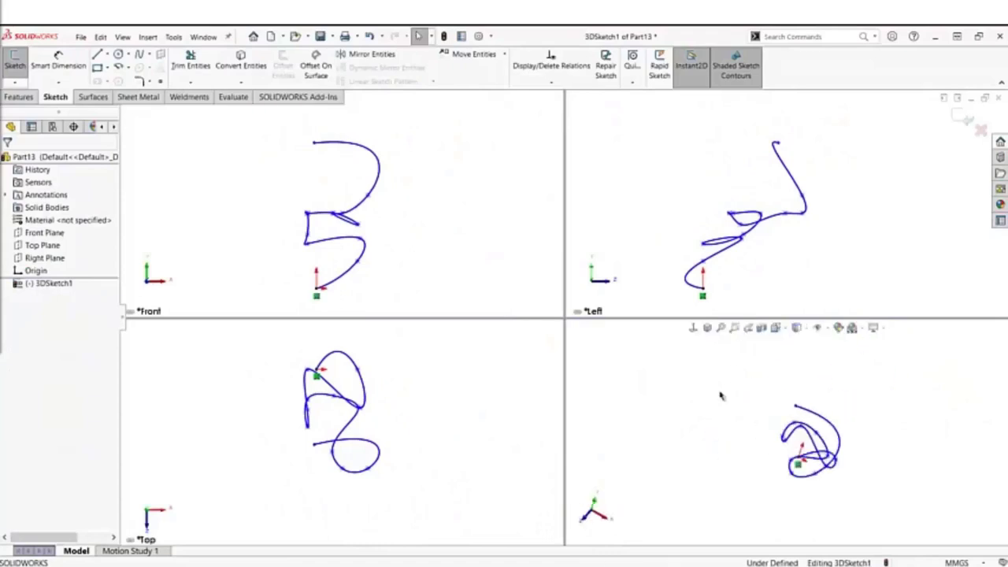
left_click(708, 329)
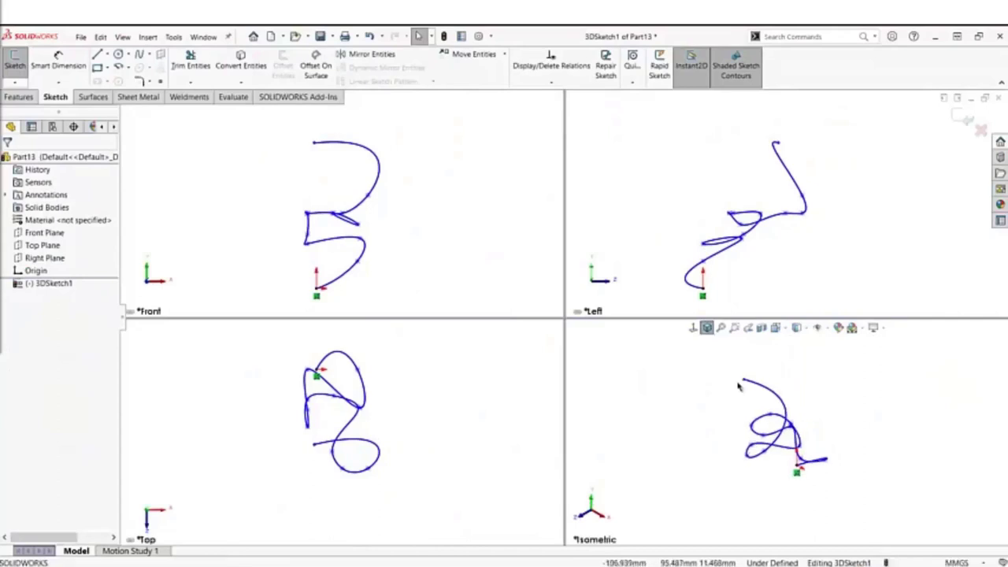
left_click_drag(746, 383, 880, 488)
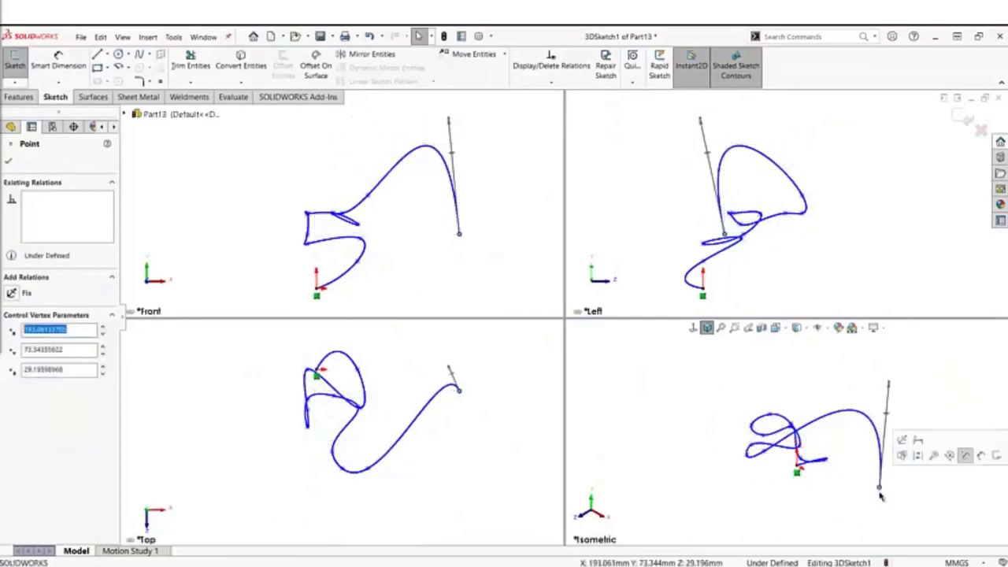
- Return the graphics area to a single viewport and rotate the view around the reshaped spline
left_click(209, 38)
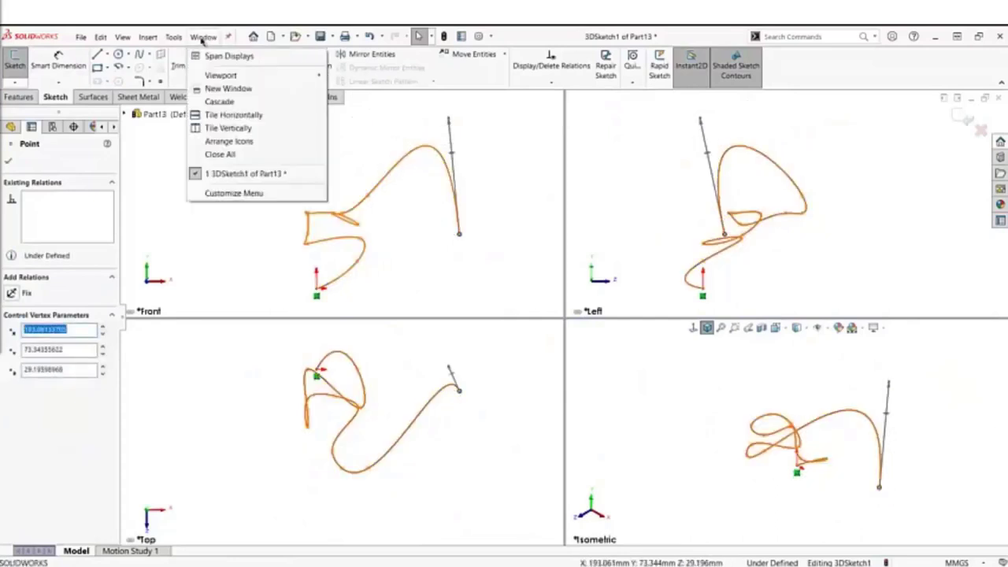
mouse_move(293, 79)
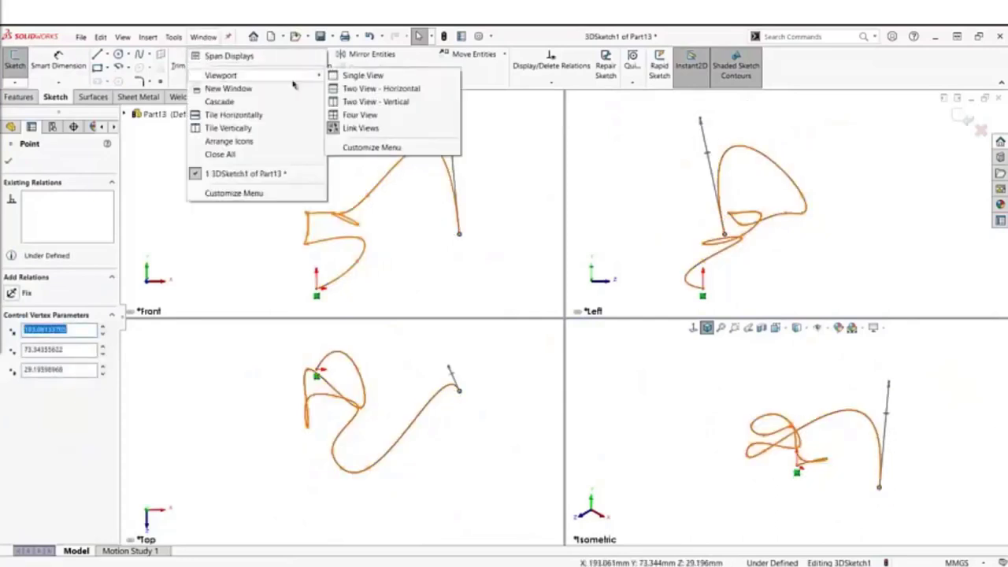
left_click(394, 76)
mouse_move(444, 144)
middle_mouse_down()
mouse_move(632, 349)
mouse_move(617, 333)
middle_mouse_up()
left_click(616, 327)
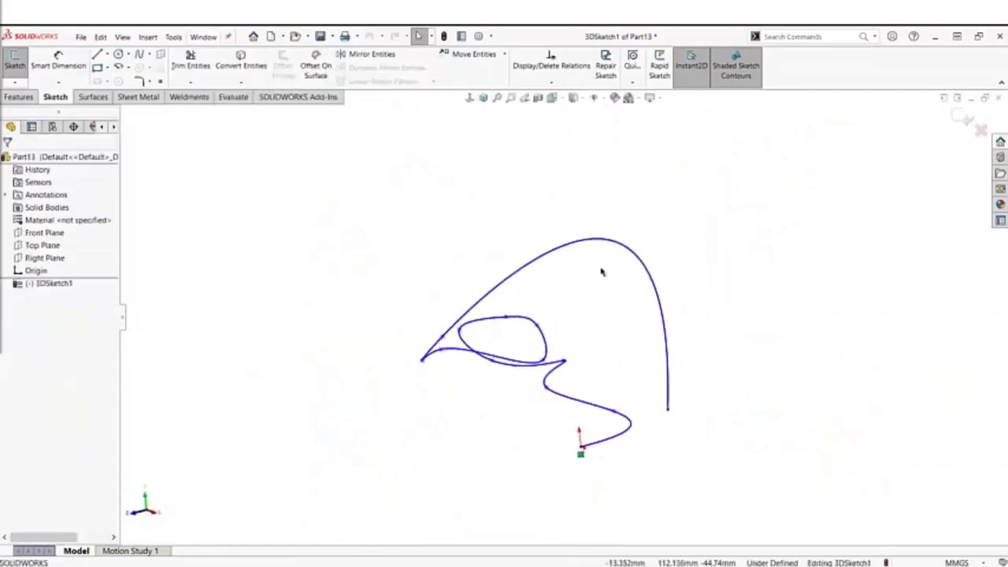
- Show curvature combs on the spline
left_click(594, 245)
right_click(595, 245)
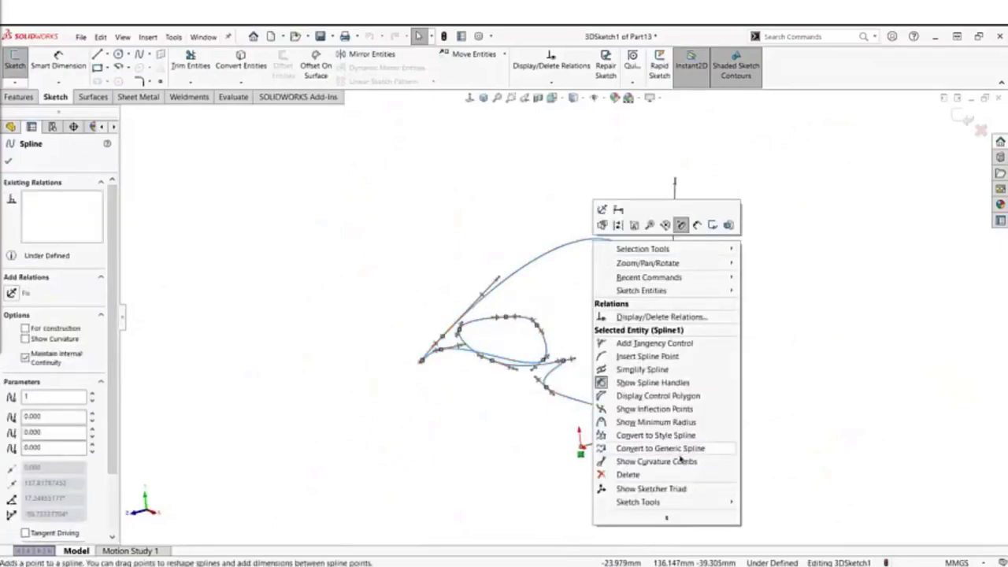
key("Escape")
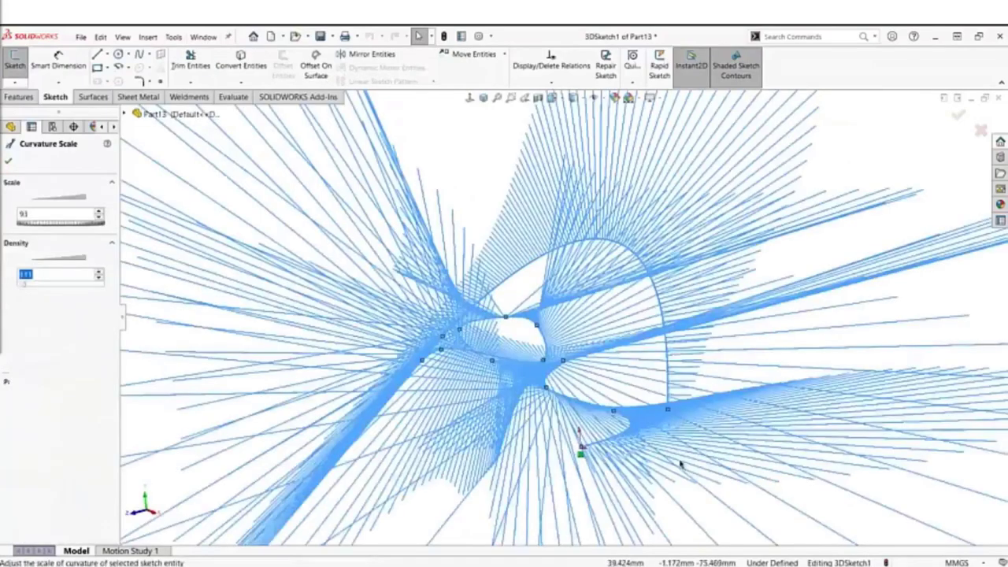
- Reduce the curvature comb scale to 27
mouse_move(681, 465)
middle_mouse_down()
mouse_move(533, 421)
mouse_move(607, 373)
mouse_move(632, 396)
mouse_move(608, 342)
middle_mouse_up()
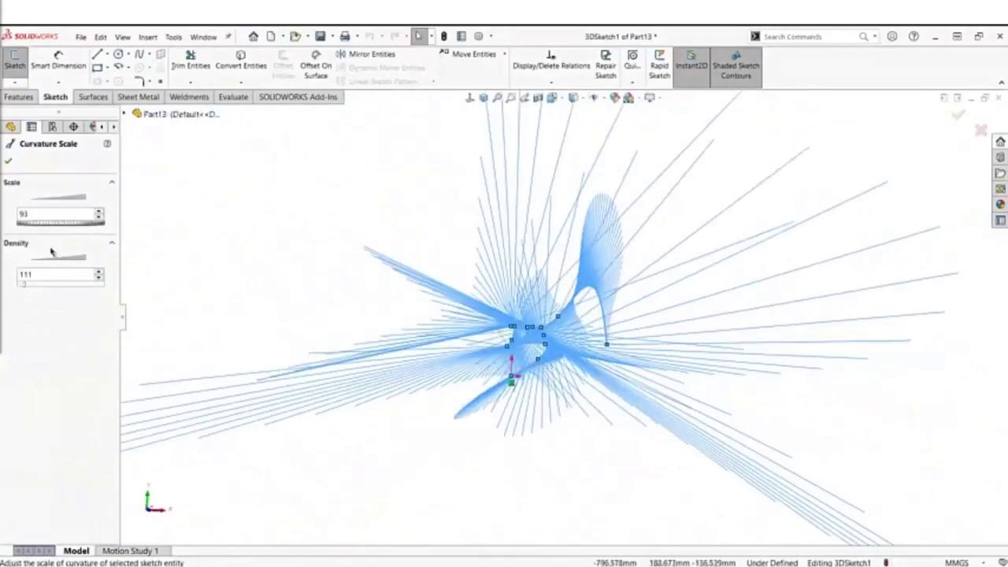
left_click(100, 219)
left_click(99, 219)
left_click(99, 219)
left_click(99, 219)
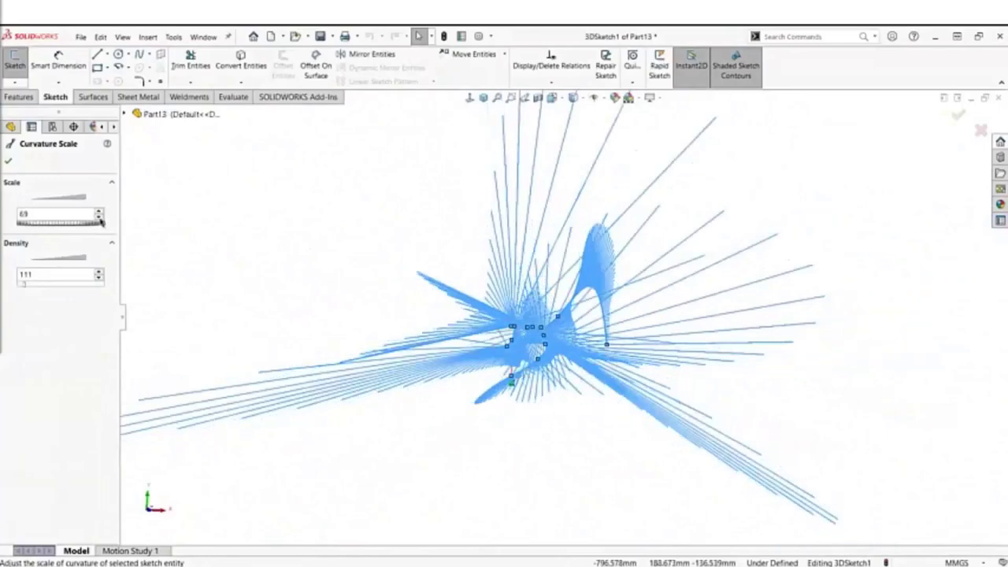
left_click(99, 219)
left_click(99, 219)
left_click(100, 219)
left_click(99, 219)
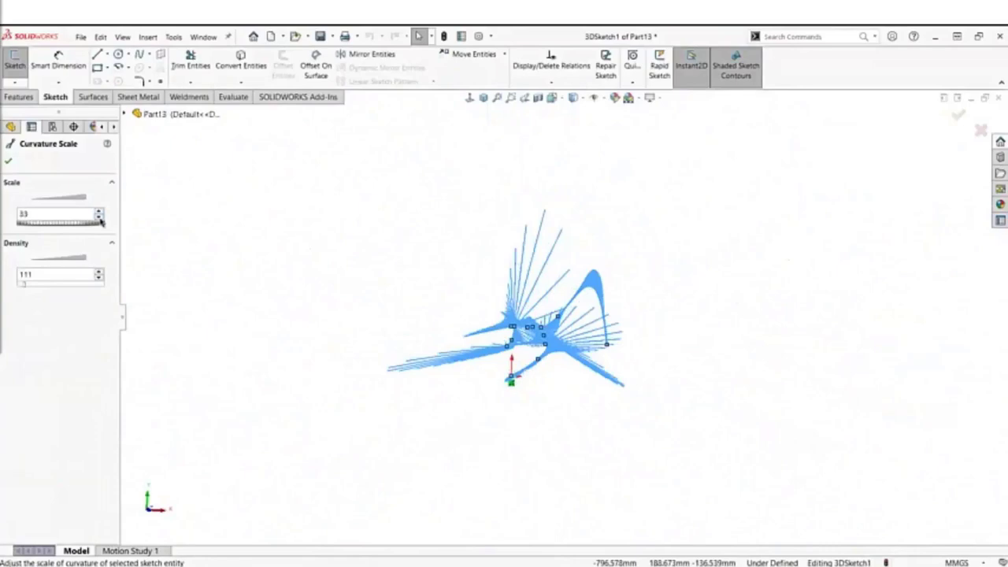
left_click(99, 219)
scroll(504, 331, "down", 2)
mouse_move(556, 397)
middle_mouse_down()
mouse_move(497, 378)
mouse_move(462, 351)
mouse_move(373, 354)
mouse_move(375, 363)
mouse_move(396, 333)
mouse_move(425, 344)
mouse_move(450, 391)
mouse_move(531, 371)
mouse_move(554, 291)
mouse_move(539, 294)
mouse_move(612, 279)
mouse_move(624, 320)
mouse_move(627, 270)
mouse_move(632, 322)
mouse_move(569, 273)
middle_mouse_up()
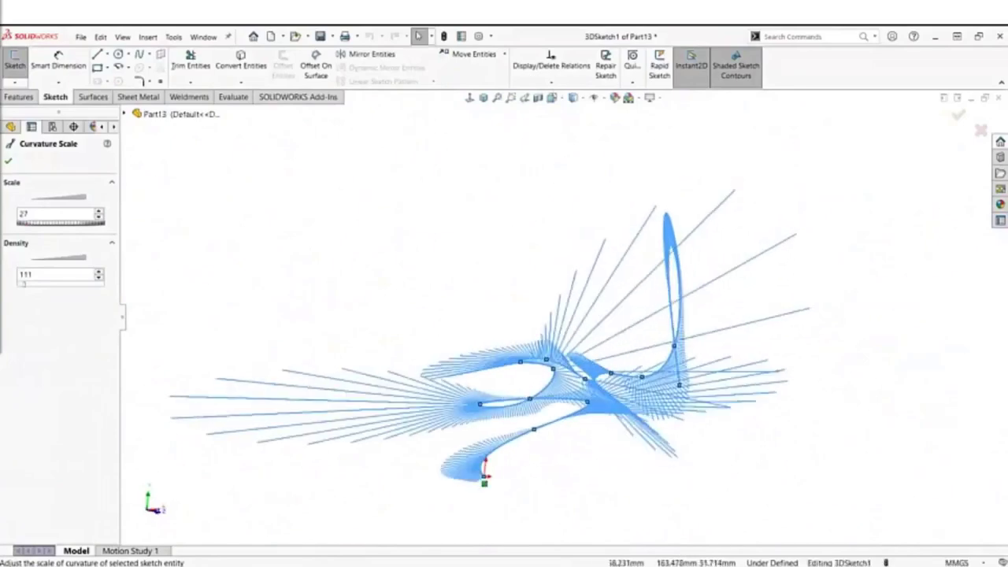
- Switch to four views and move the spline's free end point in the front view to about X 231, Y 121, Z 29 mm
left_click(203, 37)
mouse_move(237, 74)
left_click(350, 115)
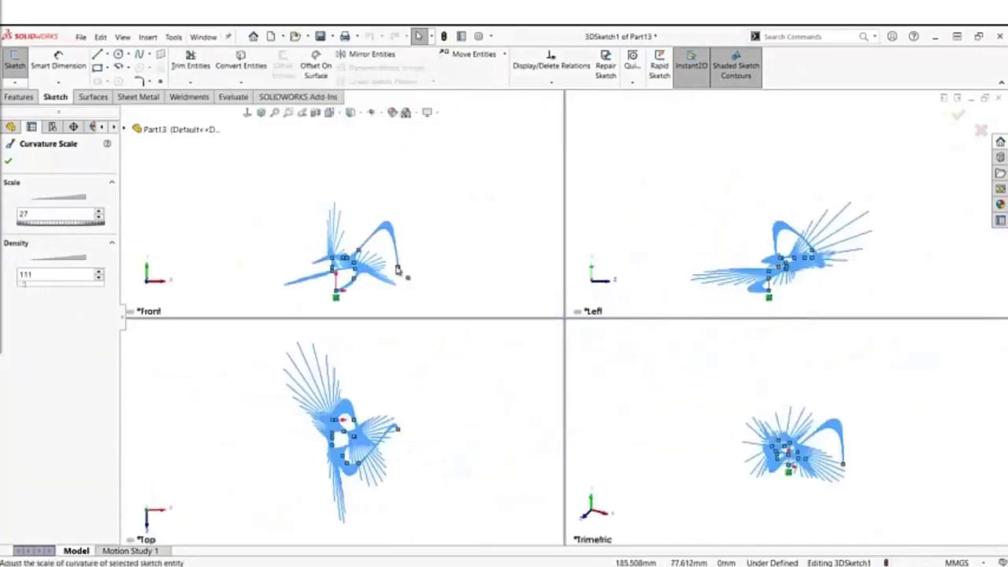
left_click_drag(398, 270, 409, 252)
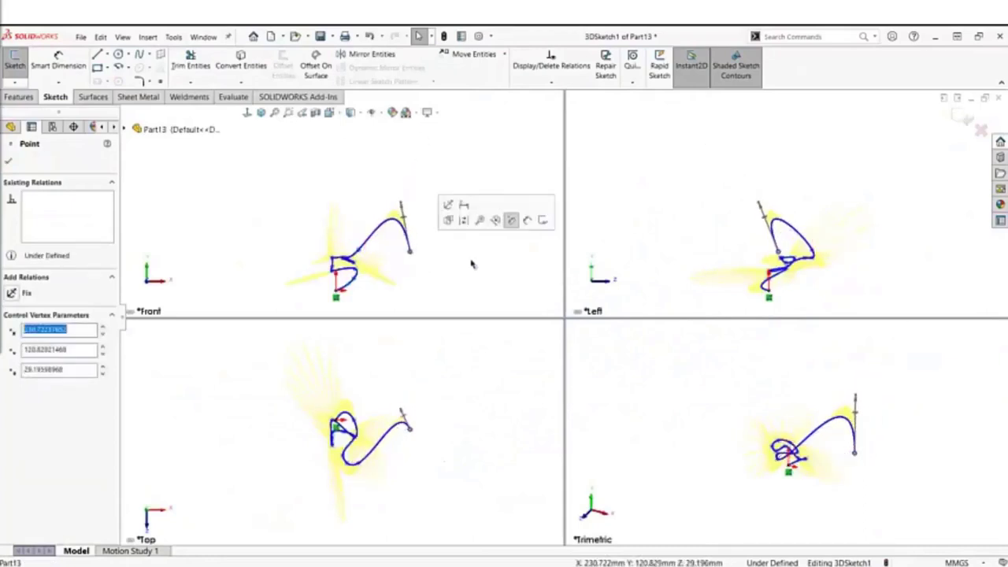
- Switch from the four-view layout back to a single front view
left_click(203, 36)
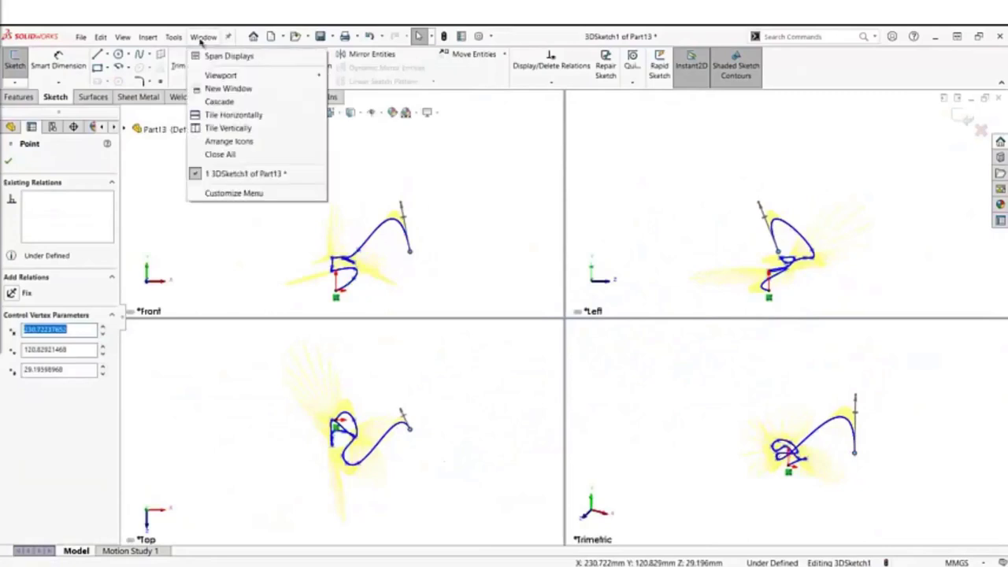
mouse_move(275, 76)
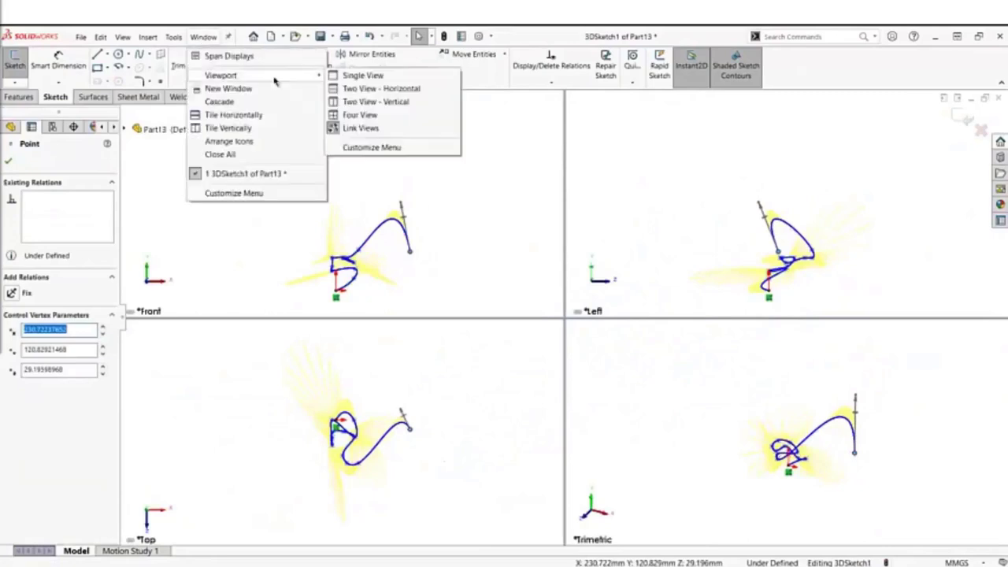
left_click(375, 75)
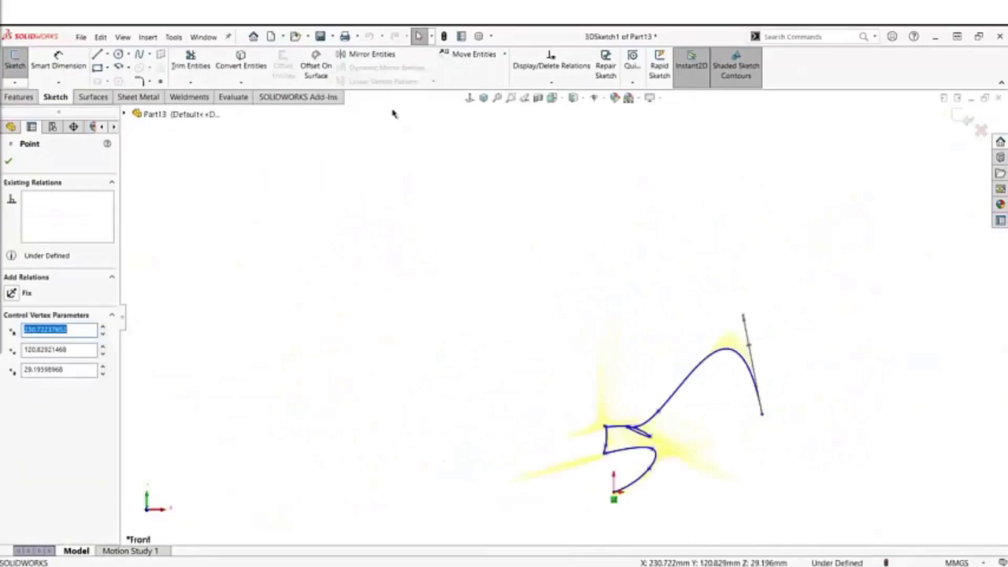
- Exit the 3D sketch discarding its changes and close the part without saving
left_click(981, 128)
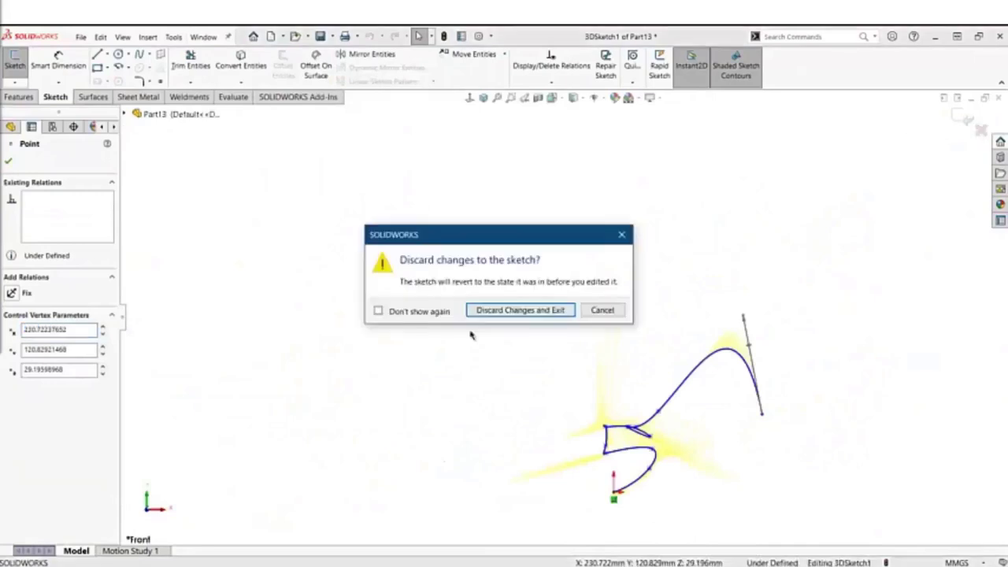
left_click(483, 309)
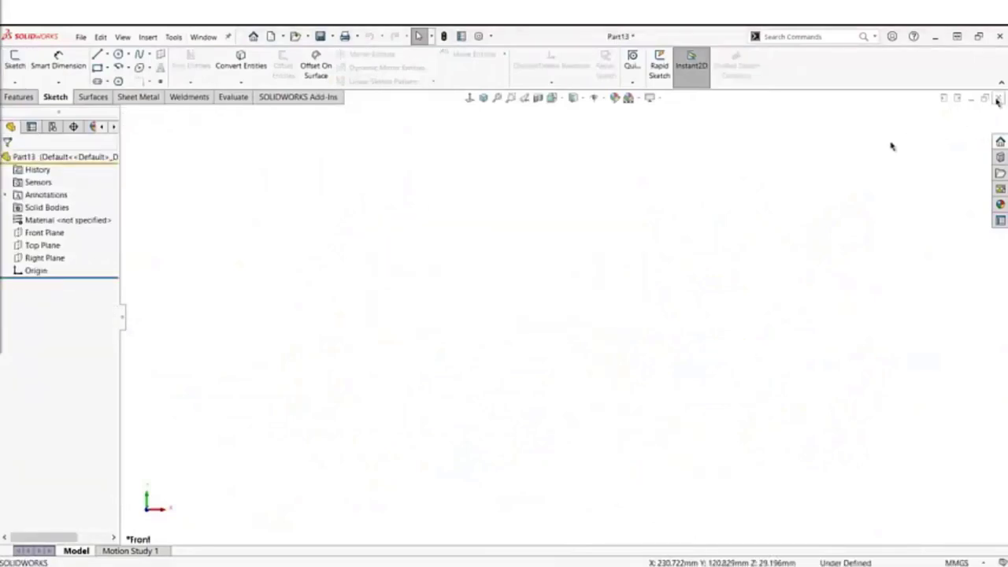
key("ctrl+w")
left_click(455, 313)
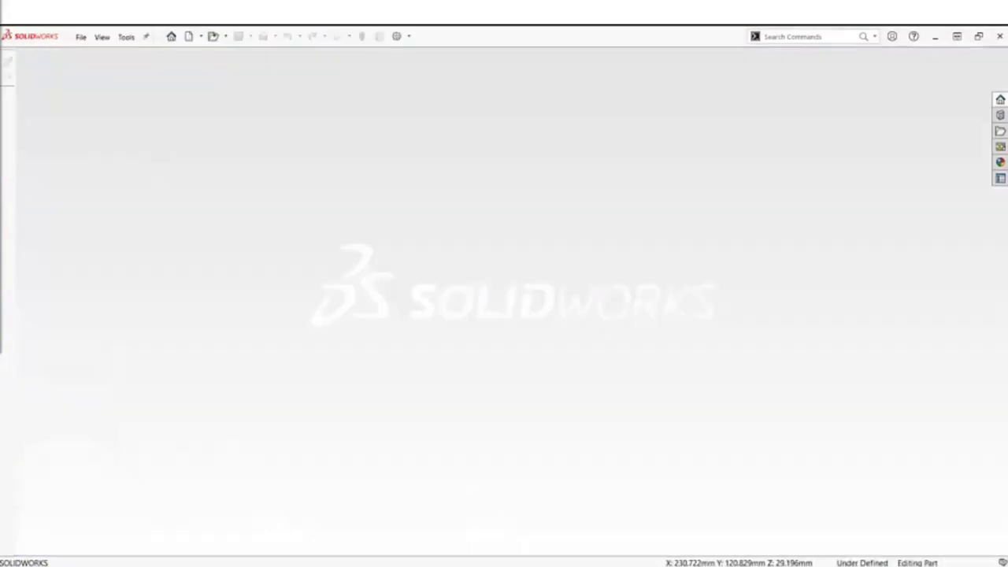